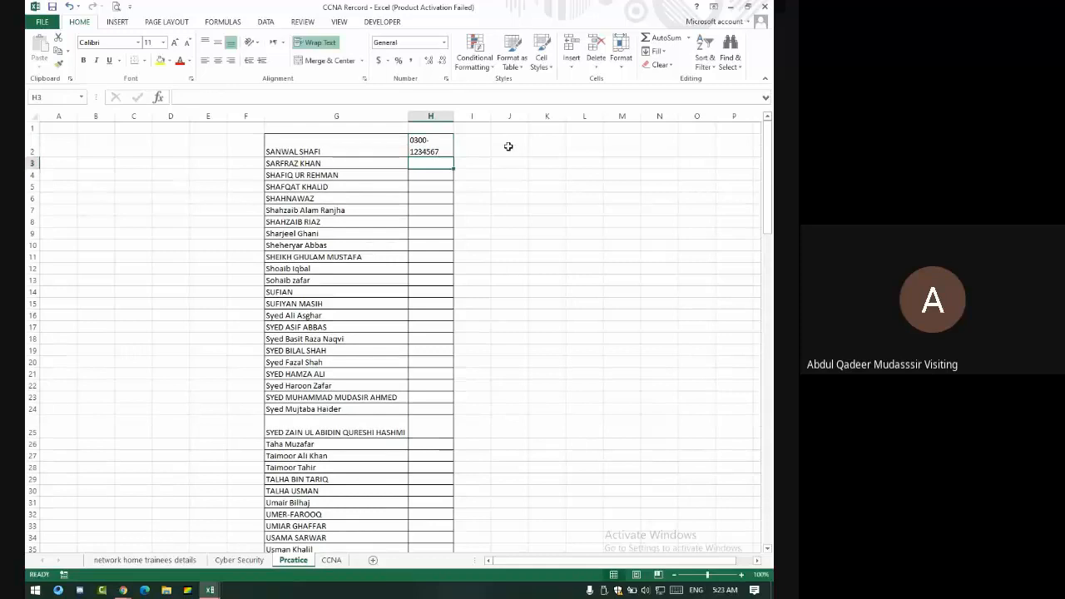
# Turn off text wrapping for the whole of column H
pyautogui.press('Up')
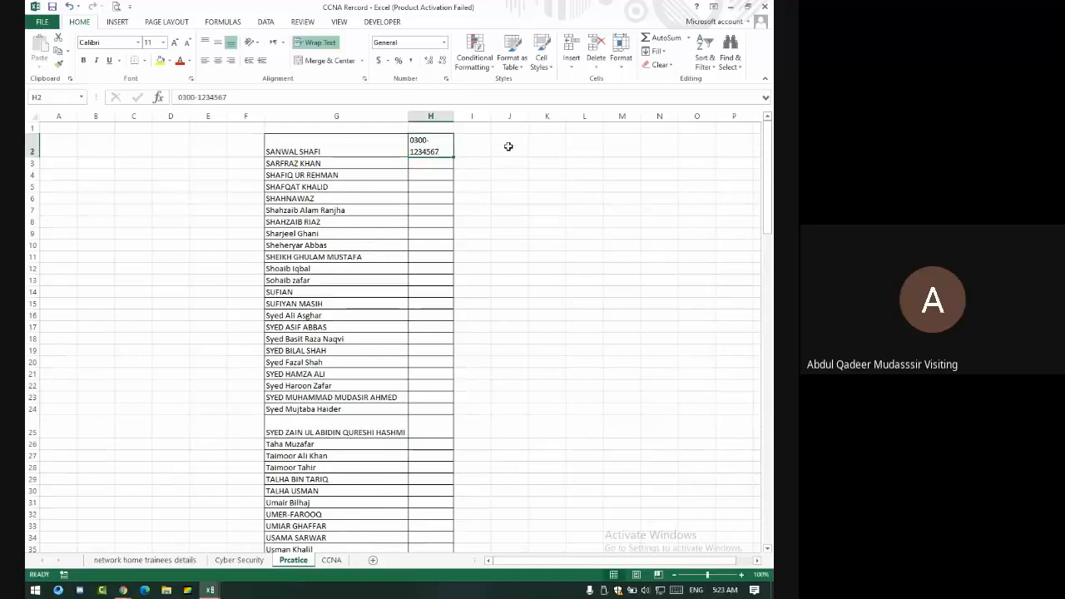
pyautogui.click(446, 115)
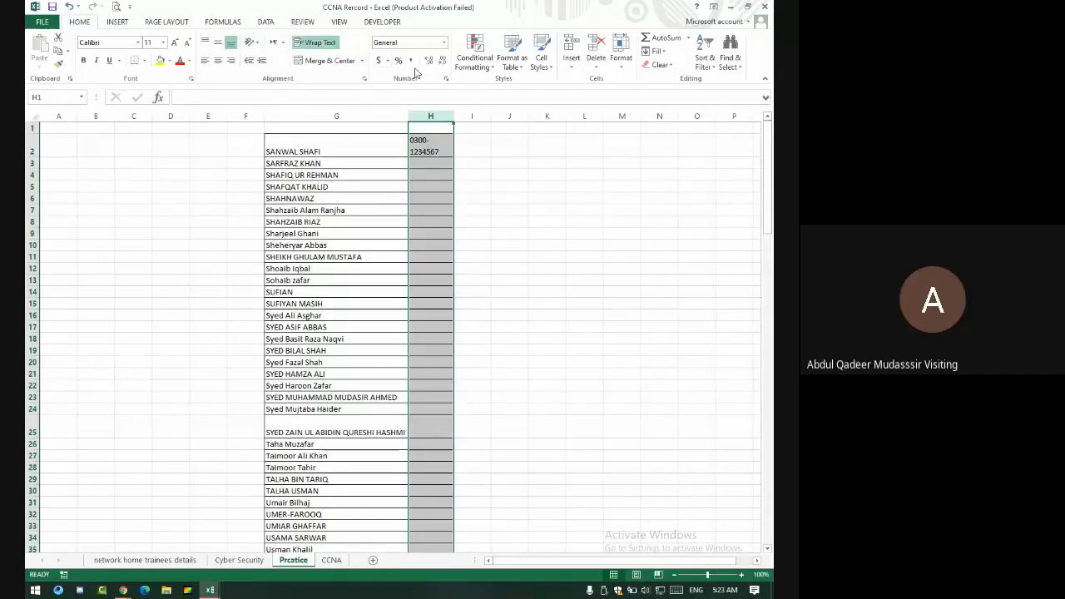
pyautogui.click(315, 42)
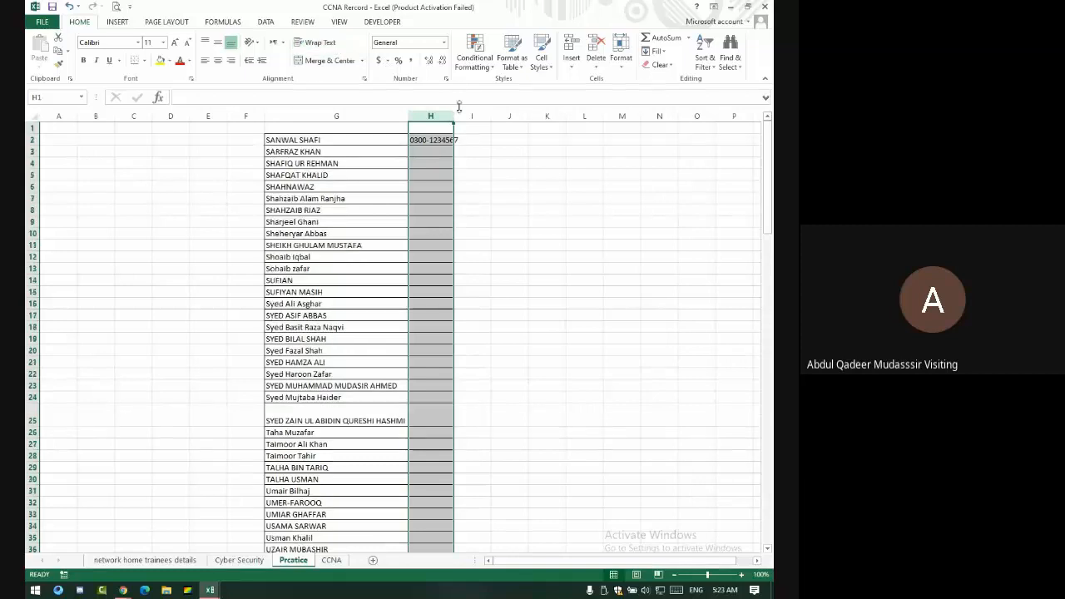
# Fill the phone number in H2 down column H as an increasing series to row 45
pyautogui.click(436, 138)
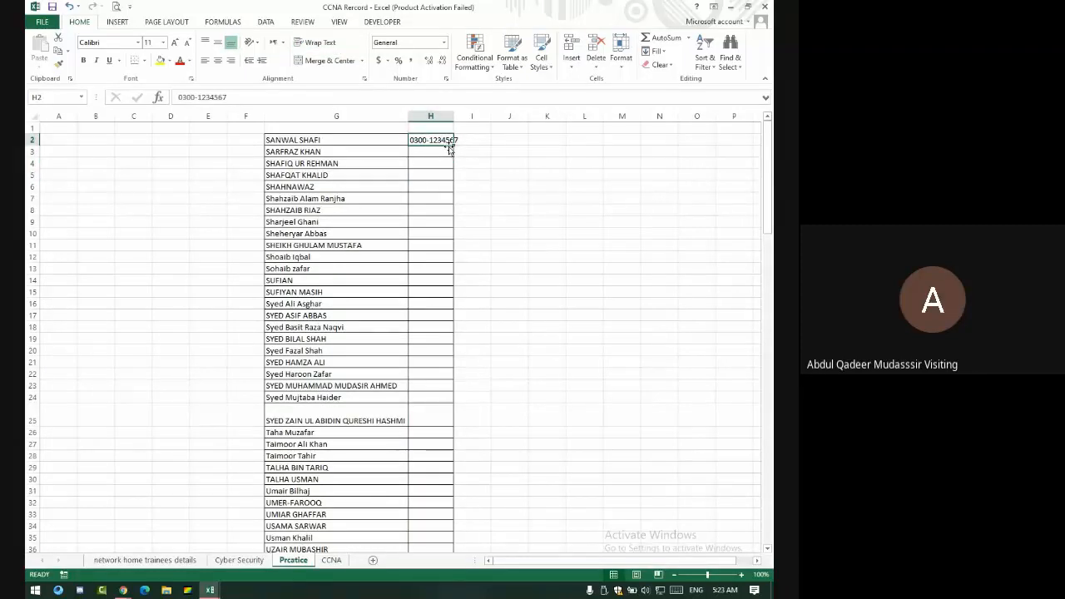
pyautogui.moveTo(449, 146); pyautogui.dragTo(463, 332)
pyautogui.scroll(9, 498, 486)
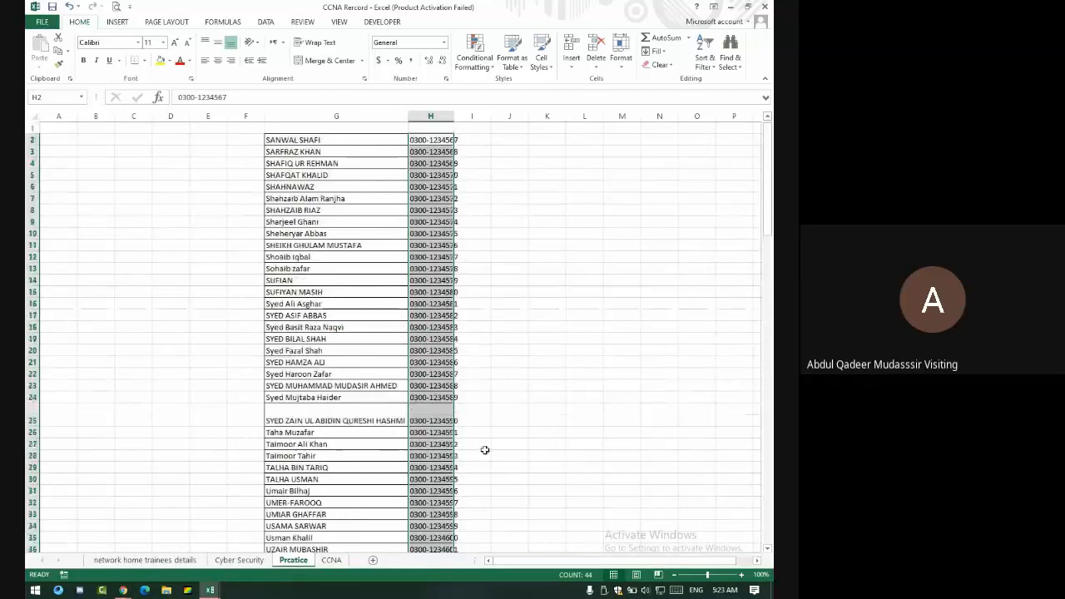
pyautogui.click(331, 420)
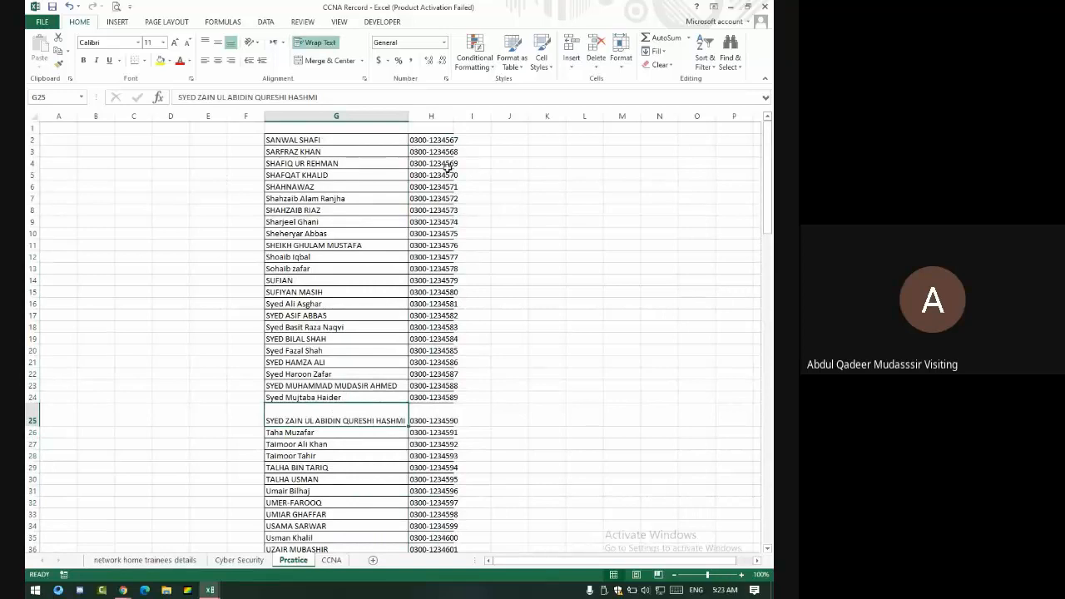
pyautogui.moveTo(439, 140); pyautogui.dragTo(343, 510)
pyautogui.scroll(4, 411, 466)
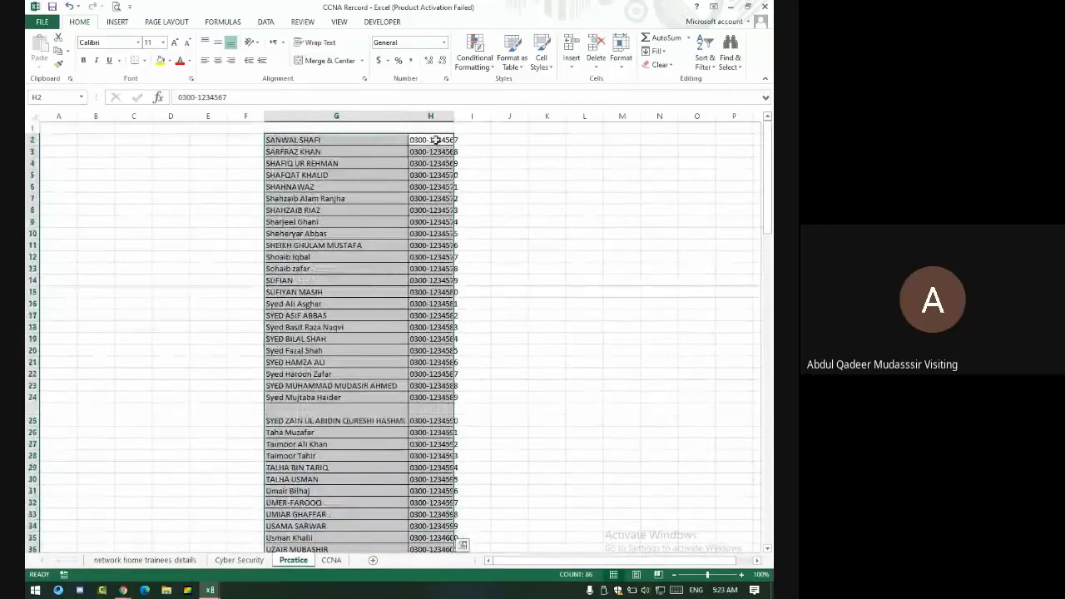
pyautogui.click(435, 140)
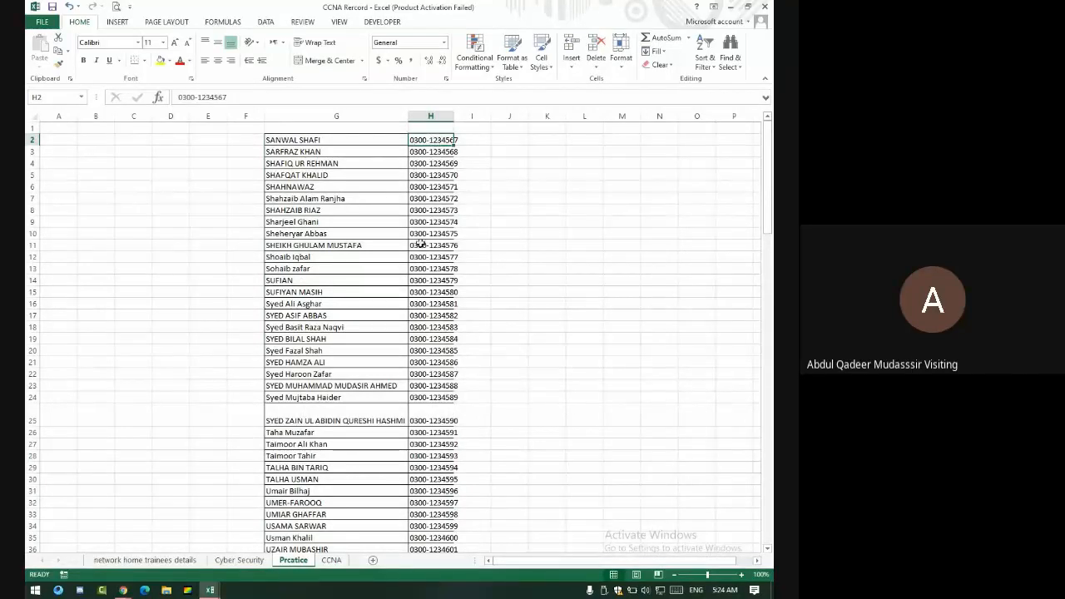
# Extend the phone number series from H44:H45 down column H to row 134
pyautogui.scroll(-7, 408, 379)
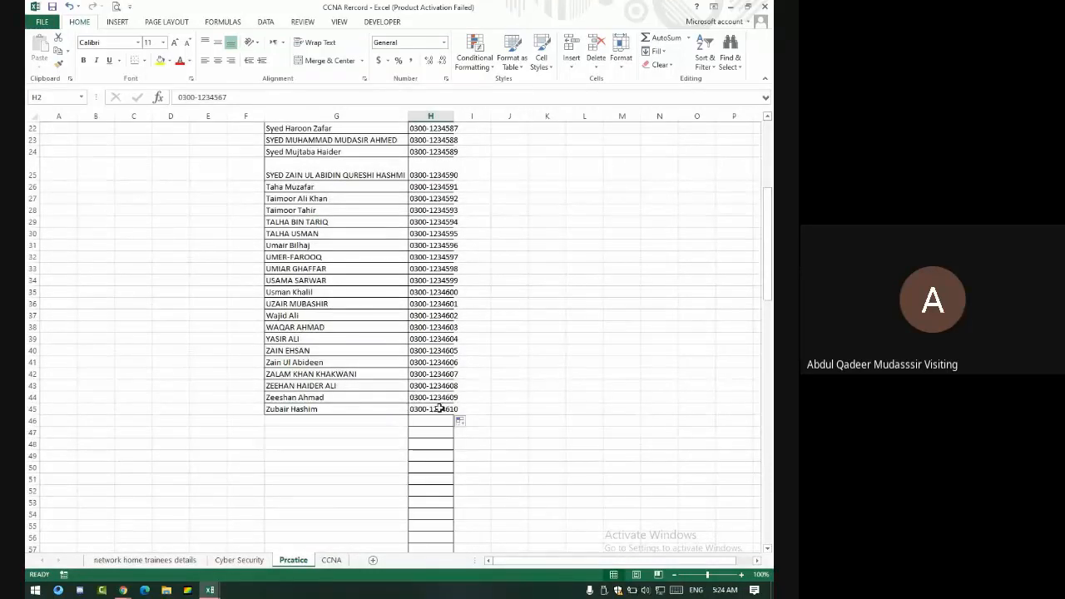
pyautogui.click(438, 408)
pyautogui.click(441, 397)
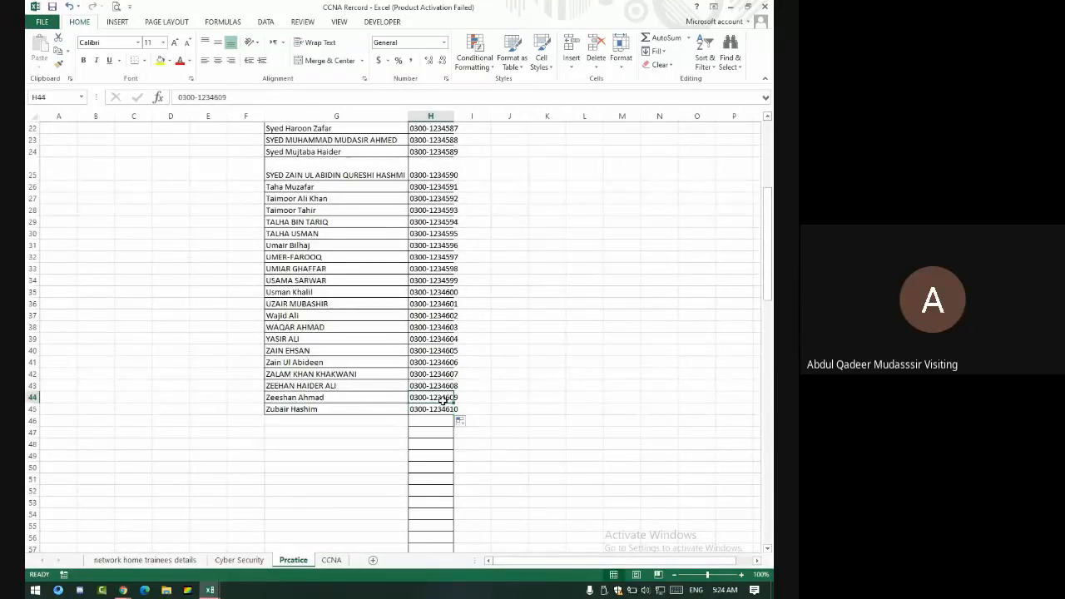
pyautogui.moveTo(441, 398); pyautogui.dragTo(445, 418)
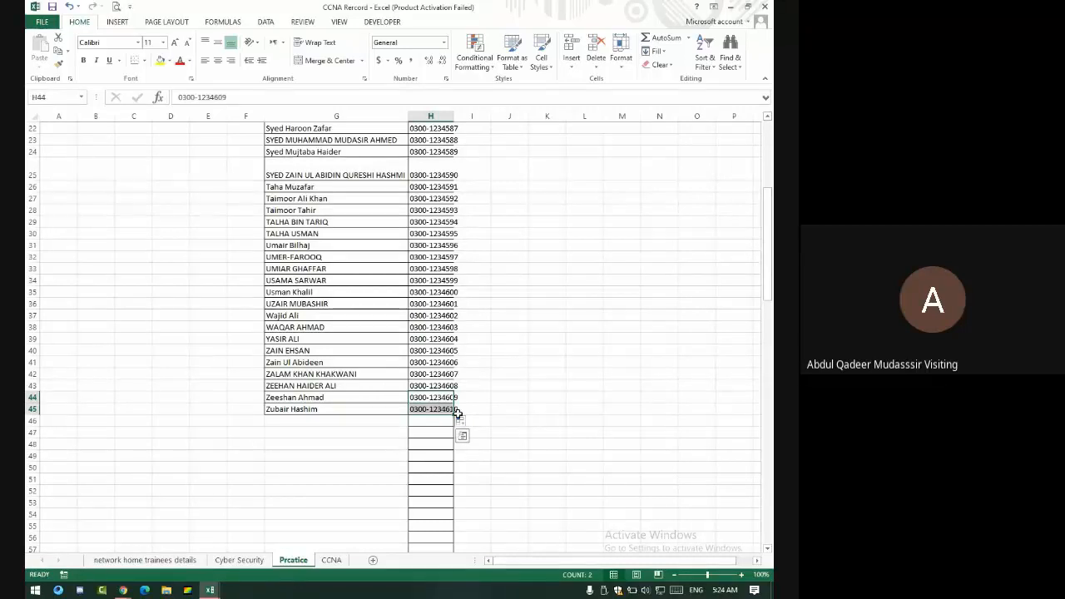
pyautogui.moveTo(456, 416); pyautogui.dragTo(429, 532)
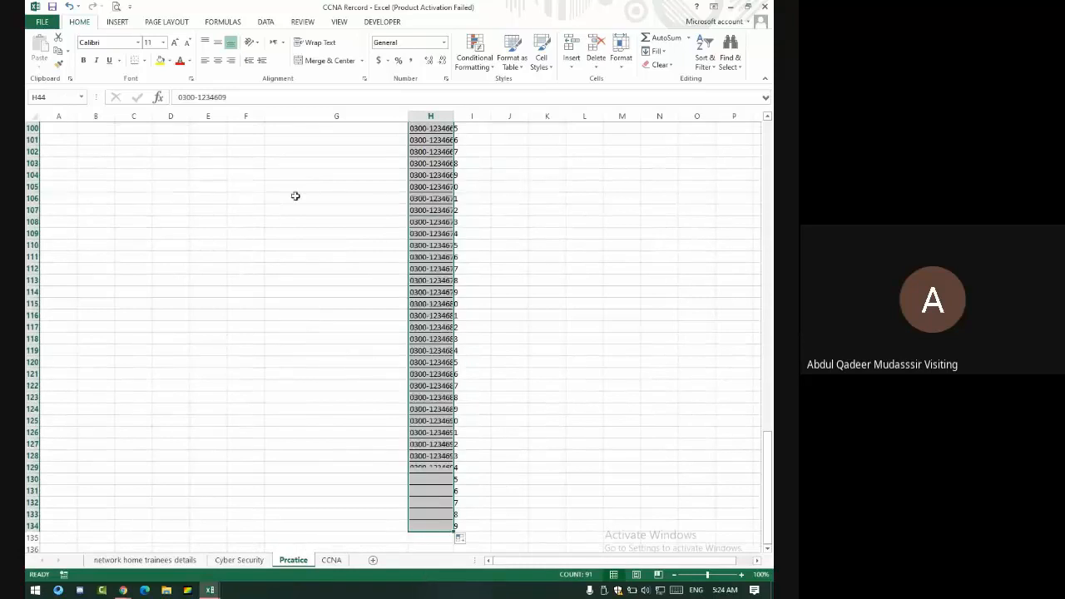
# Fill the names in G31:G45 down column G to row 134, alongside the phone numbers
pyautogui.scroll(8, 394, 235)
pyautogui.scroll(14, 394, 236)
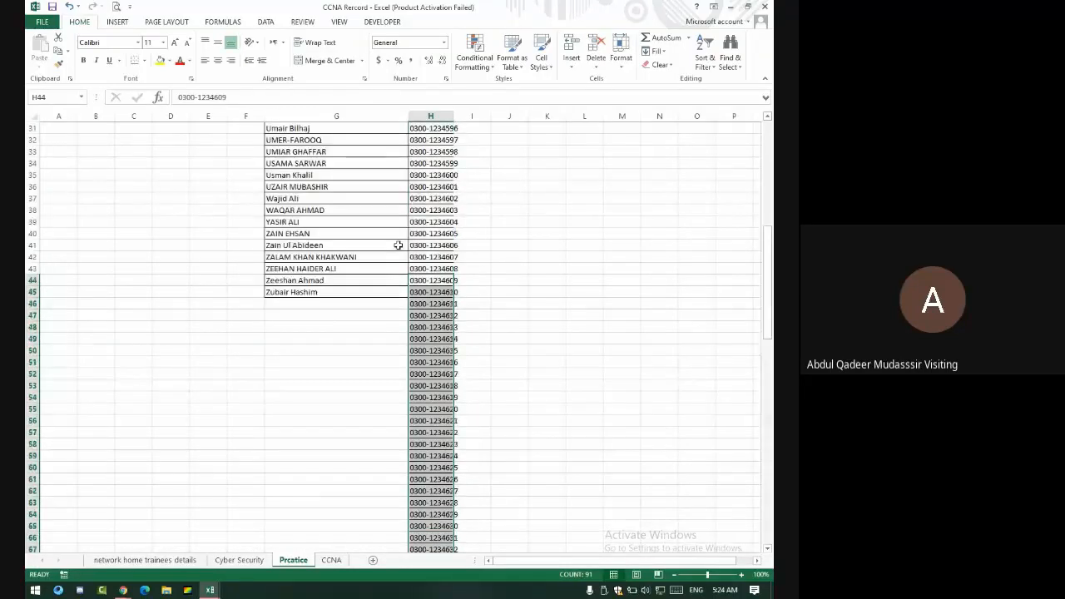
pyautogui.click(349, 292)
pyautogui.moveTo(325, 133); pyautogui.dragTo(334, 287)
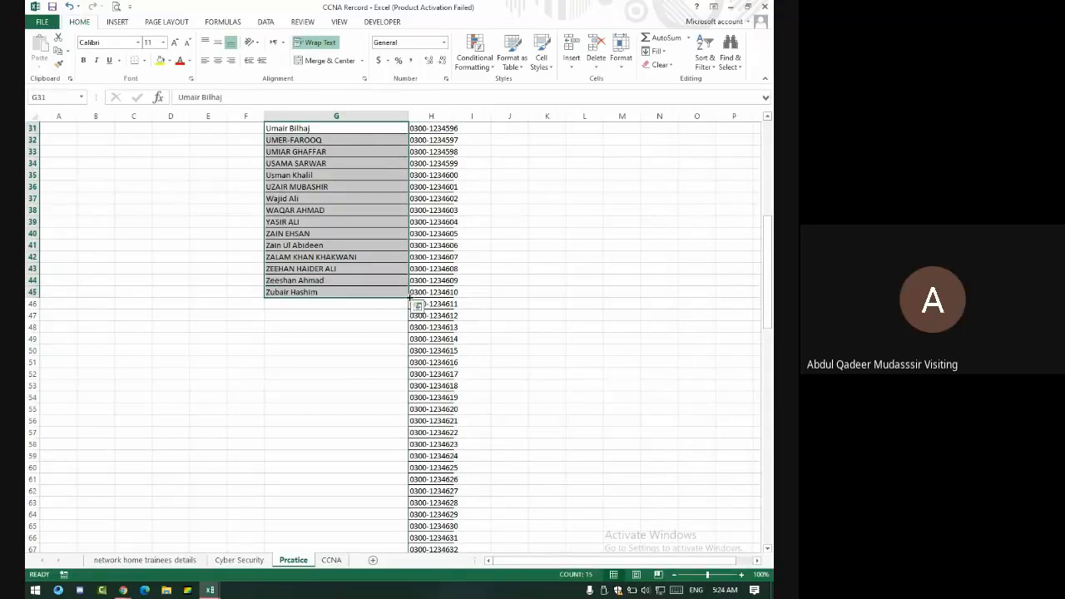
pyautogui.moveTo(410, 297); pyautogui.dragTo(431, 361)
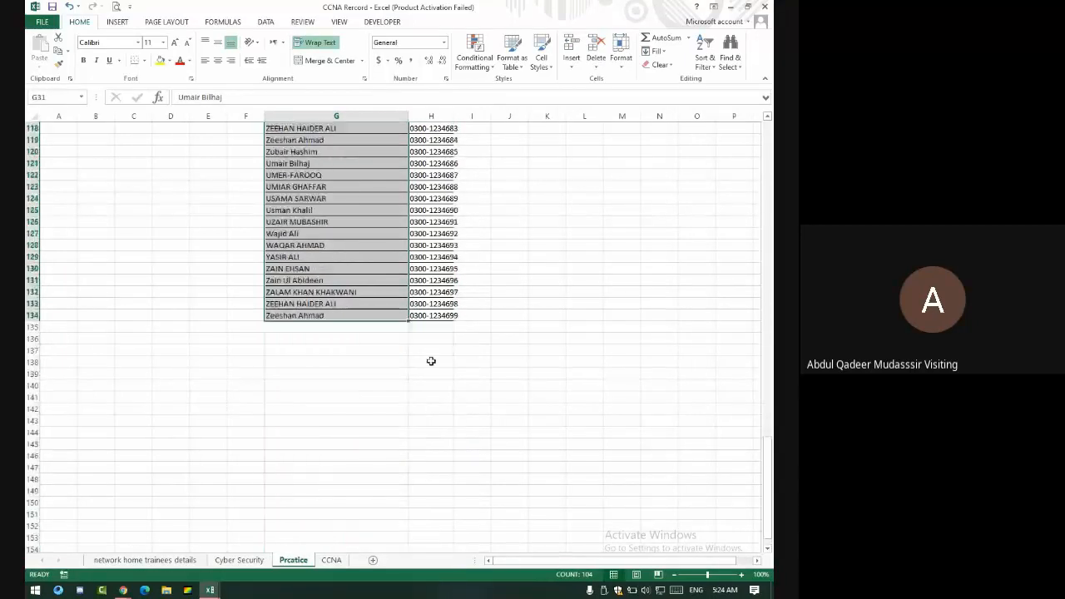
# Select the filled names and phone numbers in G2:H132
pyautogui.scroll(20, 424, 350)
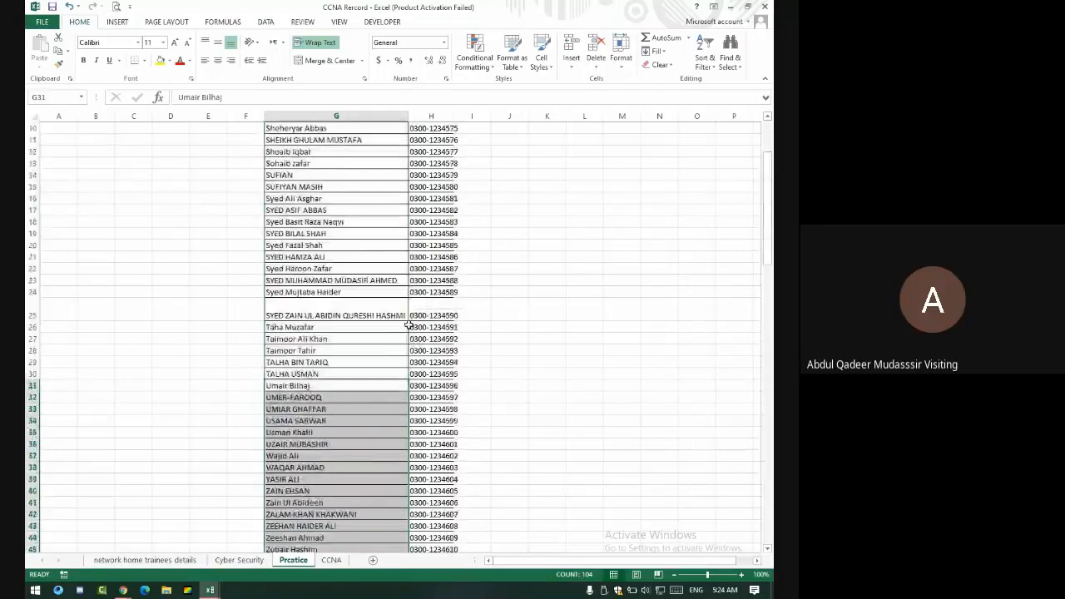
pyautogui.scroll(3, 407, 325)
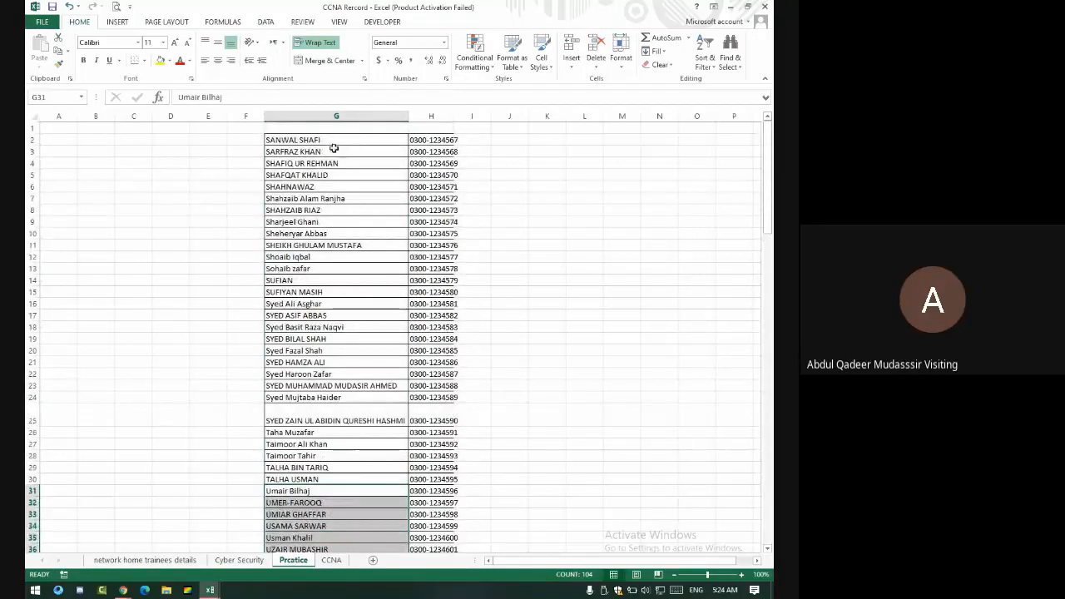
pyautogui.moveTo(336, 145); pyautogui.dragTo(431, 526)
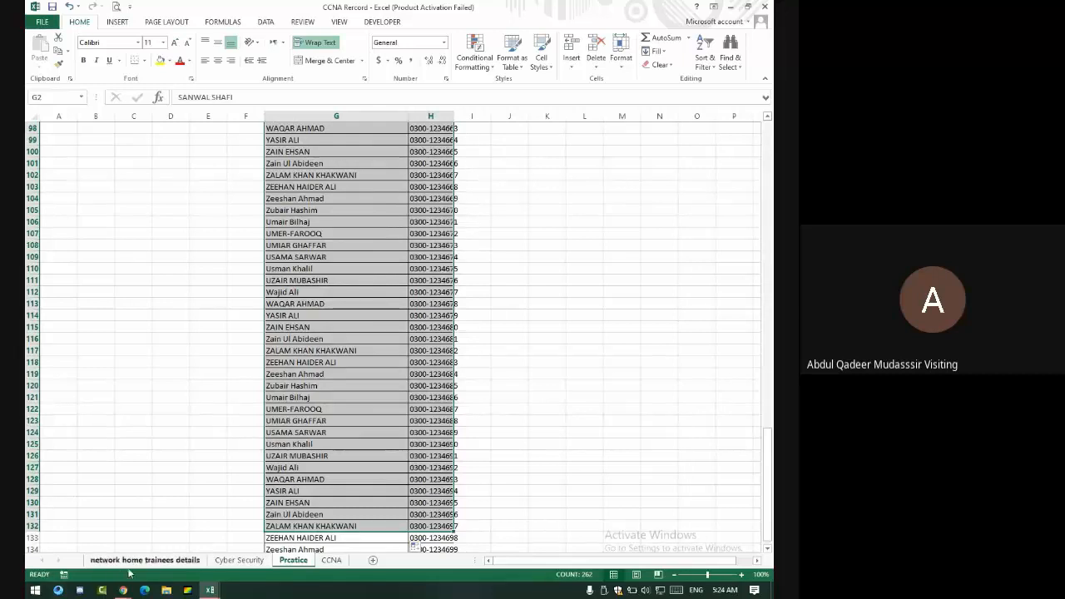
# Switch to the Google Meet window to check the lecture chat, and return to the Excel workbook
pyautogui.moveTo(125, 591)
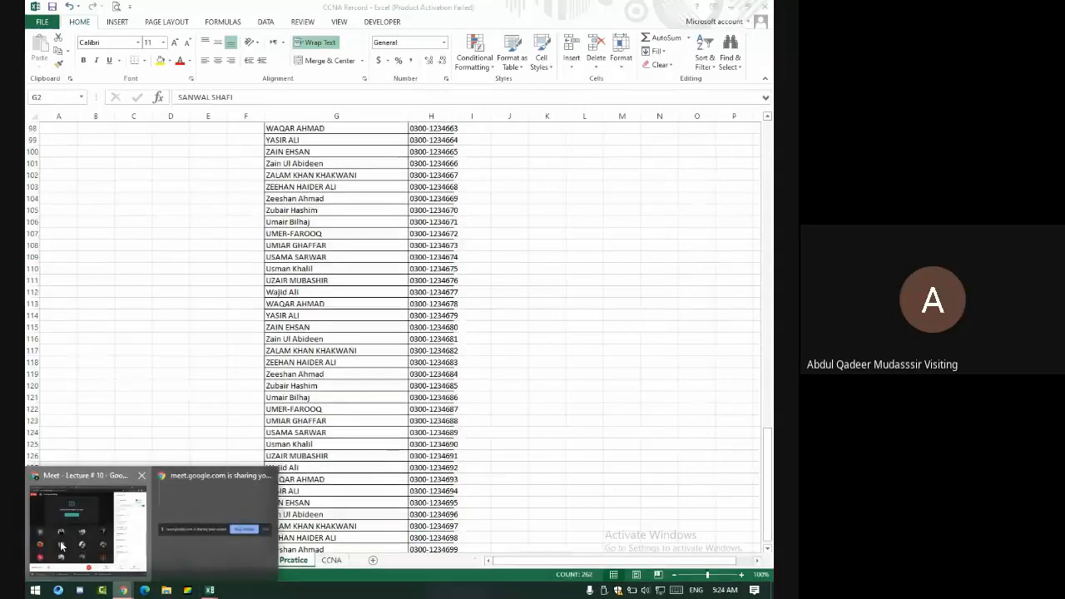
pyautogui.click(87, 524)
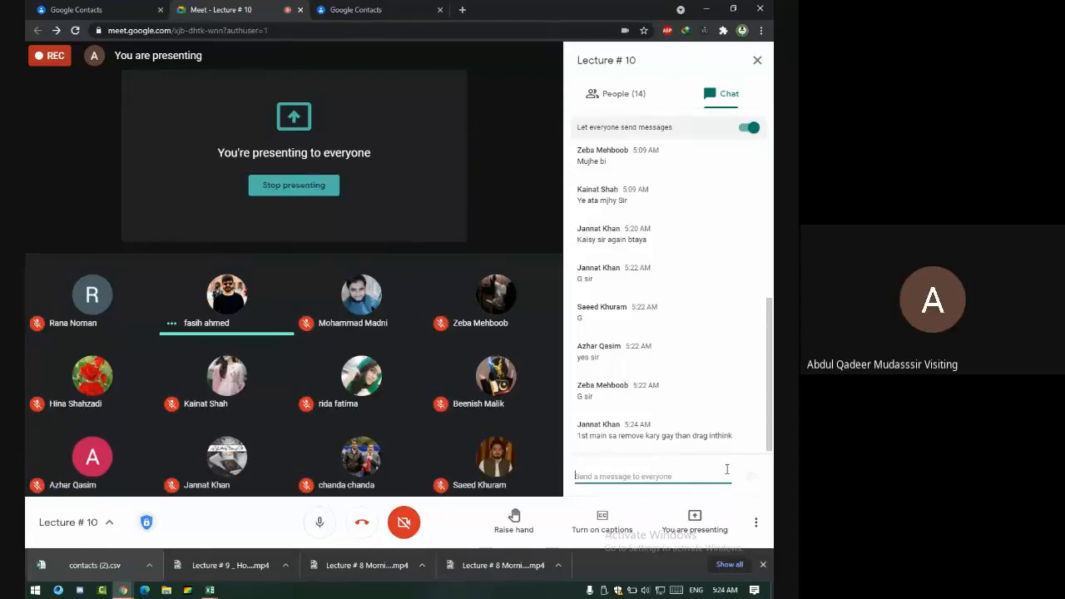
pyautogui.hotkey('alt', 'Tab')
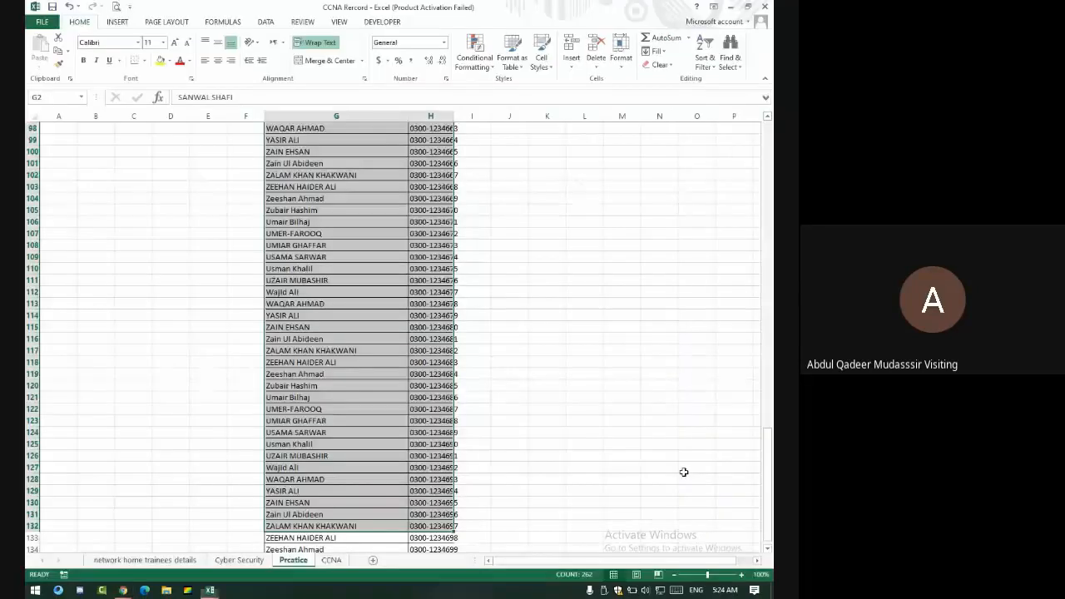
# Remove the hyphen from the phone number in H2
pyautogui.scroll(17, 430, 186)
pyautogui.click(430, 186)
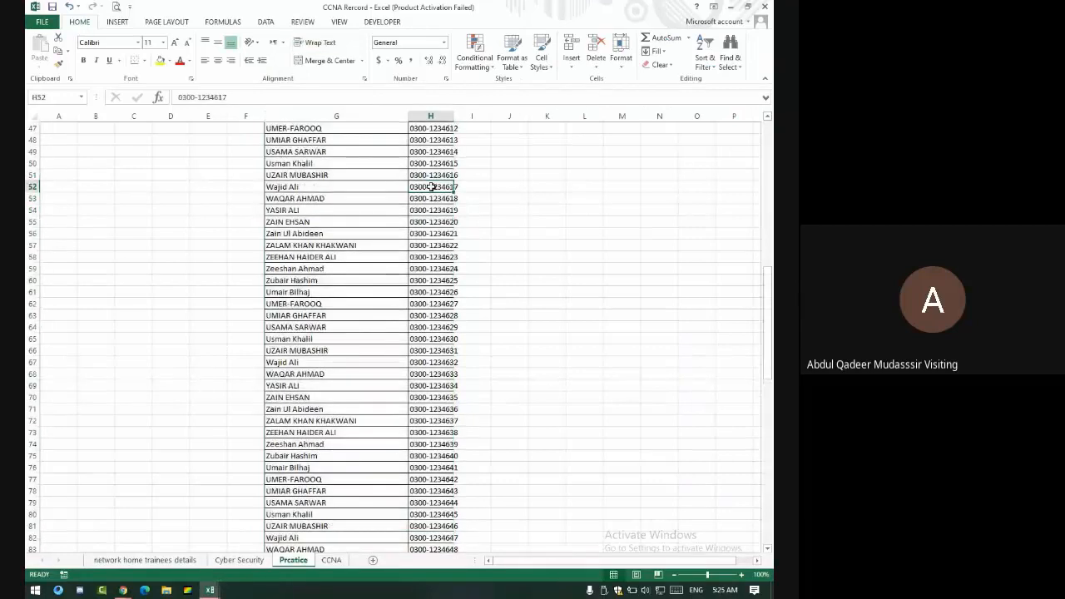
pyautogui.hotkey('ctrl', 'Up')
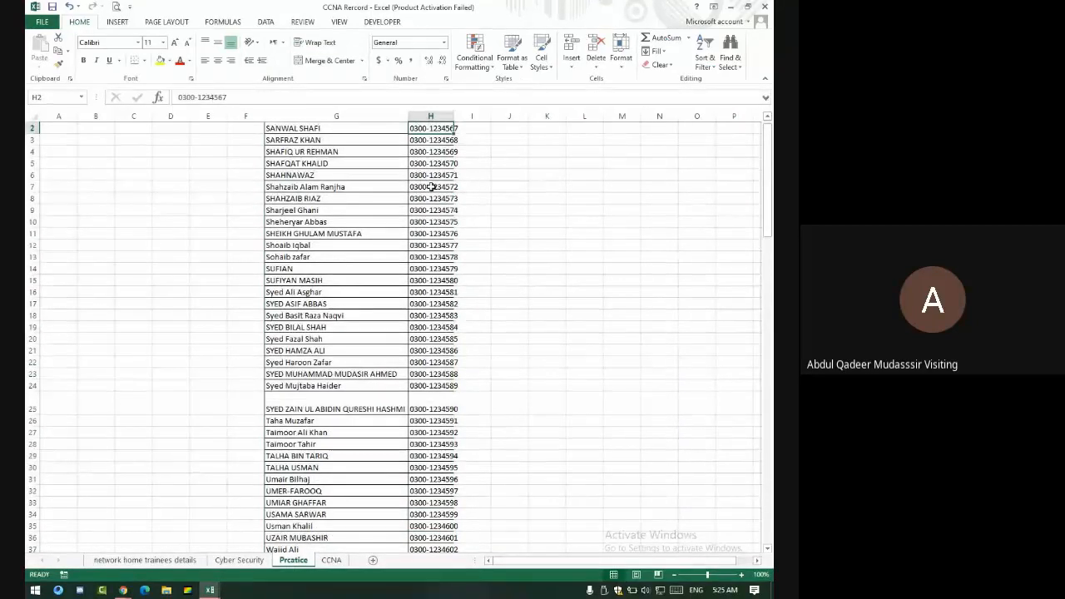
pyautogui.doubleClick(430, 129)
pyautogui.press('BackSpace')
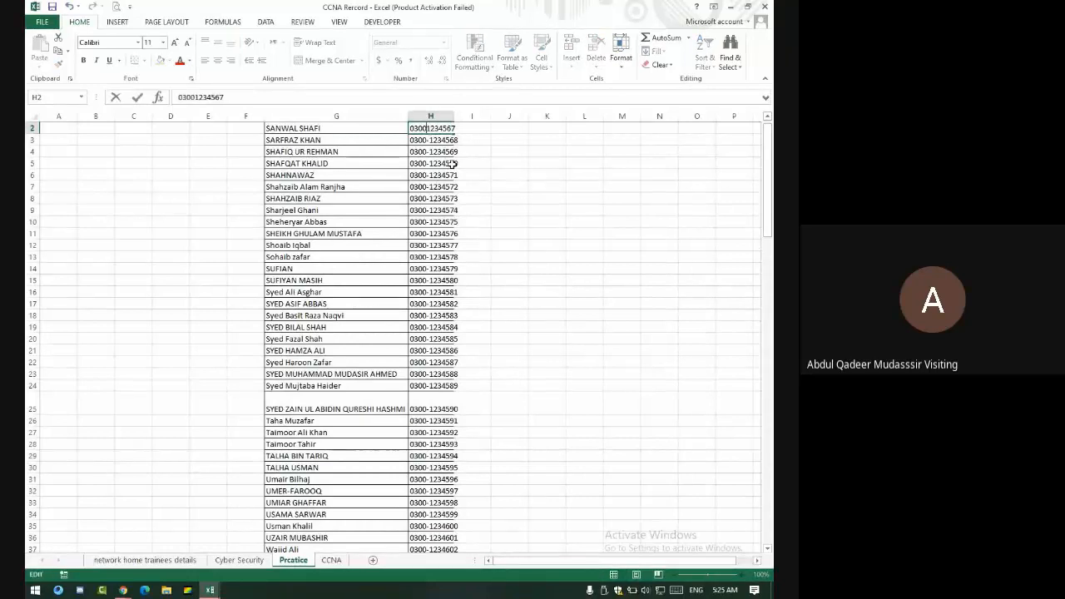
pyautogui.press('Return')
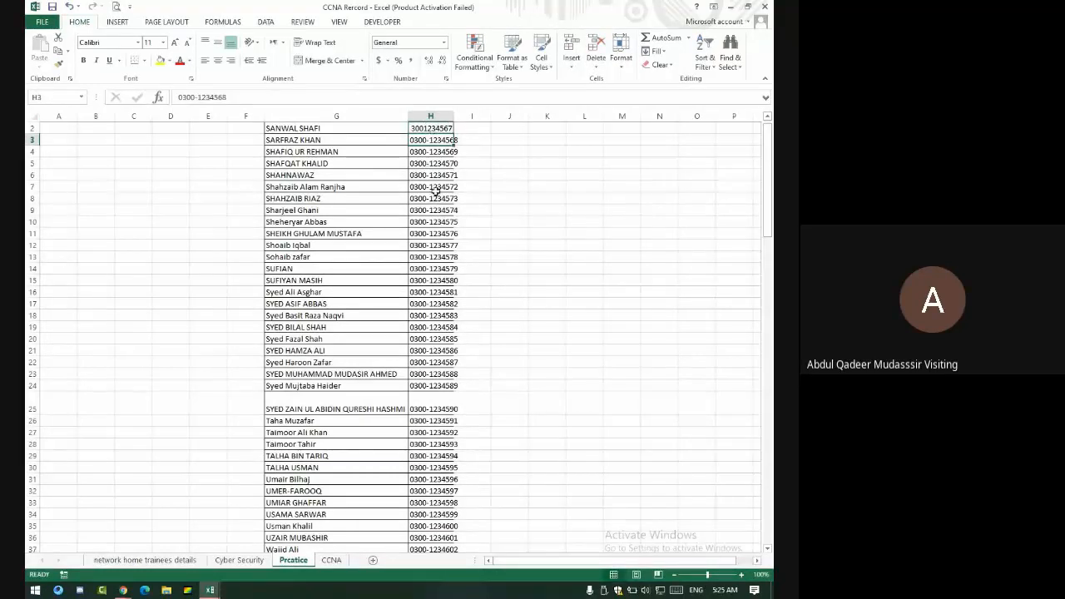
pyautogui.click(441, 127)
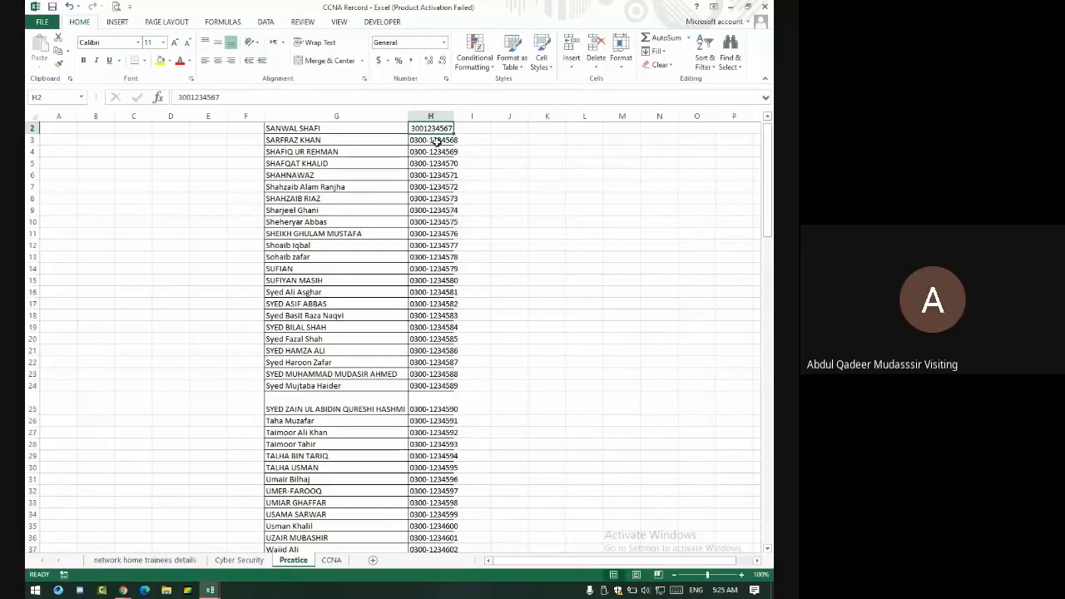
pyautogui.scroll(1, 437, 141)
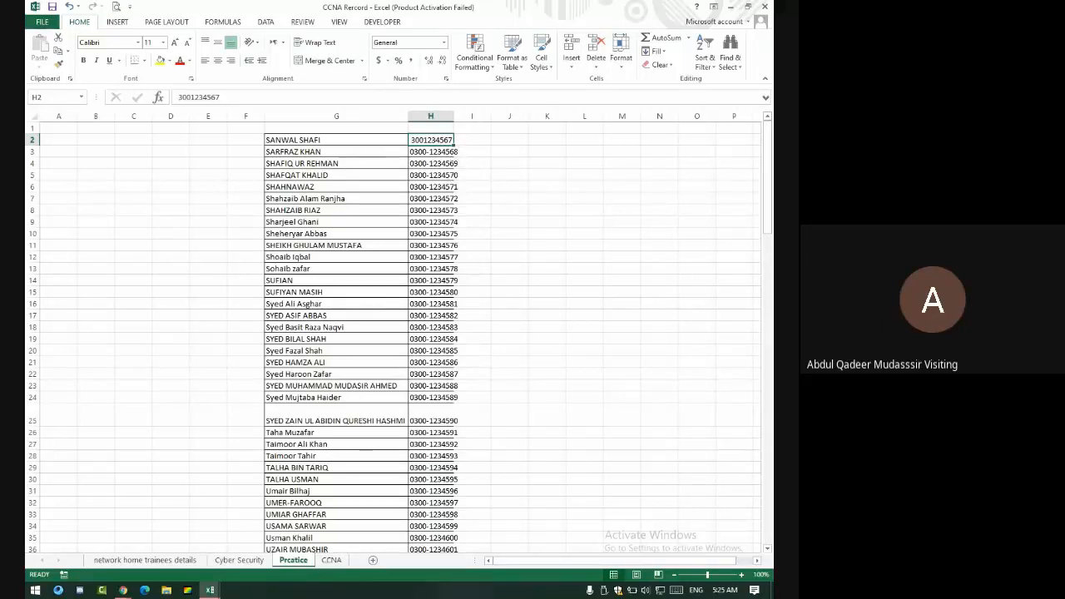
# Restore the hyphen after the prefix and the leading zero in the phone number in H2
pyautogui.doubleClick(425, 141)
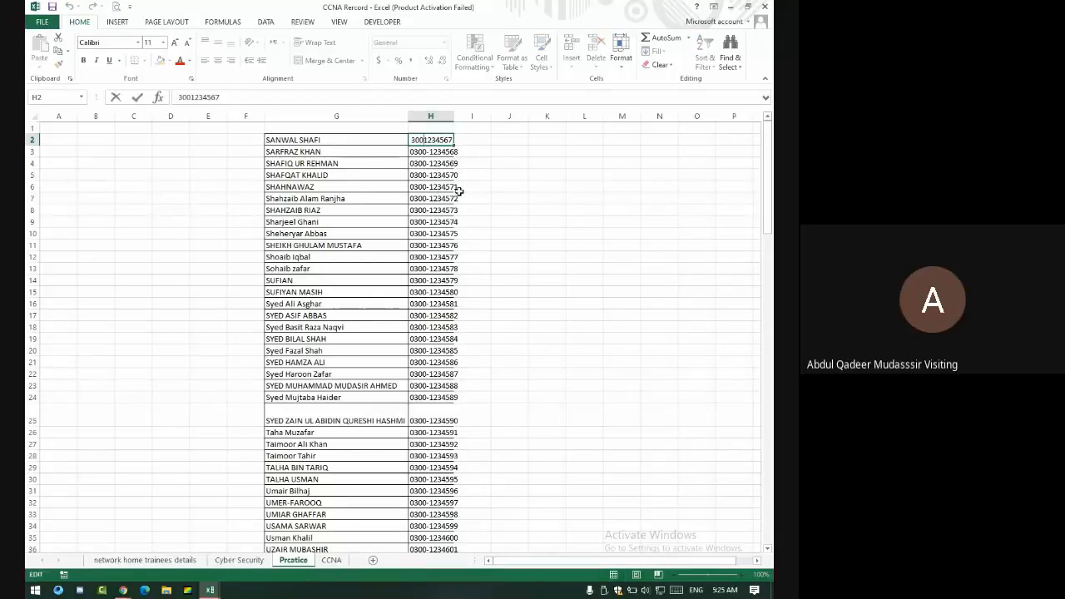
pyautogui.write('-')
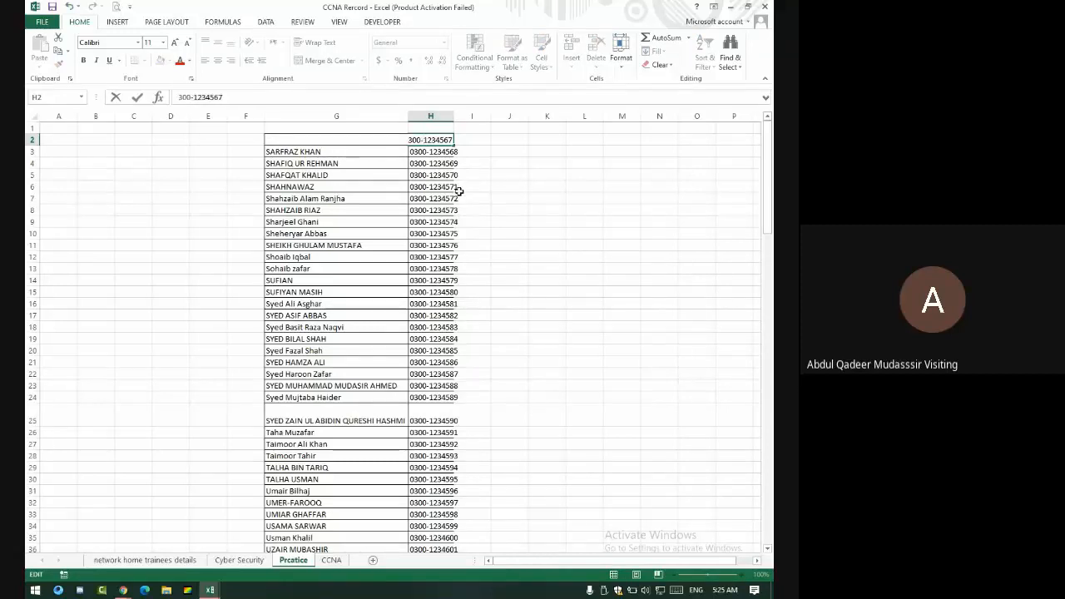
pyautogui.press('Home')
pyautogui.write('0')
pyautogui.press('Return')
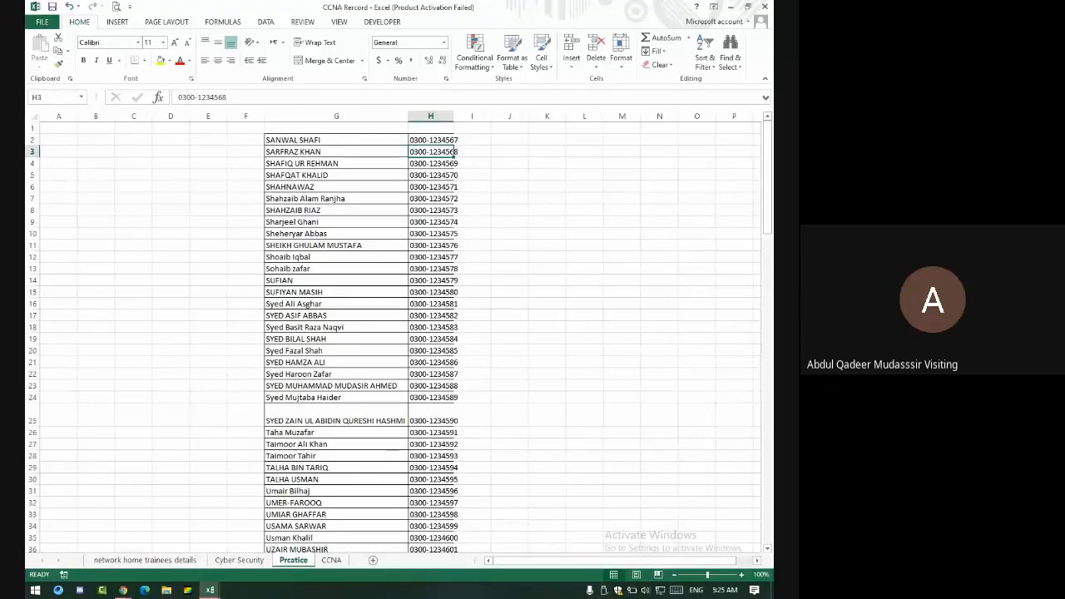
pyautogui.click(210, 590)
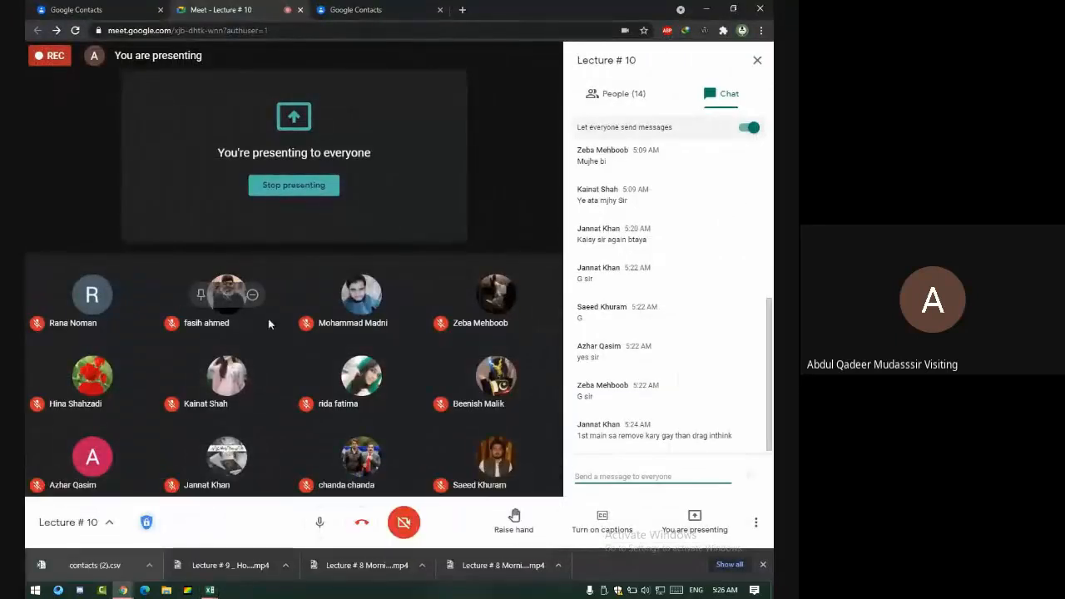
pyautogui.hotkey('alt', 'Tab')
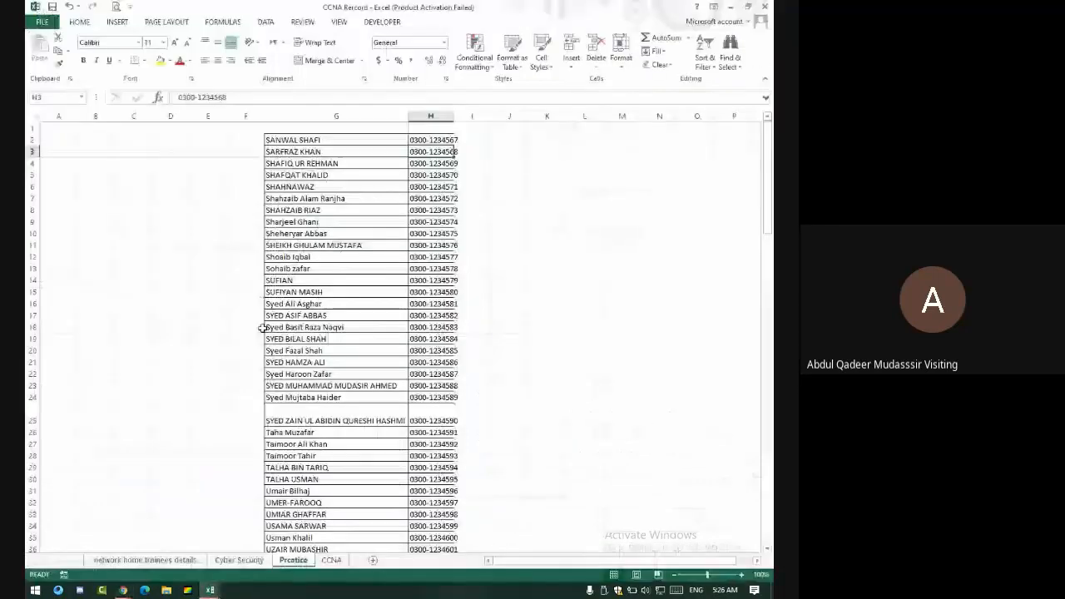
# Set the number format of the whole of column H to Number
pyautogui.click(424, 116)
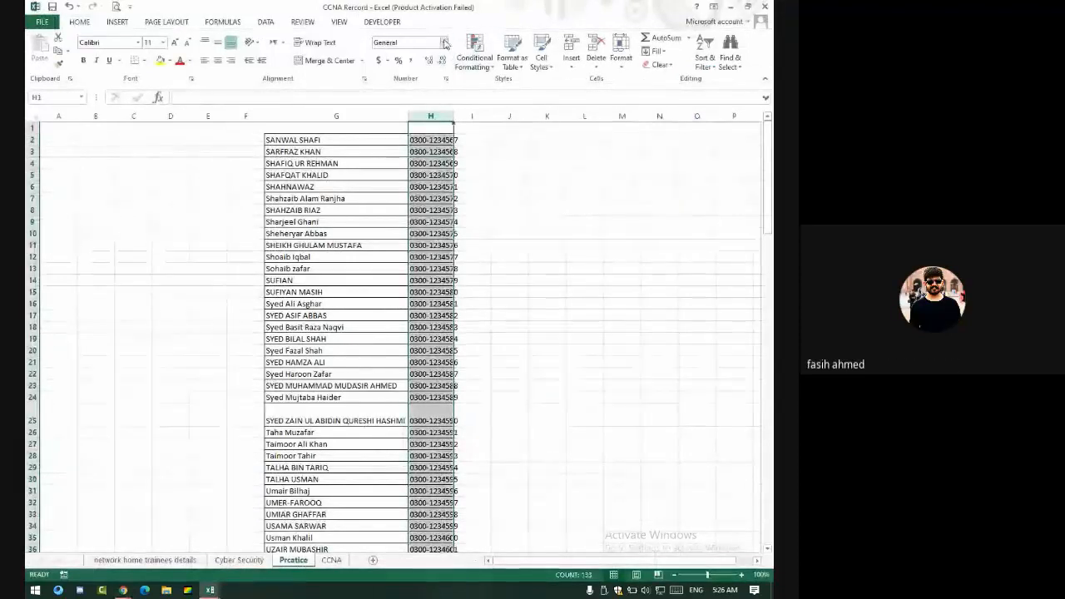
pyautogui.click(443, 42)
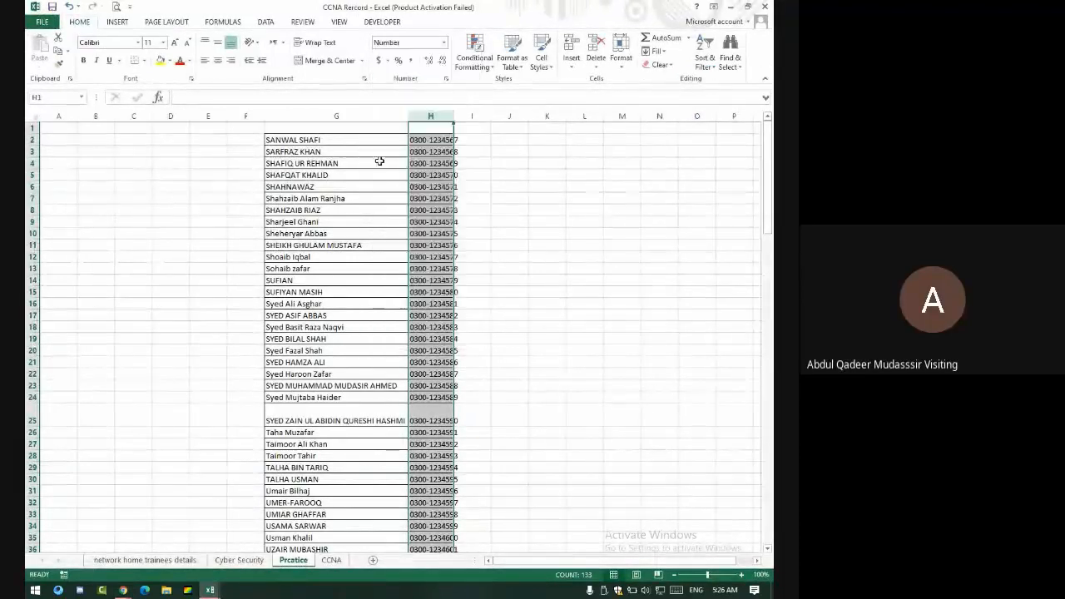
pyautogui.click(416, 86)
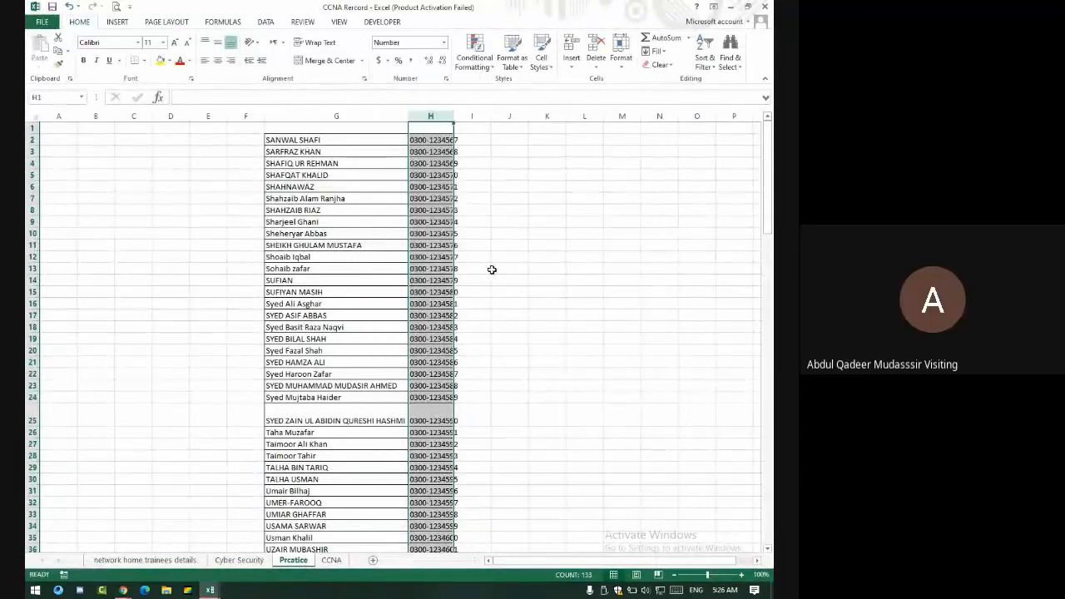
# Check the lecture chat in the Google Meet window and return to the Excel workbook
pyautogui.click(440, 245)
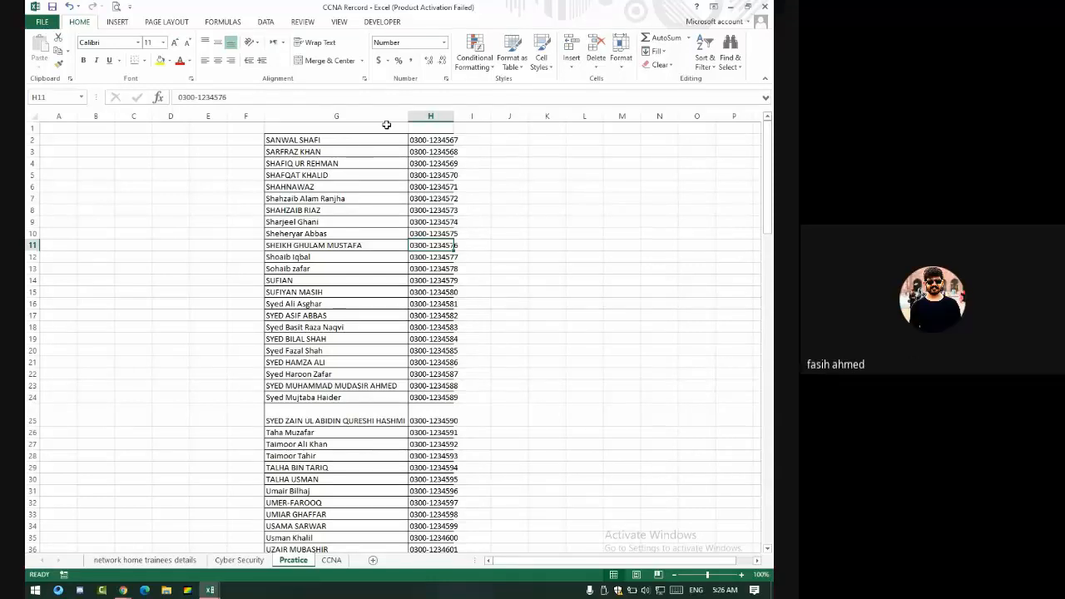
pyautogui.click(123, 590)
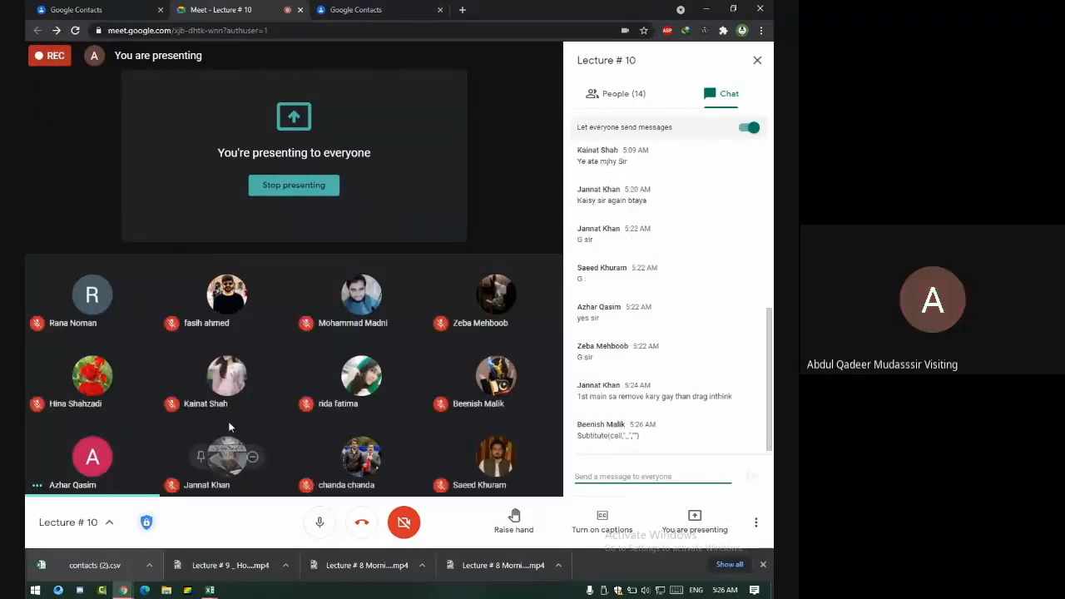
pyautogui.hotkey('alt', 'Tab')
pyautogui.click(471, 303)
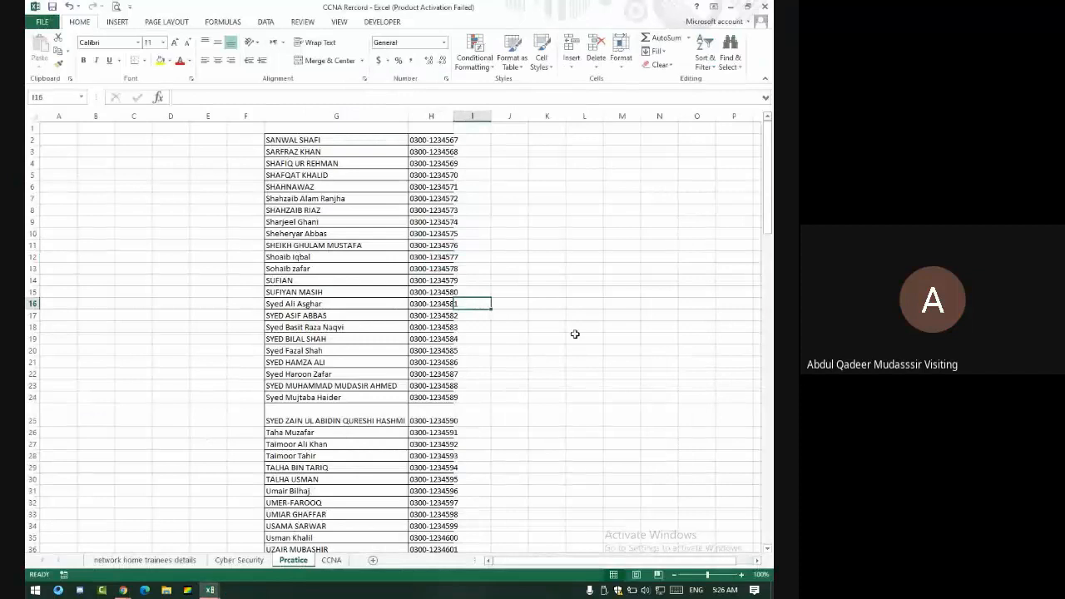
# Replace every hyphen in the Prcatice sheet with nothing using Find and Replace
pyautogui.hotkey('ctrl', 'f')
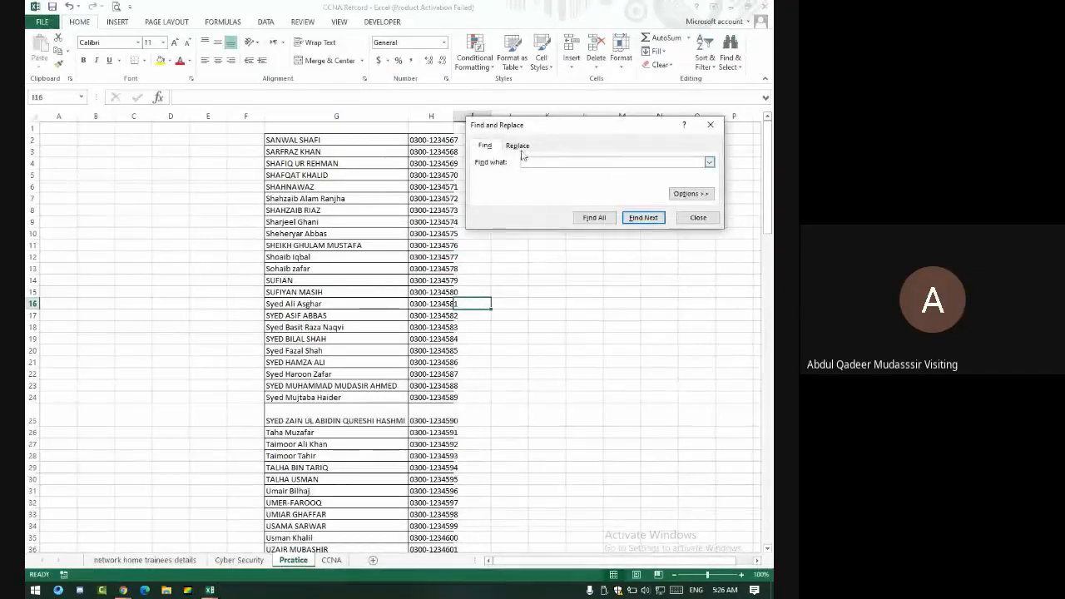
pyautogui.click(515, 144)
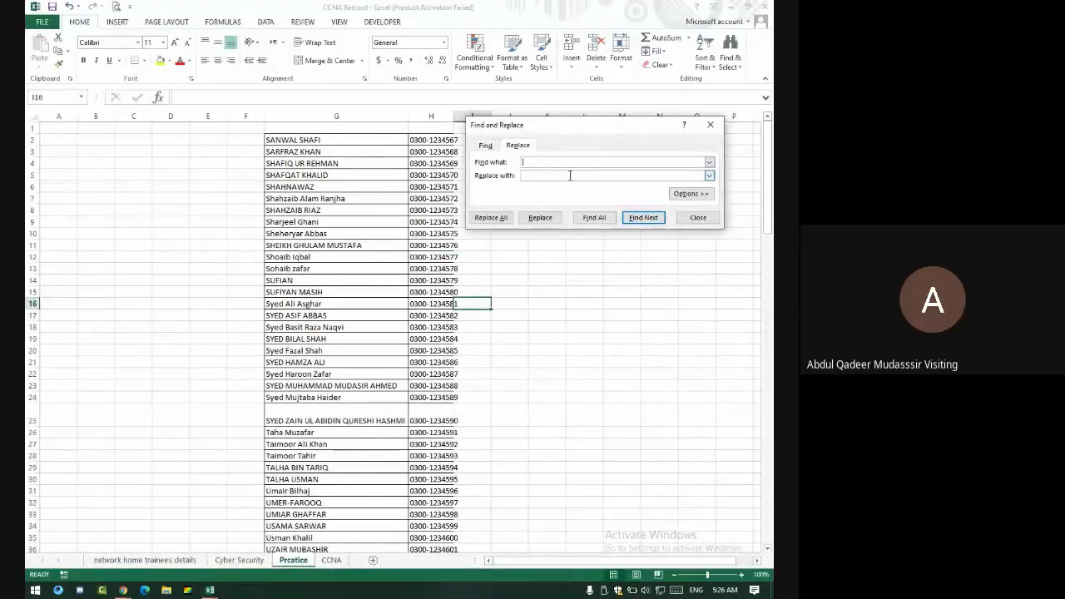
pyautogui.click(642, 217)
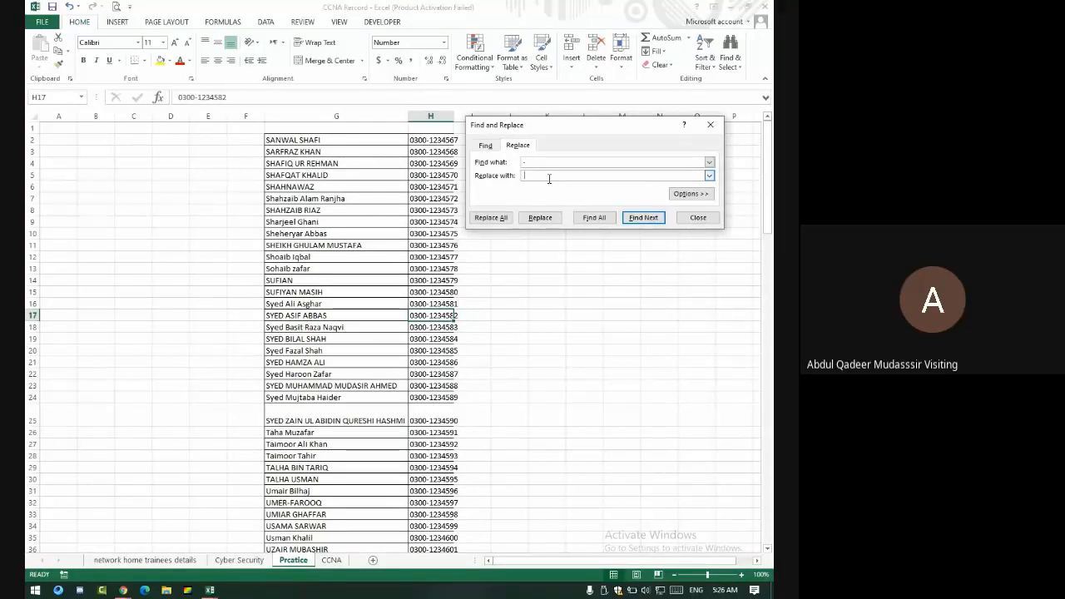
pyautogui.click(491, 218)
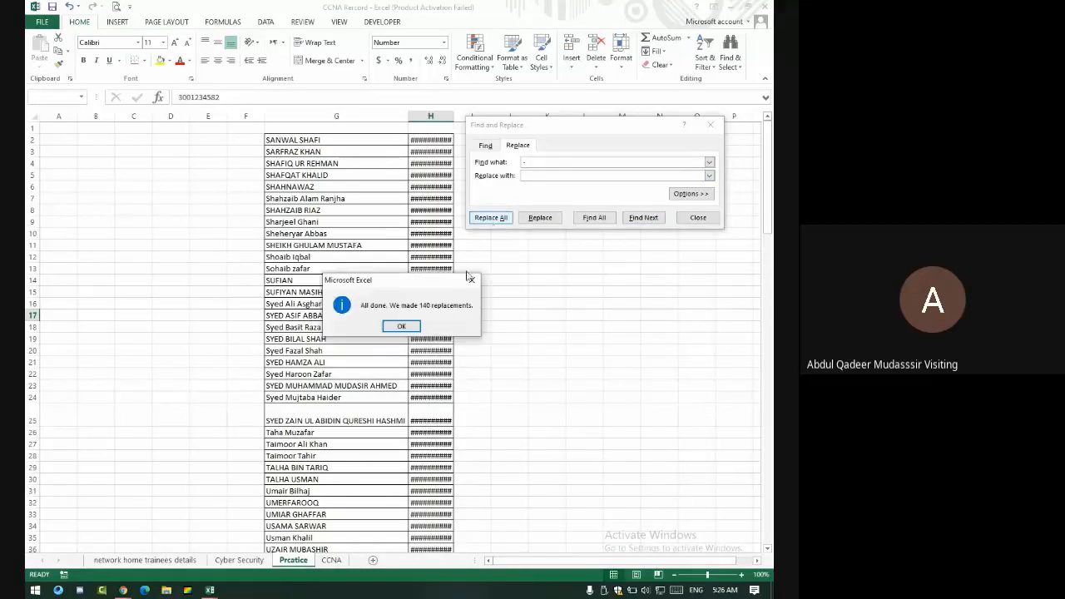
pyautogui.click(401, 326)
pyautogui.click(706, 127)
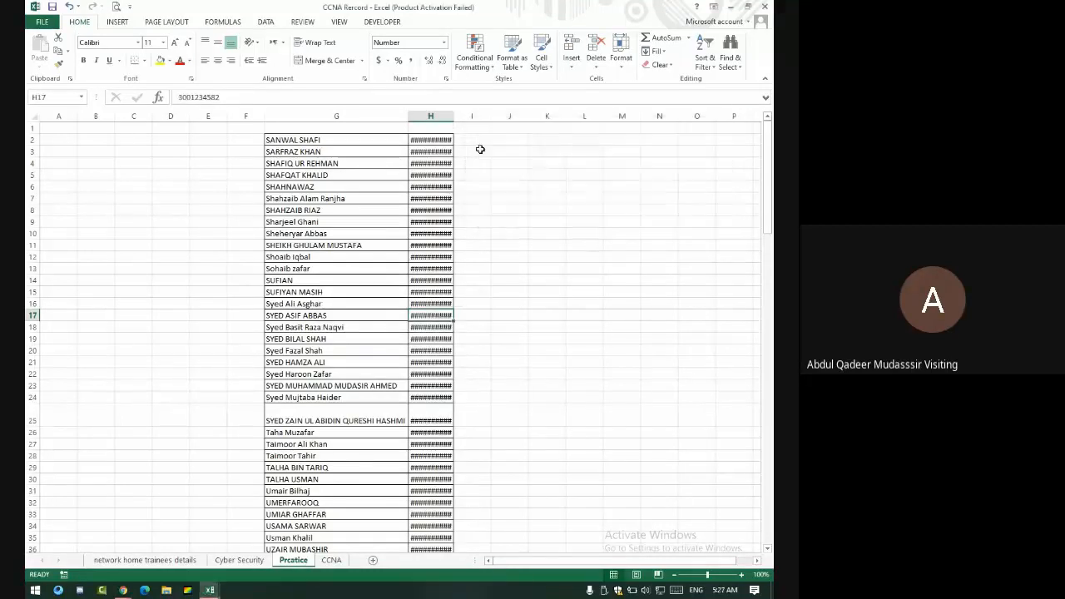
# Autofit the width of column H and set the whole column's number format to Text
pyautogui.doubleClick(453, 115)
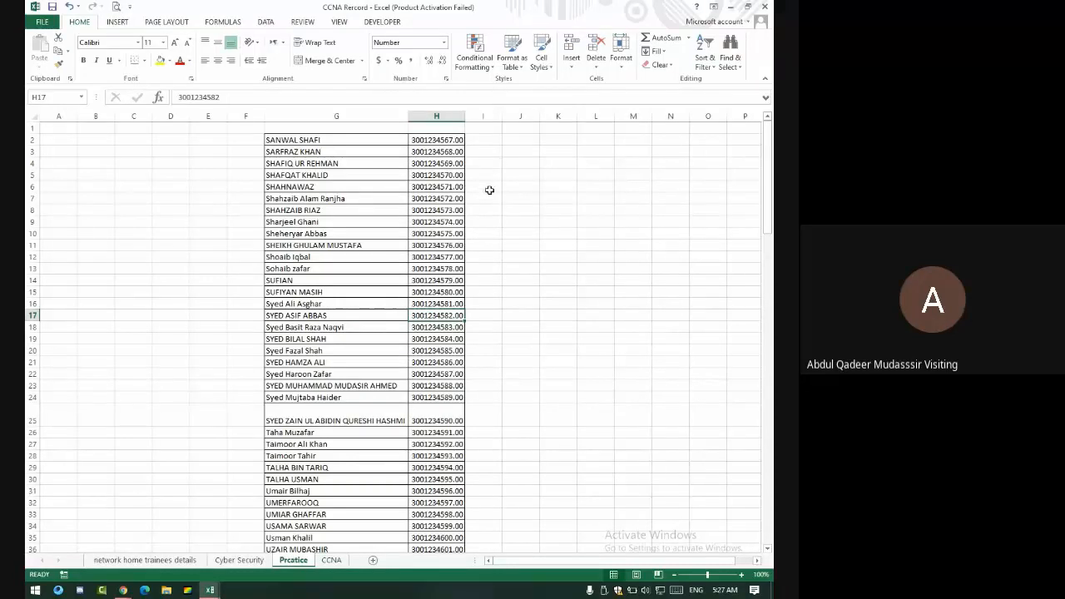
pyautogui.click(437, 115)
pyautogui.click(443, 43)
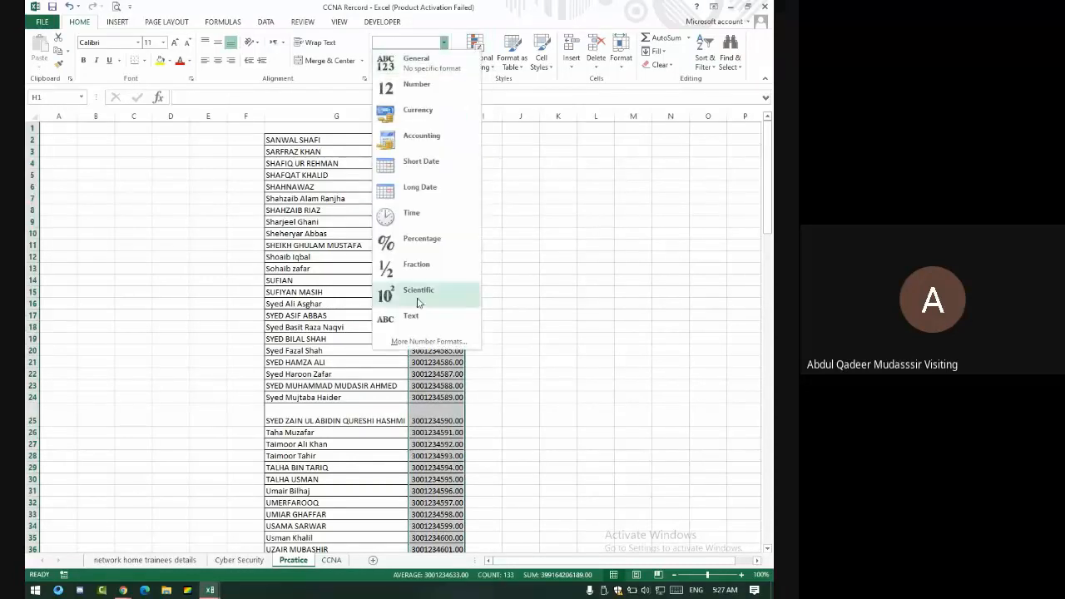
pyautogui.click(423, 328)
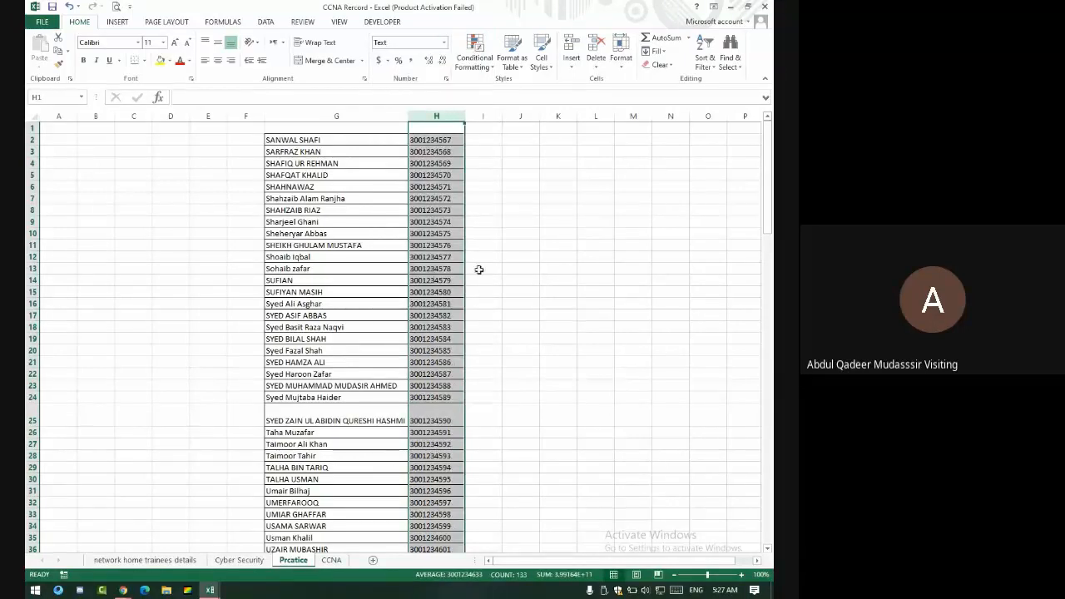
# Switch to Google Meet, highlight the substitute formula suggested in the chat, and return to the Excel workbook
pyautogui.hotkey('alt', 'Tab')
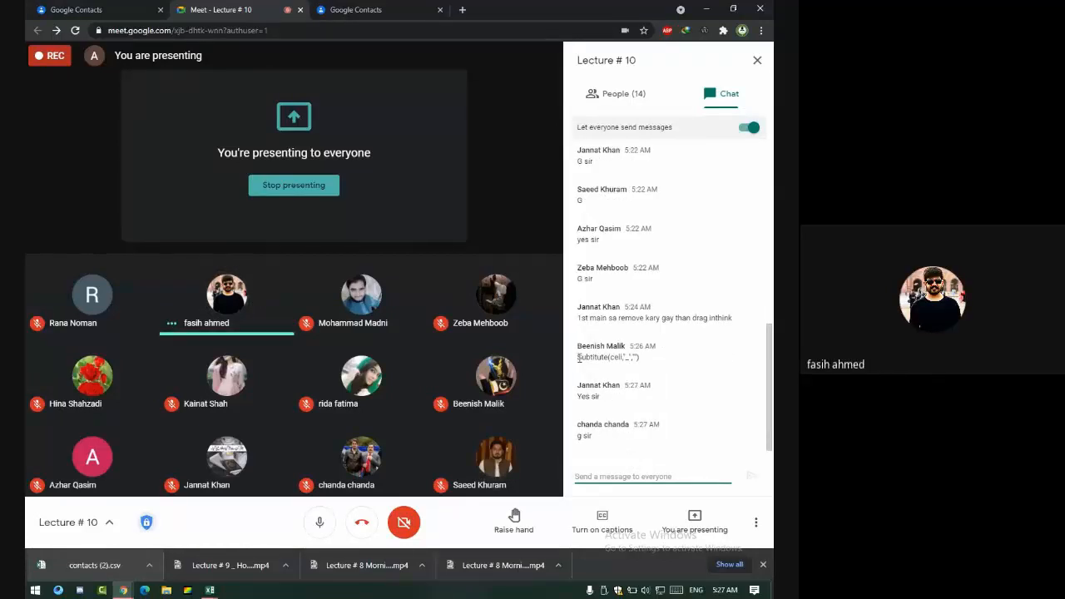
pyautogui.moveTo(578, 358); pyautogui.dragTo(644, 361)
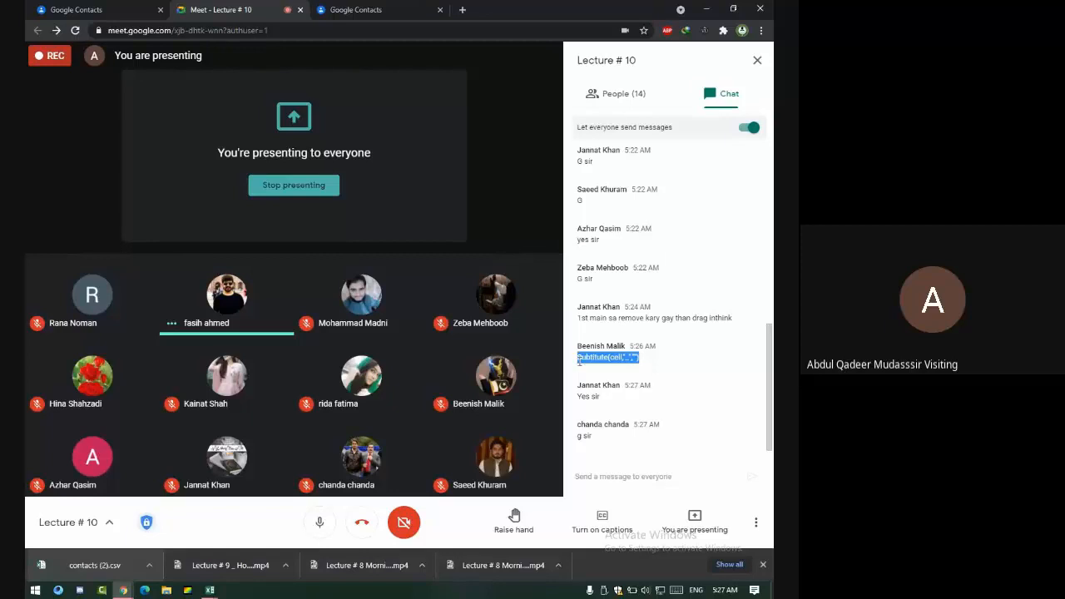
pyautogui.hotkey('alt', 'Tab')
pyautogui.hotkey('alt', 'Tab')
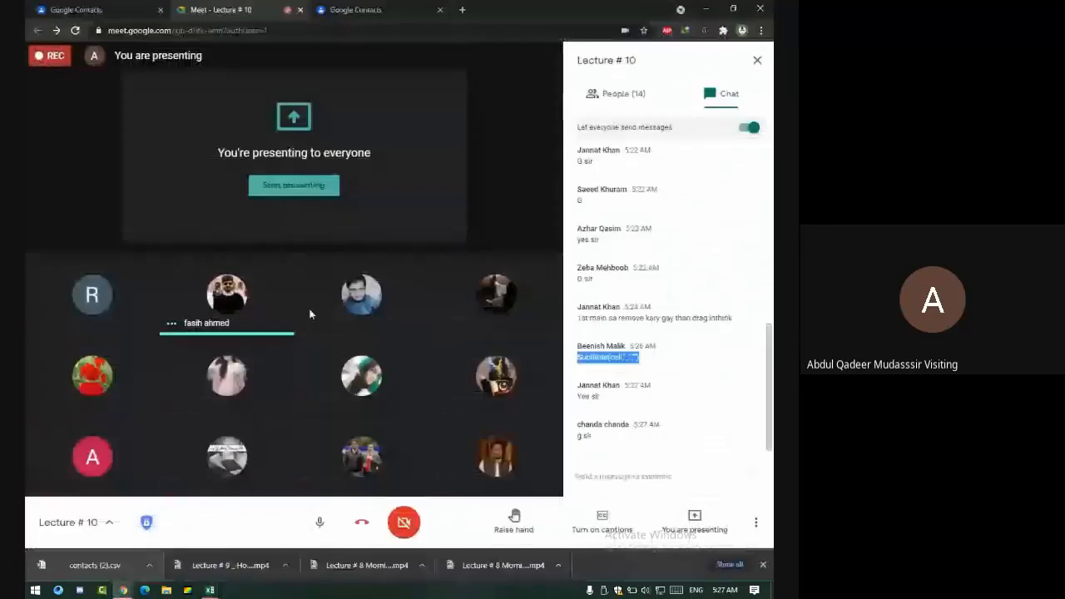
pyautogui.click(600, 358)
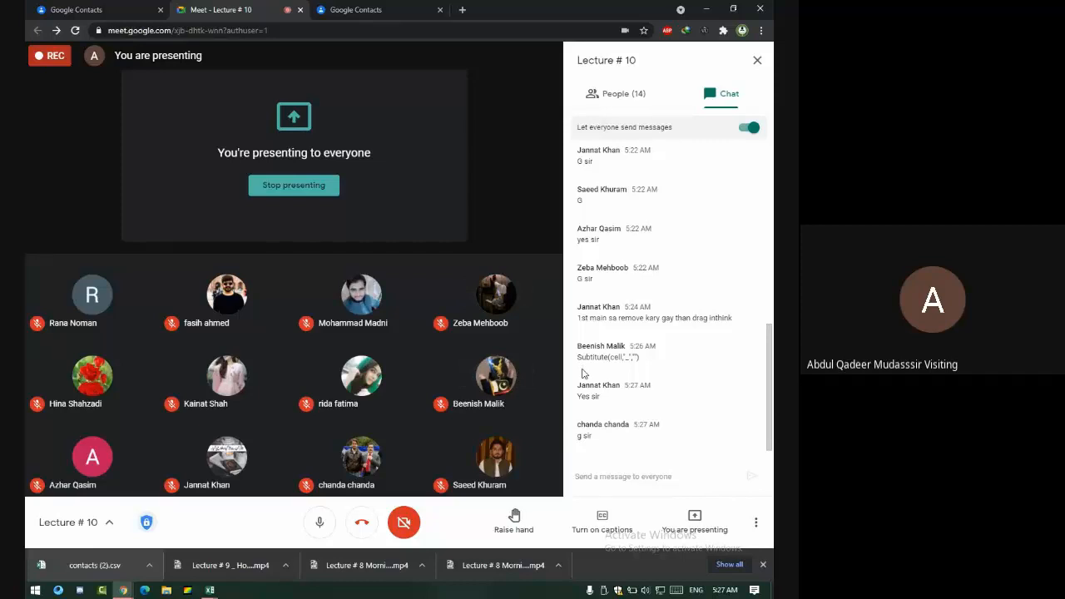
pyautogui.moveTo(578, 356); pyautogui.dragTo(640, 364)
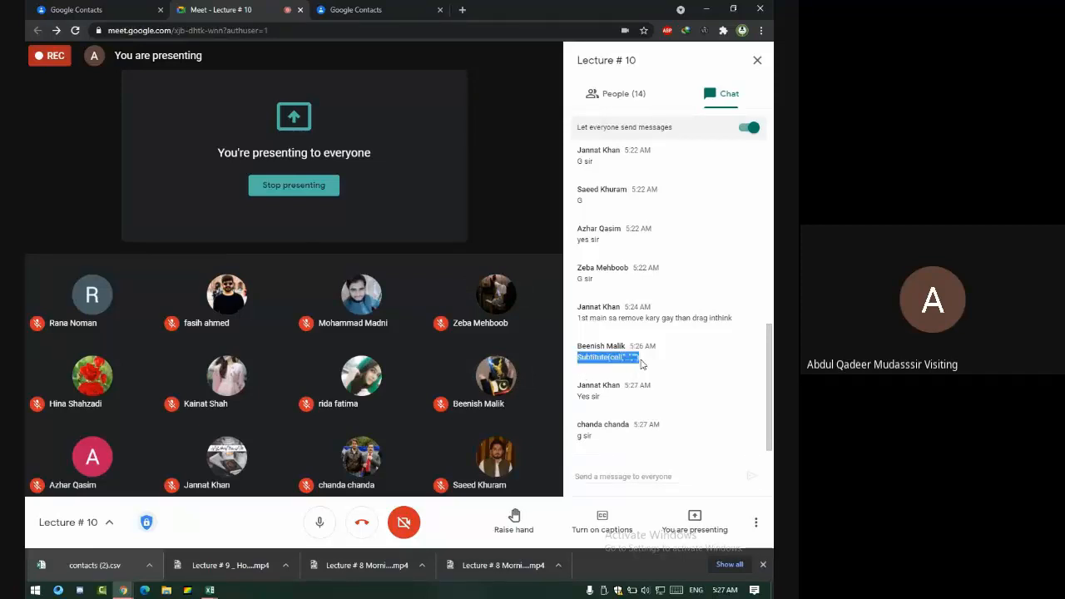
pyautogui.moveTo(210, 589)
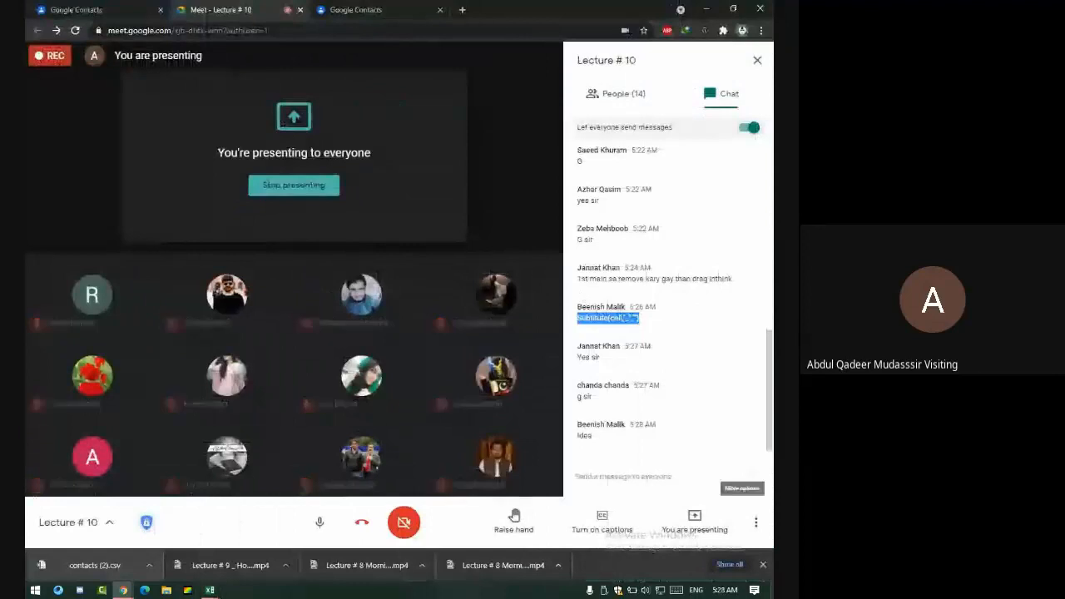
pyautogui.hotkey('alt', 'Tab')
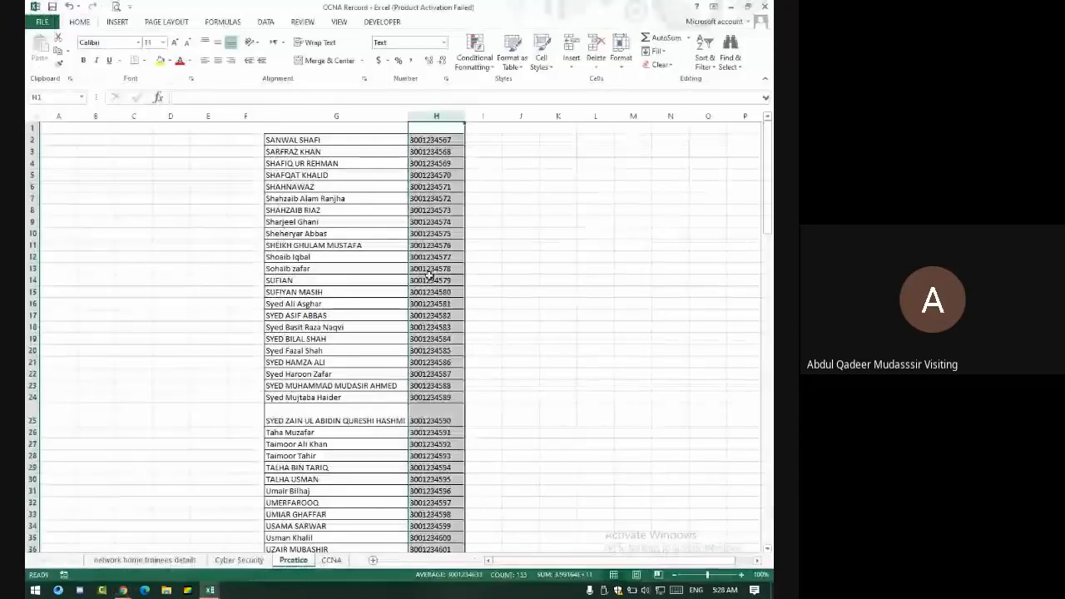
pyautogui.click(543, 205)
pyautogui.write('=su')
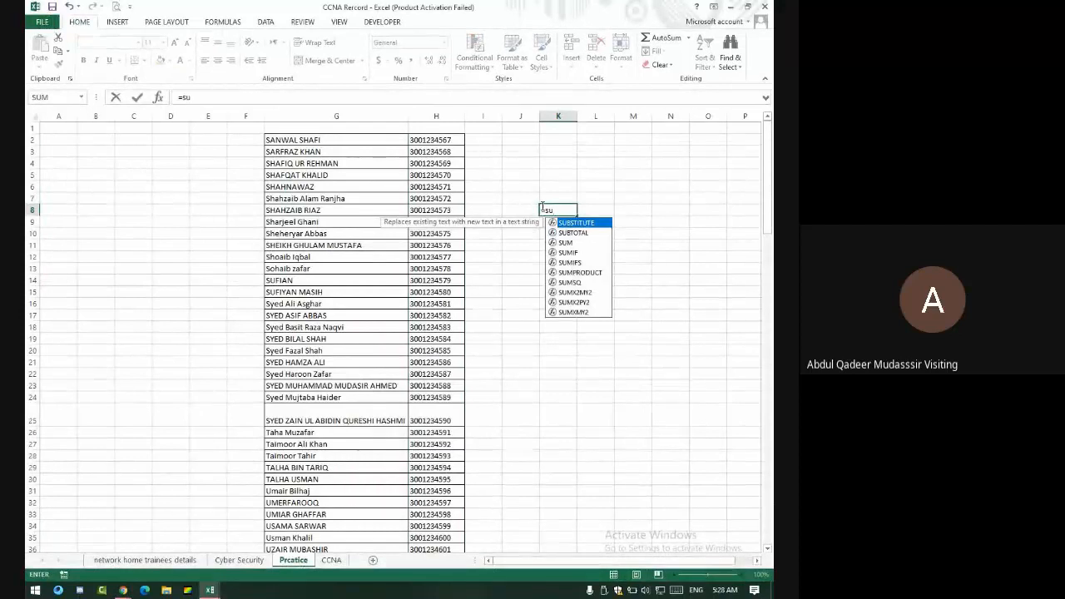
pyautogui.doubleClick(583, 222)
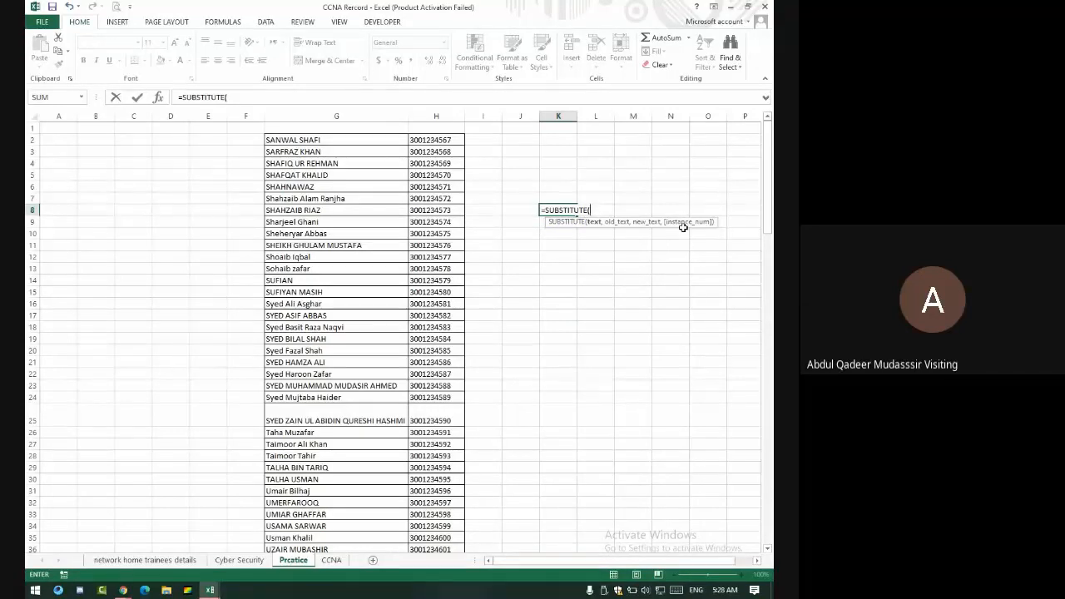
pyautogui.press('BackSpace')
pyautogui.write('\\')
pyautogui.press('BackSpace')
pyautogui.write('(')
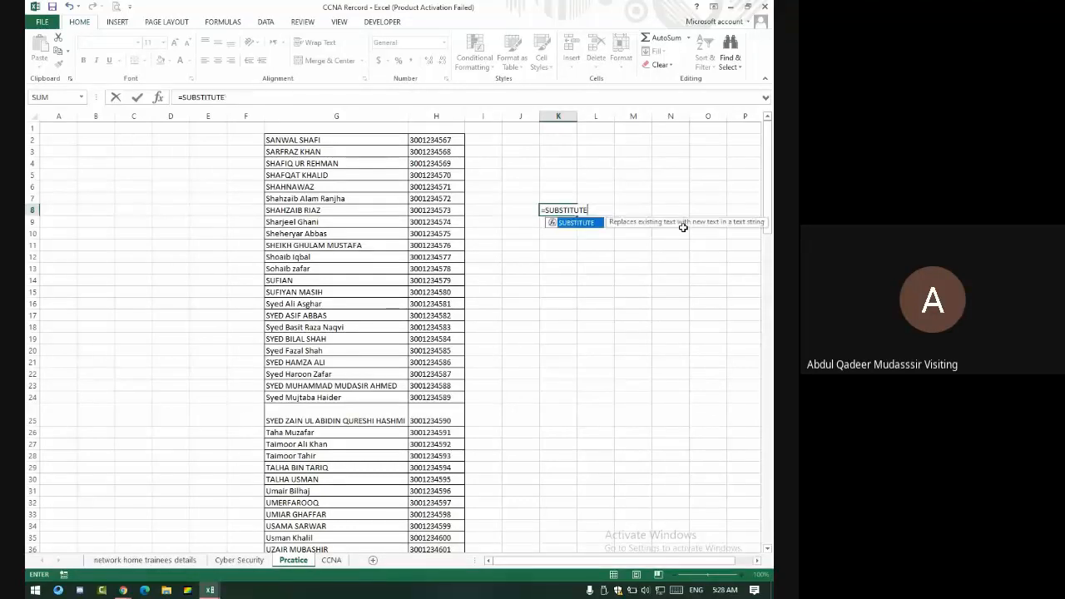
pyautogui.press('Escape')
pyautogui.press('Escape')
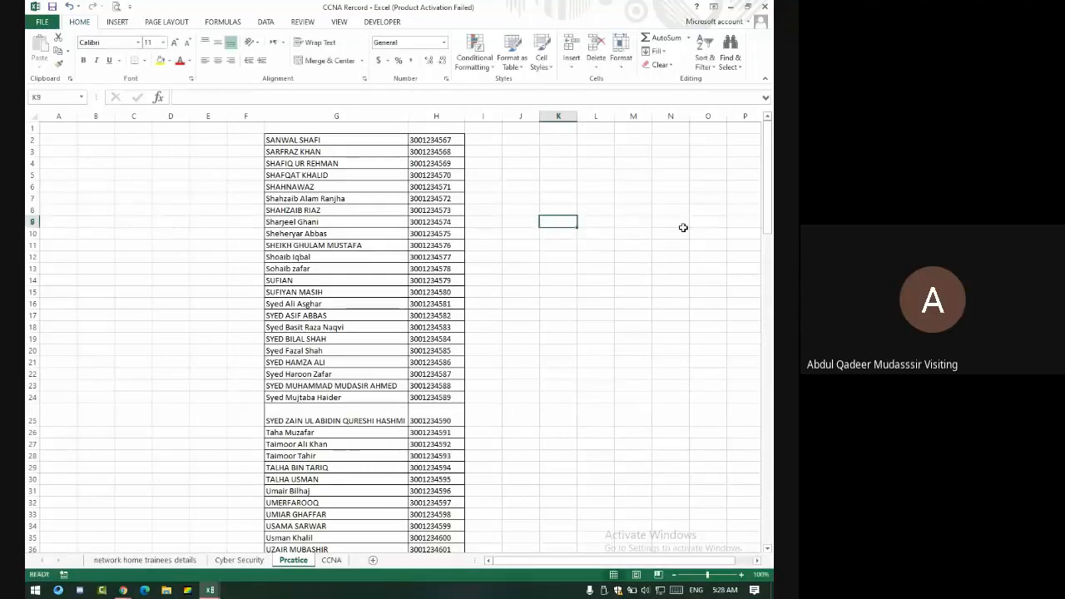
# Undo the Text format and the hyphen replacement in column H, and autofit the column to the hyphenated phone numbers
pyautogui.press('Left')
pyautogui.press('Up')
pyautogui.press('Up')
pyautogui.press('Left')
pyautogui.press('Left')
pyautogui.press('Up')
pyautogui.press('Up')
pyautogui.press('Up')
pyautogui.press('Up')
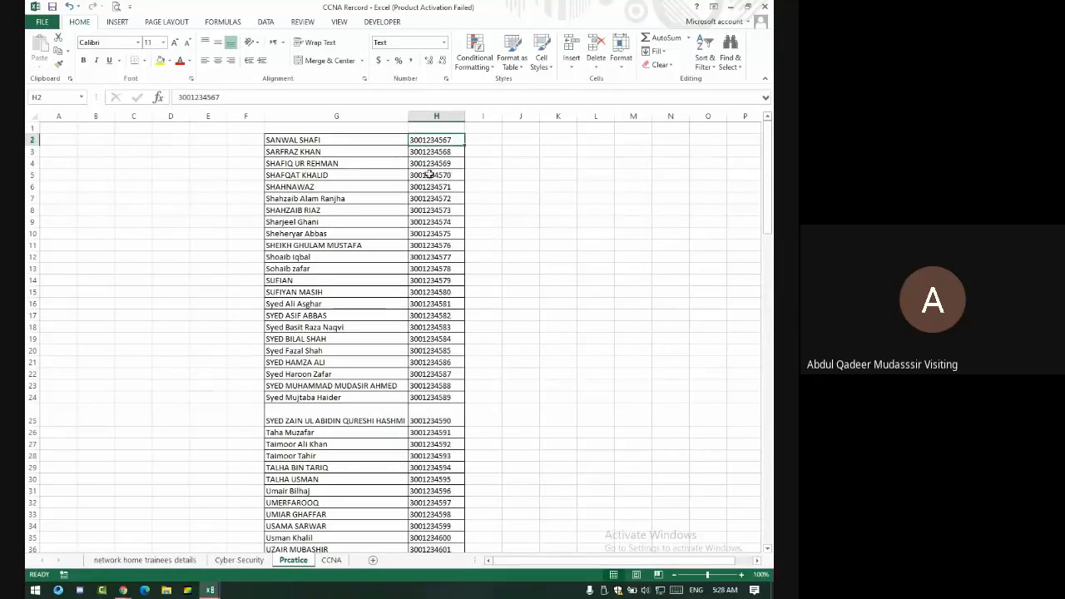
pyautogui.hotkey('ctrl', 'z')
pyautogui.hotkey('ctrl', 'z')
pyautogui.click(411, 313)
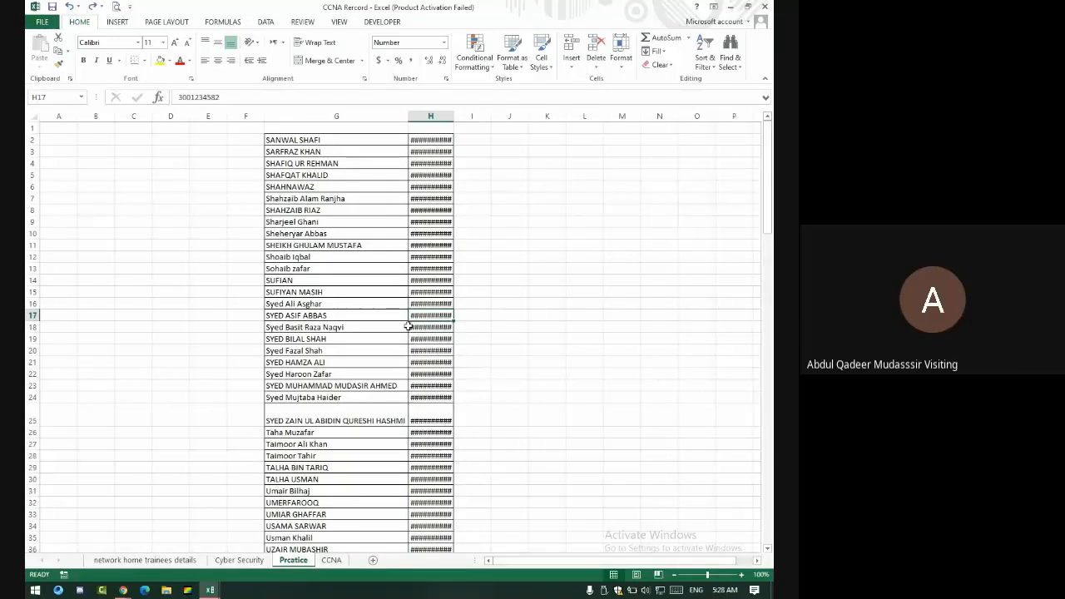
pyautogui.hotkey('ctrl', 'y')
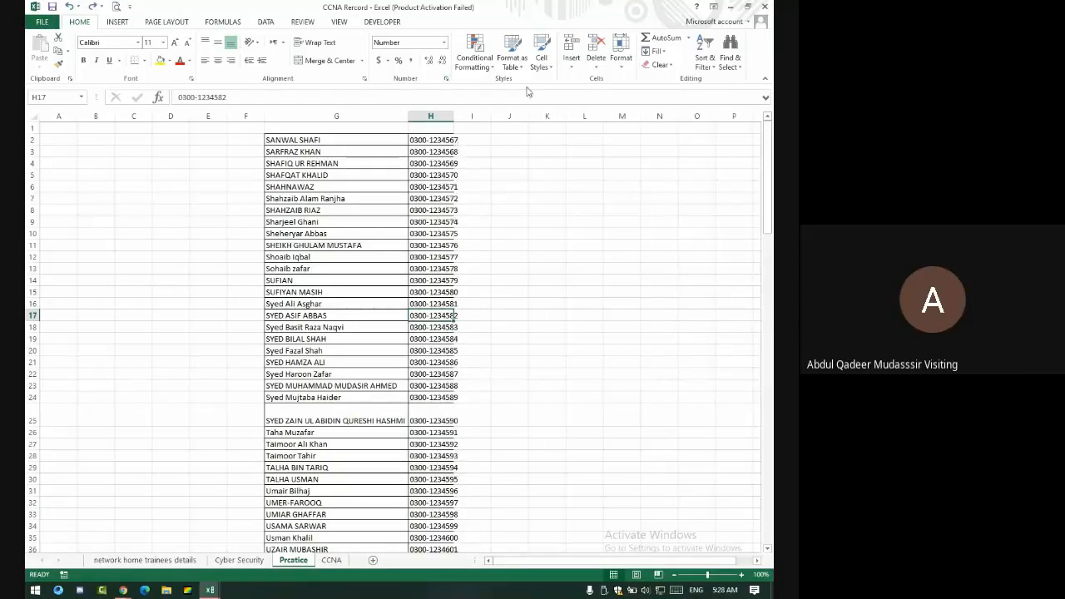
pyautogui.hotkey('ctrl', 'y')
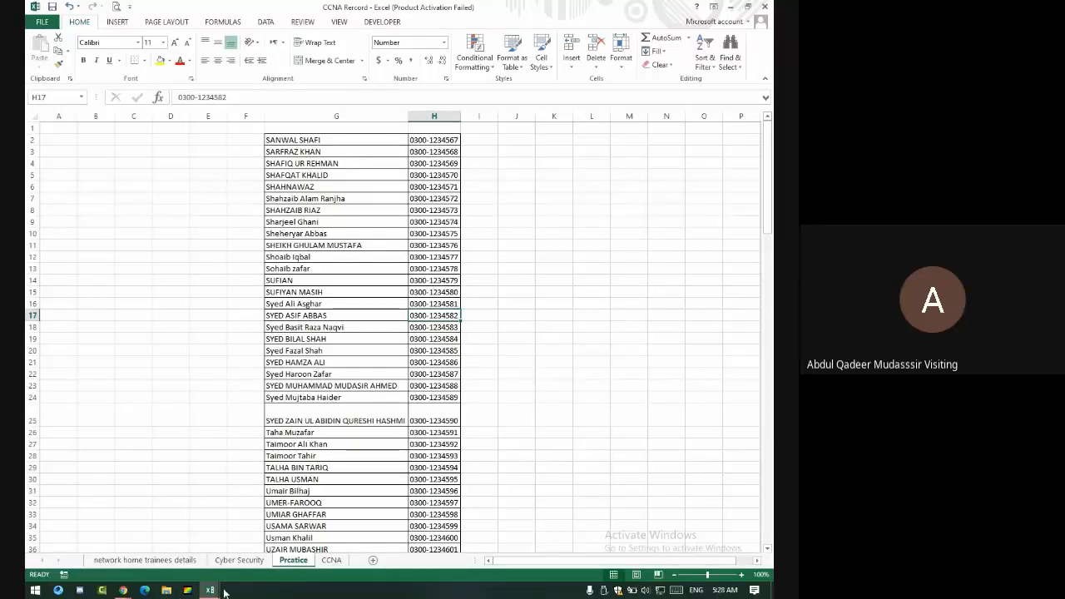
# Switch to the Google Meet window and review the lecture's chat and participants
pyautogui.moveTo(123, 590)
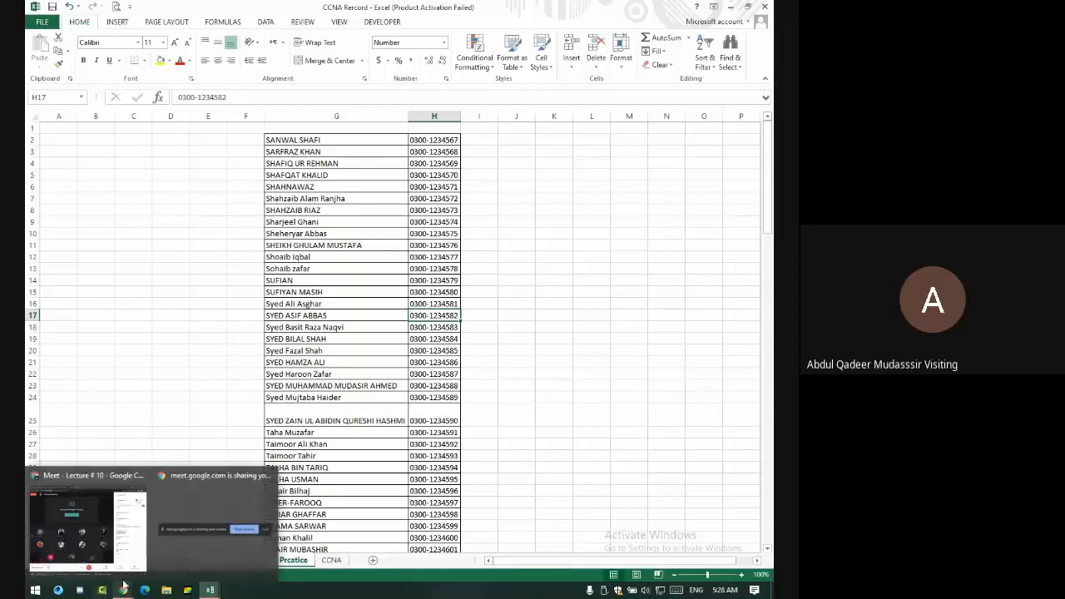
pyautogui.click(88, 532)
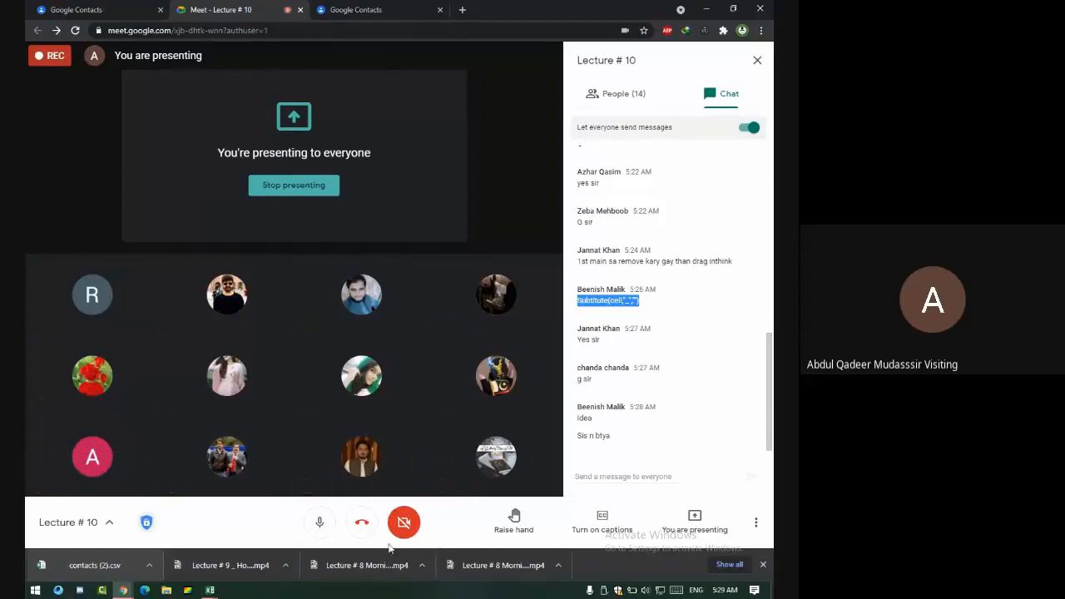
pyautogui.moveTo(233, 463)
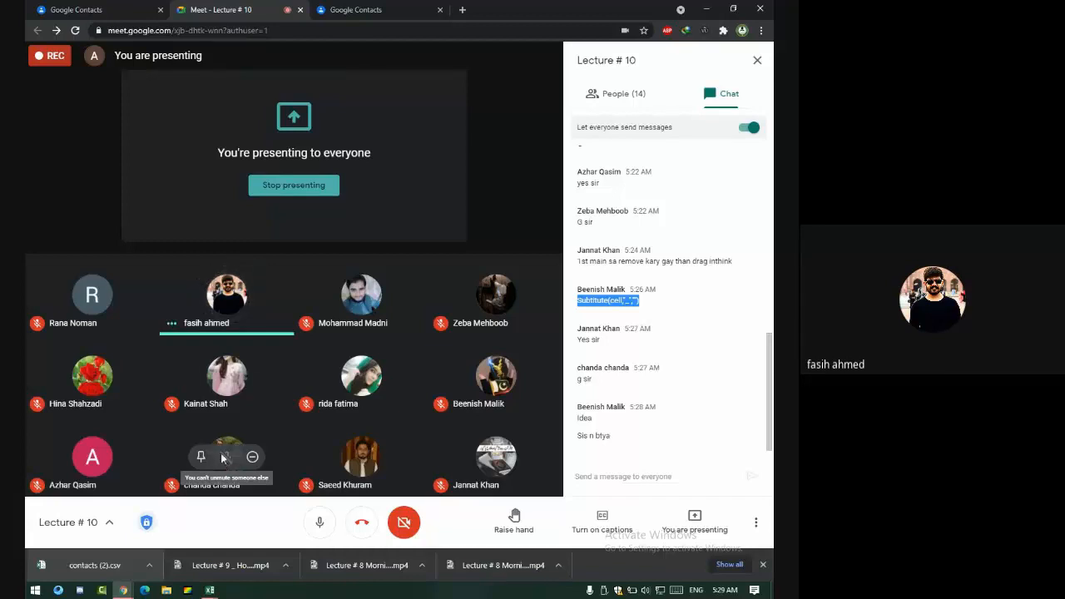
# Open the exceljet.net website in a new browser tab
pyautogui.click(462, 9)
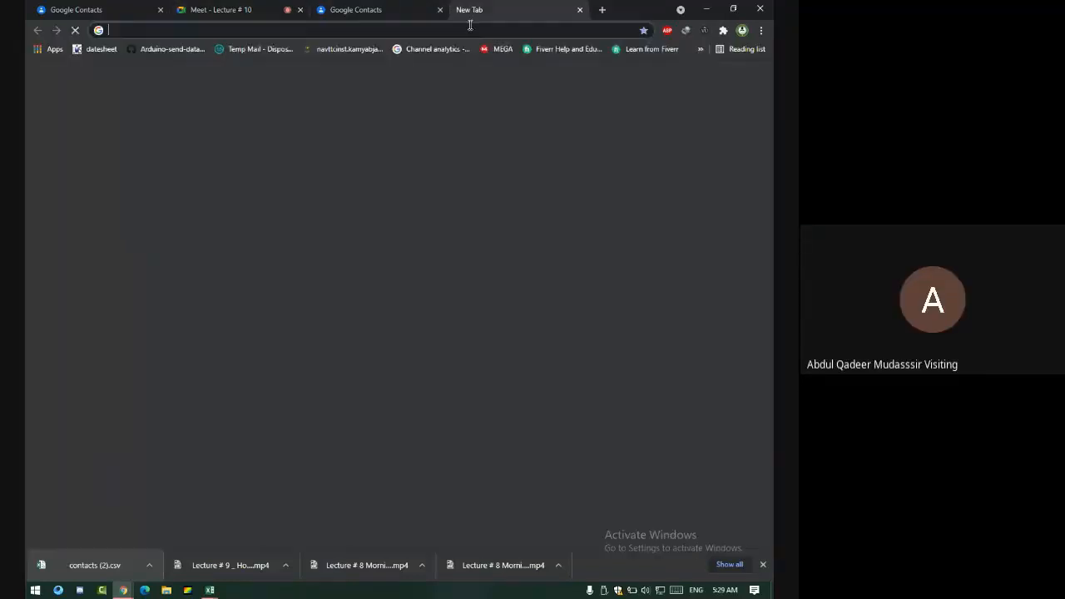
pyautogui.write('excel')
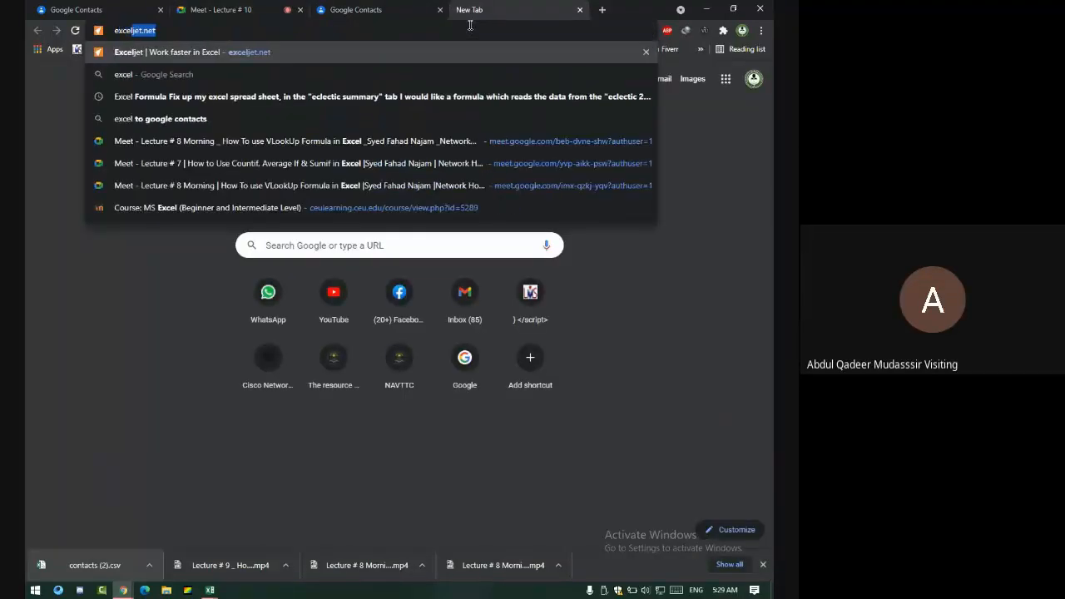
pyautogui.write('jet.net')
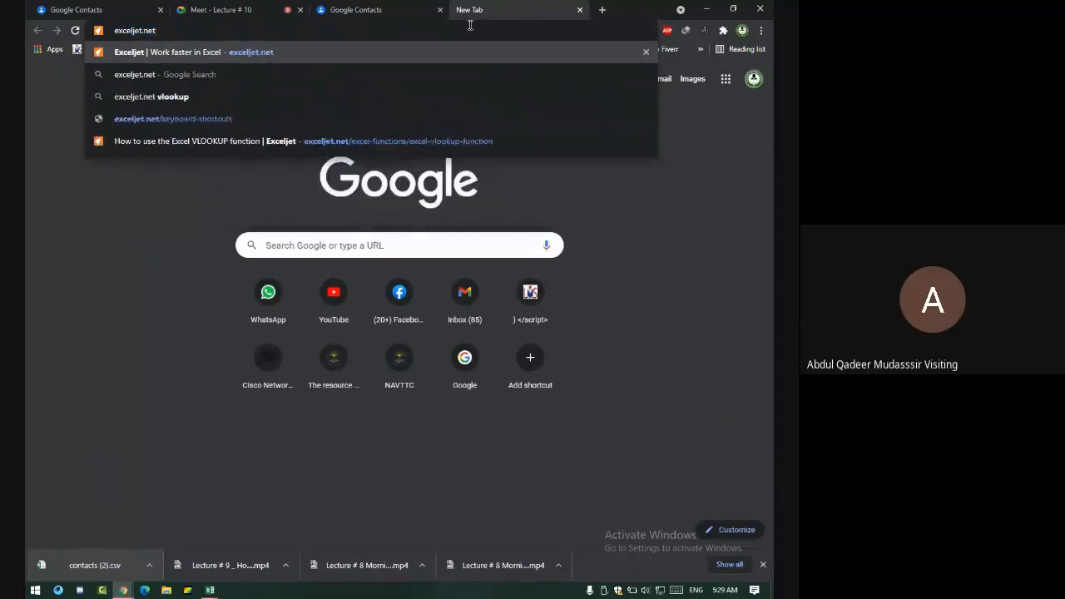
pyautogui.press('Return')
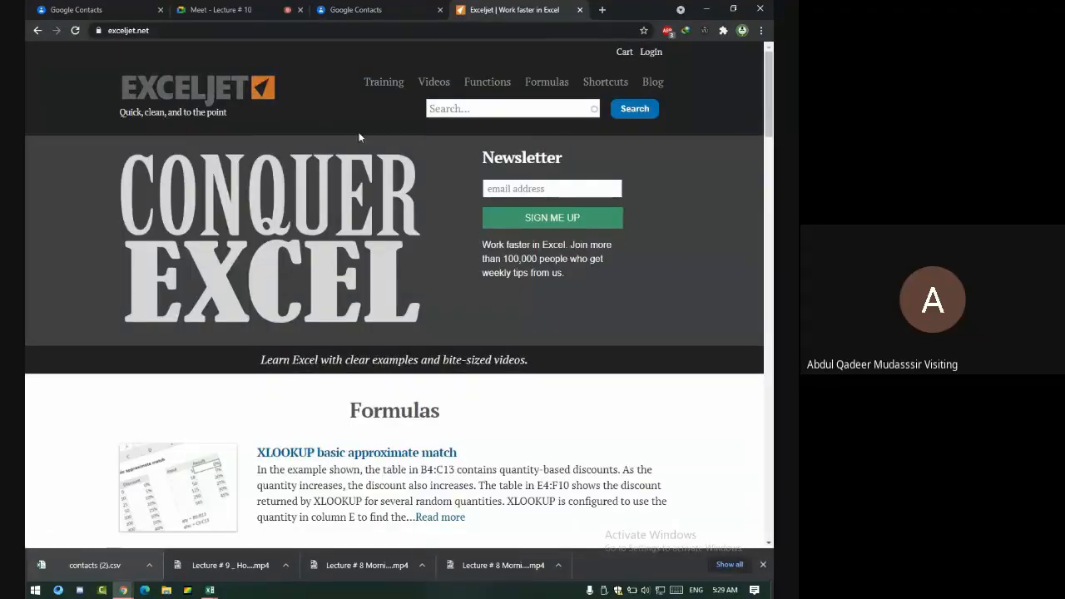
# Search Exceljet for "substitute" and open the Excel SUBSTITUTE Function page to view its example table and summary
pyautogui.click(481, 108)
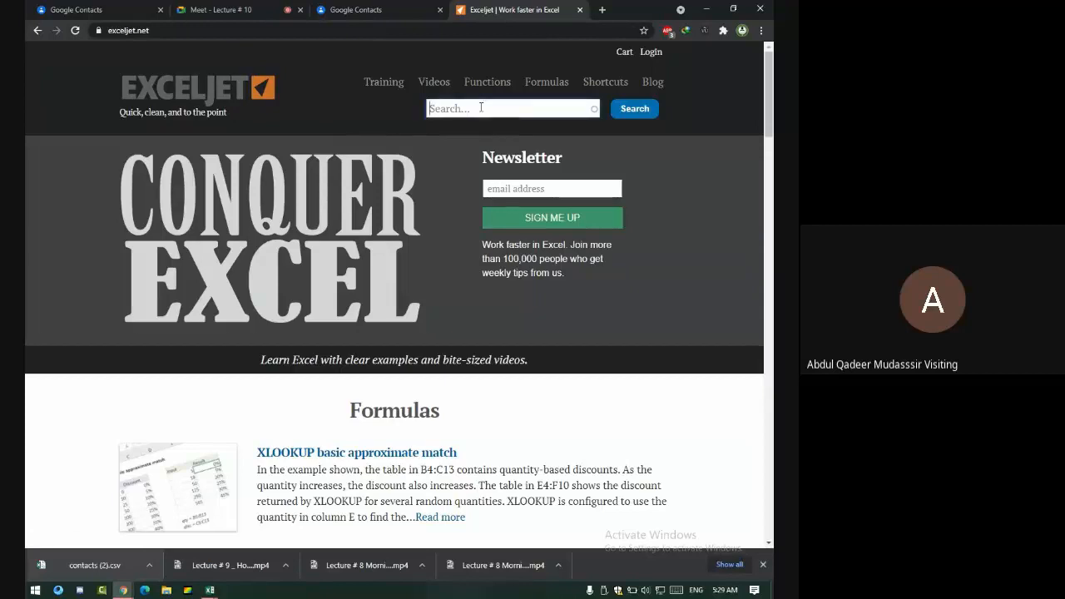
pyautogui.write('subs')
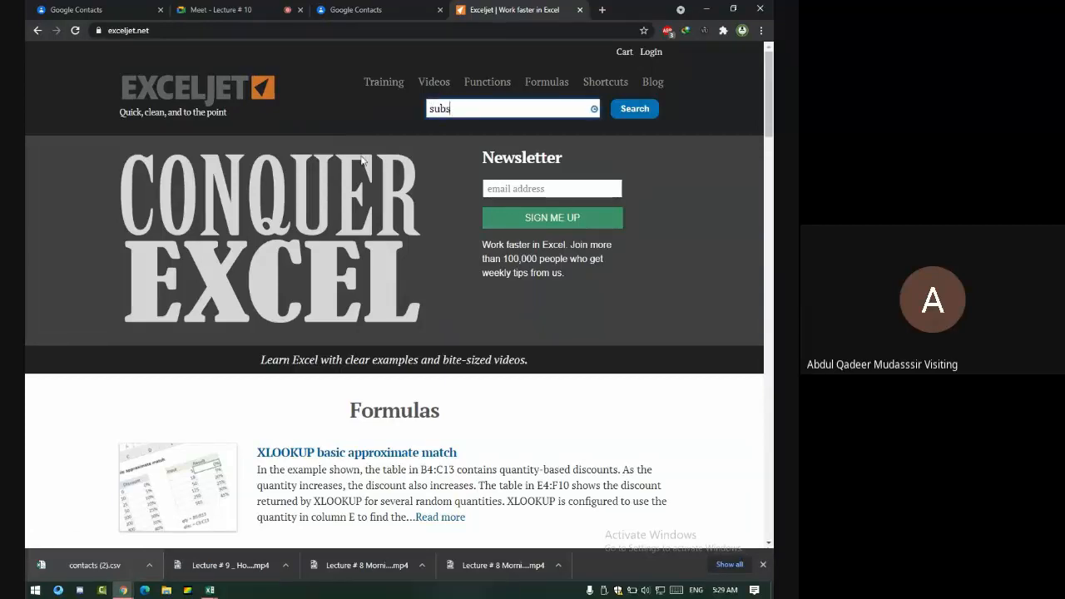
pyautogui.write('titute')
pyautogui.press('Return')
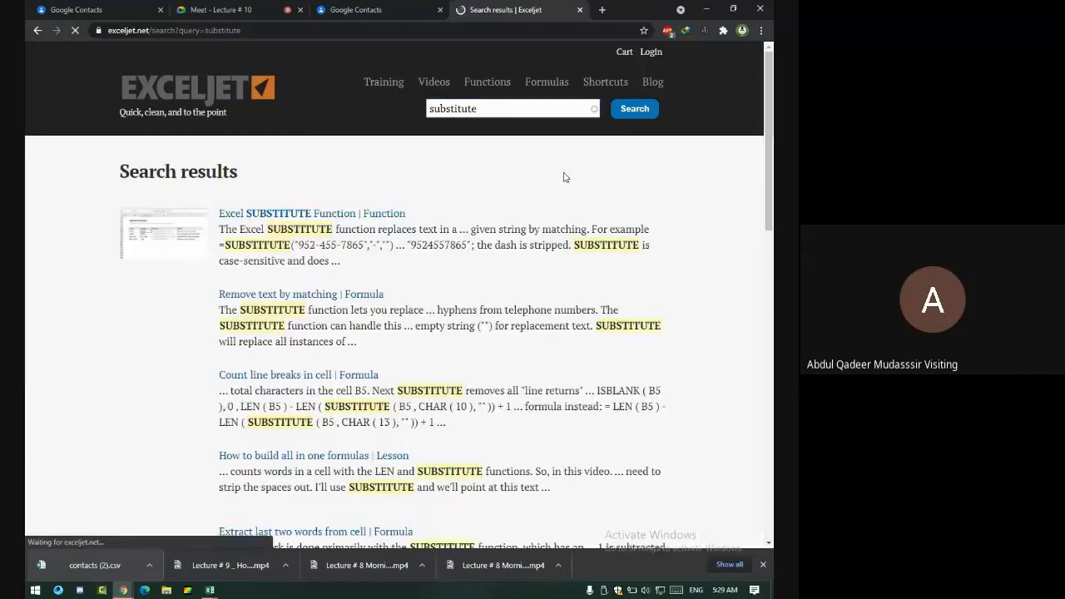
pyautogui.click(252, 214)
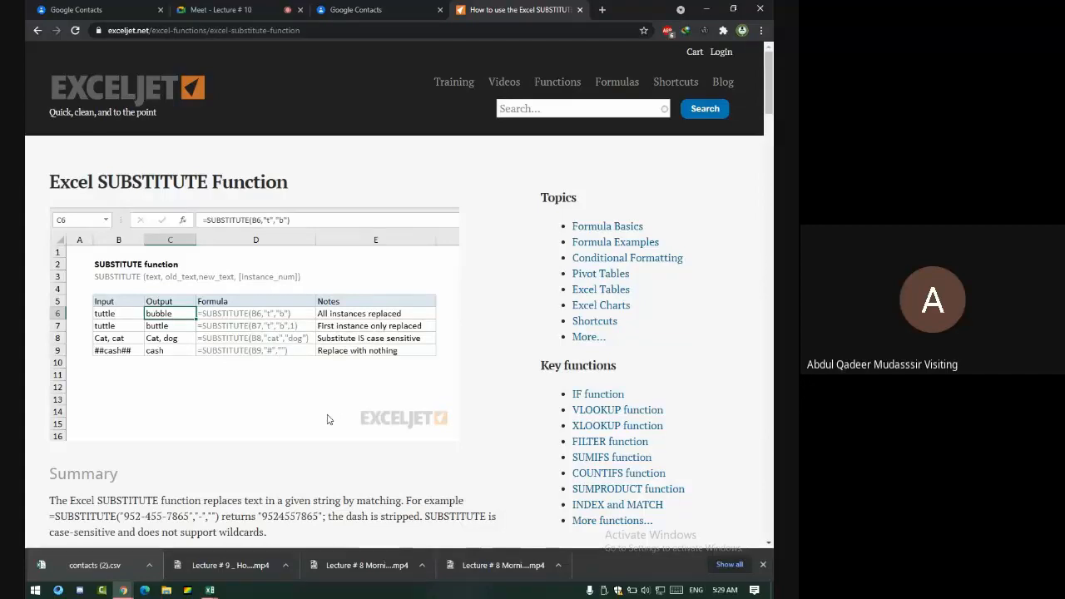
pyautogui.scroll(-1, 323, 383)
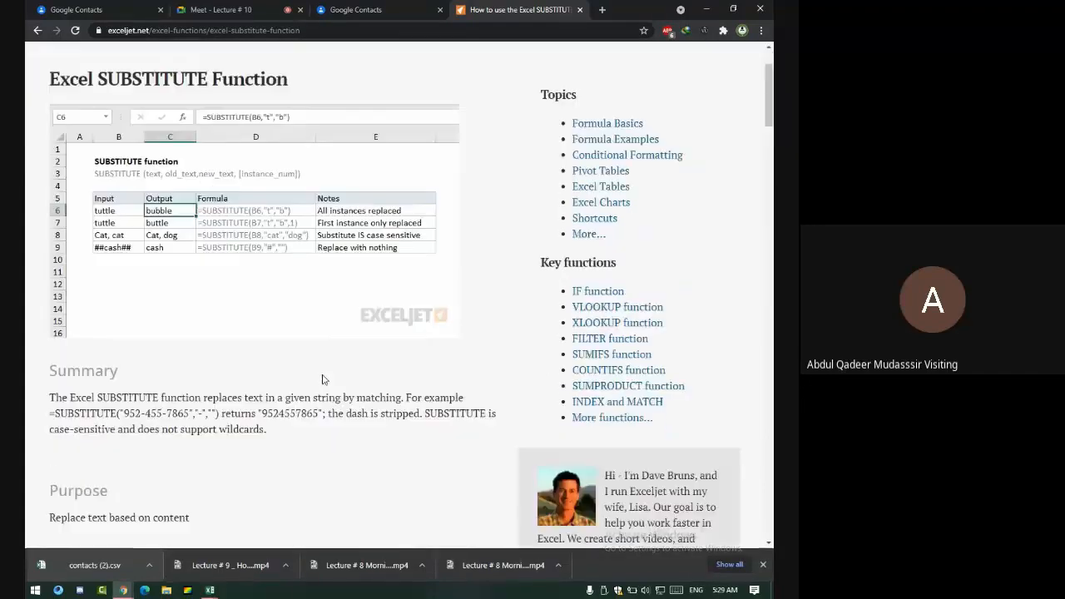
pyautogui.scroll(-1, 323, 379)
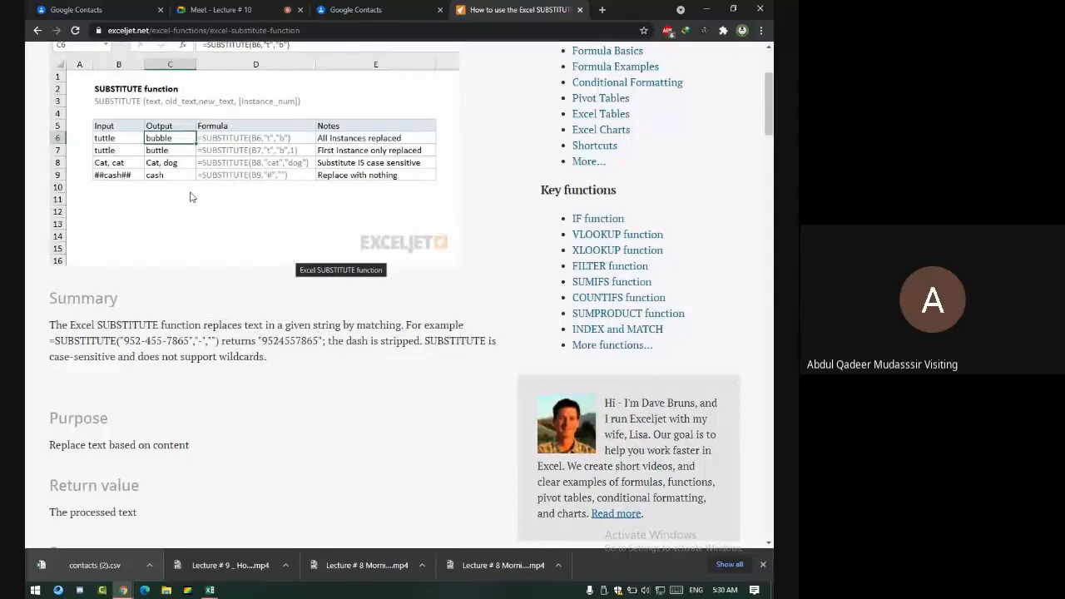
pyautogui.scroll(1, 199, 139)
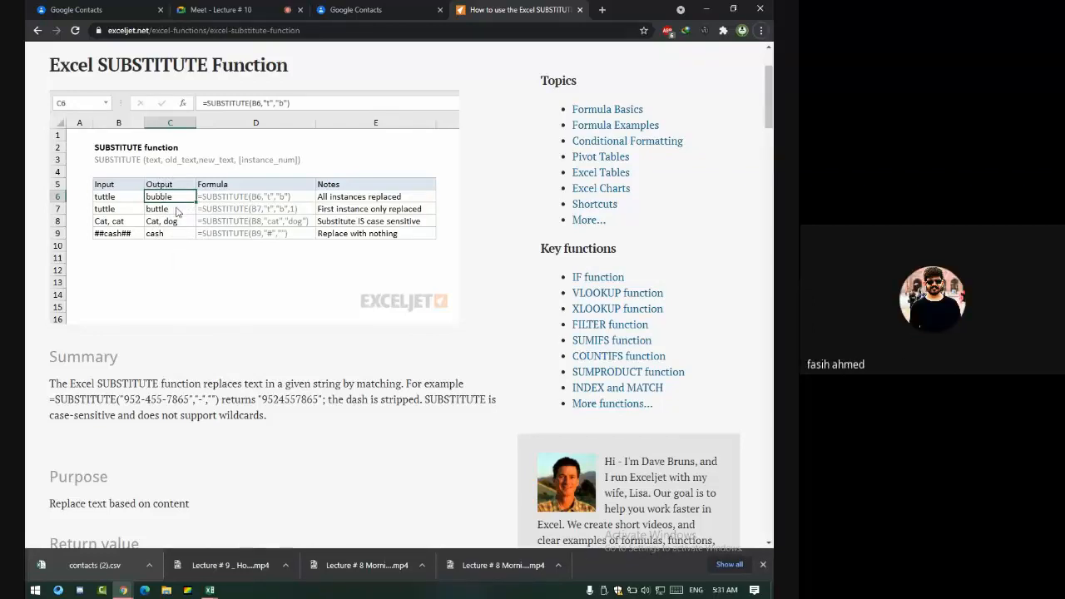
# Switch to the Google Meet tab to check the lecture chat, and return to the SUBSTITUTE function page
pyautogui.hotkey('alt', 'Tab')
pyautogui.hotkey('alt', 'Tab')
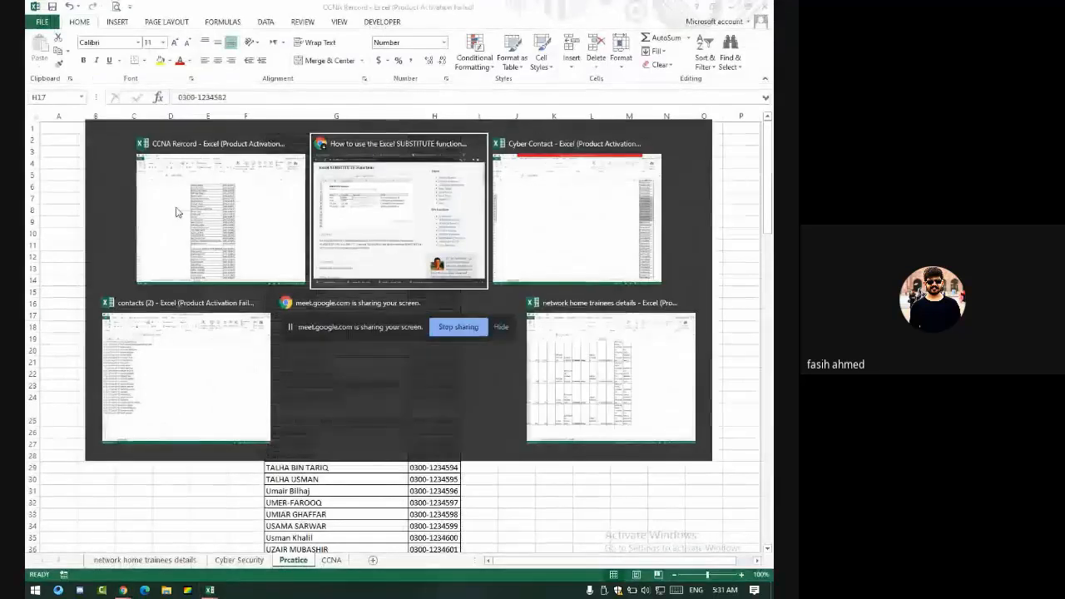
pyautogui.hotkey('alt', 'Tab')
pyautogui.hotkey('alt', 'Tab')
pyautogui.hotkey('alt', 'Tab')
pyautogui.hotkey('alt', 'Tab')
pyautogui.hotkey('alt', 'Tab')
pyautogui.hotkey('alt', 'Tab')
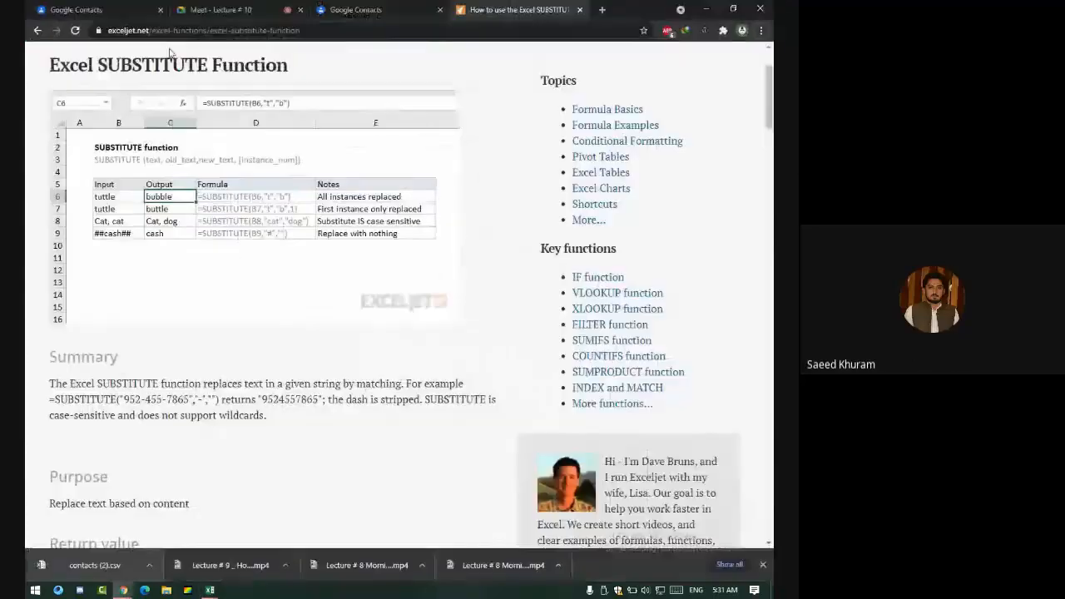
pyautogui.click(217, 9)
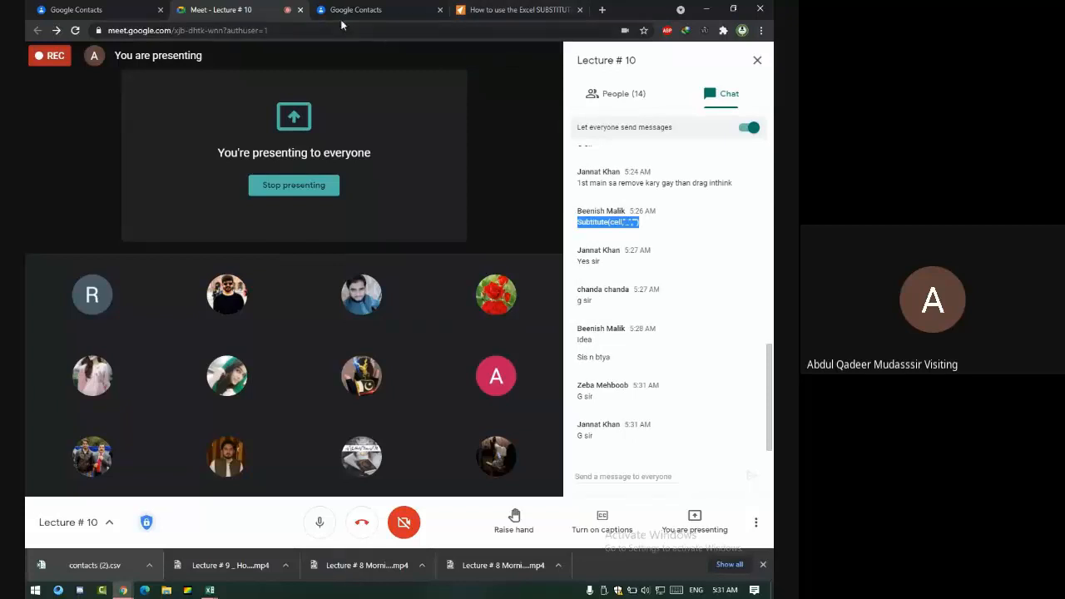
pyautogui.click(501, 9)
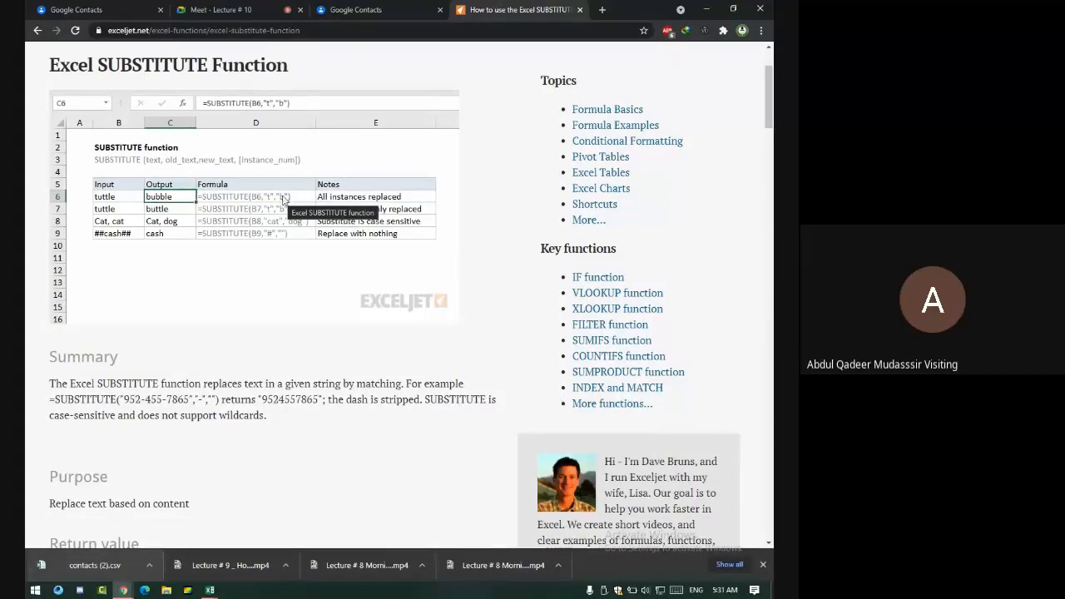
# Examine the SUBSTITUTE page's syntax, arguments, usage notes and formula examples
pyautogui.scroll(-8, 313, 250)
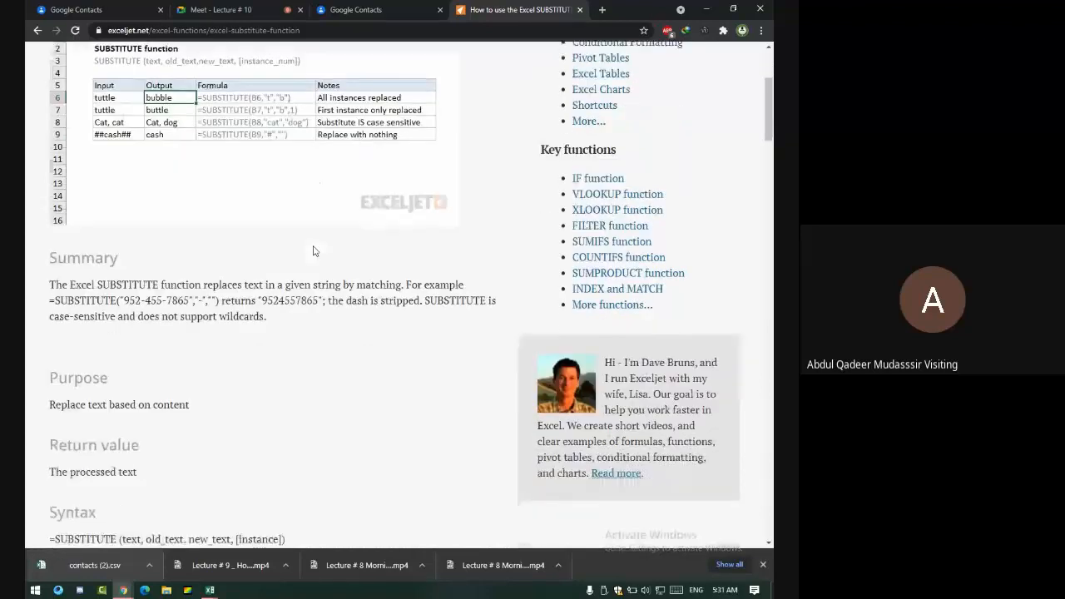
pyautogui.scroll(-5, 302, 260)
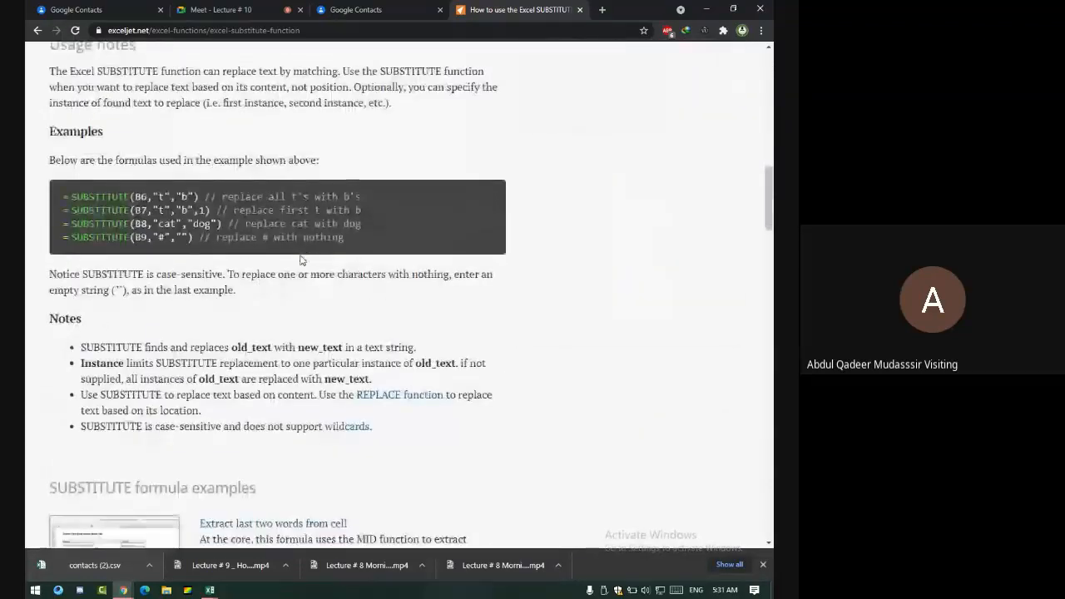
pyautogui.scroll(-3, 152, 218)
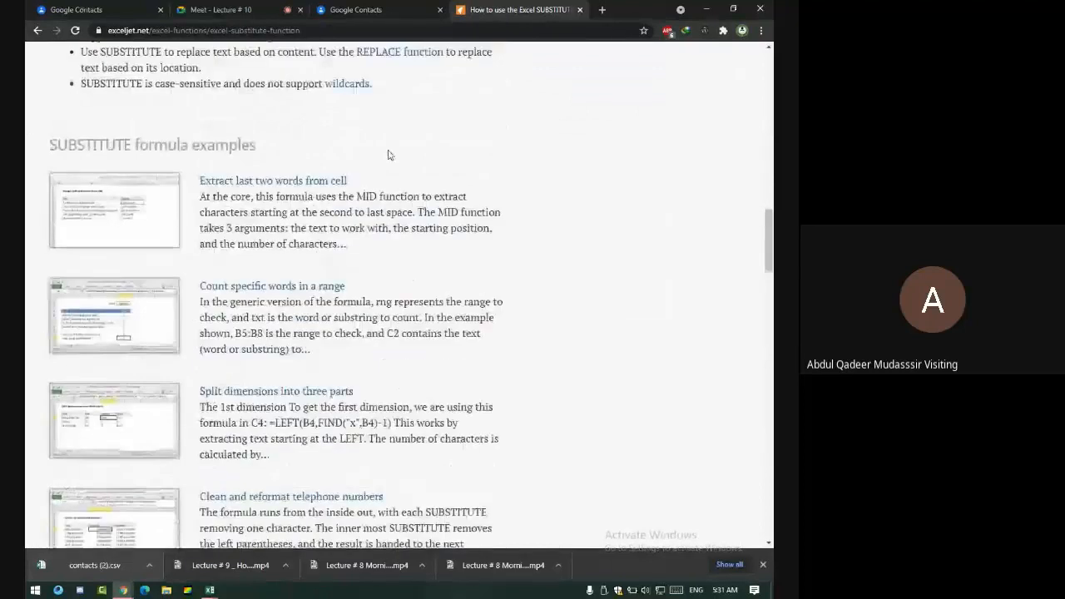
pyautogui.scroll(15, 333, 208)
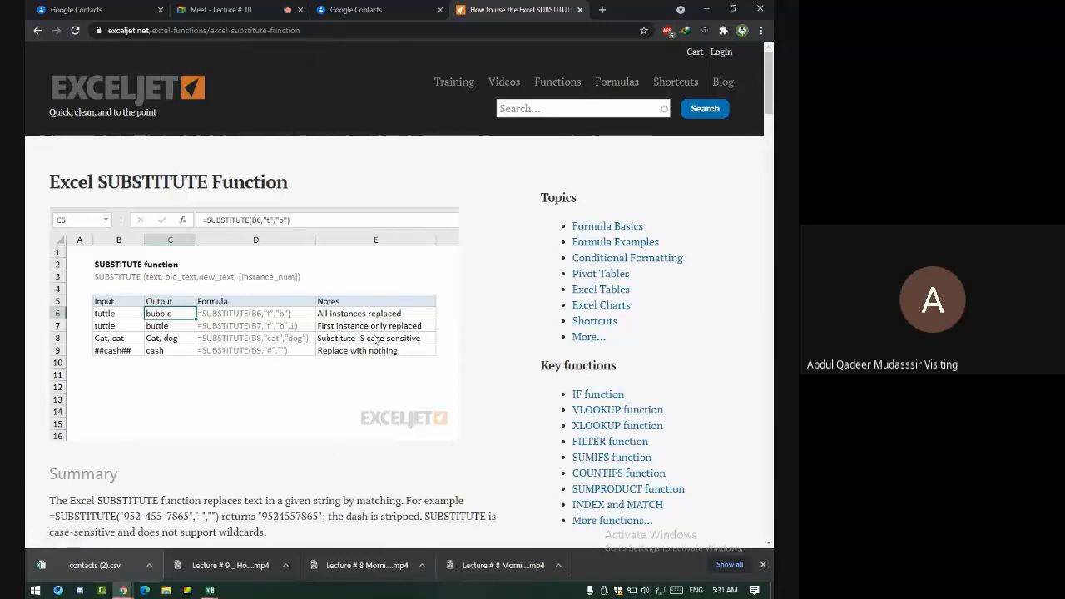
pyautogui.scroll(-1, 372, 346)
pyautogui.scroll(-15, 372, 346)
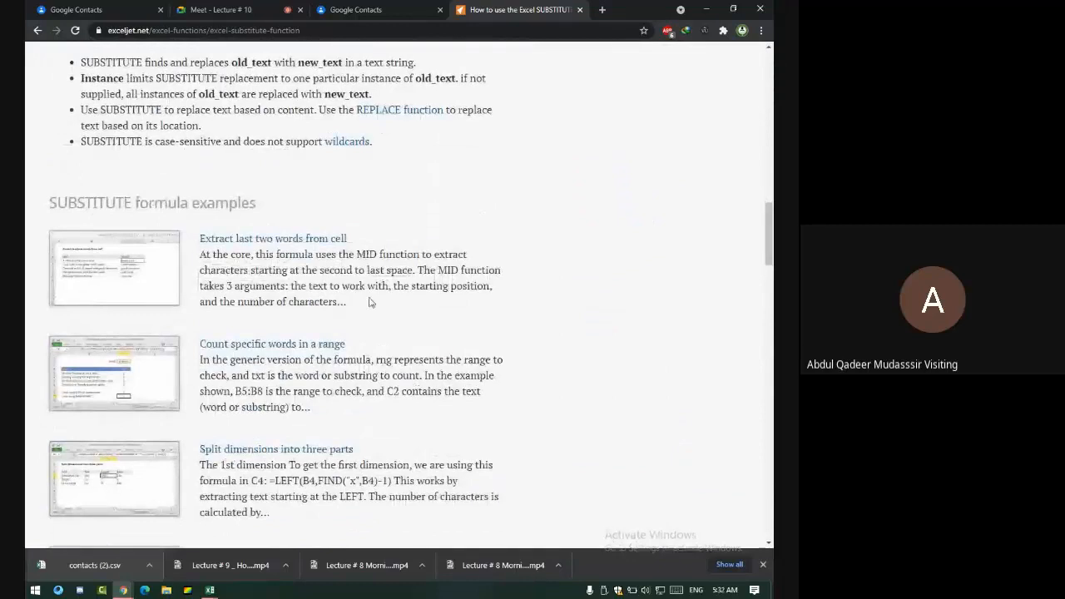
pyautogui.scroll(15, 371, 300)
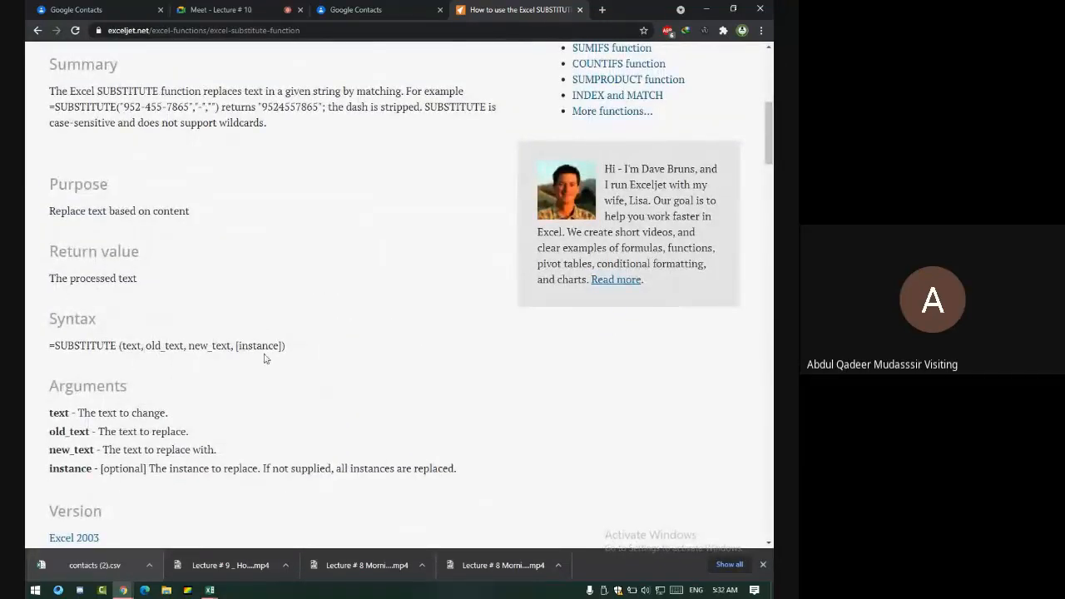
pyautogui.scroll(-2, 250, 402)
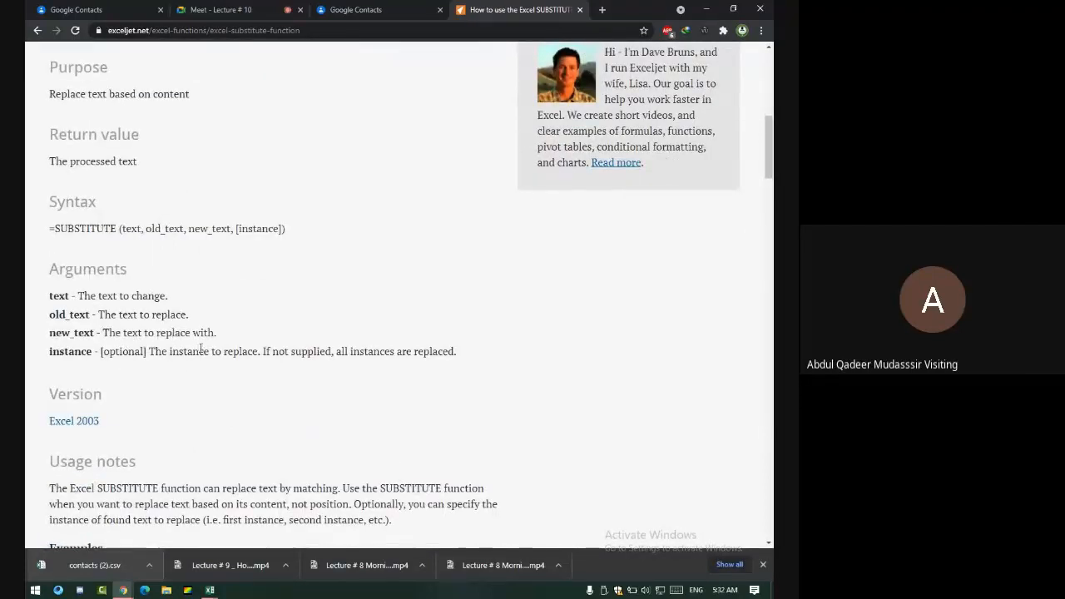
pyautogui.scroll(-5, 302, 385)
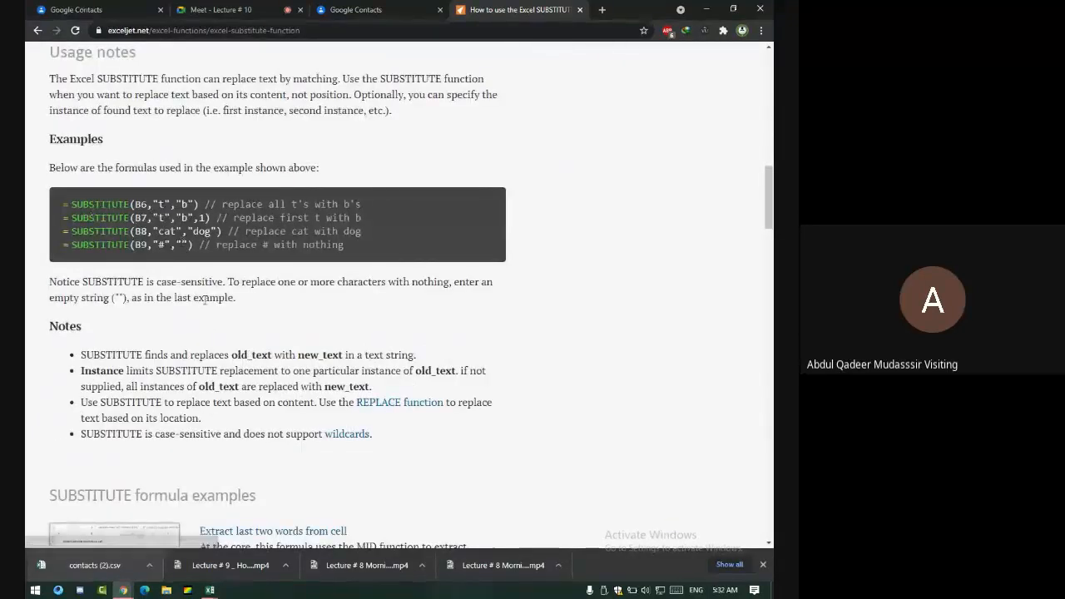
pyautogui.scroll(-3, 199, 324)
pyautogui.scroll(-12, 199, 325)
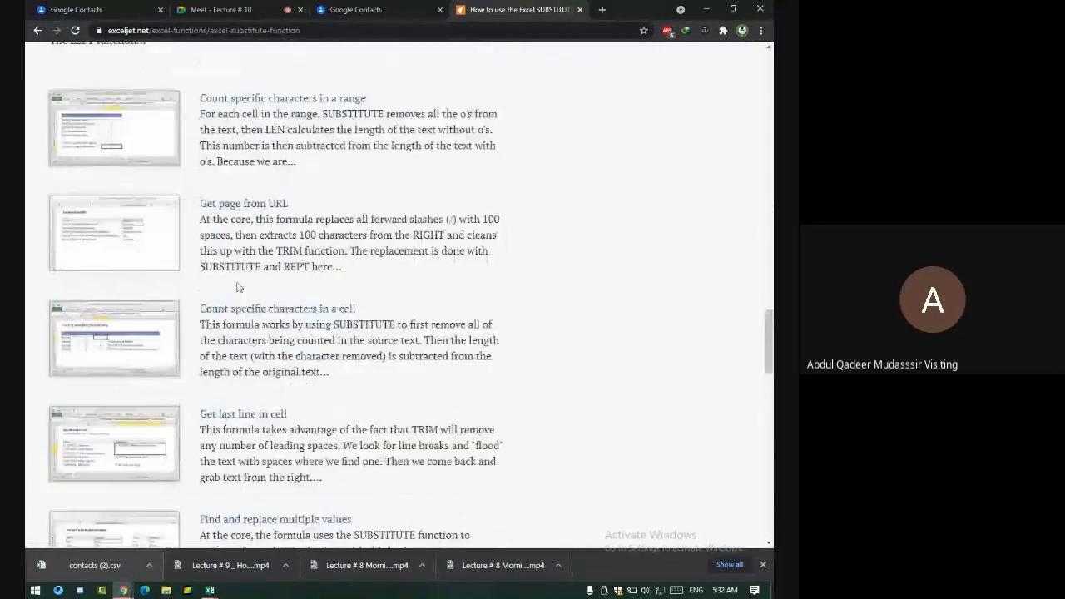
# Glance at the phone numbers in the Excel workbook, and review the SUBSTITUTE page's notes and example table again
pyautogui.hotkey('alt', 'Tab')
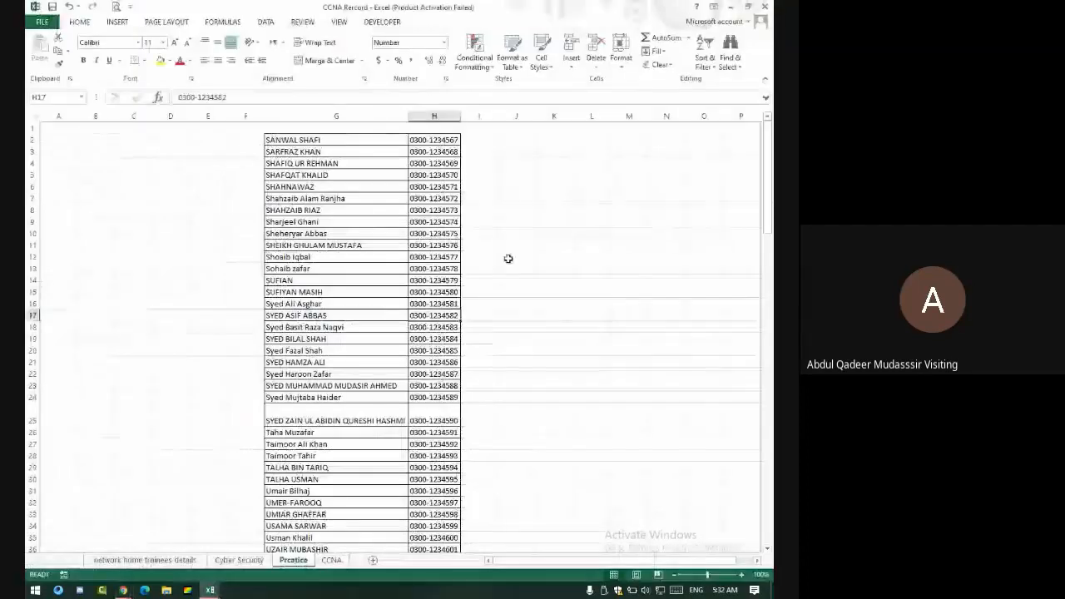
pyautogui.hotkey('alt', 'Tab')
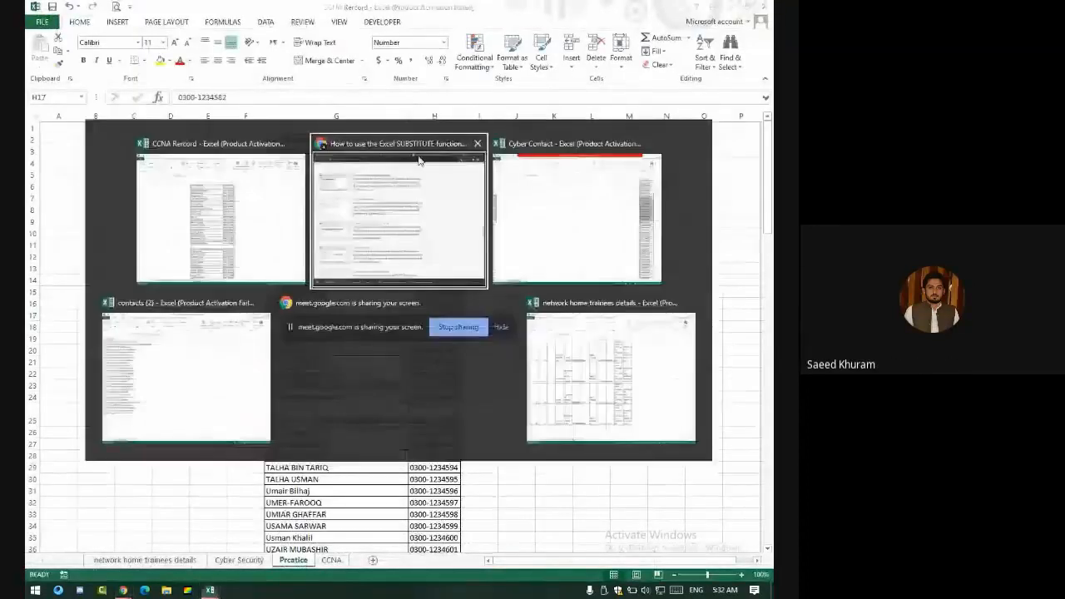
pyautogui.scroll(4, 303, 225)
pyautogui.scroll(15, 303, 225)
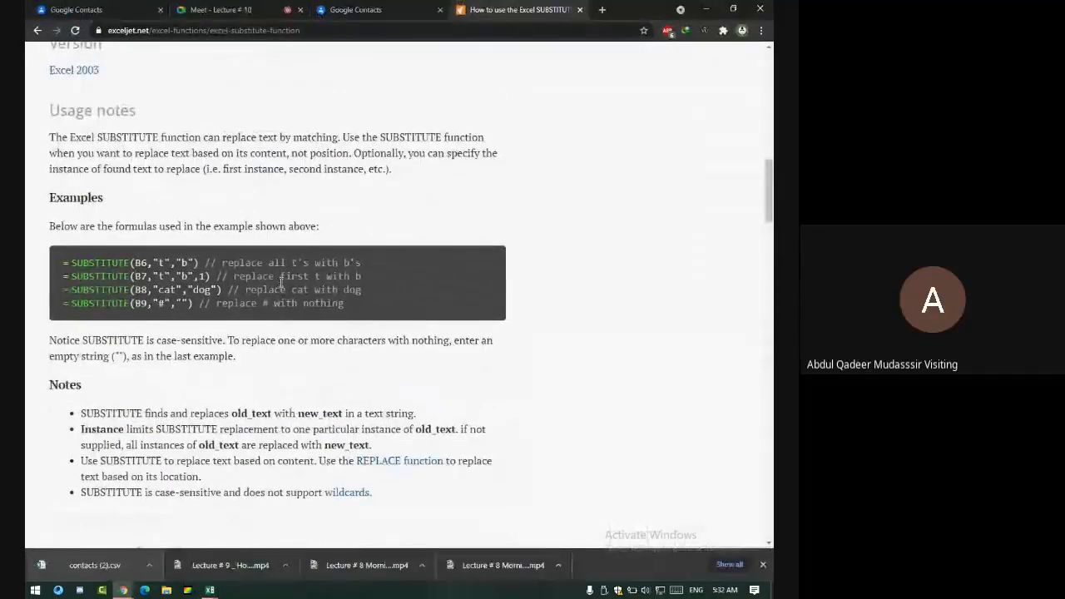
pyautogui.scroll(2, 281, 287)
pyautogui.scroll(5, 281, 287)
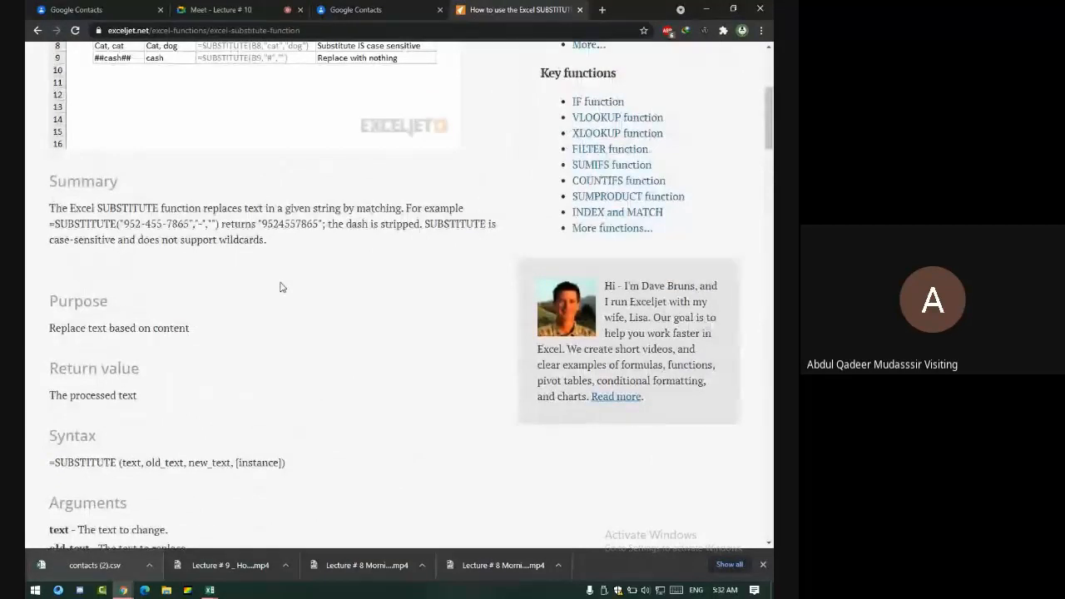
pyautogui.scroll(-11, 293, 307)
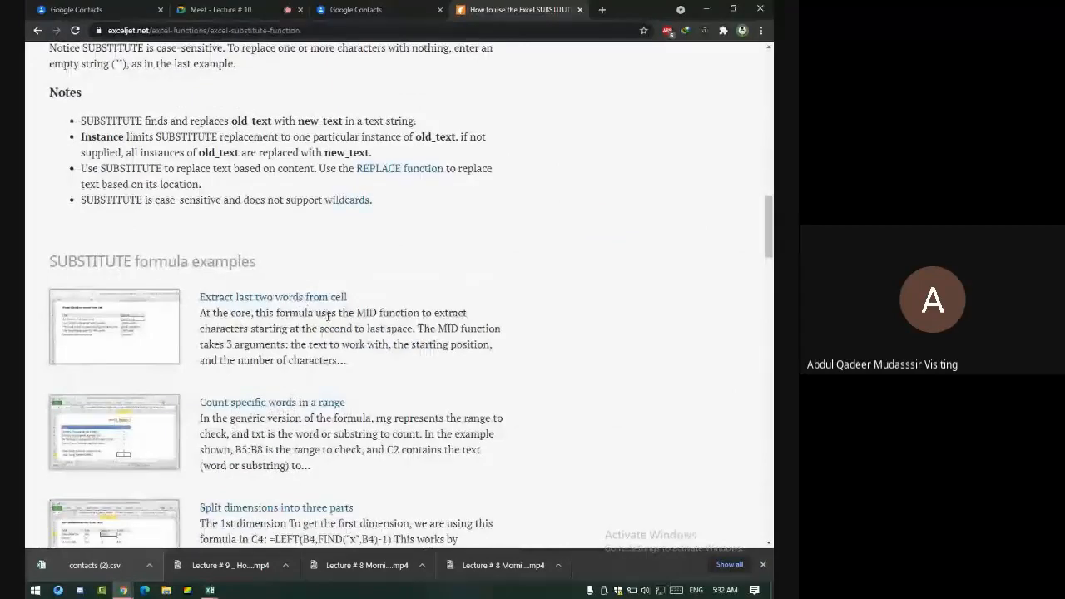
pyautogui.scroll(11, 309, 310)
pyautogui.scroll(5, 339, 345)
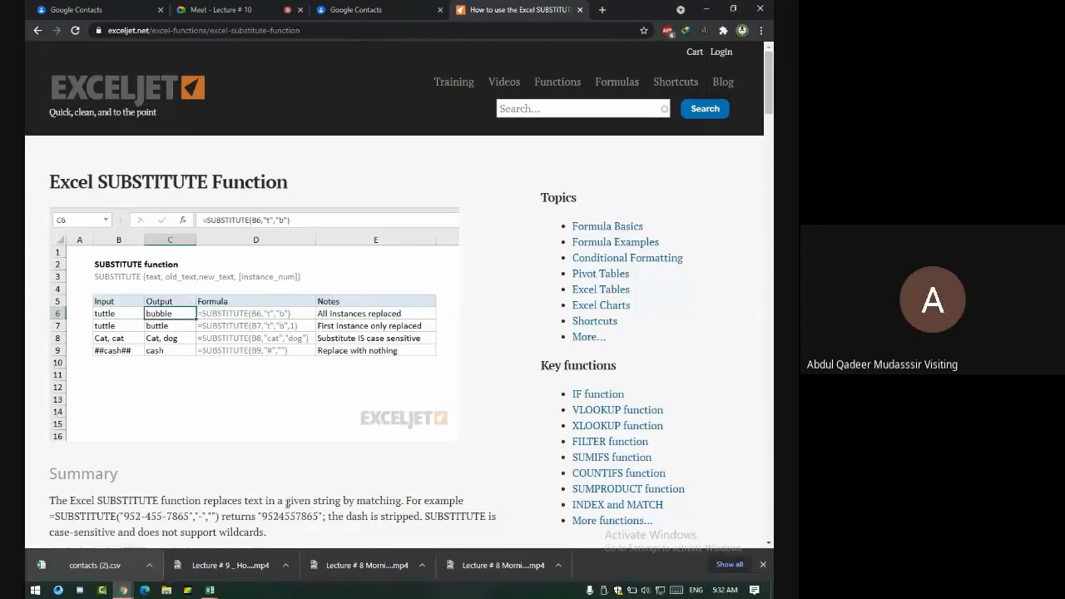
# Switch to the Excel workbook, point out the names and phone numbers in G2:H18, and select empty cell B10
pyautogui.hotkey('alt', 'Tab')
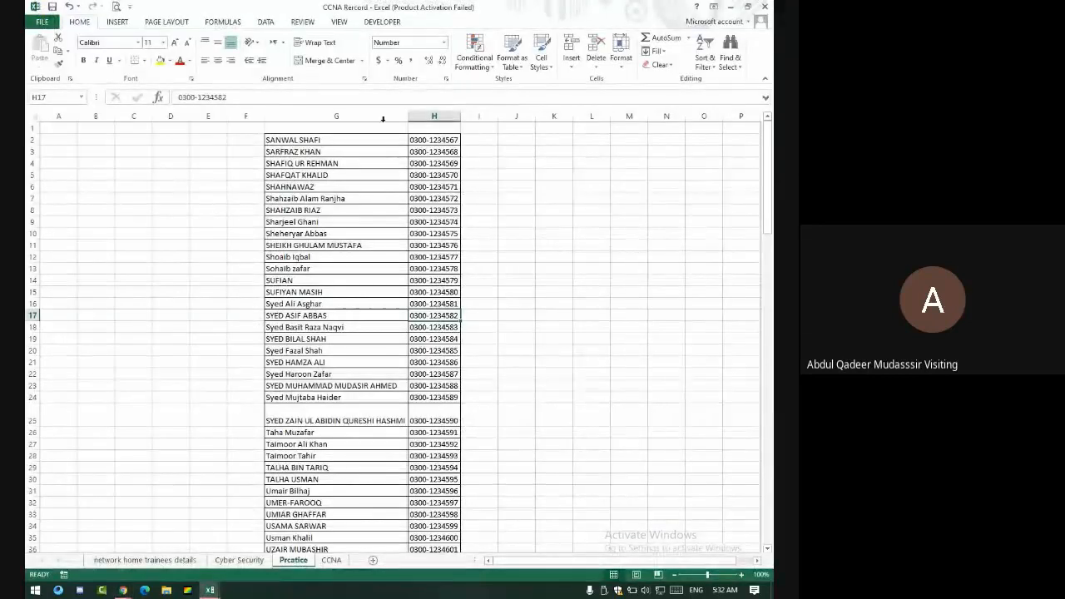
pyautogui.moveTo(361, 141); pyautogui.dragTo(439, 329)
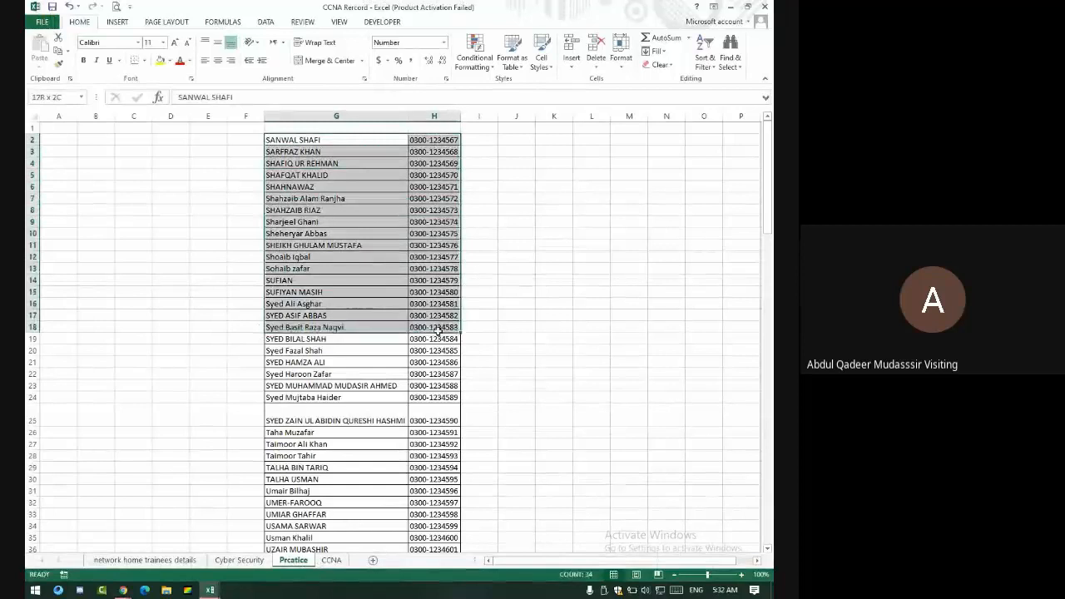
pyautogui.click(441, 140)
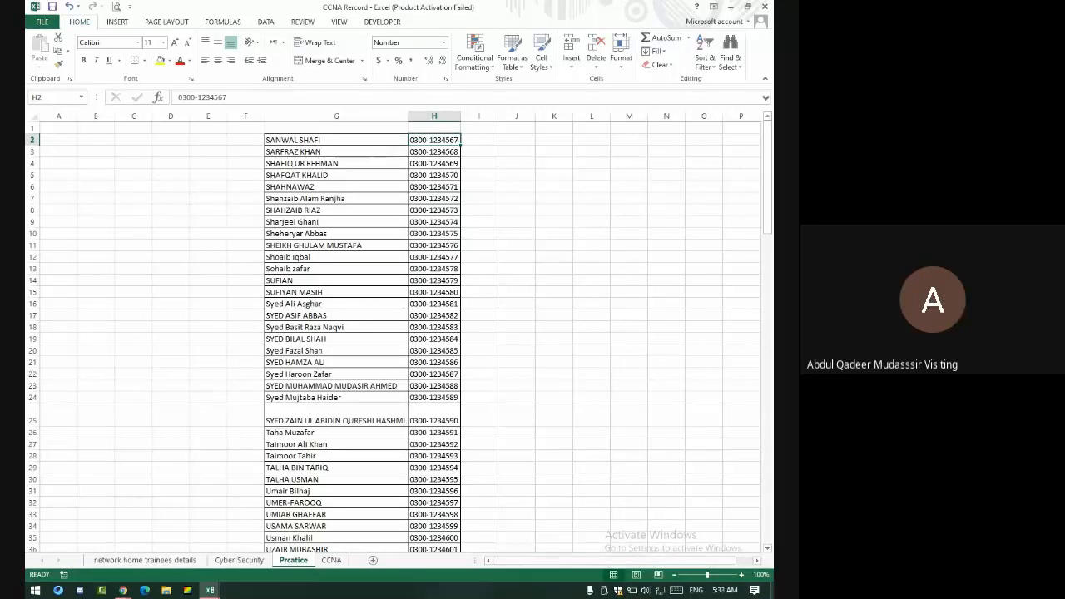
pyautogui.click(229, 140)
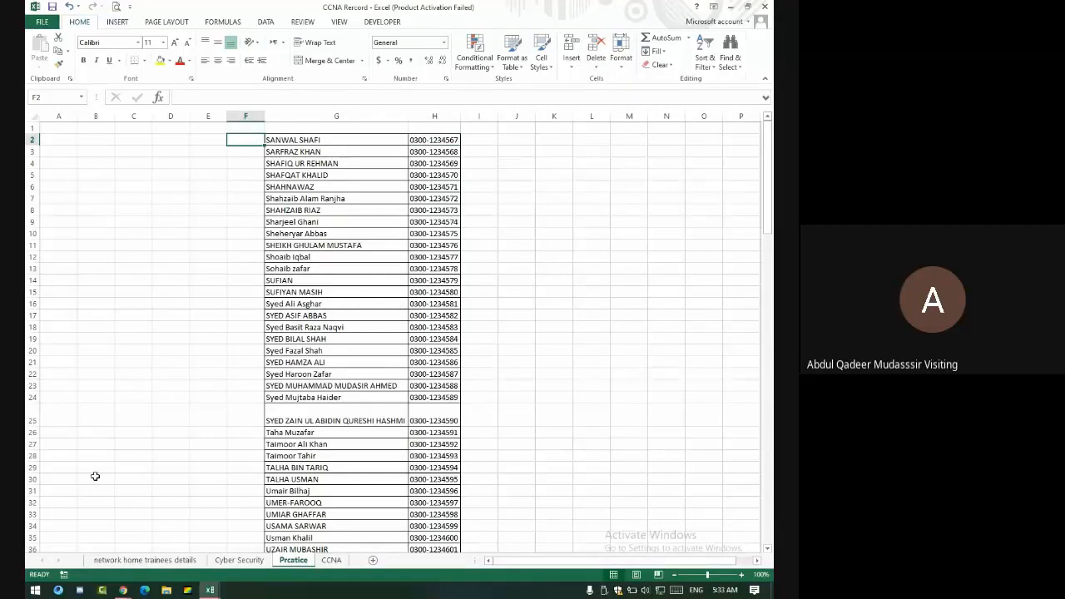
pyautogui.click(93, 232)
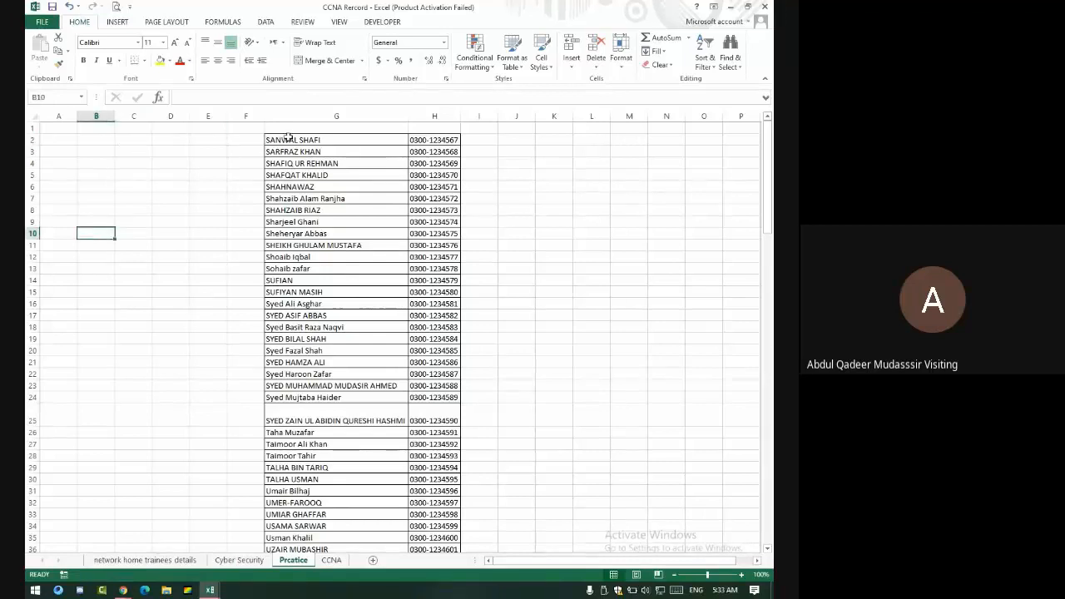
# Point out the names in G2:G28 and the empty cells E2:E27, and select cell B2
pyautogui.moveTo(274, 140); pyautogui.dragTo(334, 448)
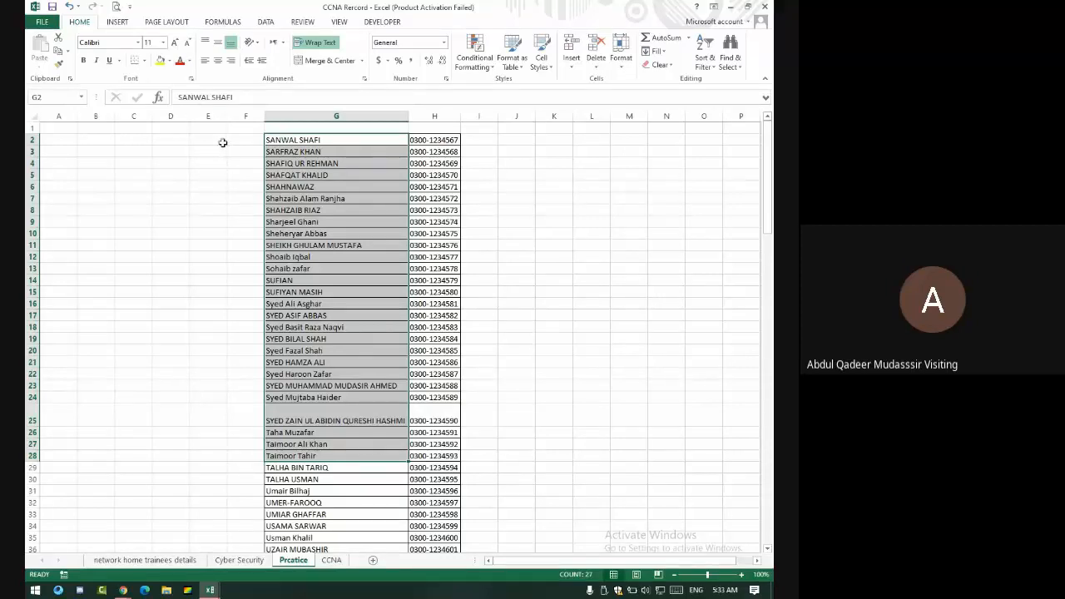
pyautogui.moveTo(218, 142); pyautogui.dragTo(224, 447)
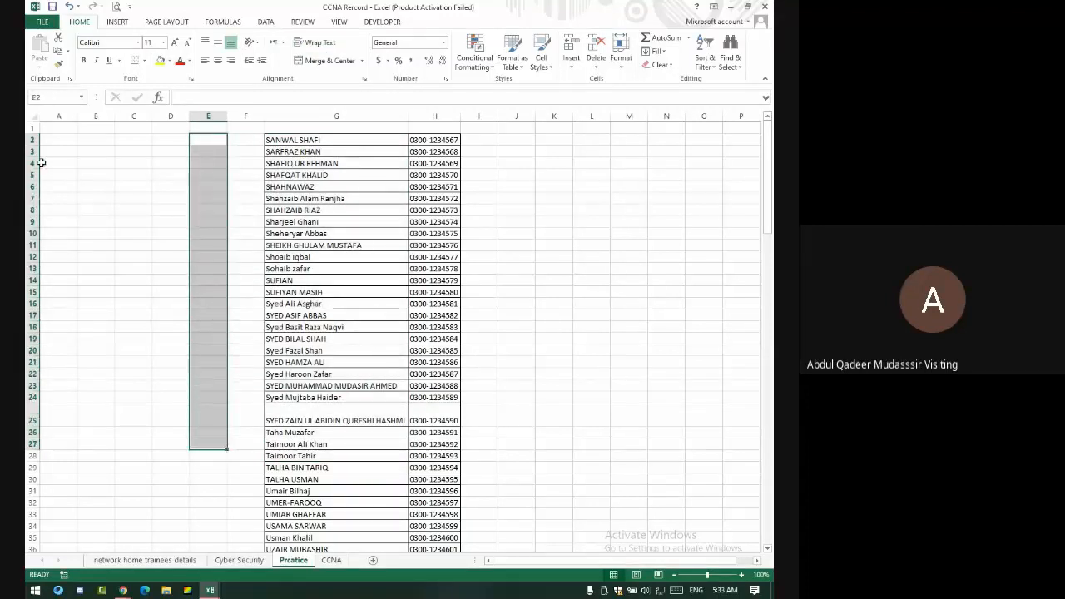
pyautogui.click(80, 142)
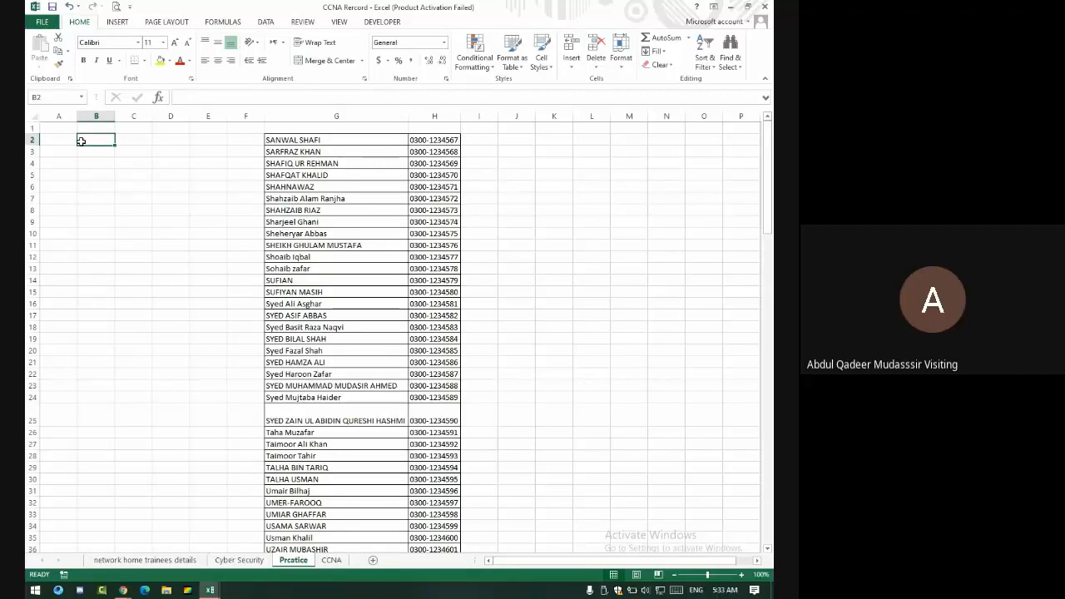
pyautogui.click(435, 116)
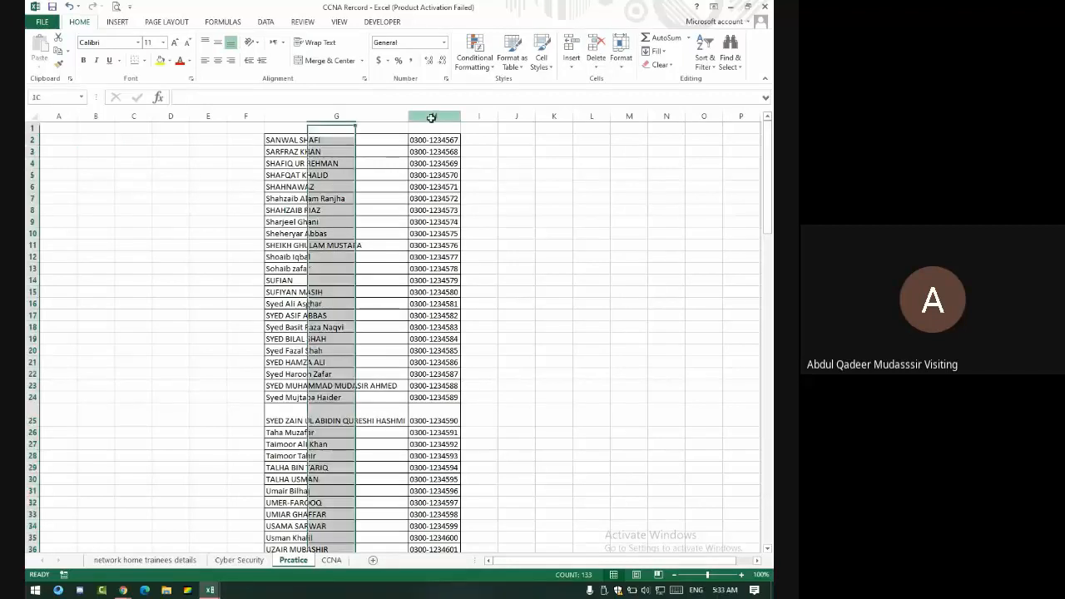
pyautogui.rightClick(433, 119)
pyautogui.click(460, 217)
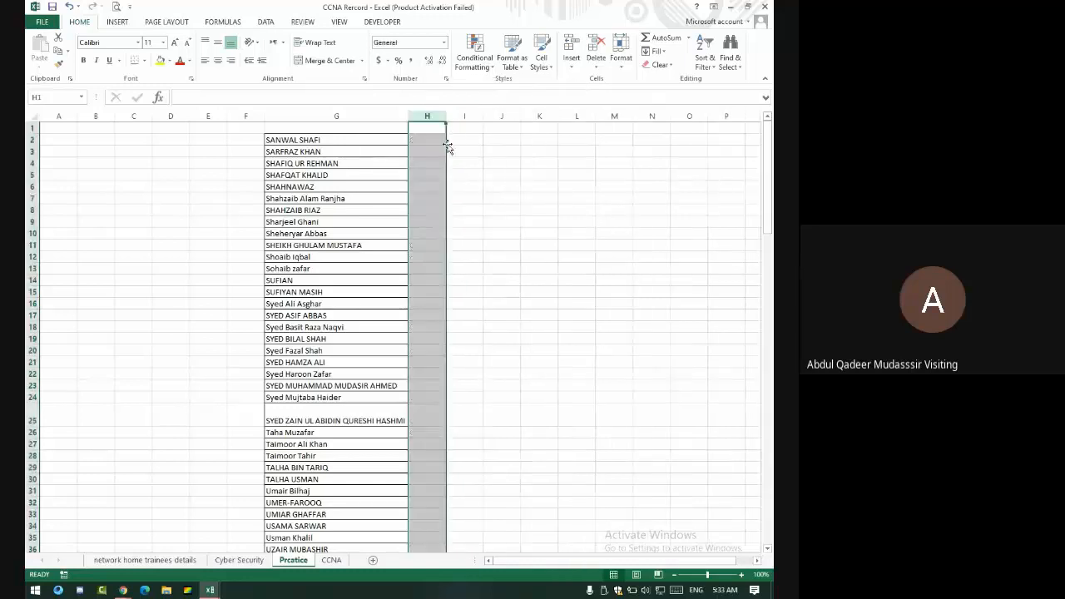
pyautogui.hotkey('ctrl', 'z')
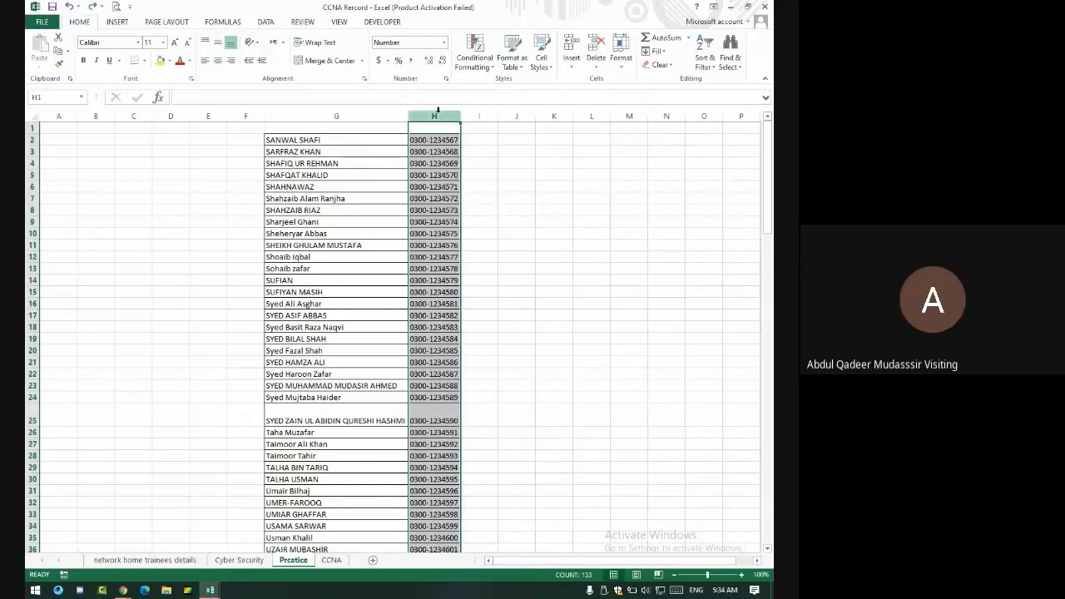
# Insert a blank column before the phone numbers and enter Multan in H2 and Lahore in H3
pyautogui.rightClick(434, 116)
pyautogui.click(466, 195)
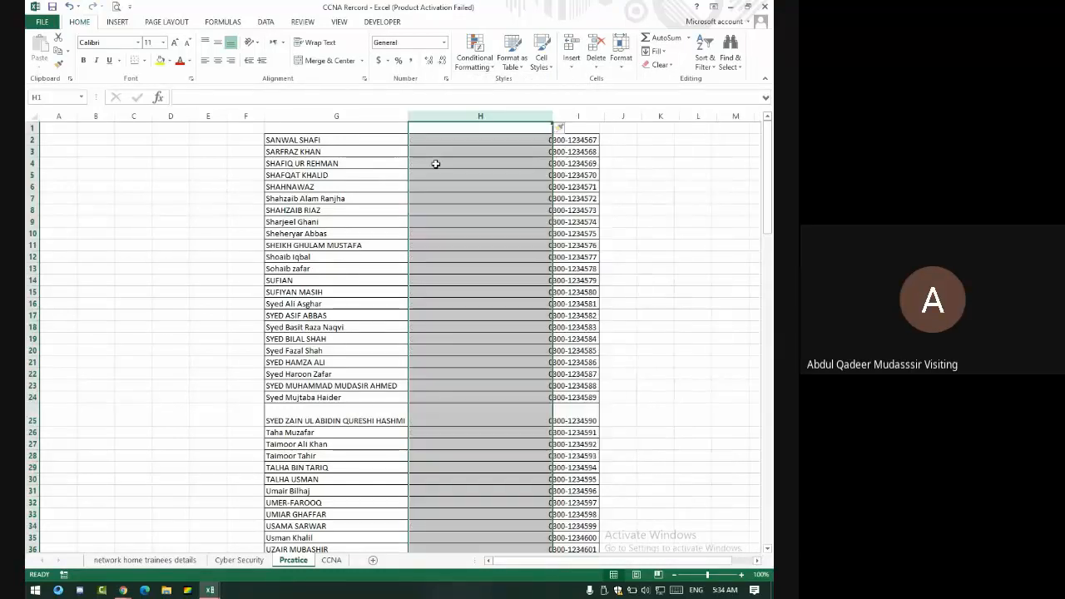
pyautogui.click(428, 139)
pyautogui.write('Mu')
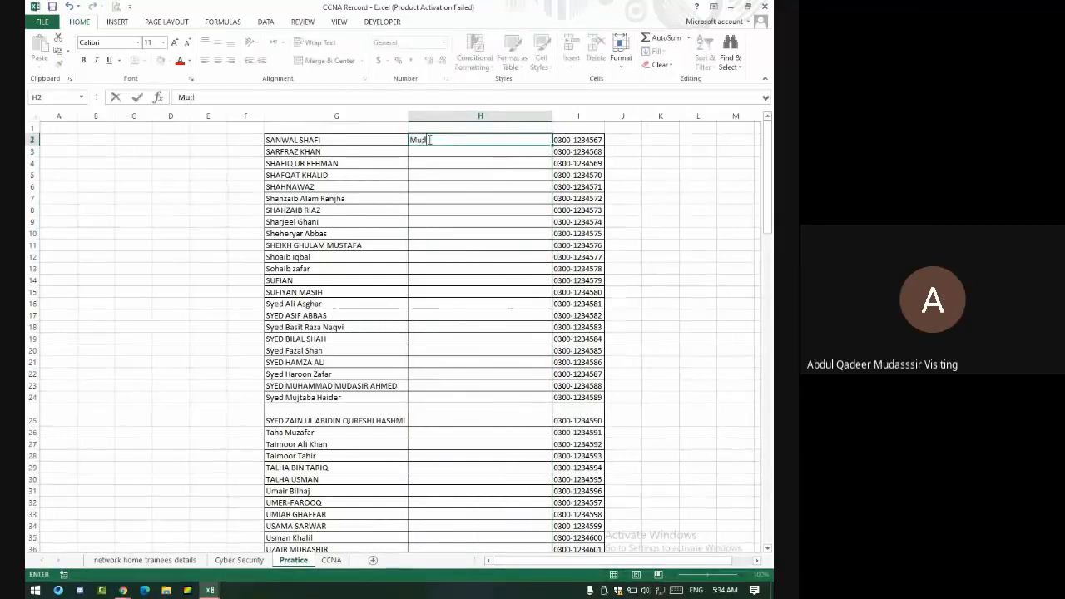
pyautogui.write('ltan')
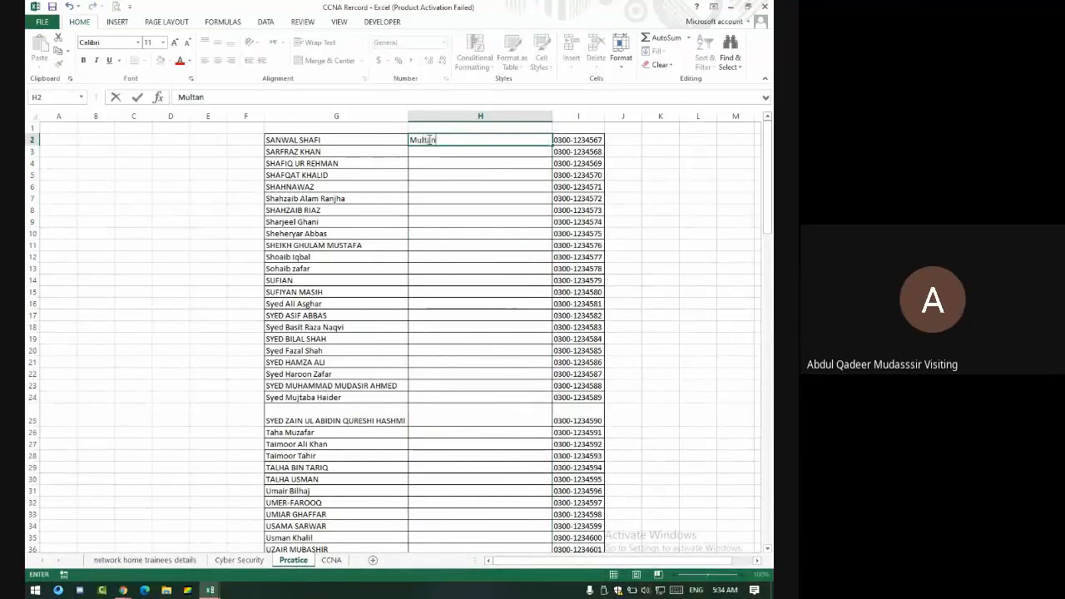
pyautogui.press('Return')
pyautogui.write('Lahor')
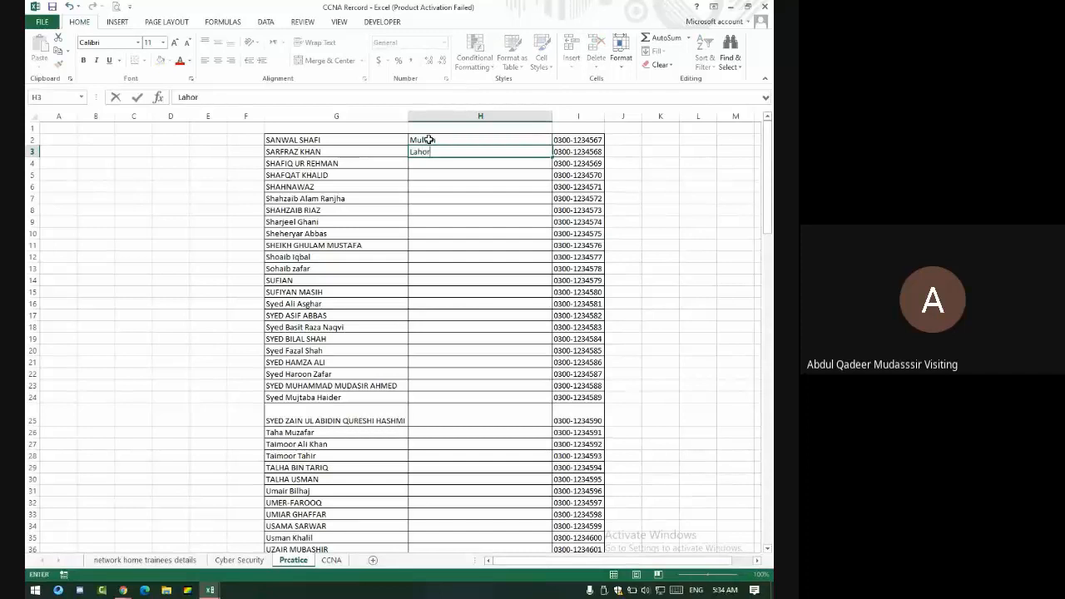
pyautogui.press('Return')
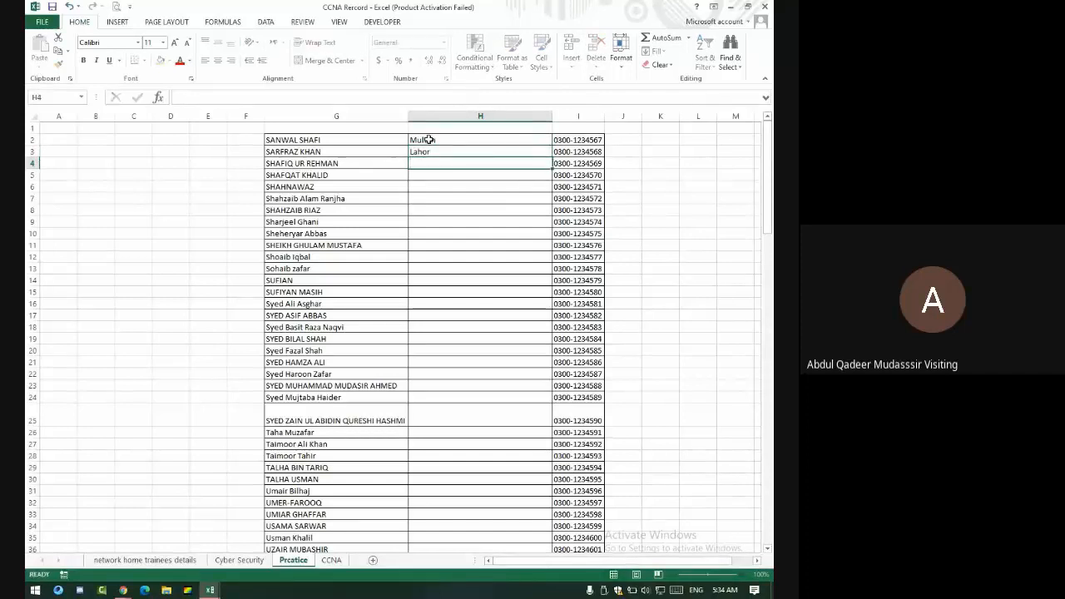
pyautogui.press('Up')
pyautogui.write('Lahore')
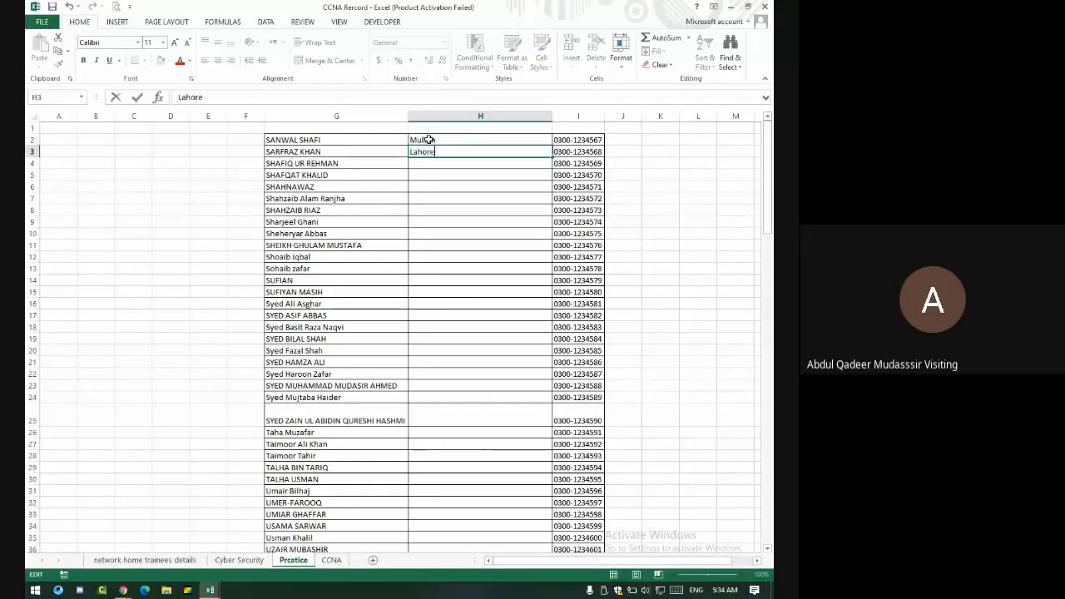
pyautogui.press('Return')
# Enter Karachi, Peshawar and Gilgit in cells H4 to H6
pyautogui.write('Karac')
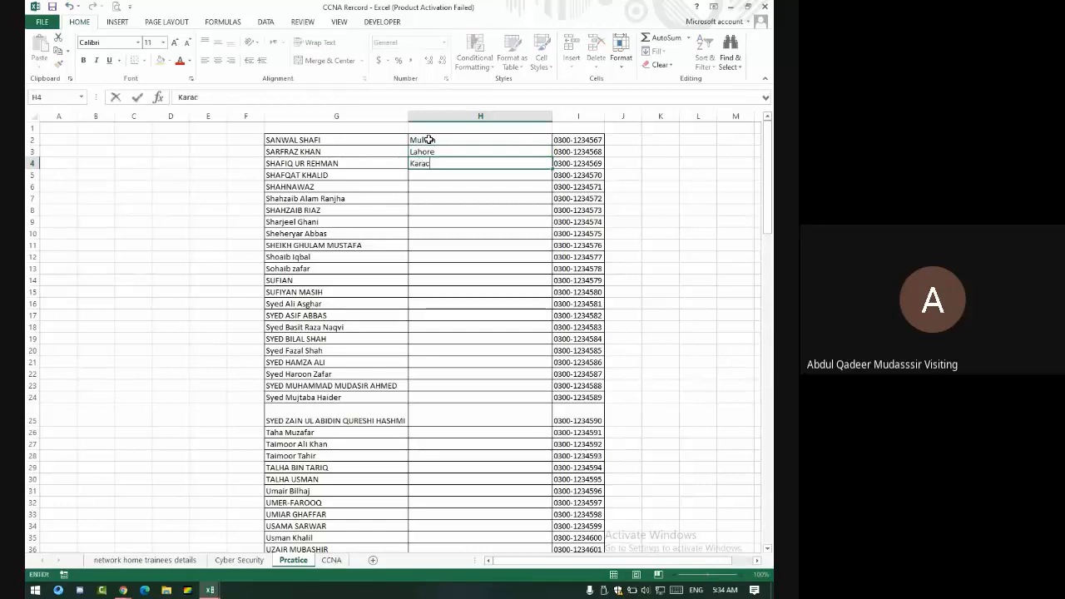
pyautogui.write('hoi')
pyautogui.write('i')
pyautogui.press('Return')
pyautogui.write('Pesha')
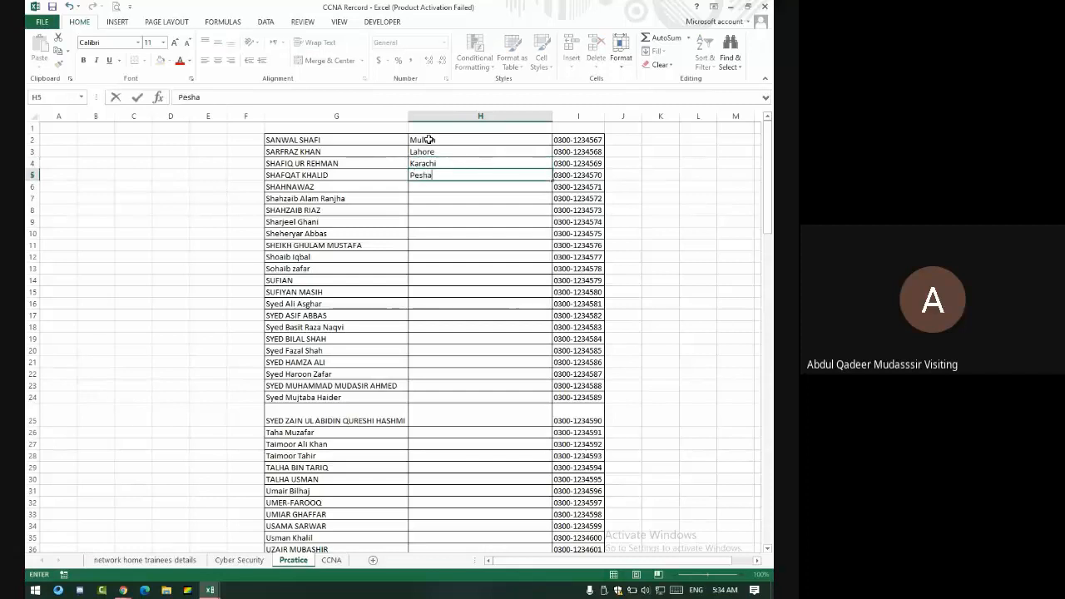
pyautogui.write('war')
pyautogui.press('Return')
pyautogui.write('G')
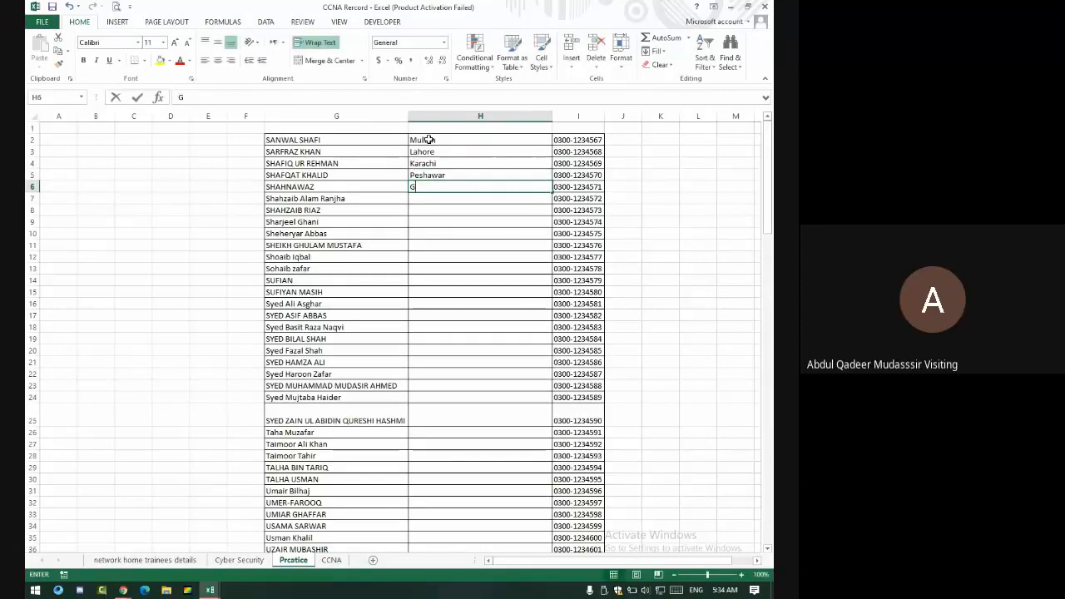
pyautogui.write('ilgit')
pyautogui.press('Return')
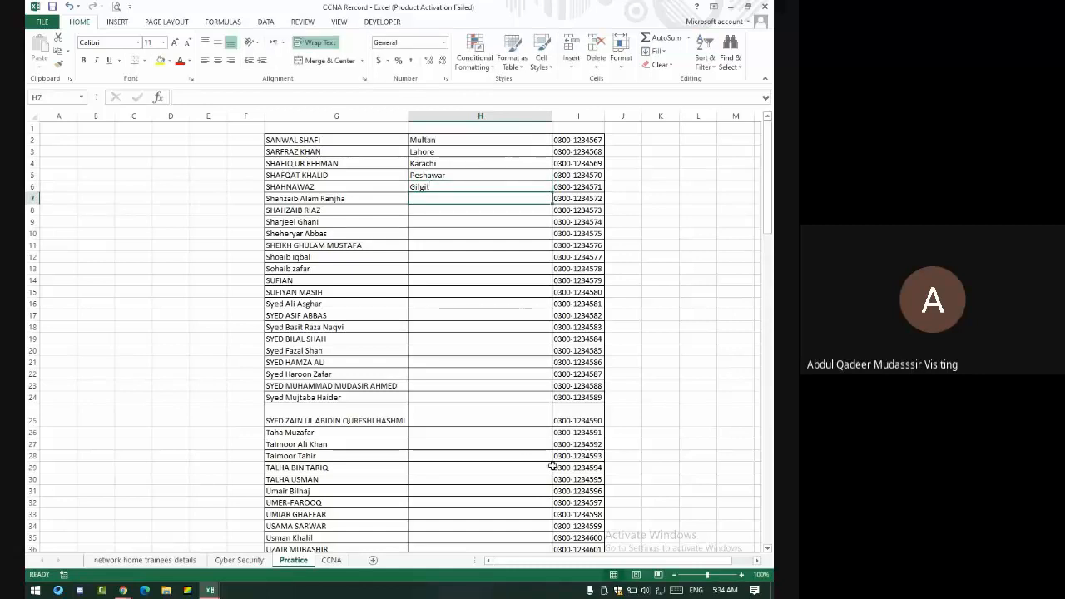
# Fill the five cities in H2:H6 down the whole list and autofit the width of column H
pyautogui.moveTo(435, 139); pyautogui.dragTo(463, 188)
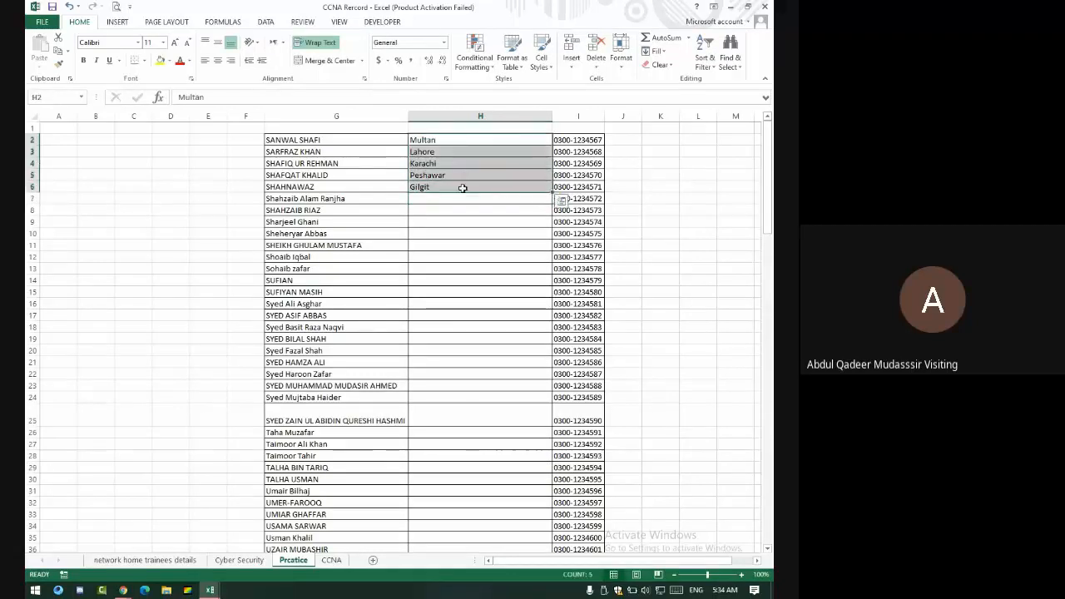
pyautogui.doubleClick(556, 191)
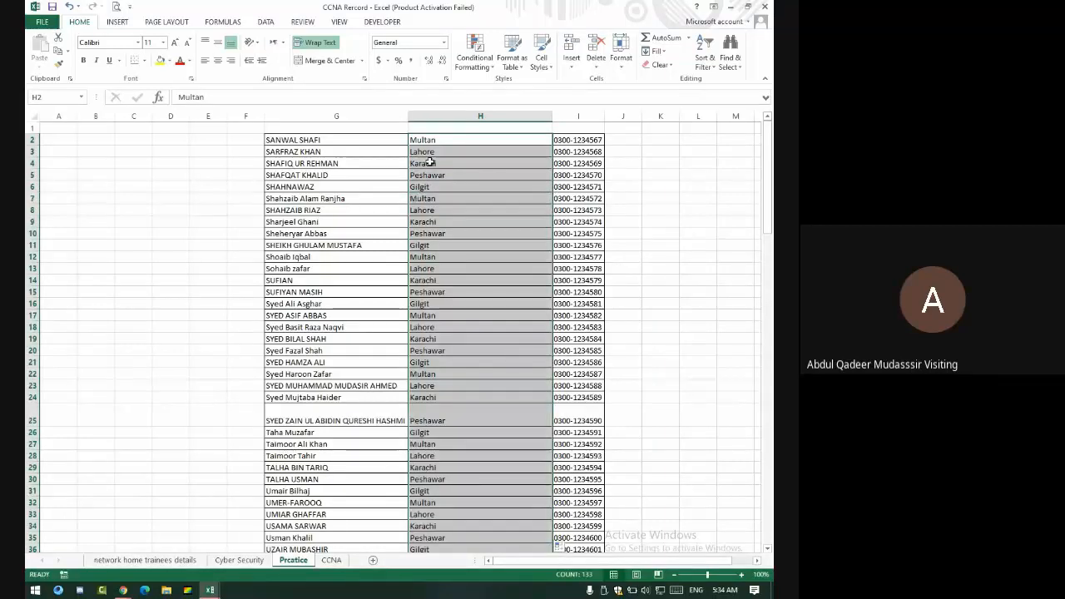
pyautogui.doubleClick(552, 115)
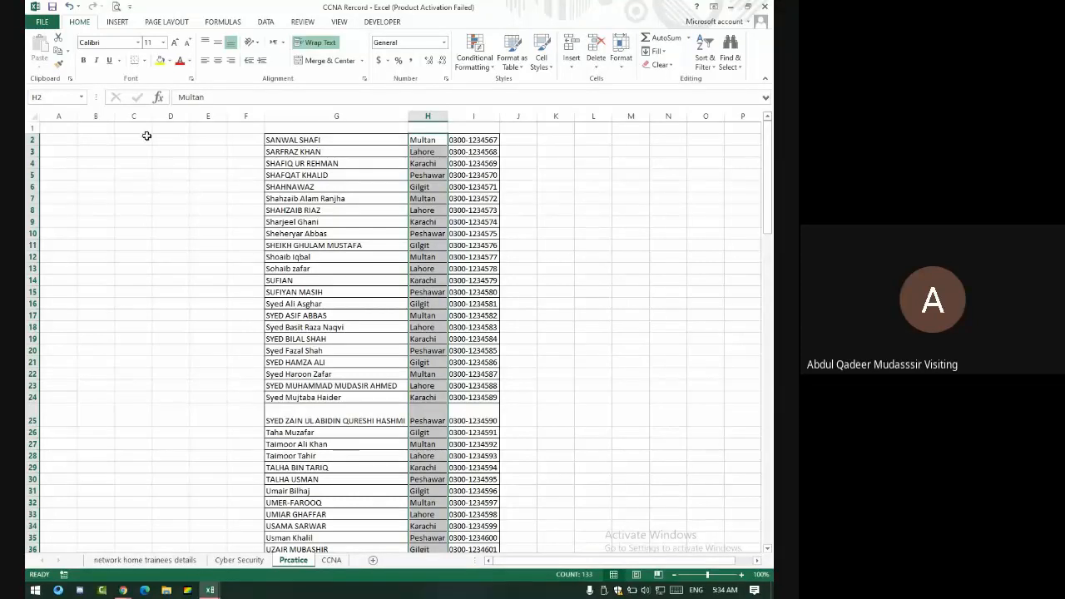
# Select cell B2, glance at the lecture chat in the Google Meet tab, and return to the Excel workbook
pyautogui.click(81, 143)
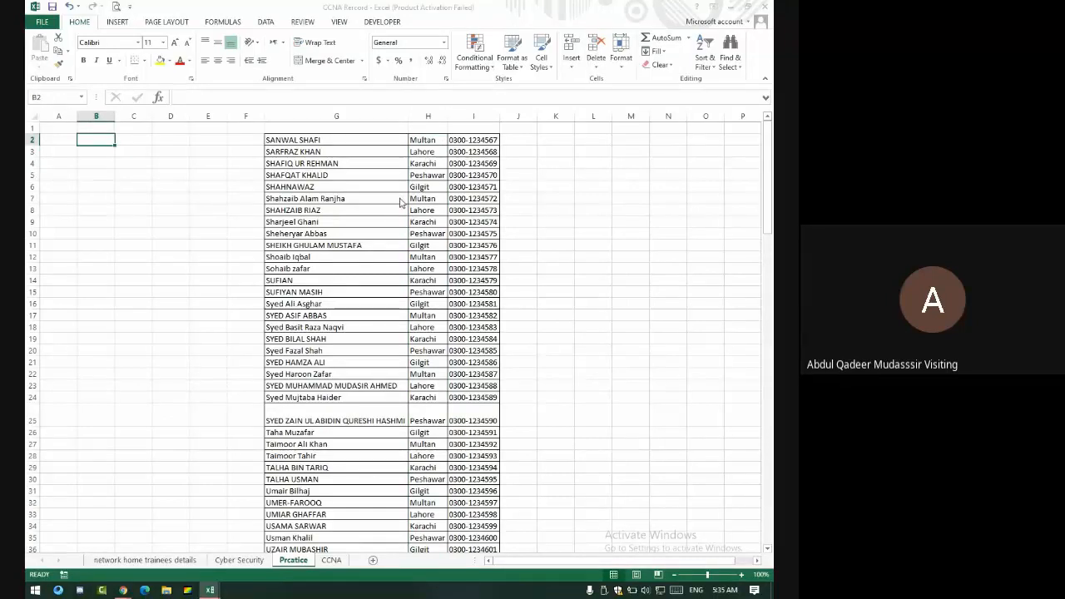
pyautogui.hotkey('alt', 'Tab')
pyautogui.click(218, 9)
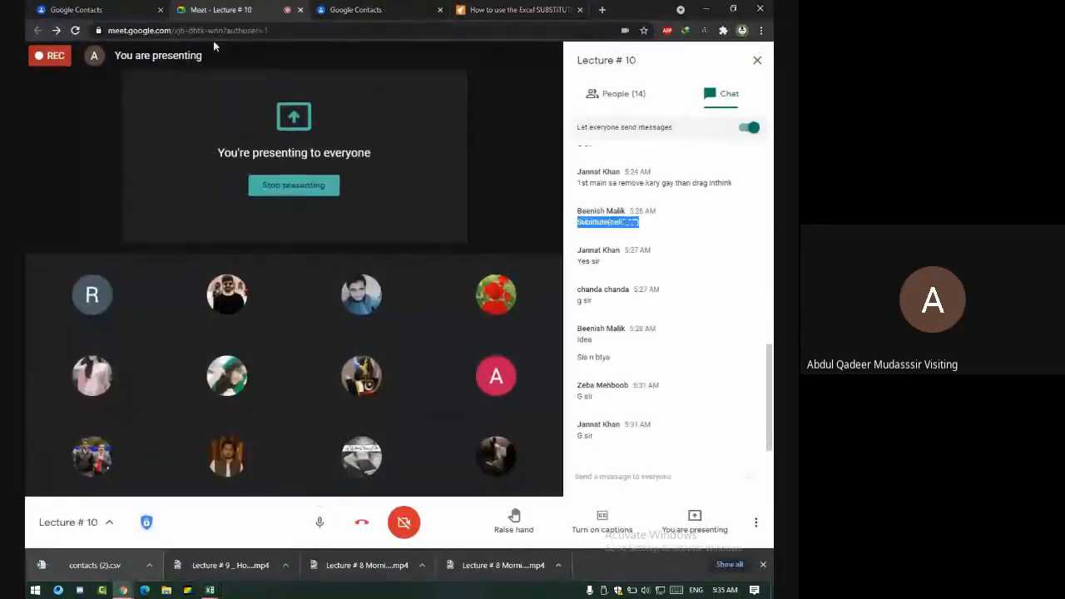
pyautogui.hotkey('alt', 'Tab')
# Enter a LEFT formula in B2 that extracts the first 4 characters of the city in H2
pyautogui.write('=')
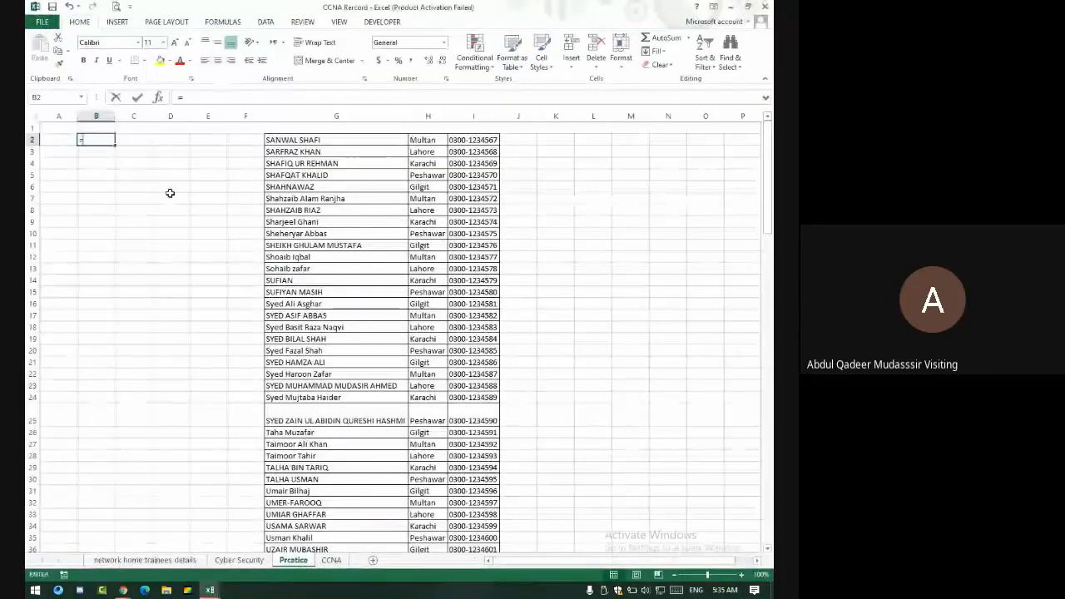
pyautogui.write('left')
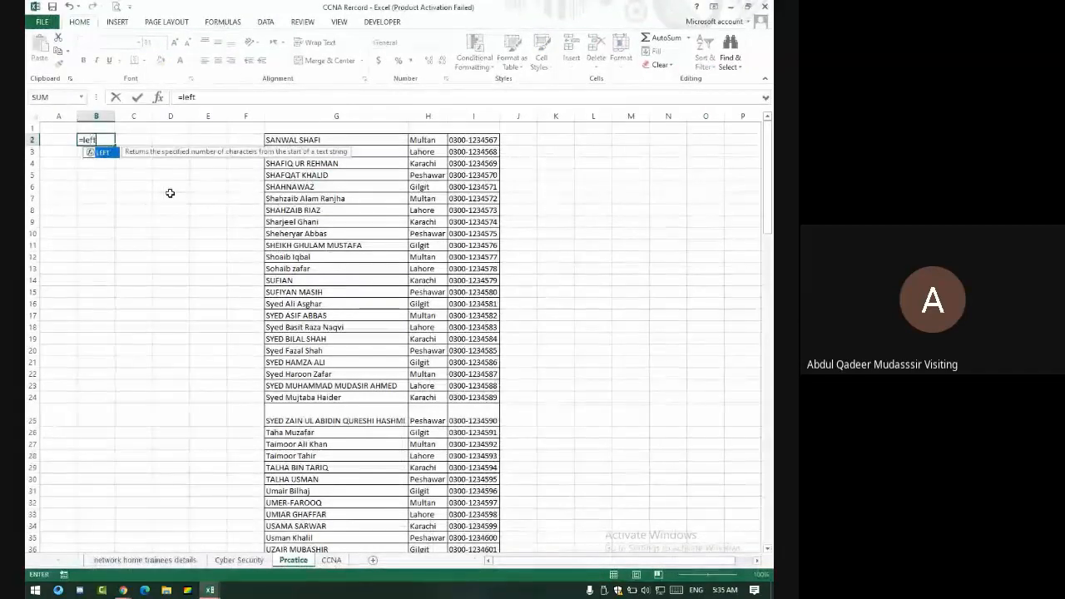
pyautogui.write('(')
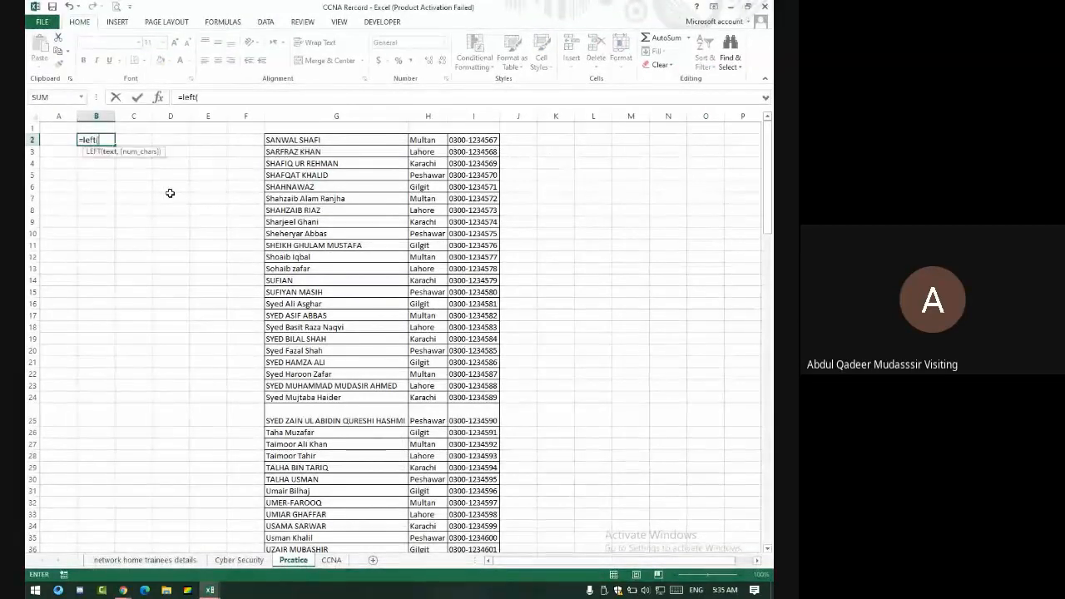
pyautogui.click(315, 141)
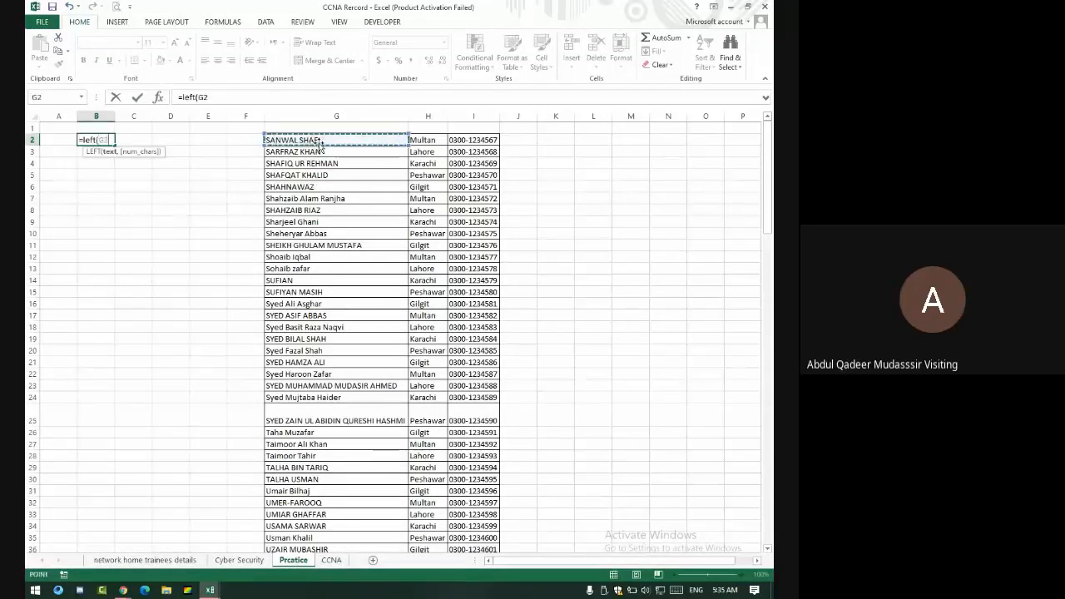
pyautogui.click(426, 142)
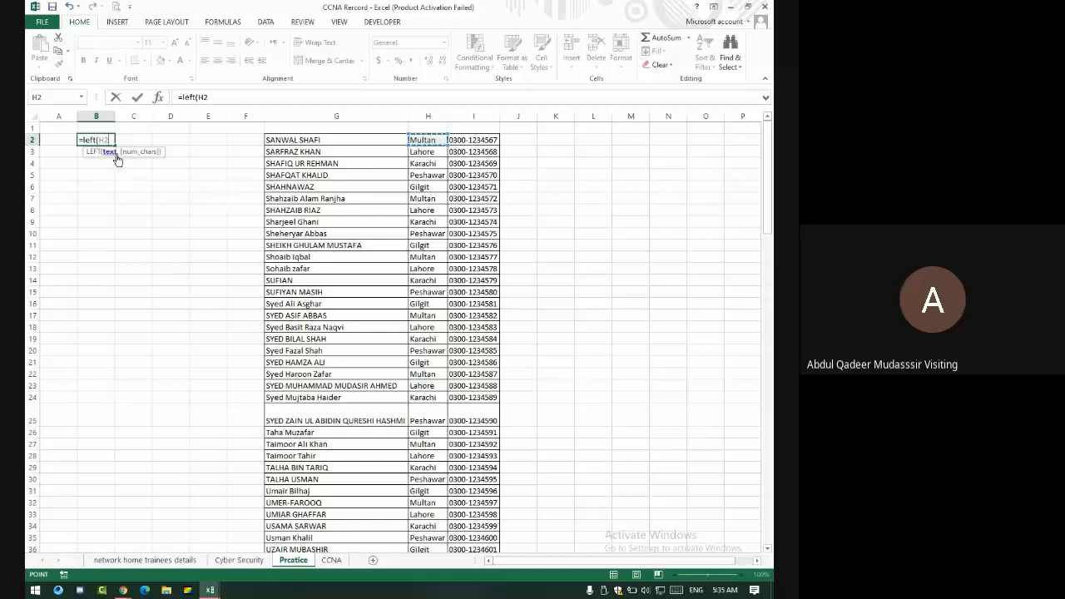
pyautogui.write(',')
pyautogui.write('4')
pyautogui.press('Return')
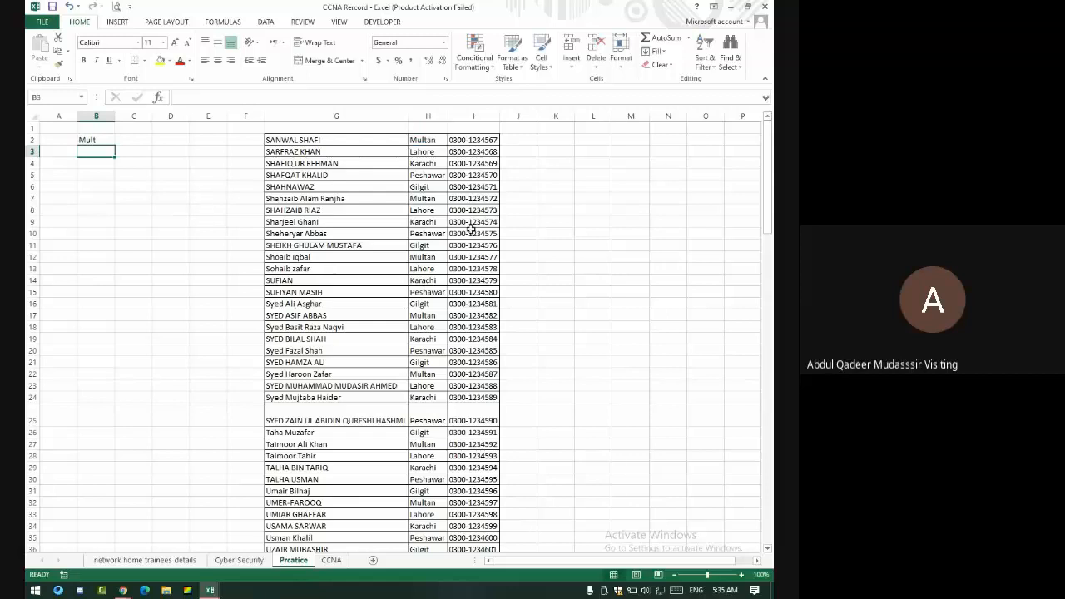
# Copy the LEFT formula from B2 down to B28, and select cell C2
pyautogui.click(423, 139)
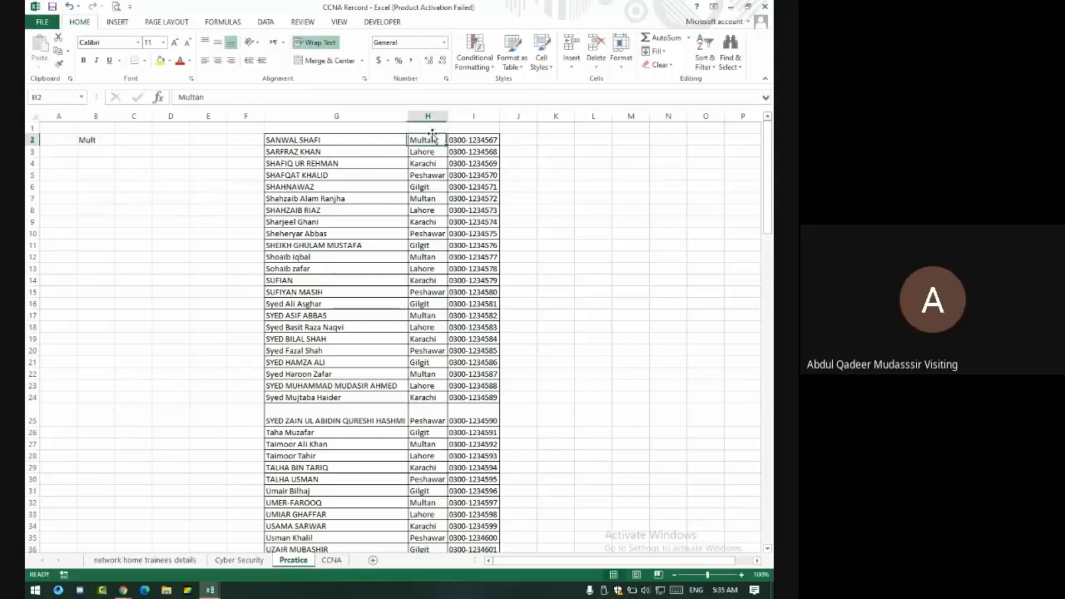
pyautogui.click(88, 140)
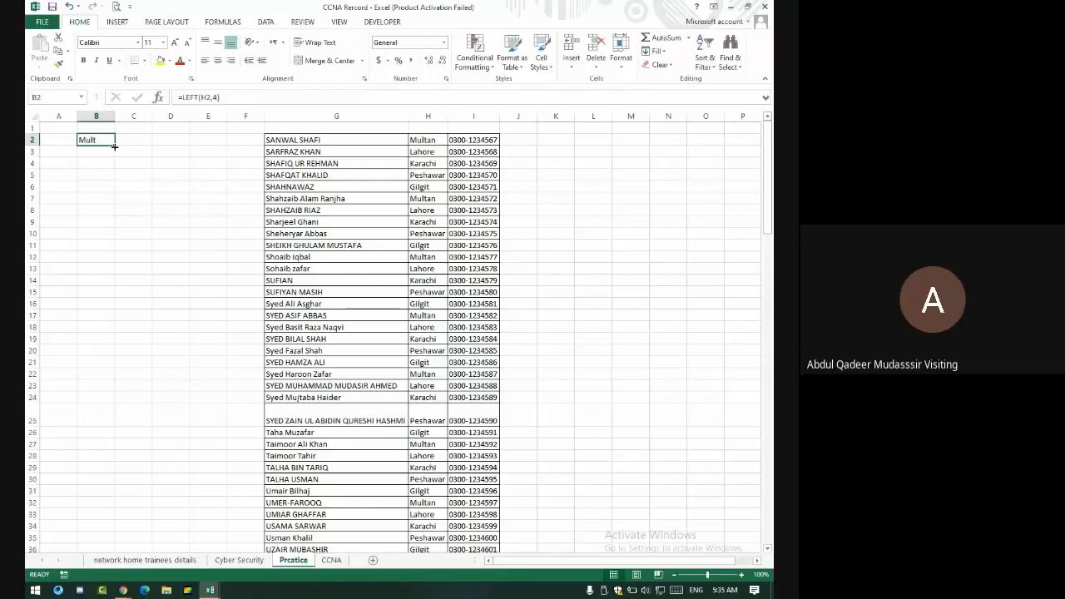
pyautogui.moveTo(115, 147); pyautogui.dragTo(130, 459)
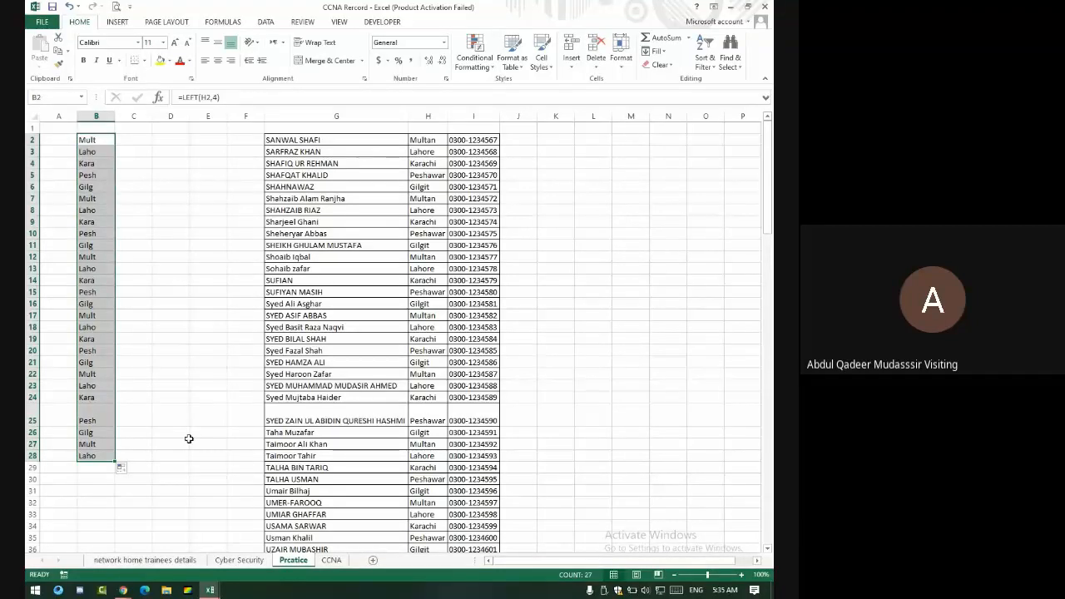
pyautogui.click(127, 139)
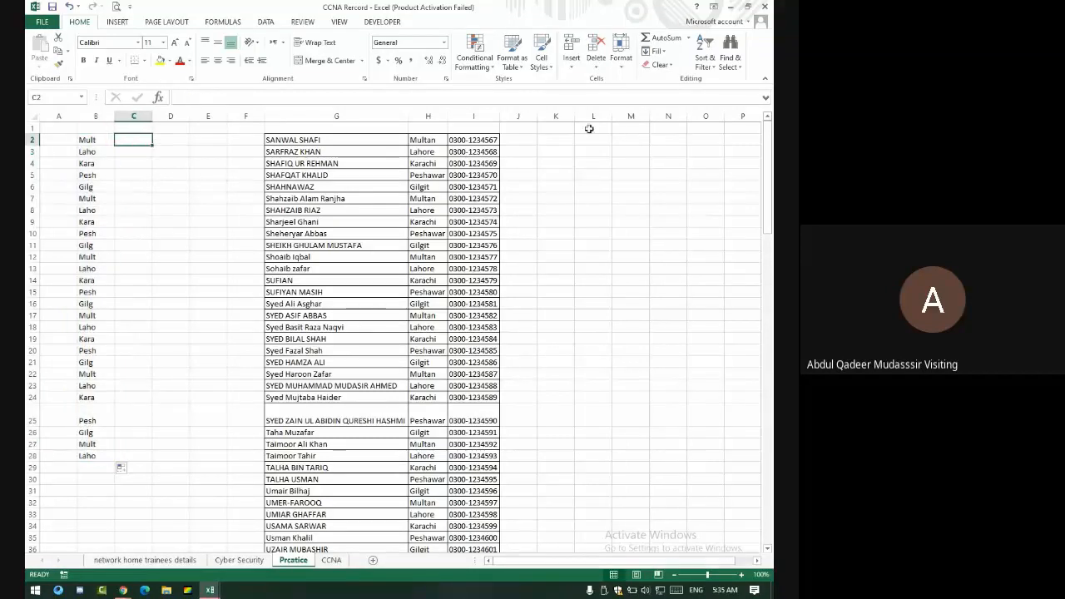
# Insert a blank column before the city column and enter Excel in H2
pyautogui.rightClick(427, 115)
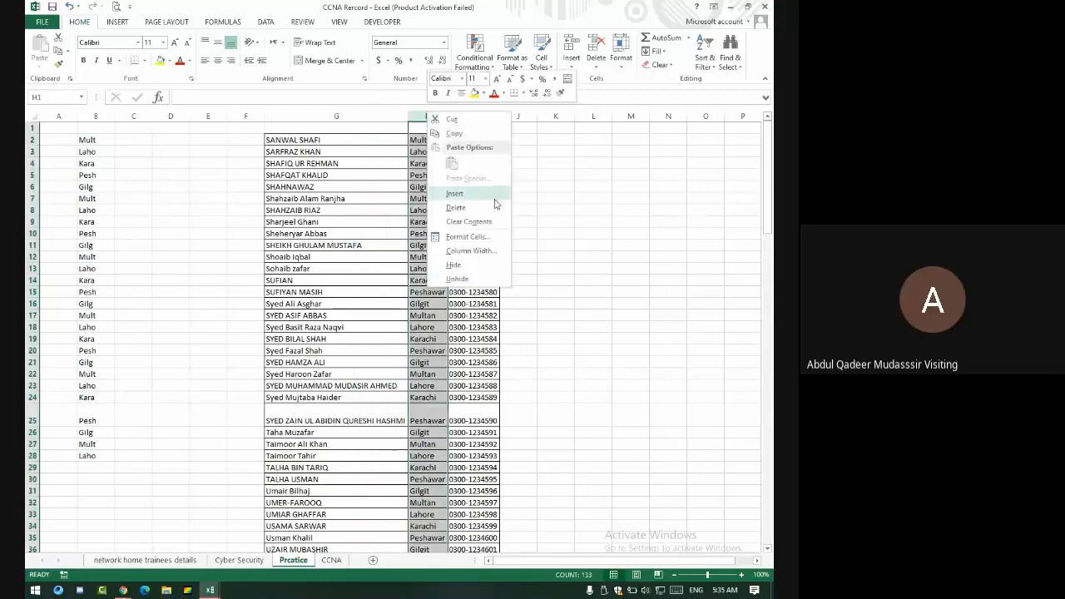
pyautogui.click(455, 194)
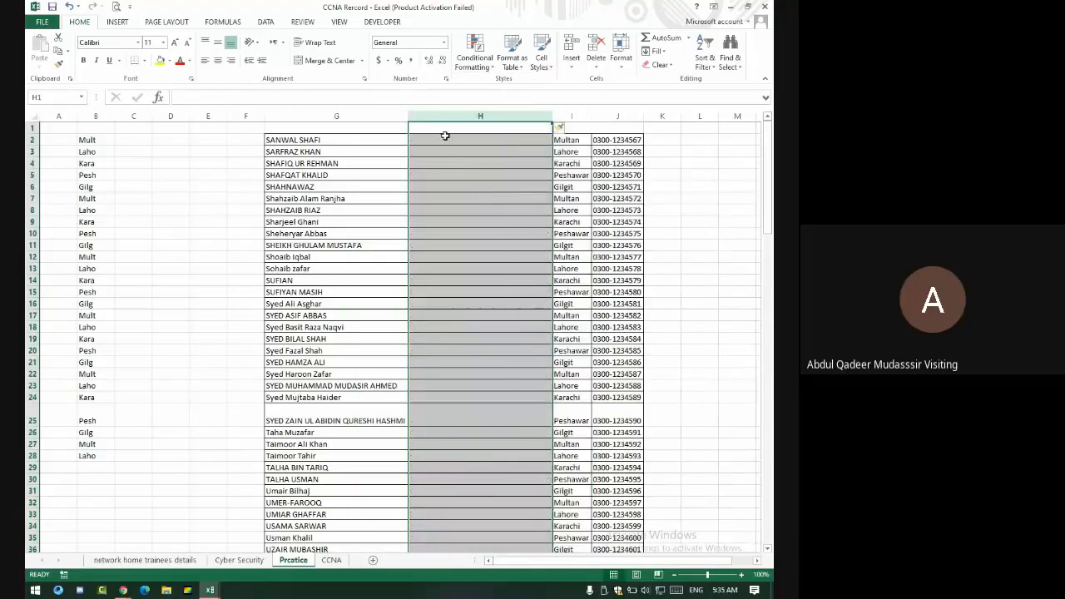
pyautogui.click(443, 139)
pyautogui.write('E')
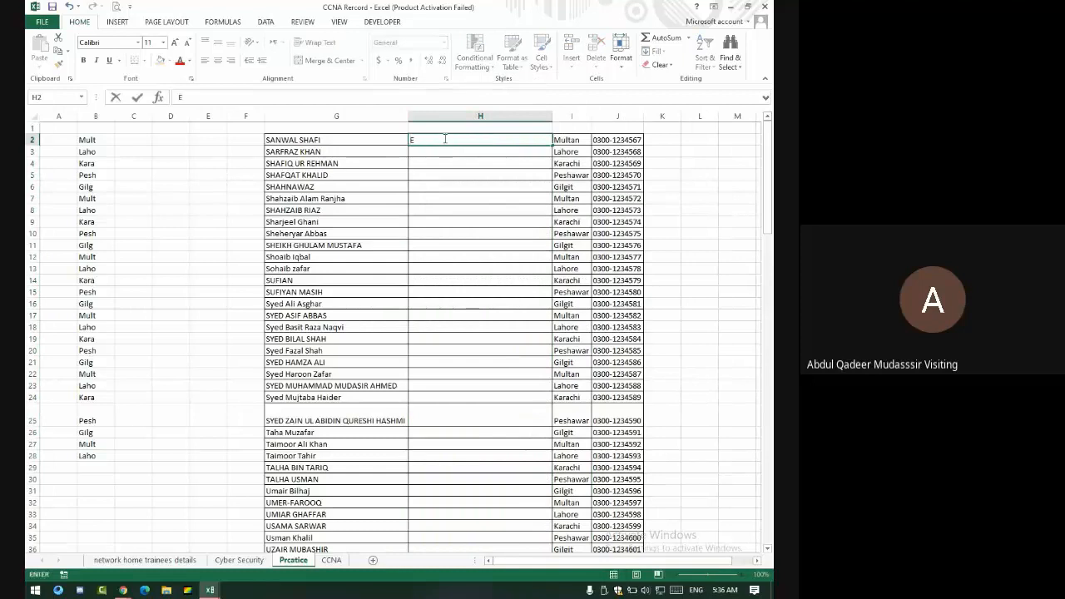
pyautogui.write('C')
pyautogui.press('BackSpace')
pyautogui.write('xcel')
pyautogui.press('Return')
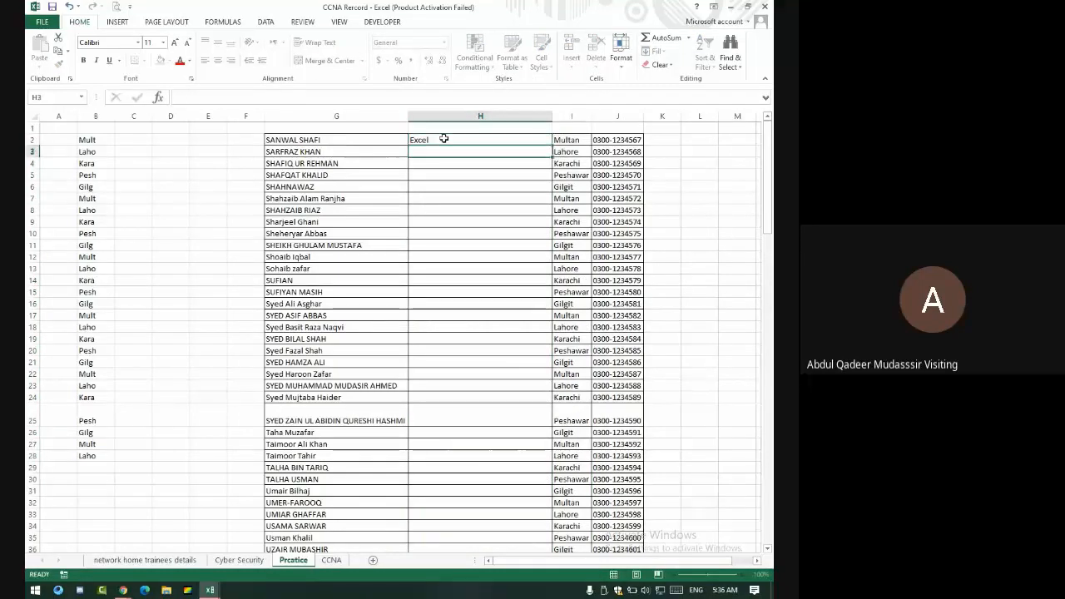
# Enter Cyber in H3 and CCNA in H4 of the course column
pyautogui.write('Cyber')
pyautogui.press('Return')
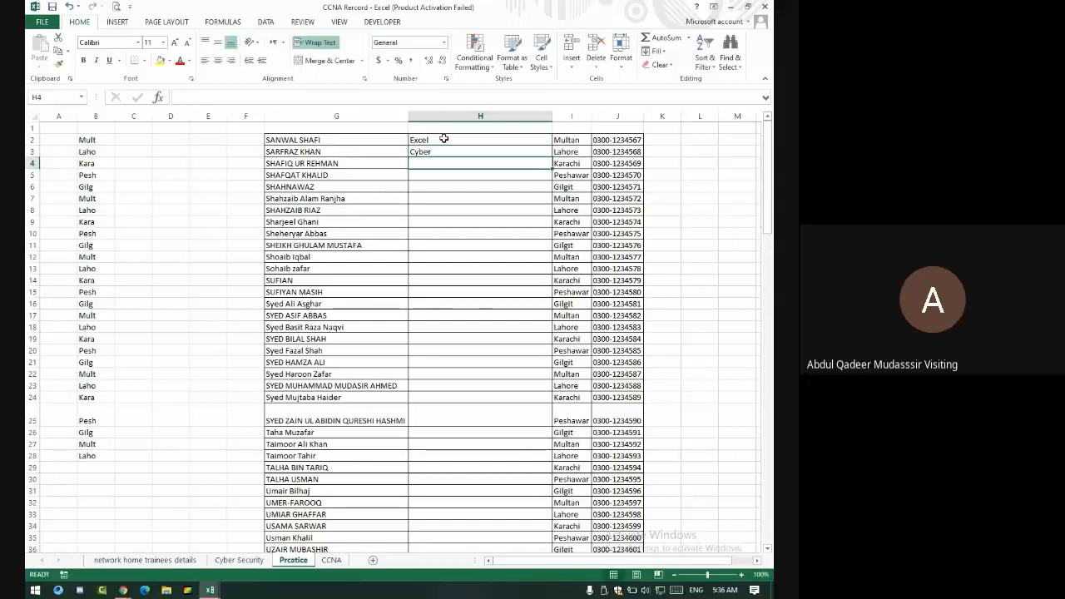
pyautogui.write('CCNA')
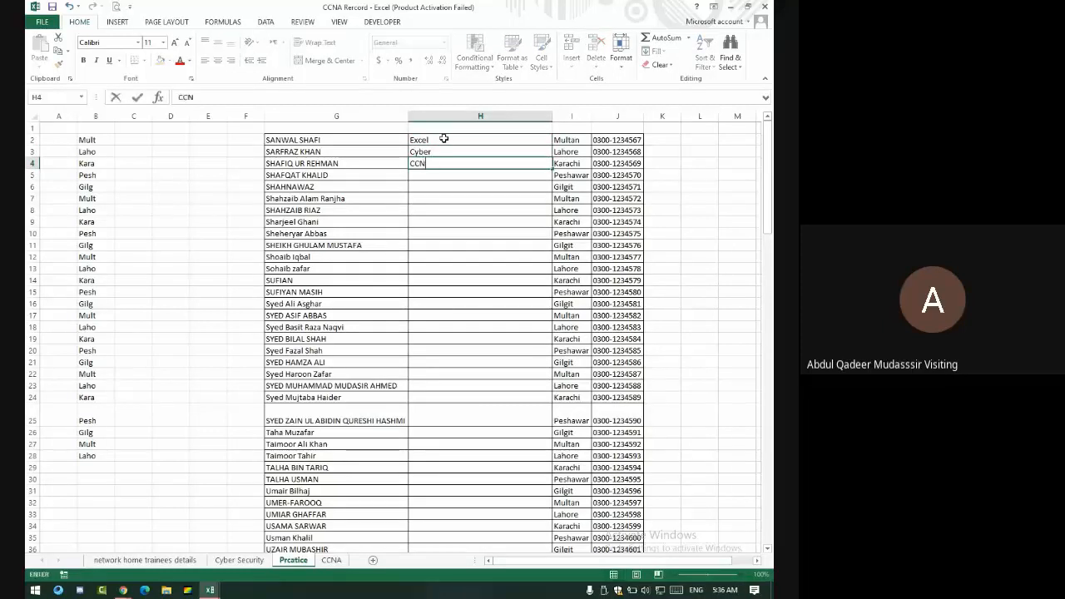
pyautogui.press('Up')
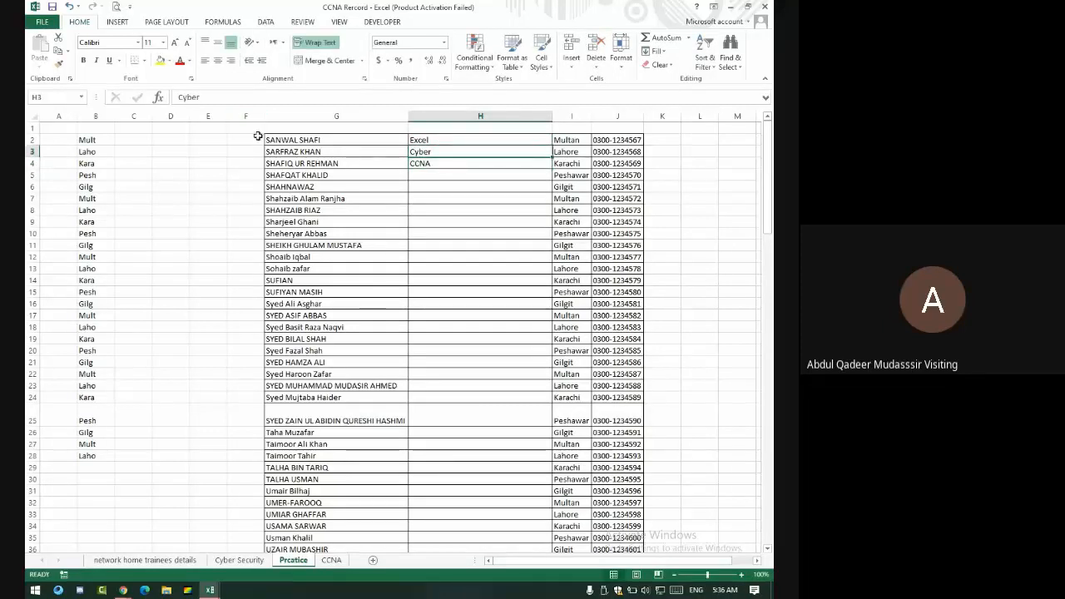
# Enter a RIGHT formula in C2 that extracts the last 3 characters of the course in H2
pyautogui.click(144, 139)
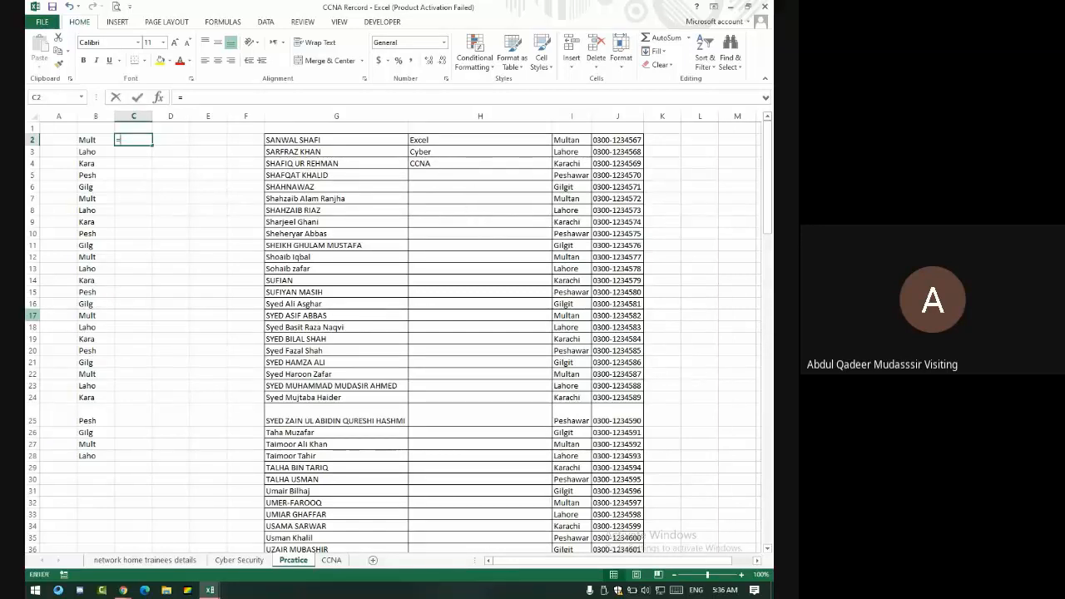
pyautogui.write('=right')
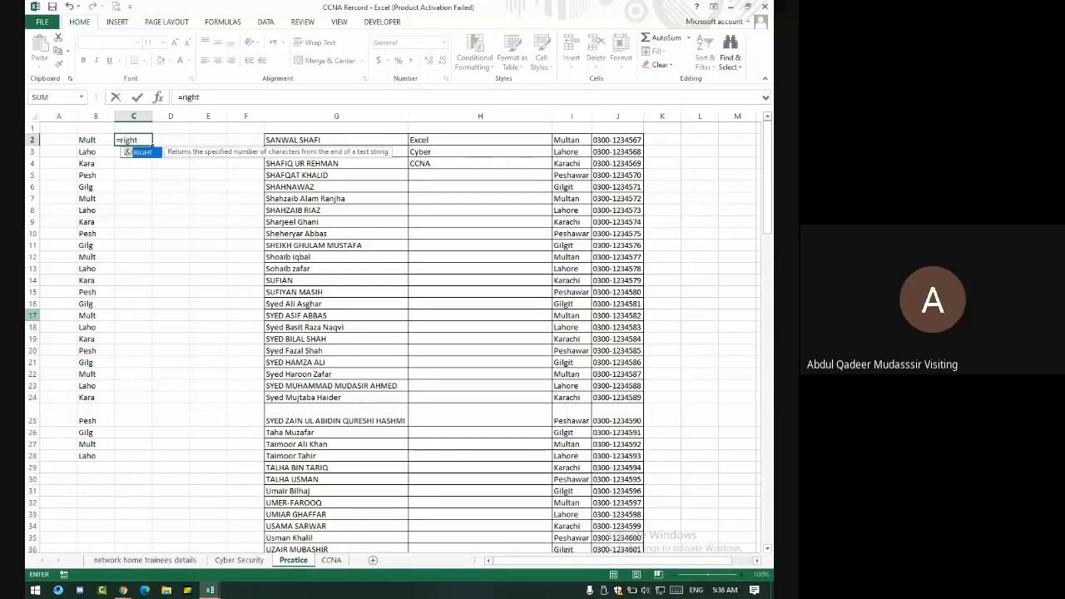
pyautogui.write('(')
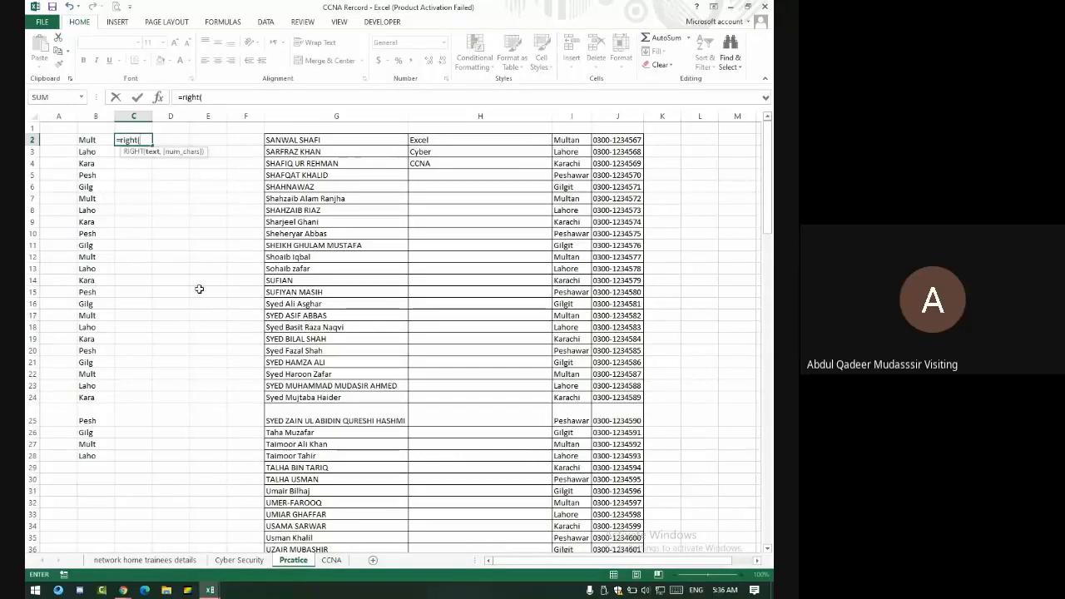
pyautogui.click(418, 139)
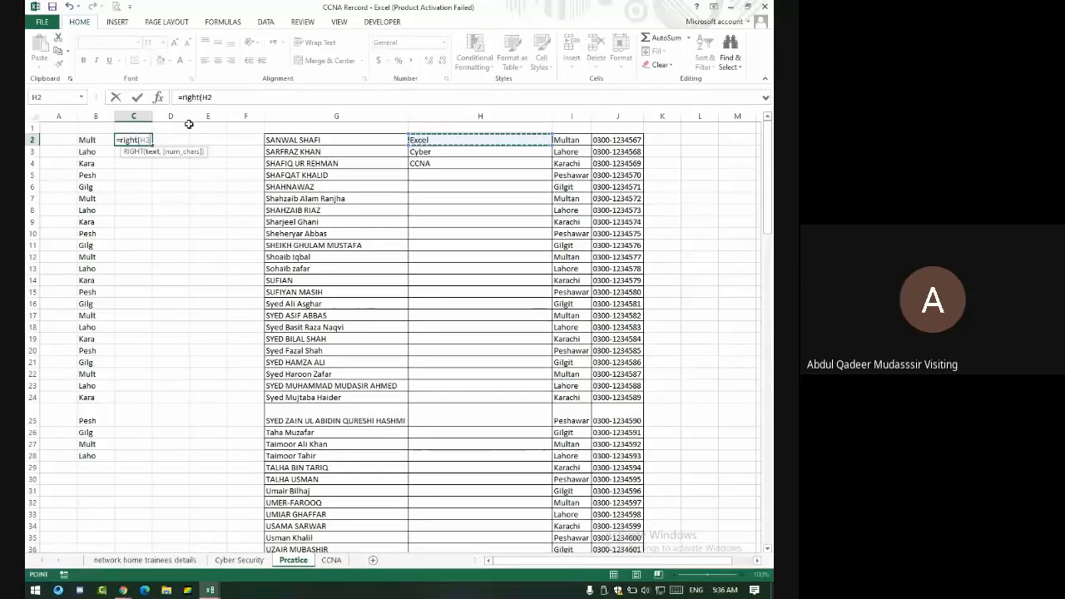
pyautogui.write(',')
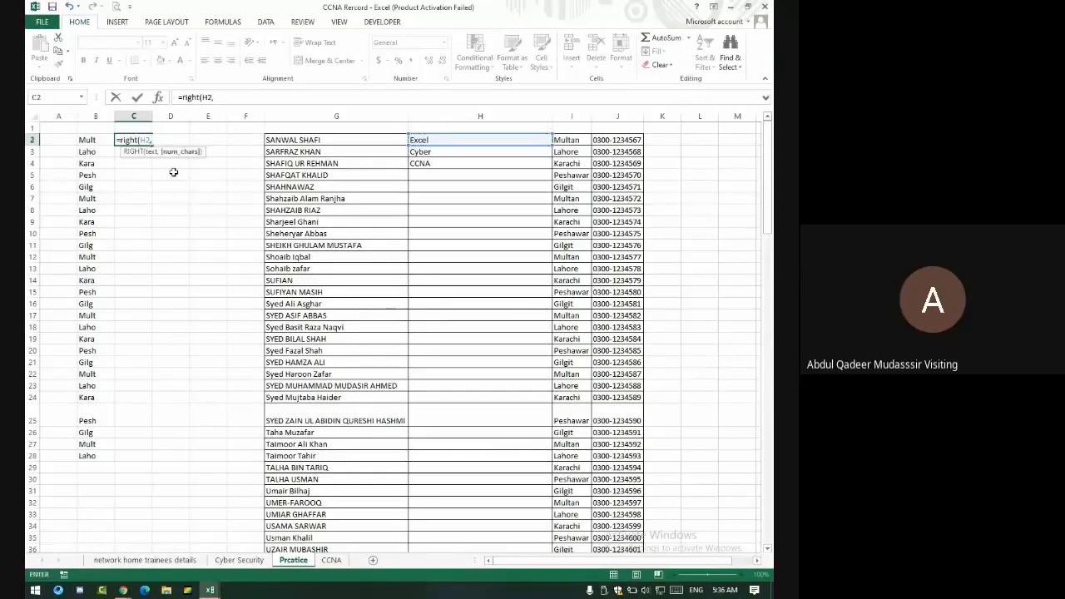
pyautogui.write('32')
pyautogui.press('BackSpace')
pyautogui.press('Return')
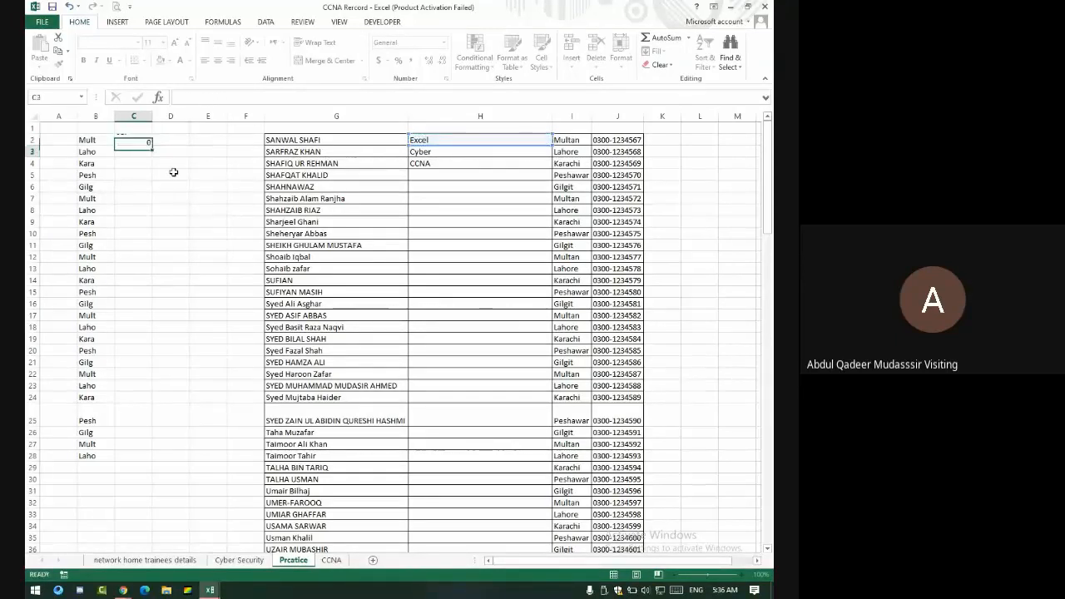
# Copy the RIGHT formula from C2 down to C28, and fill the H2:H4 course pattern down the rest of the trainee list
pyautogui.click(124, 140)
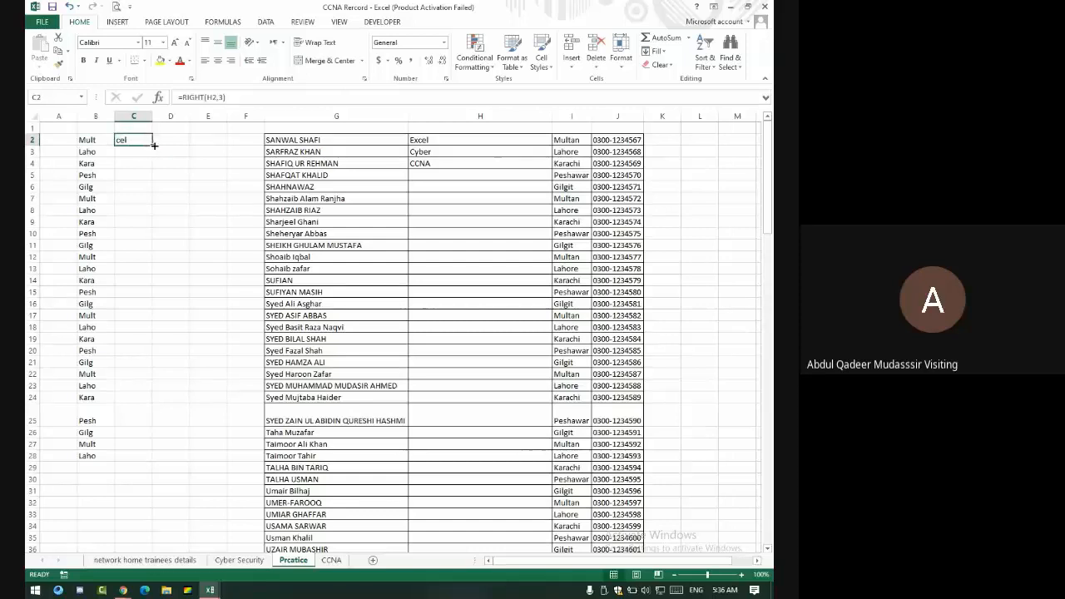
pyautogui.moveTo(153, 144); pyautogui.dragTo(171, 459)
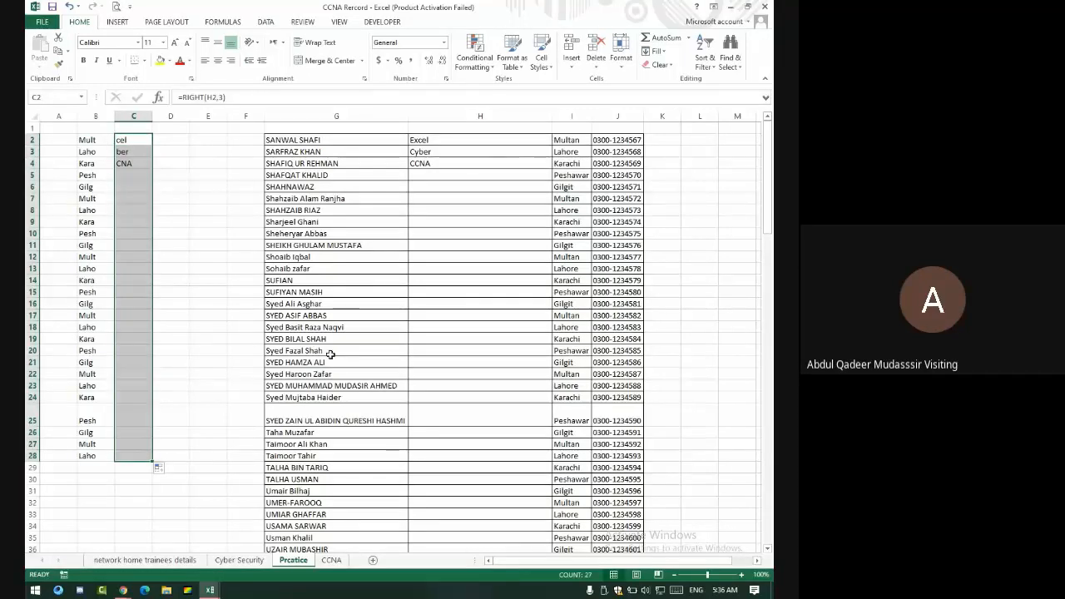
pyautogui.moveTo(454, 140); pyautogui.dragTo(524, 165)
pyautogui.doubleClick(551, 169)
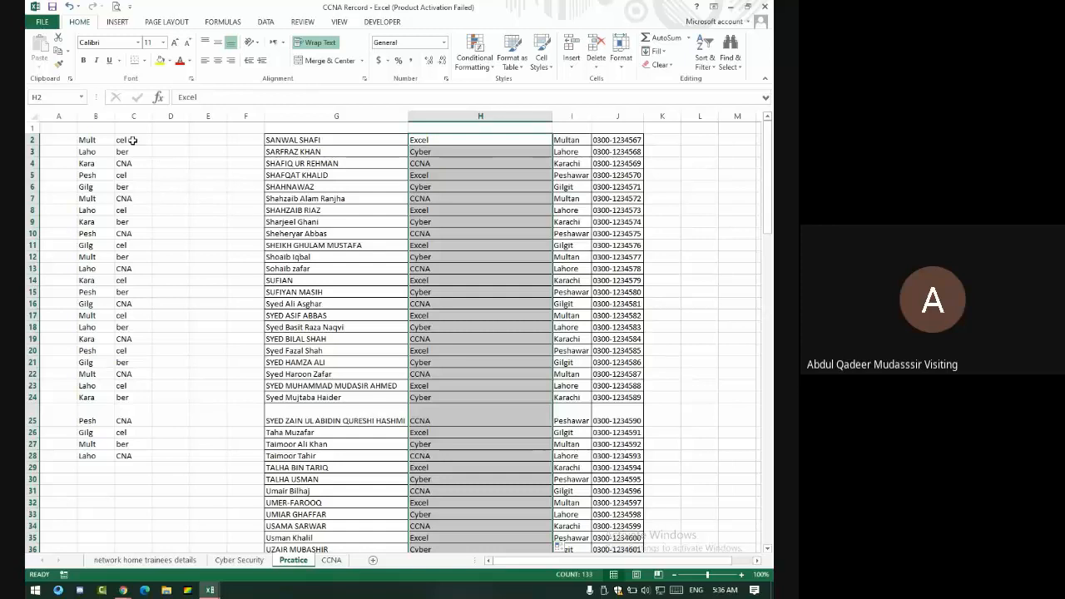
# Examine the extracted course endings in C2:C28 and the RIGHT formulas in C2, C3 and C4
pyautogui.moveTo(132, 140); pyautogui.dragTo(146, 458)
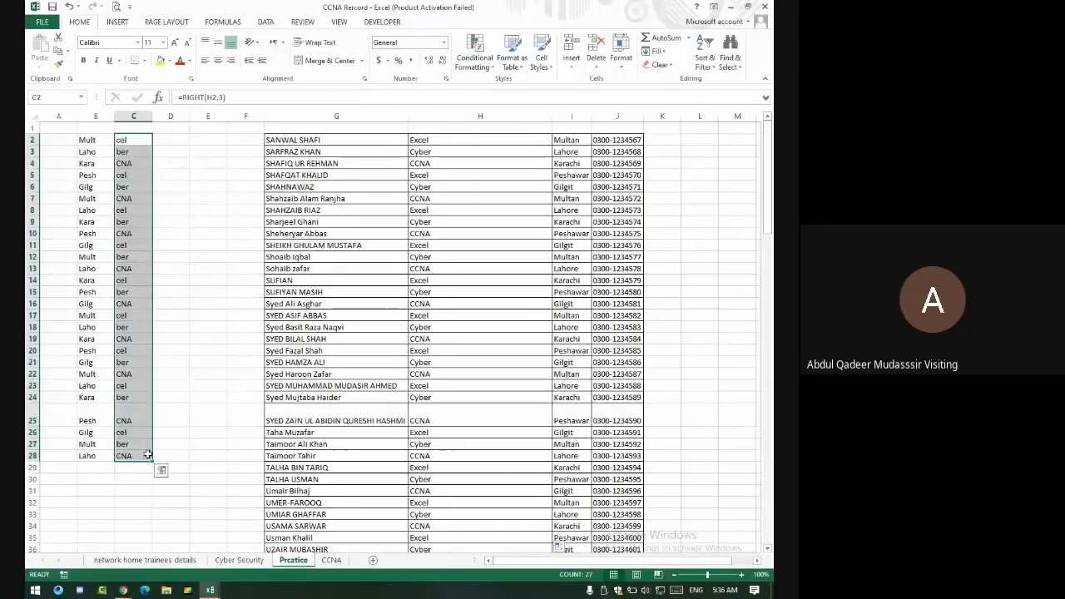
pyautogui.click(145, 140)
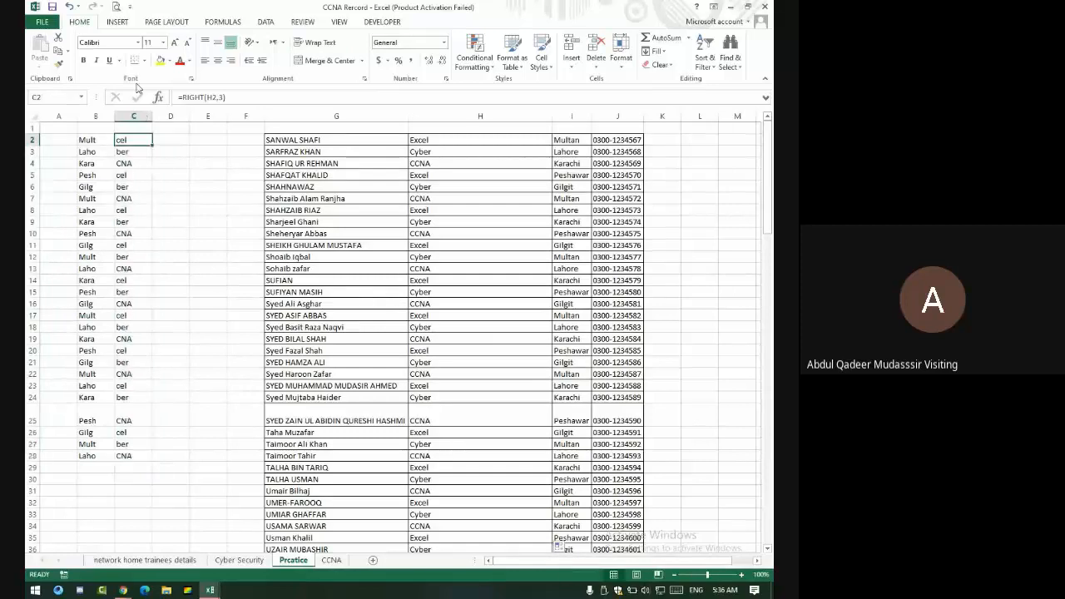
pyautogui.click(134, 160)
pyautogui.click(134, 149)
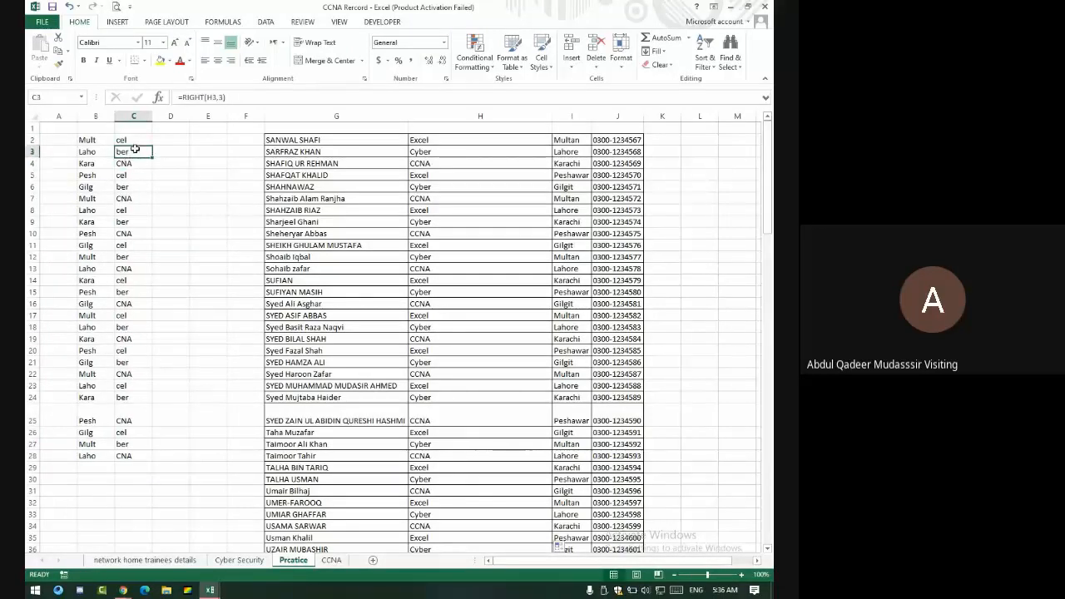
pyautogui.click(143, 163)
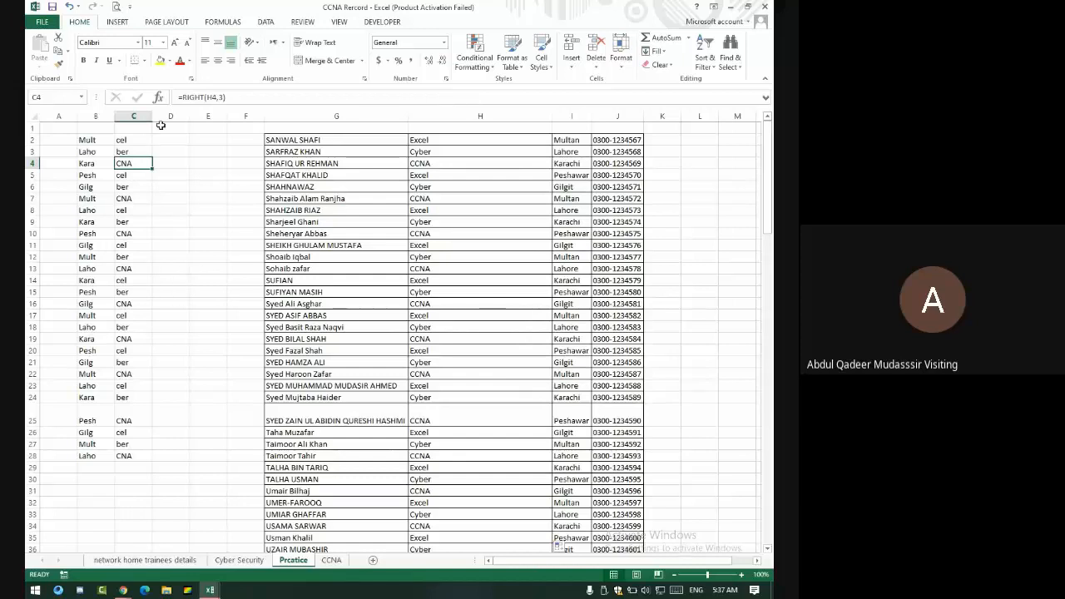
pyautogui.moveTo(133, 140); pyautogui.dragTo(135, 456)
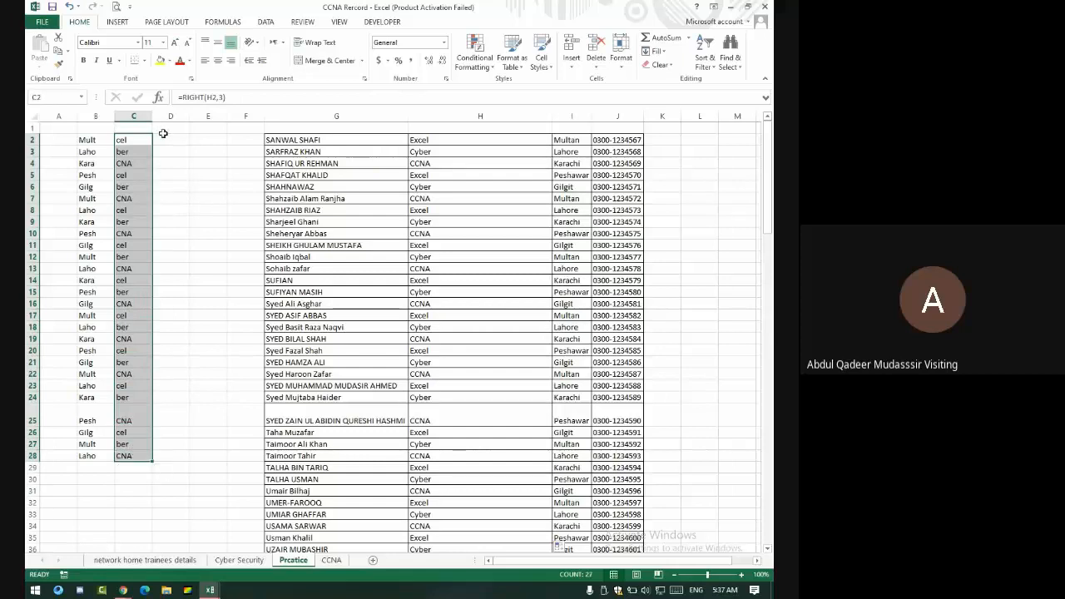
# Enter a CONCATENATE formula in D2 that joins the city code in B2 with a hyphen "-"
pyautogui.click(168, 139)
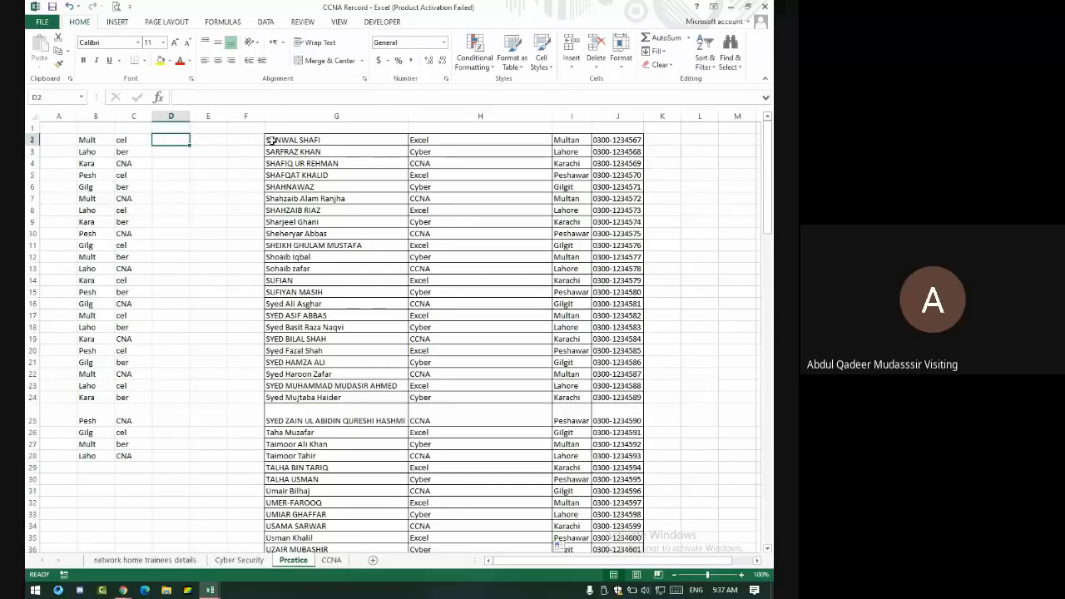
pyautogui.write('=co')
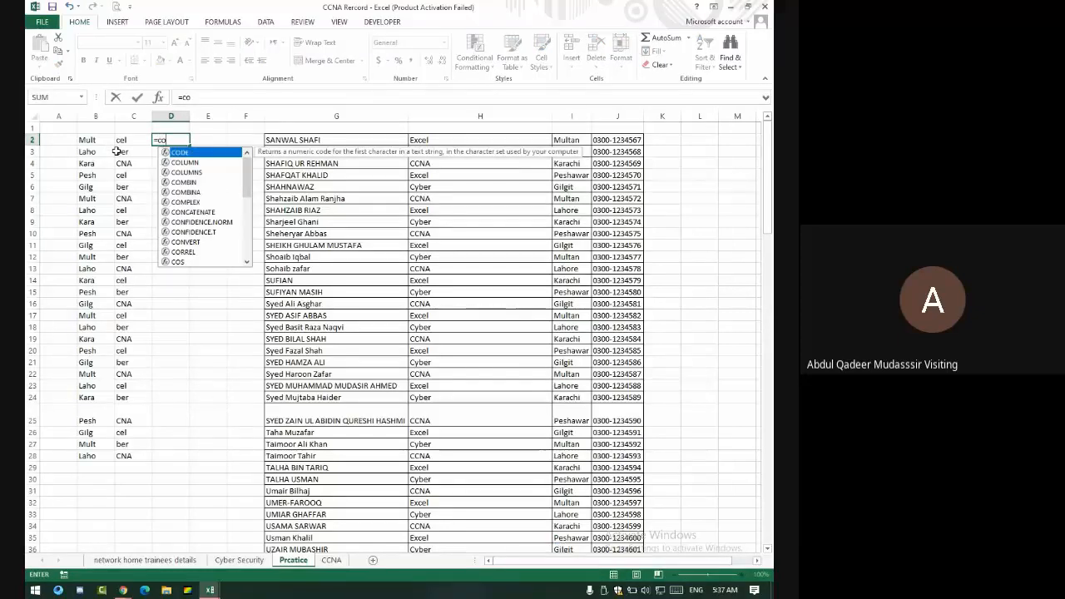
pyautogui.write('ncatenate(')
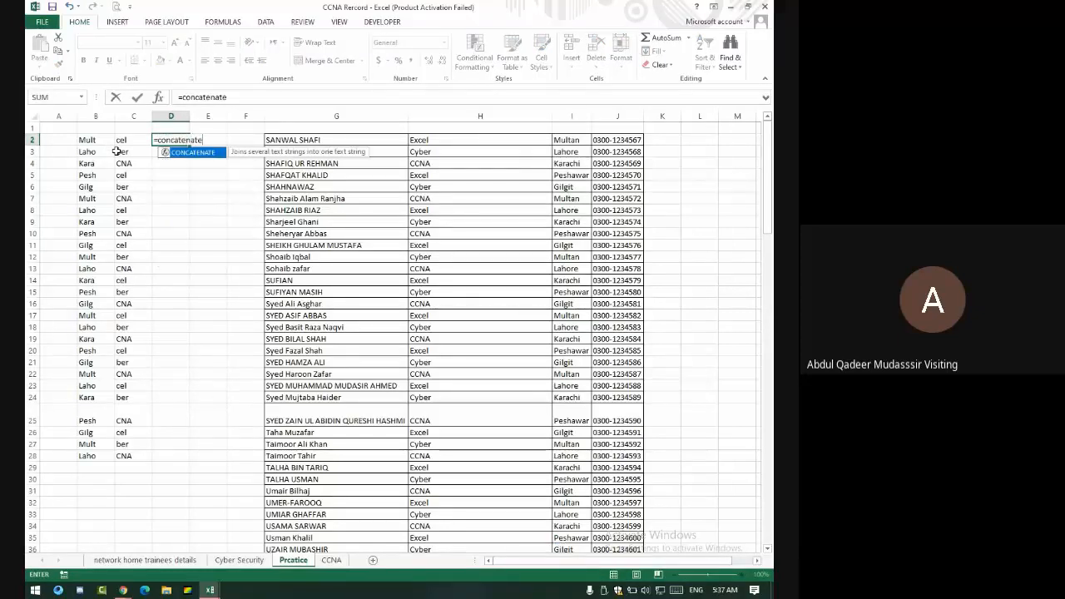
pyautogui.click(97, 141)
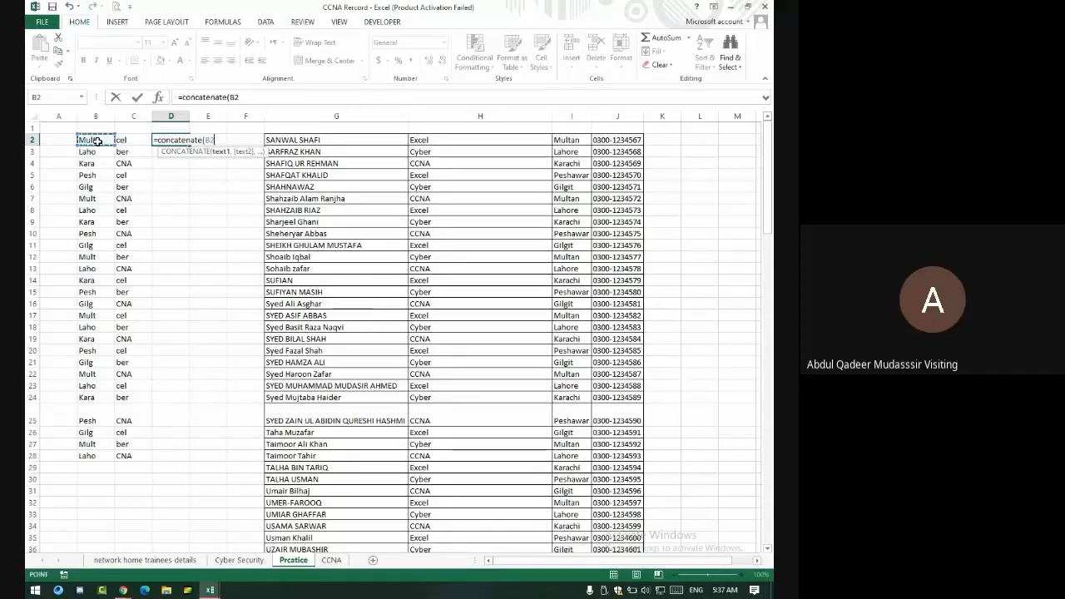
pyautogui.write('"')
pyautogui.write(',')
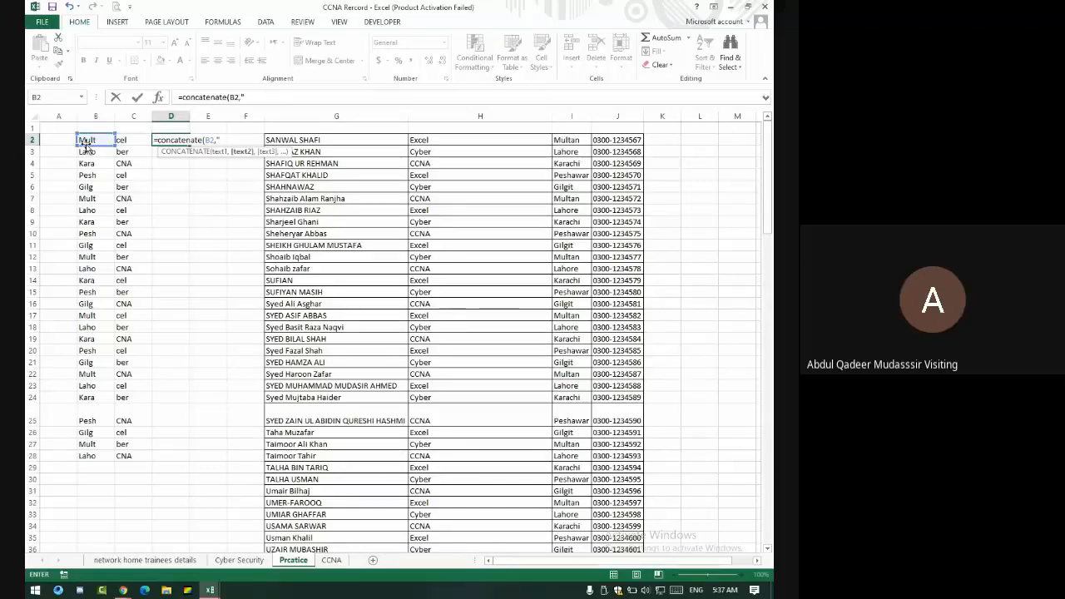
pyautogui.write('-')
pyautogui.write('-')
pyautogui.press('Left')
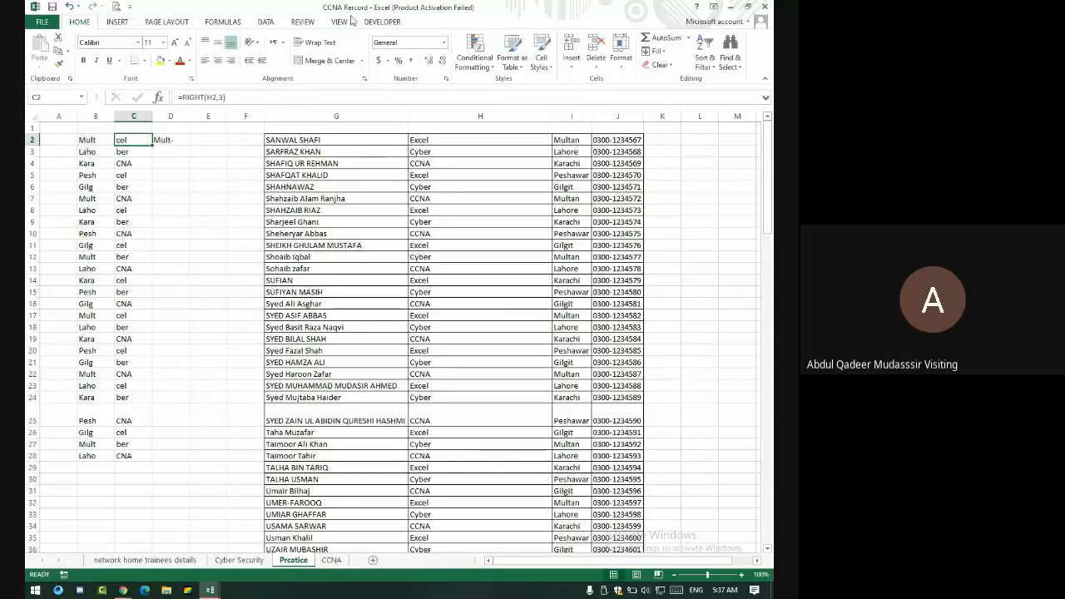
# Extend the CONCATENATE formula in D2 with C2, a space " " and the trainee name in G2
pyautogui.click(159, 142)
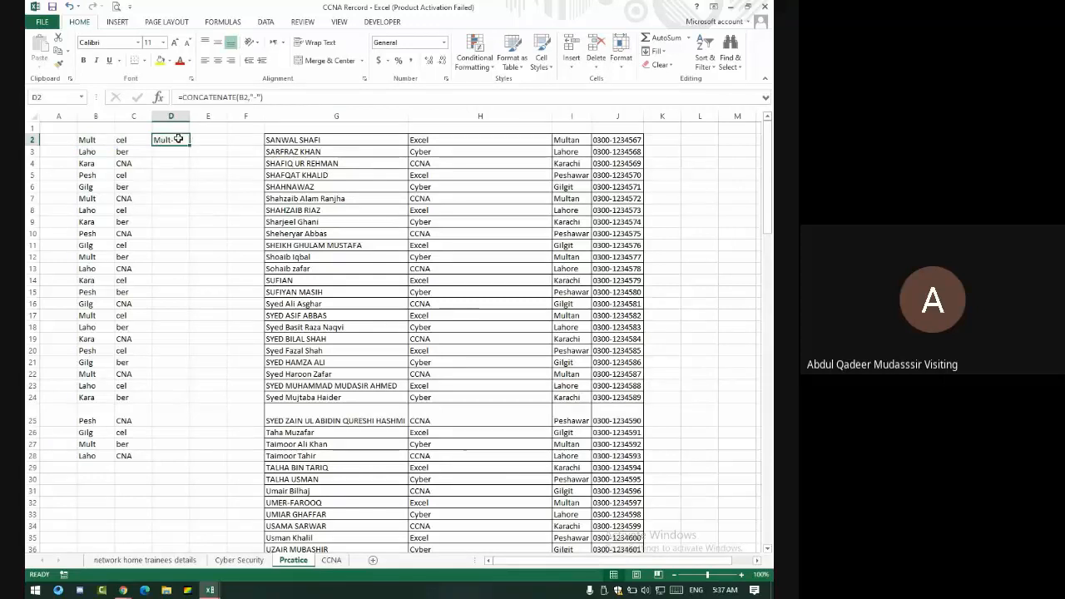
pyautogui.click(256, 98)
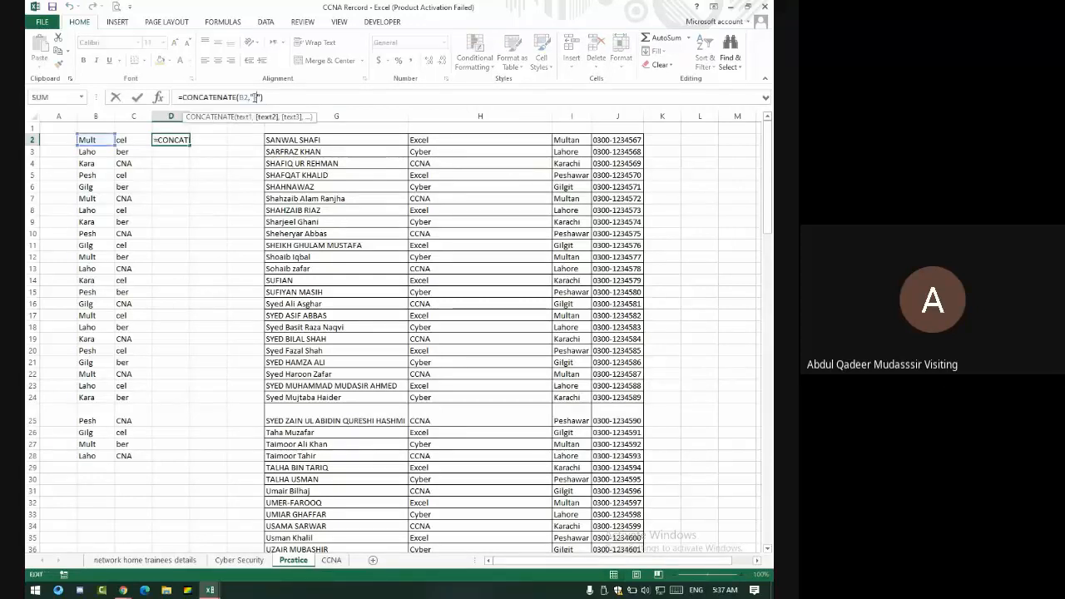
pyautogui.write(',')
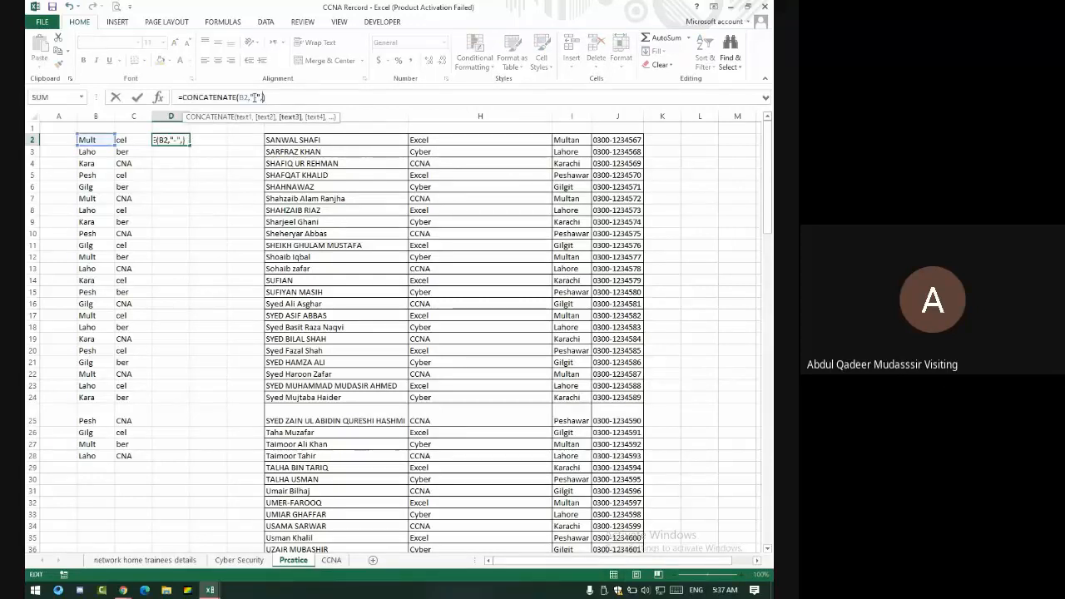
pyautogui.click(137, 139)
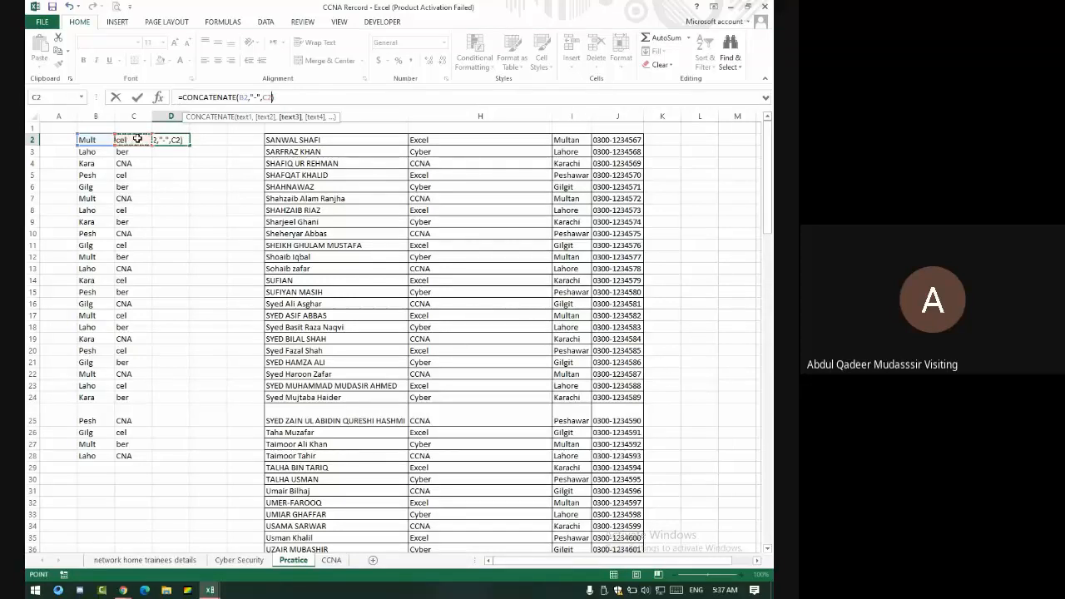
pyautogui.write(',"')
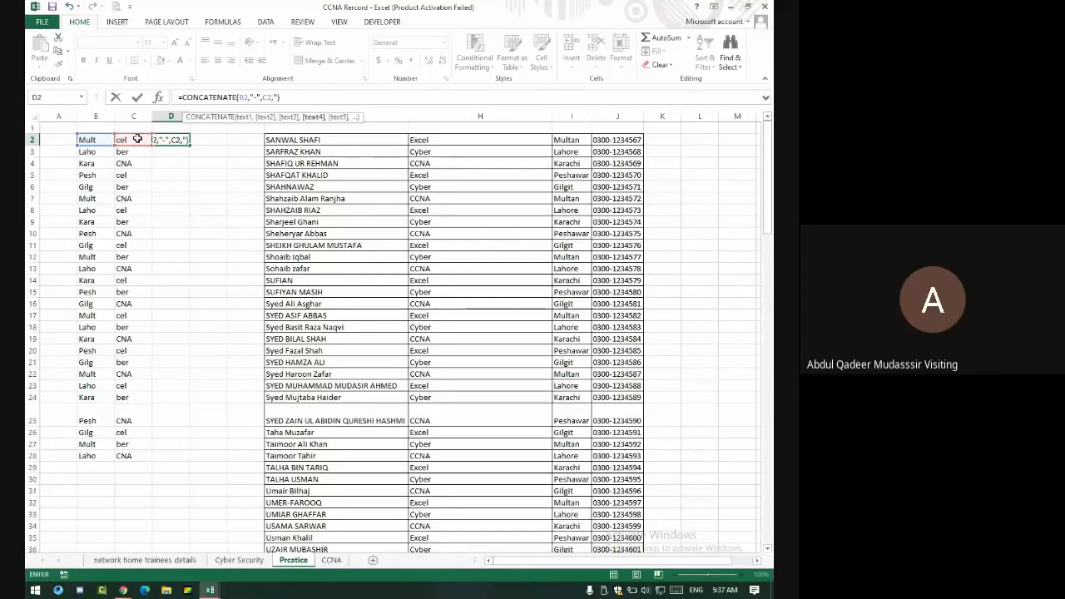
pyautogui.write('"')
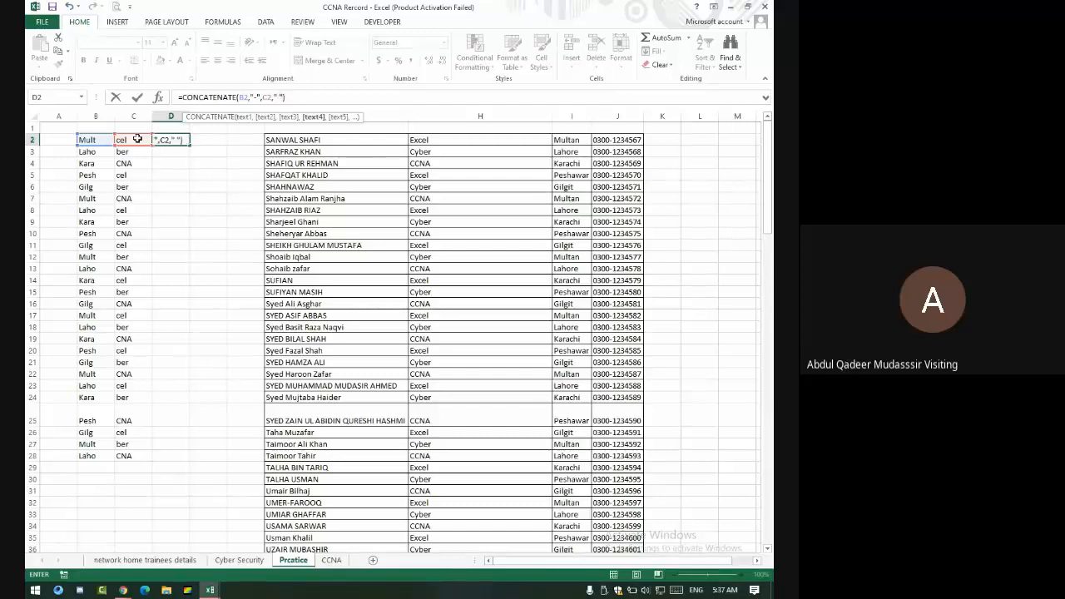
pyautogui.write(' ,')
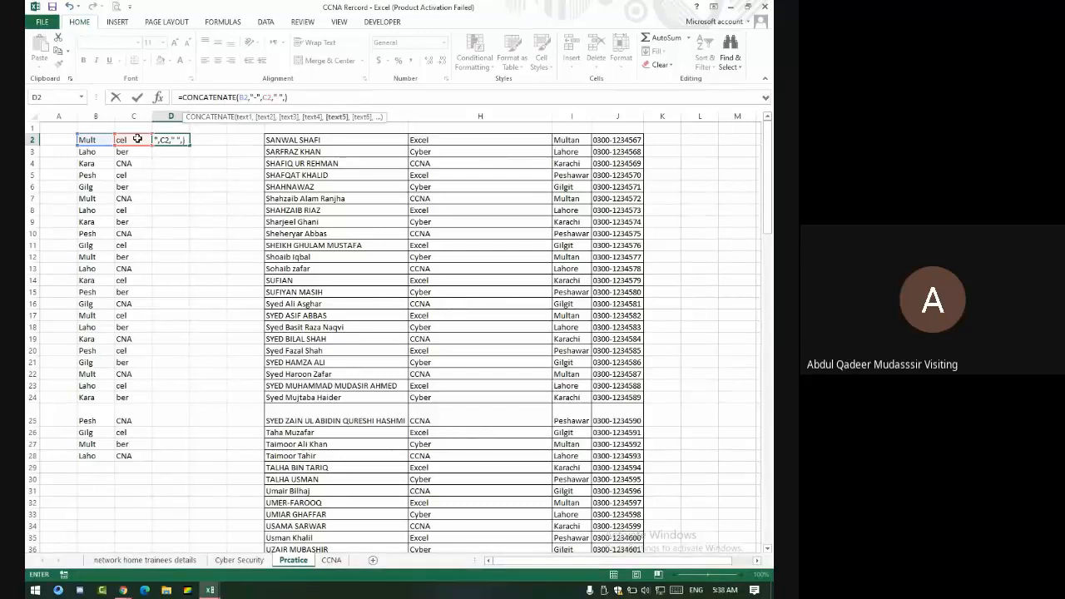
pyautogui.press('Right')
pyautogui.press('Right')
pyautogui.press('Right')
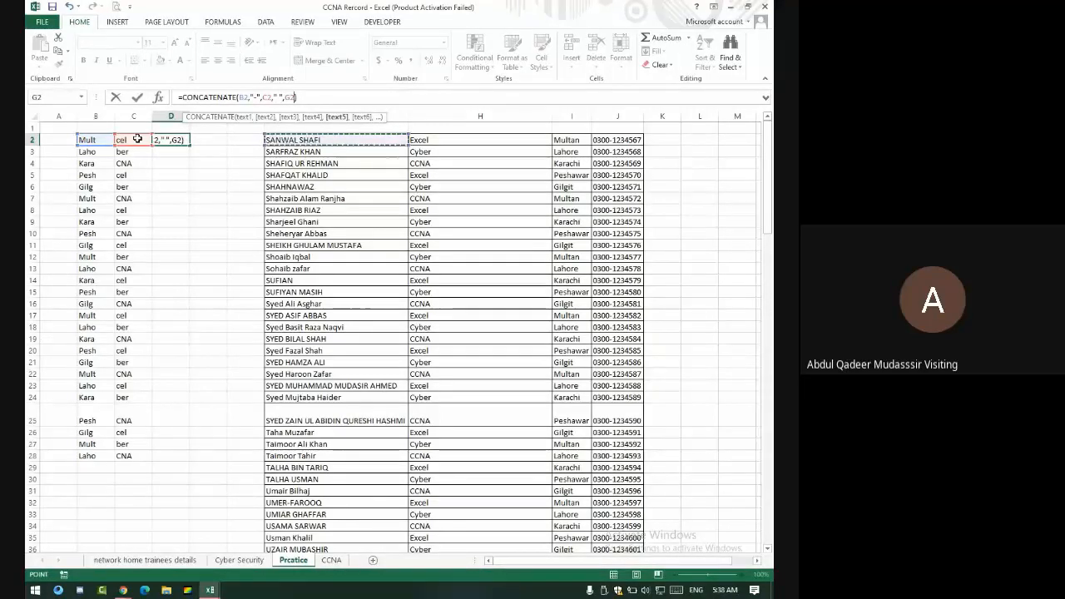
pyautogui.press('Return')
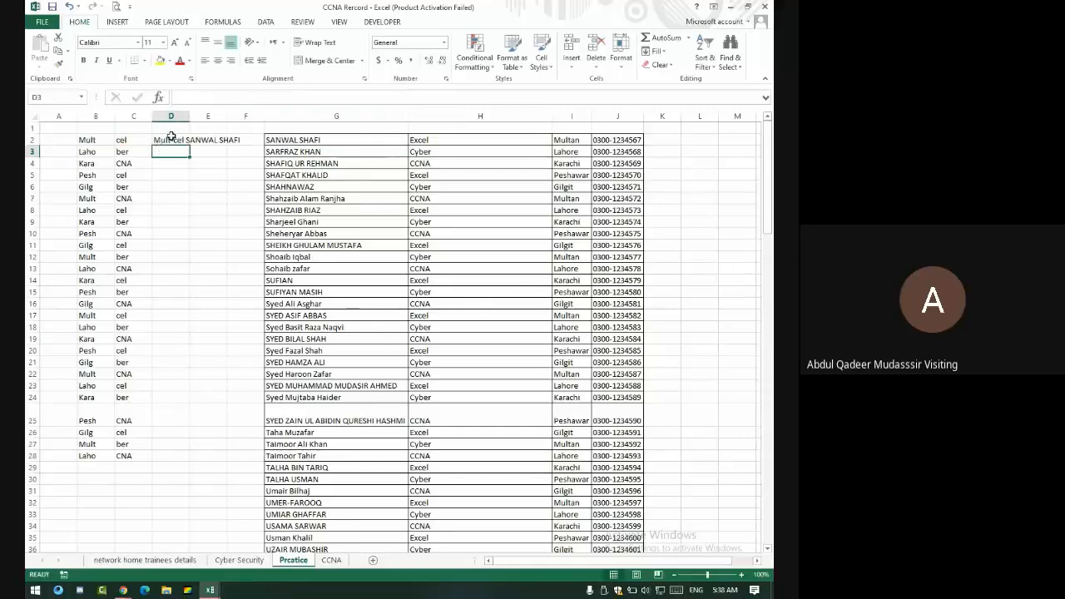
# Copy the CONCATENATE formula from D2 down to D28, and widen column F to make room for the joined text
pyautogui.click(168, 140)
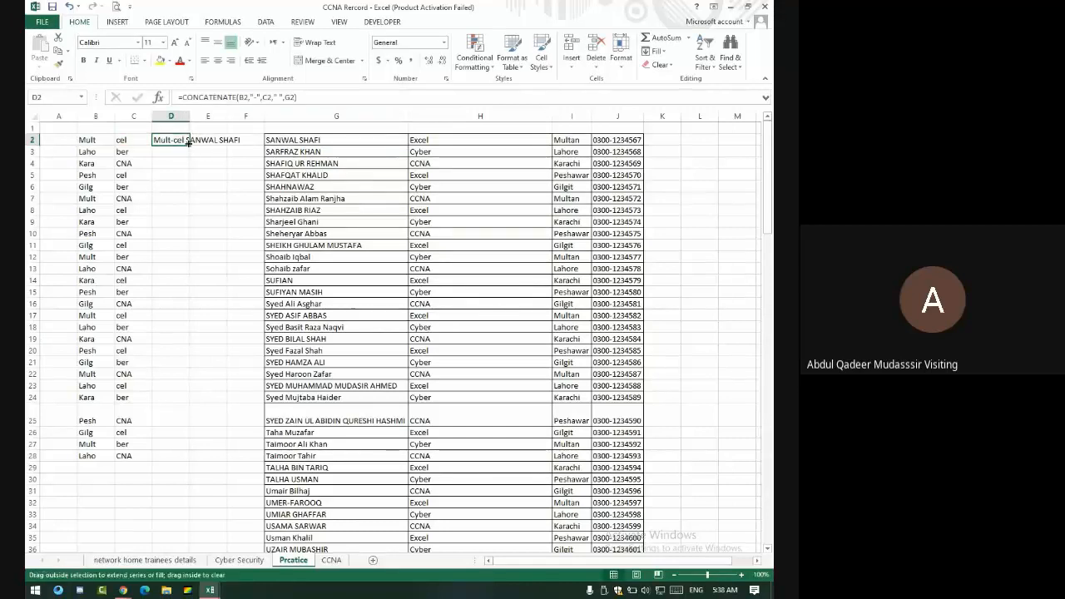
pyautogui.doubleClick(188, 143)
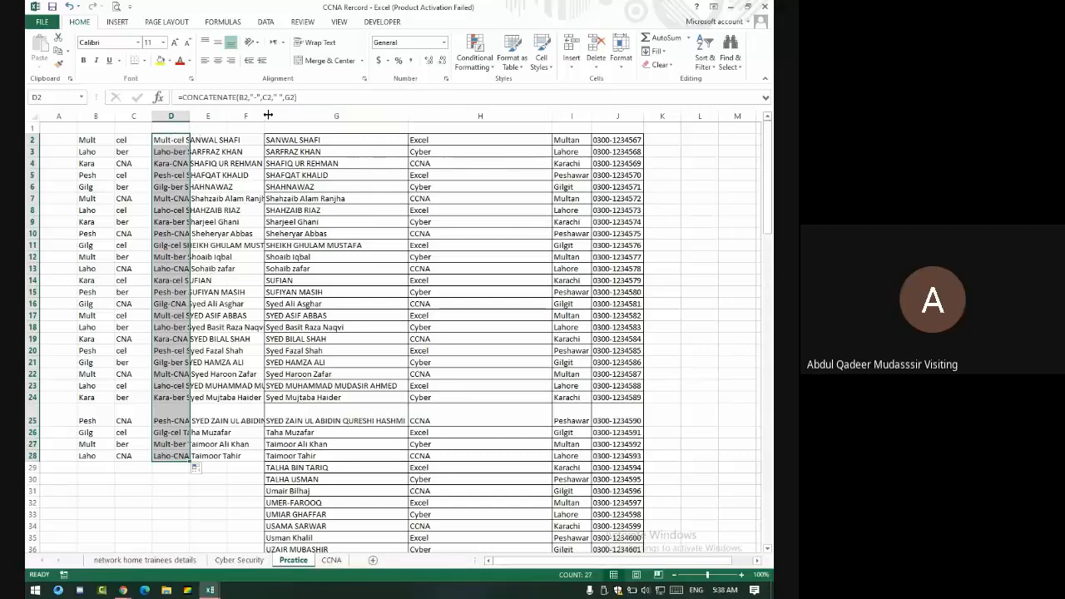
pyautogui.moveTo(268, 115); pyautogui.dragTo(306, 115)
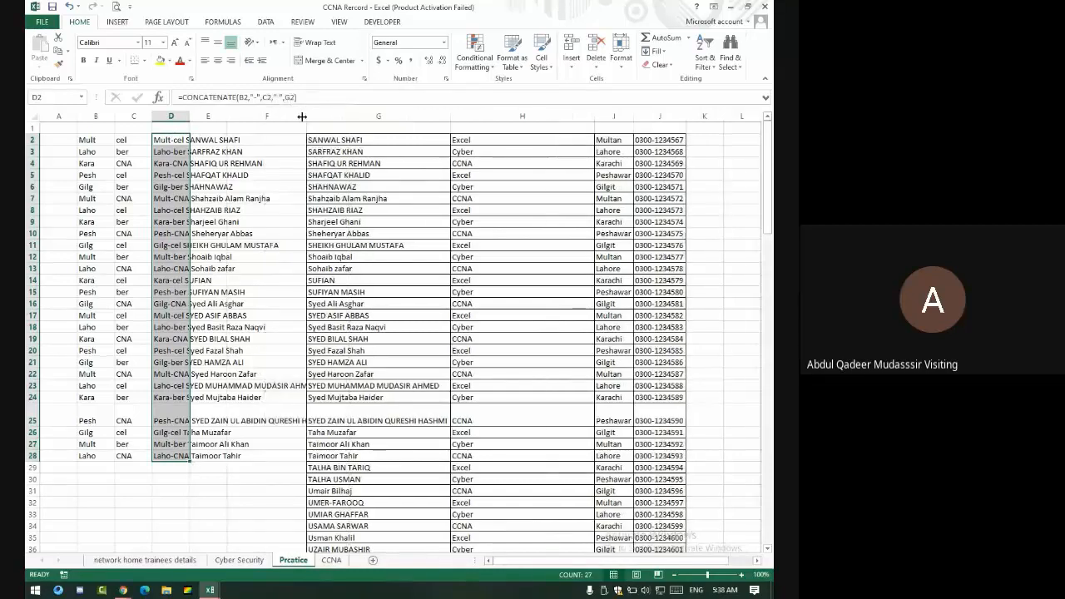
# Fit column D's width to its contents and review the joined text down the column
pyautogui.doubleClick(191, 115)
pyautogui.click(250, 199)
pyautogui.click(214, 144)
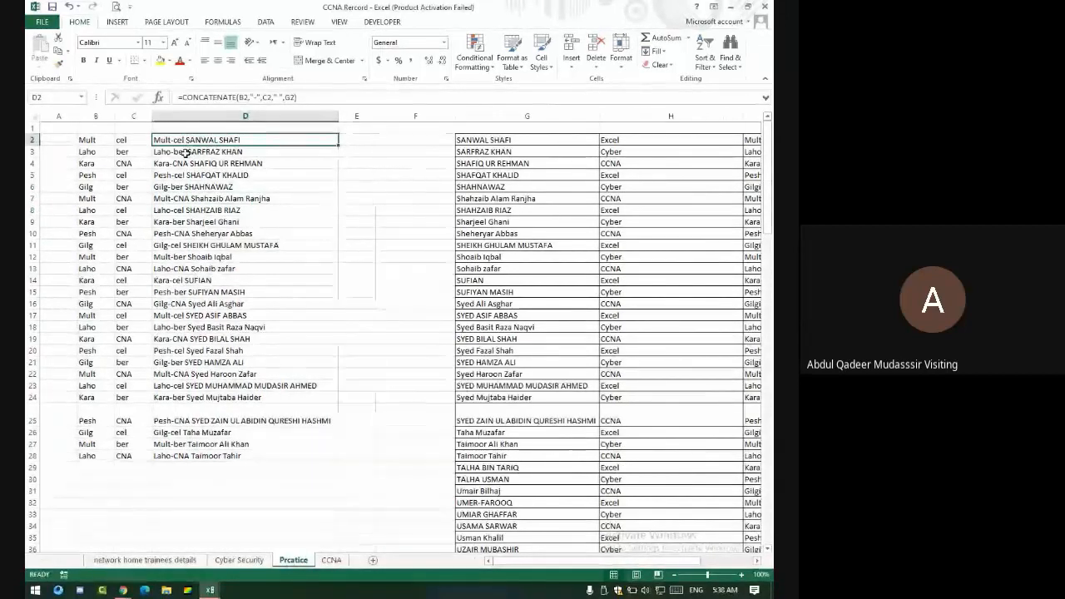
pyautogui.click(220, 163)
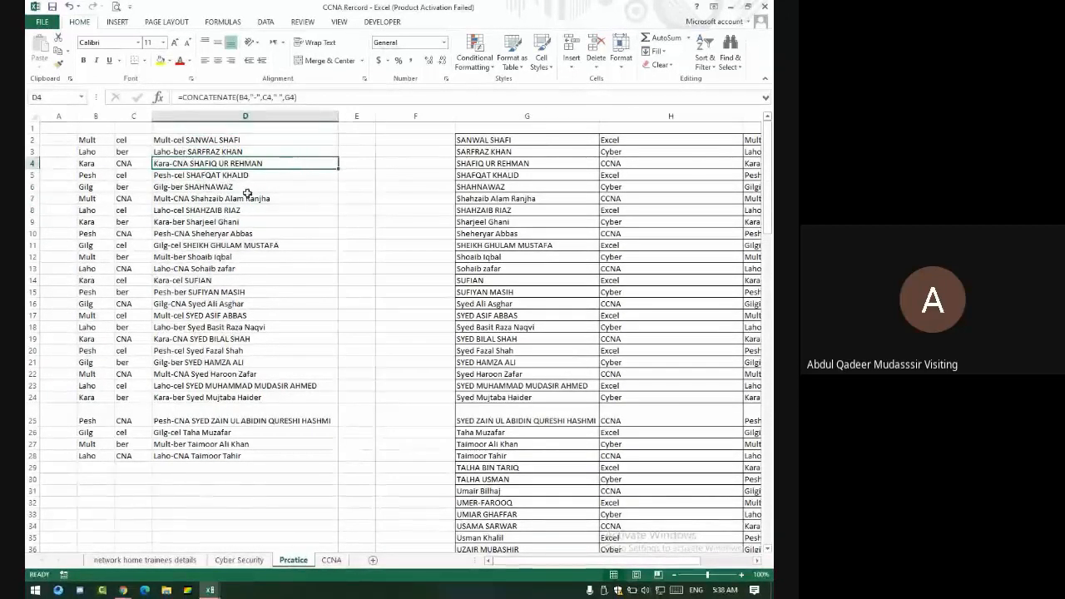
pyautogui.moveTo(247, 186); pyautogui.dragTo(247, 427)
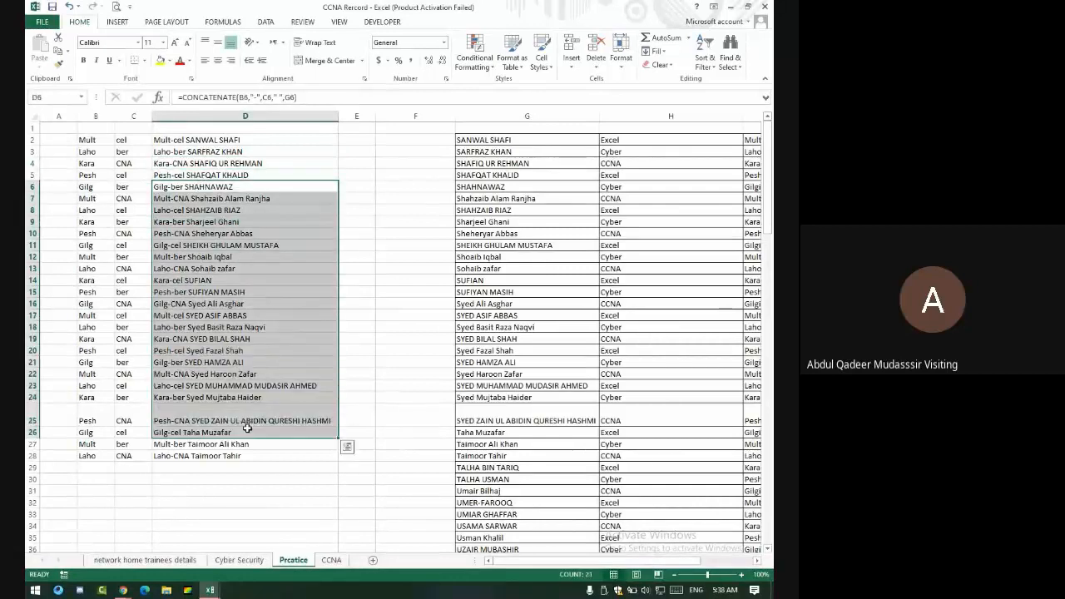
# Delete the course column H from the sheet
pyautogui.click(741, 174)
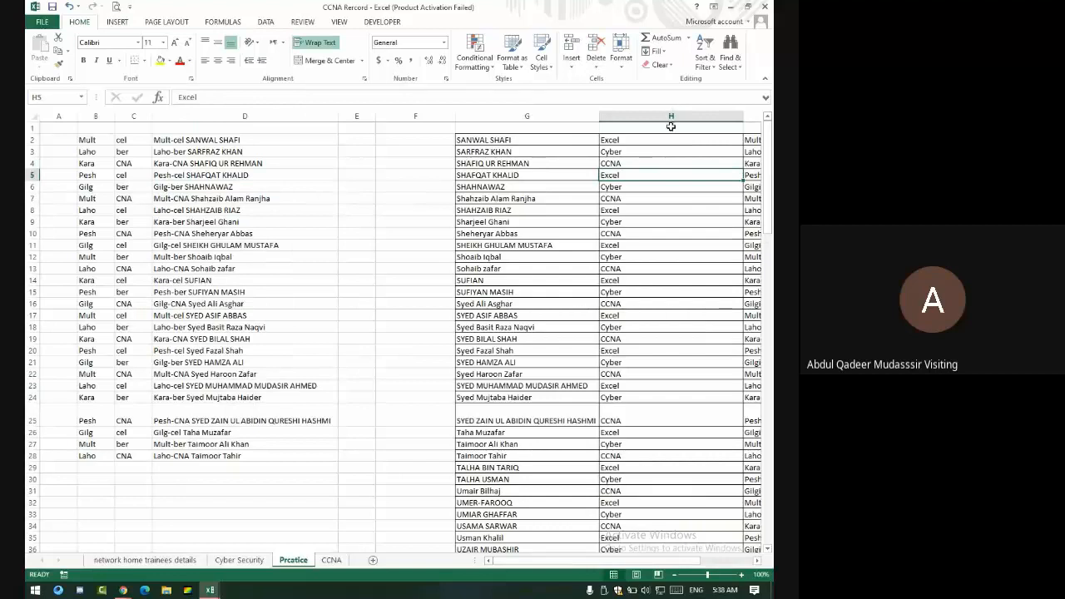
pyautogui.rightClick(671, 116)
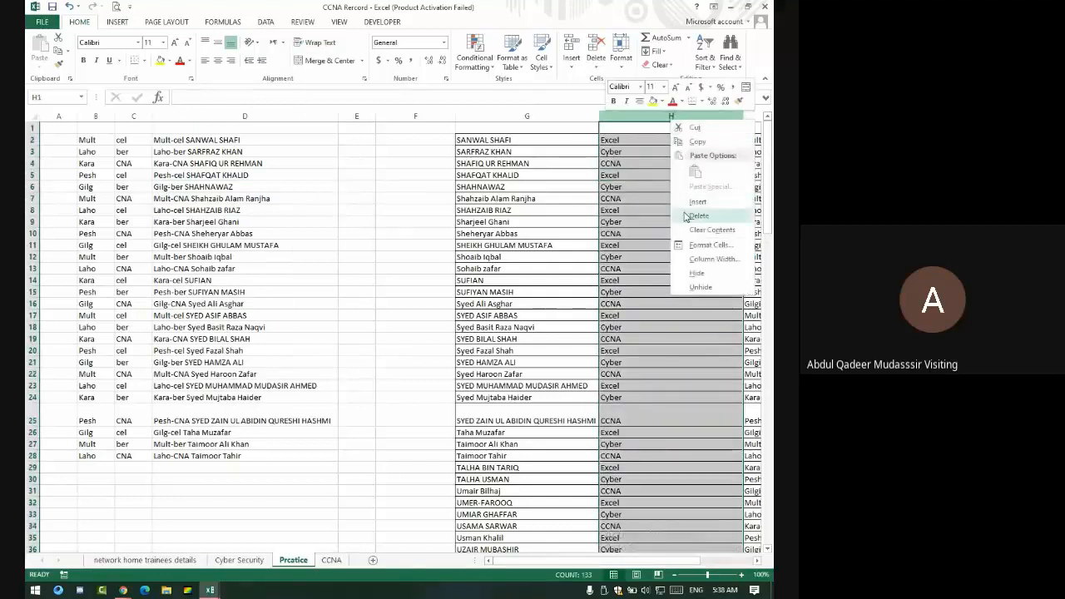
pyautogui.click(695, 216)
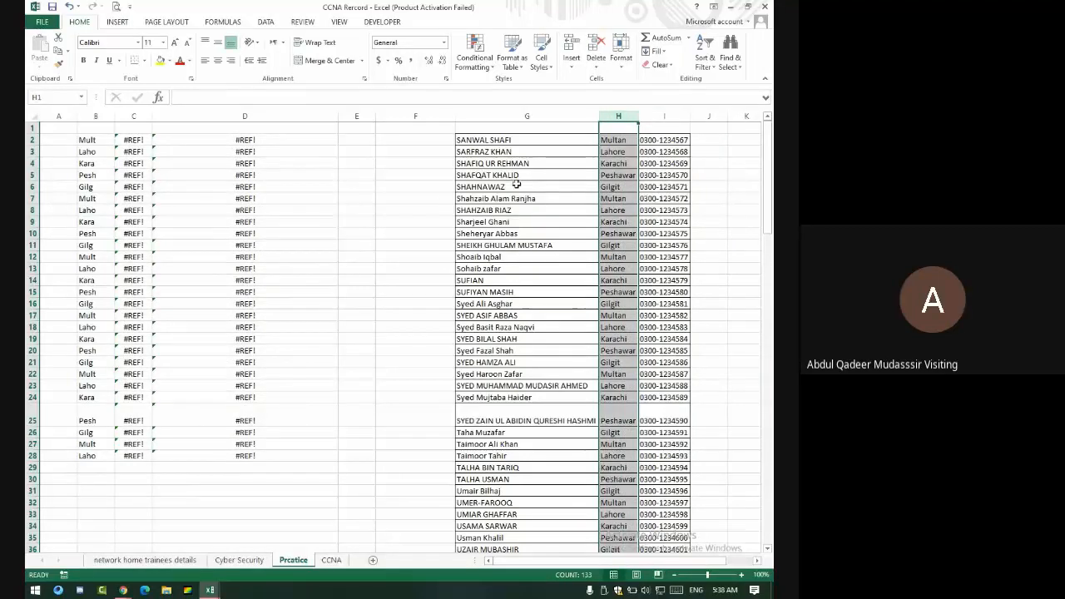
# Extract the first 4 characters of the phone number in I2 into E2 with LEFT, and copy the formula down to E28
pyautogui.click(367, 142)
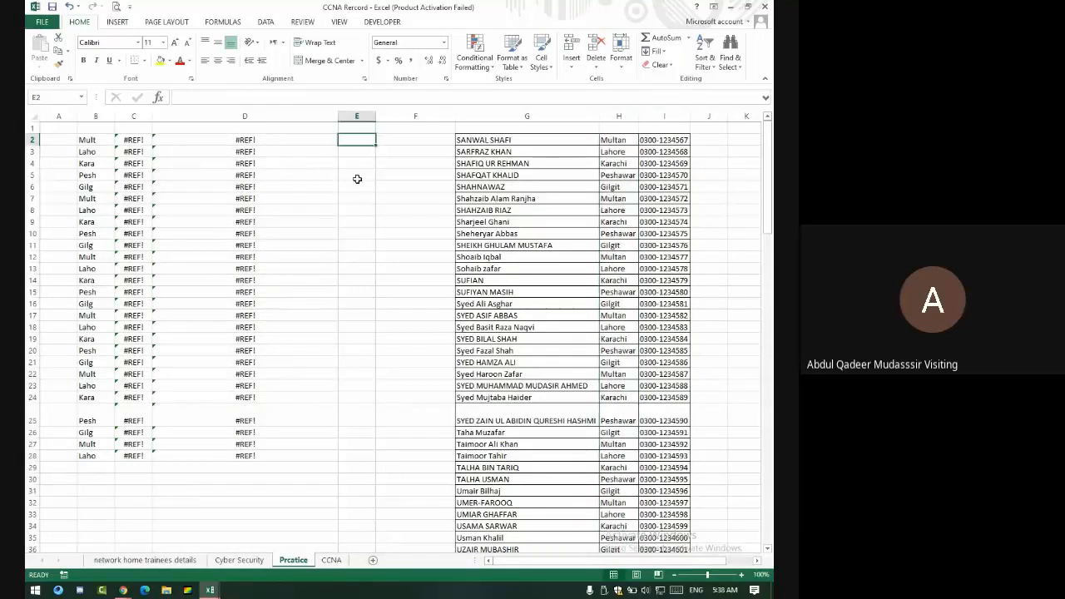
pyautogui.write('=')
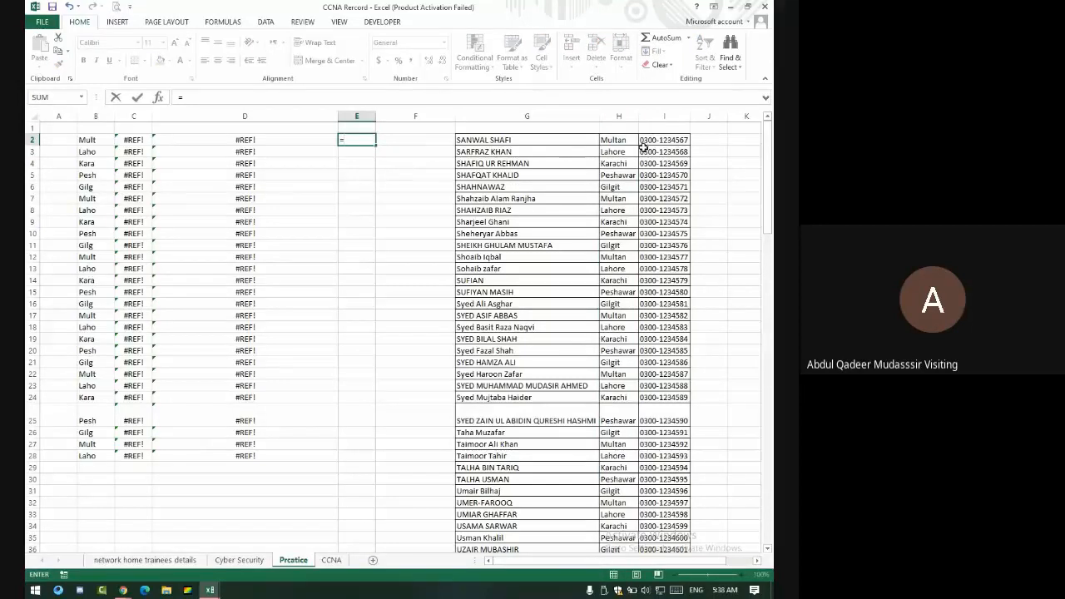
pyautogui.write('leftr')
pyautogui.press('BackSpace')
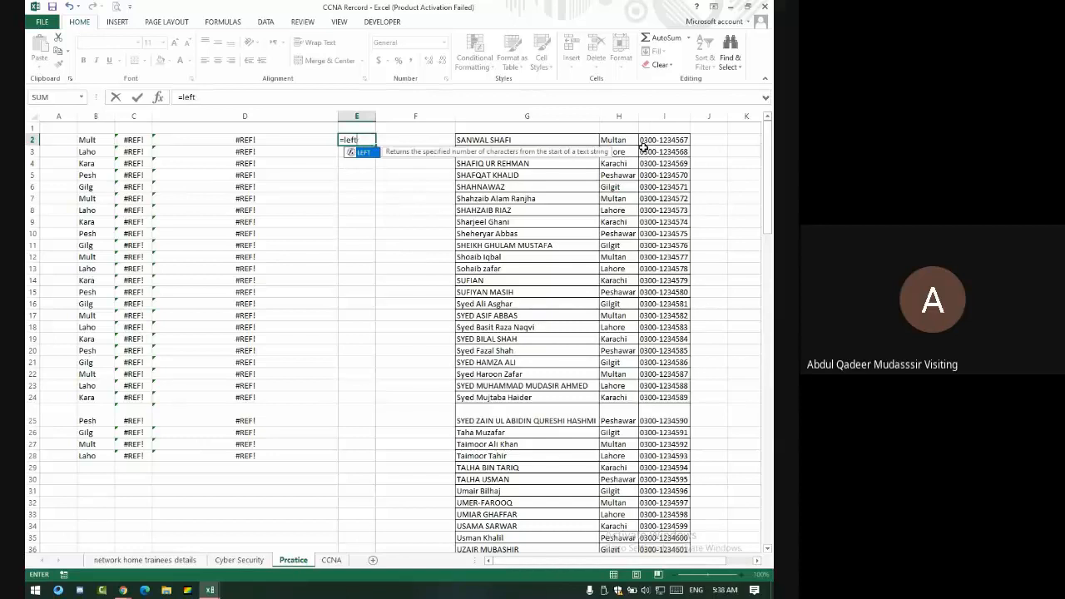
pyautogui.write('(')
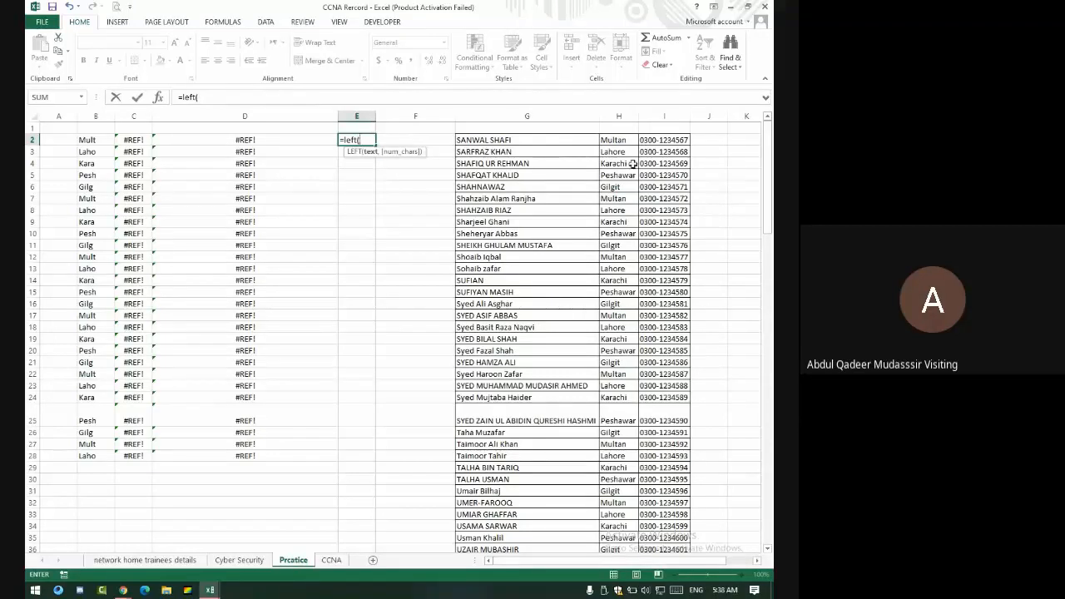
pyautogui.click(667, 139)
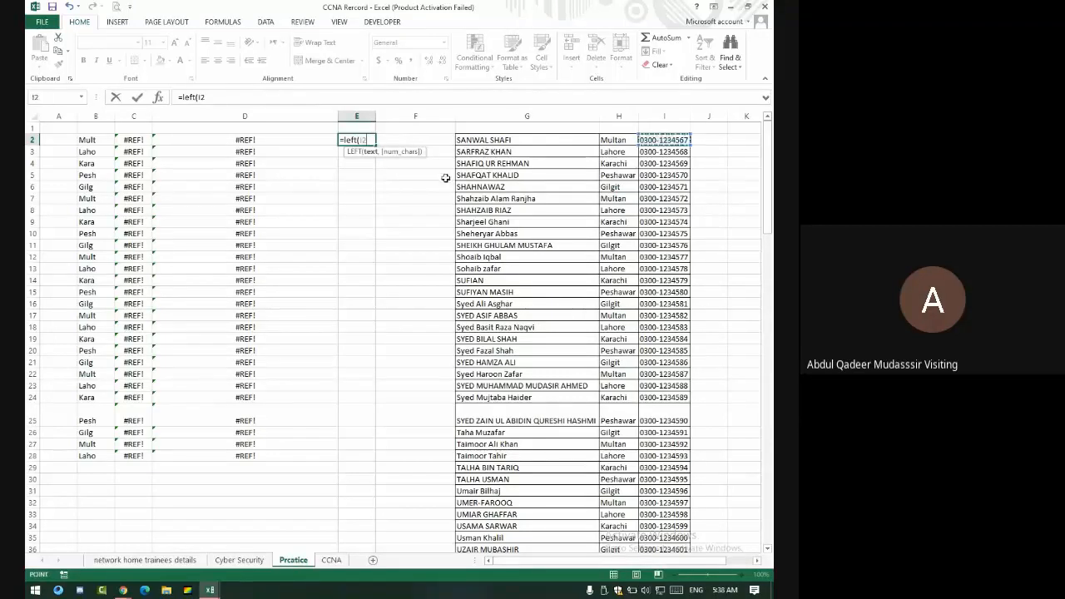
pyautogui.write(',4')
pyautogui.press('Return')
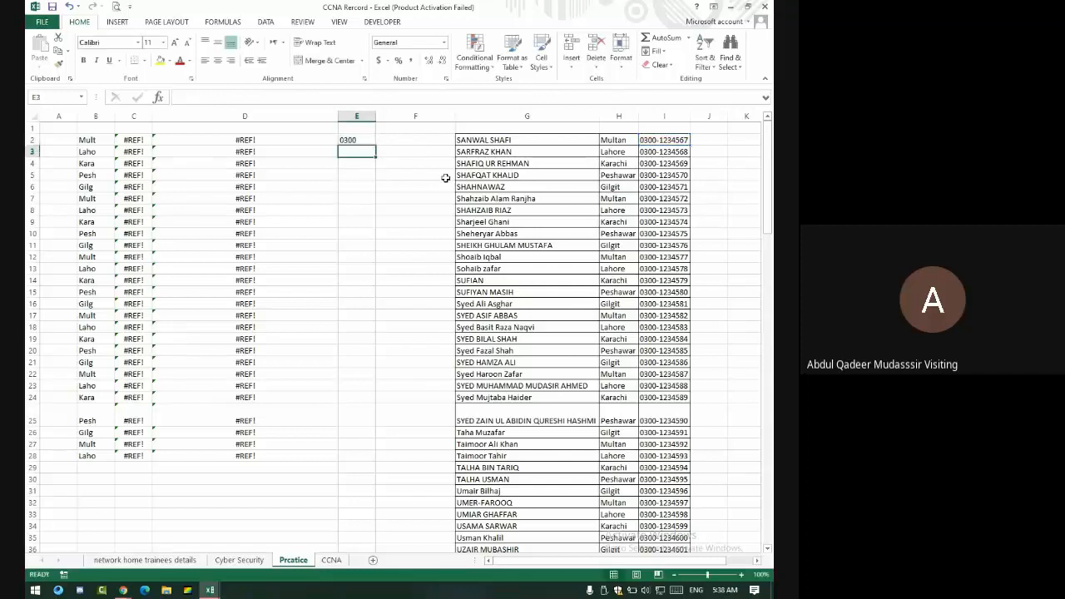
pyautogui.click(350, 139)
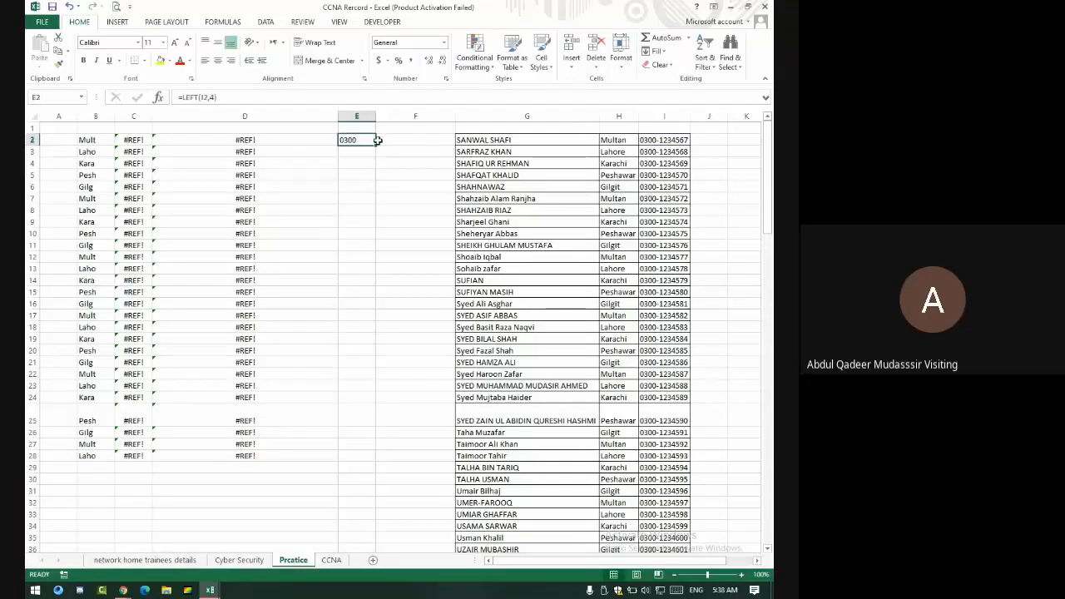
pyautogui.doubleClick(377, 140)
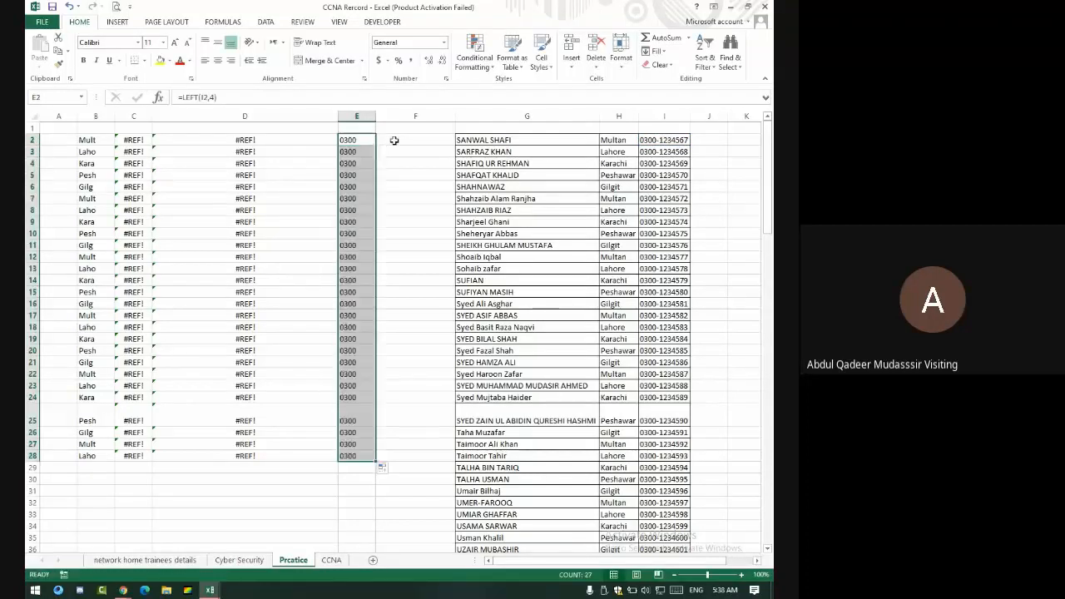
# Enter a RIGHT formula in F2 that refers to the phone number in I2, without a character count
pyautogui.click(396, 137)
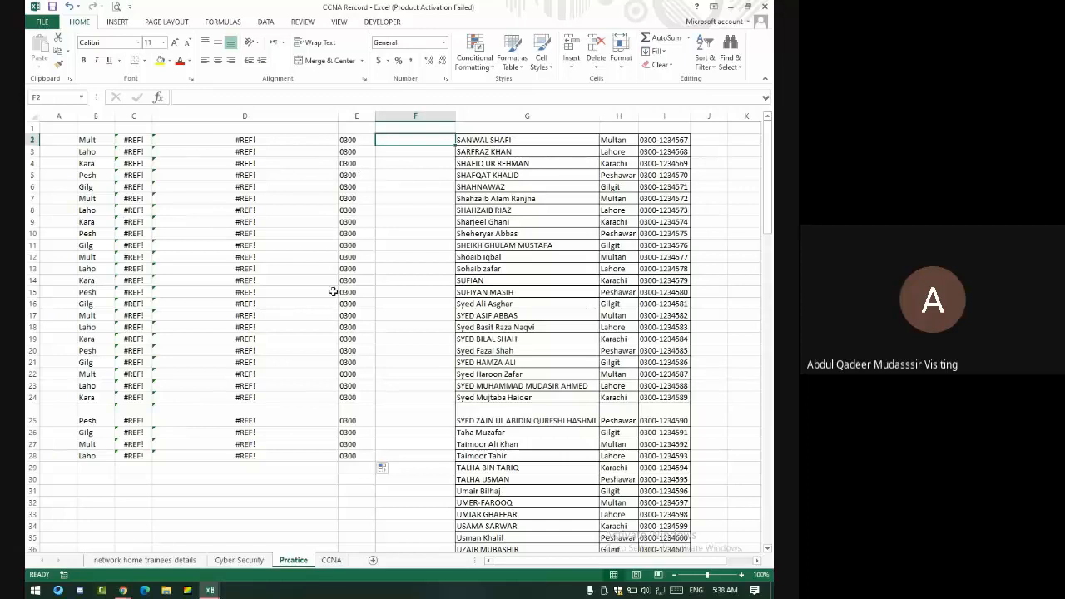
pyautogui.write('=')
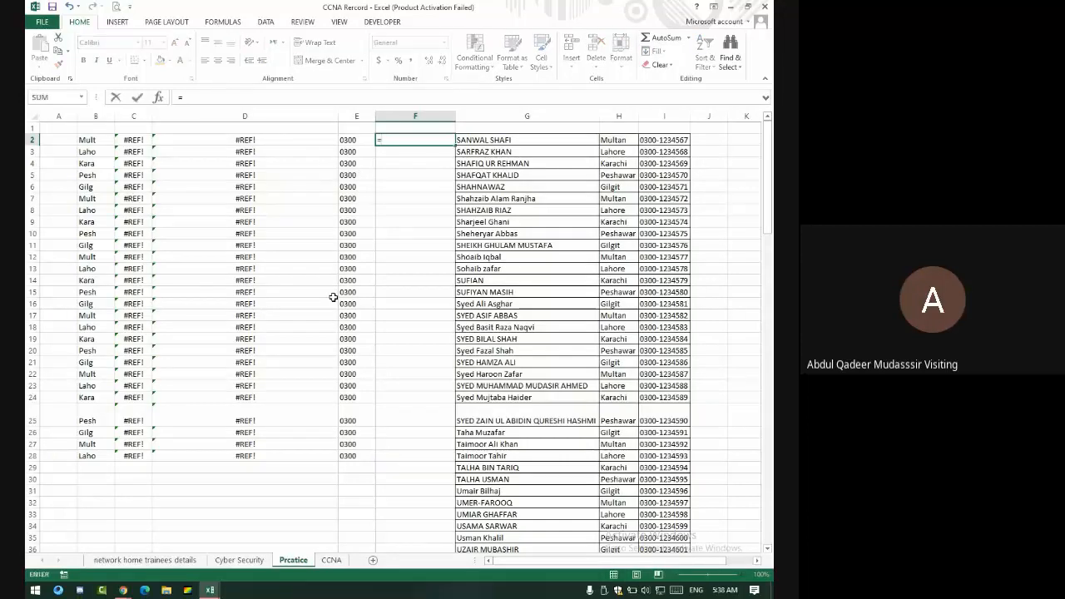
pyautogui.write('right')
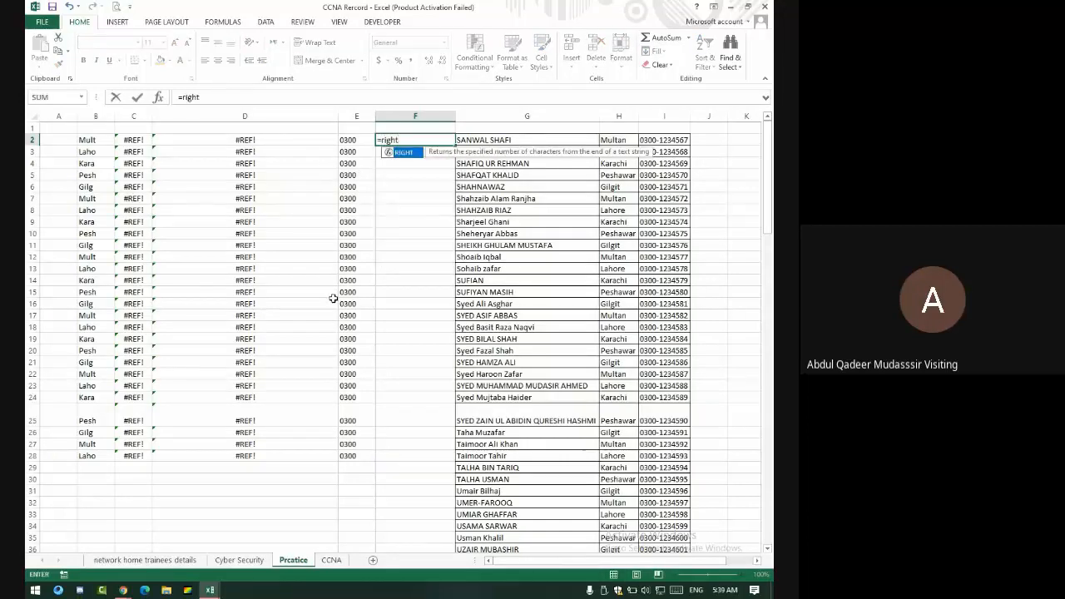
pyautogui.write('(')
pyautogui.click(671, 139)
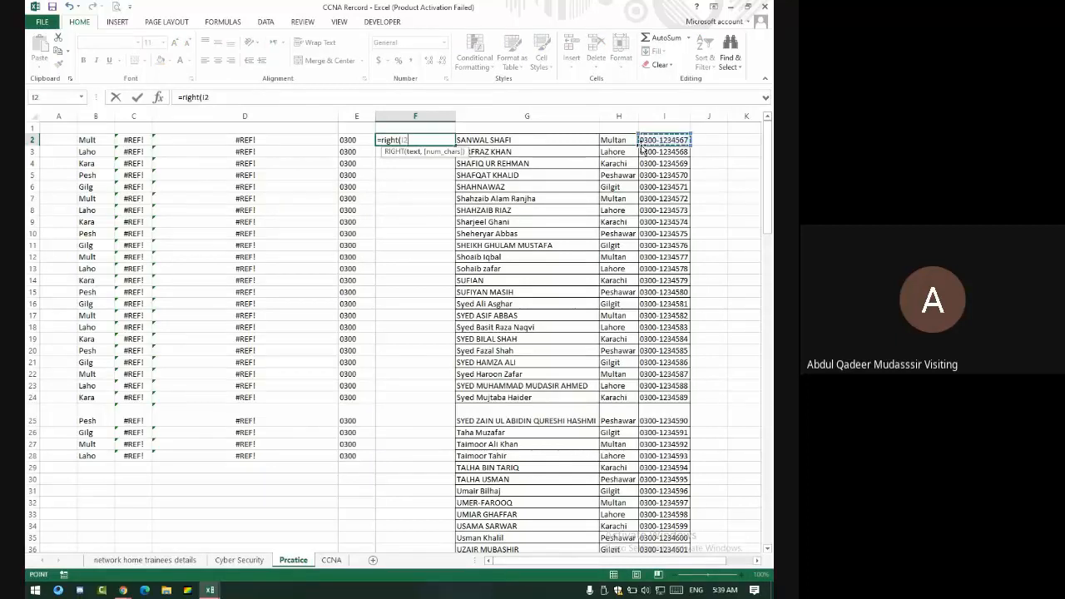
pyautogui.press('Return')
# Set the RIGHT formula in F2 to extract 7 characters and copy it down column F
pyautogui.click(424, 139)
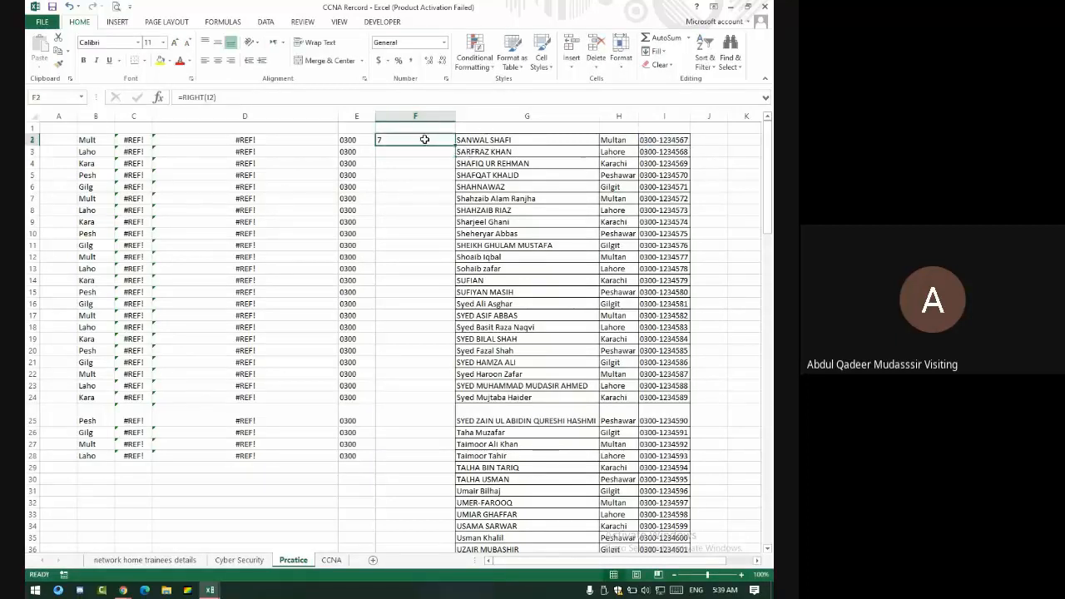
pyautogui.doubleClick(425, 139)
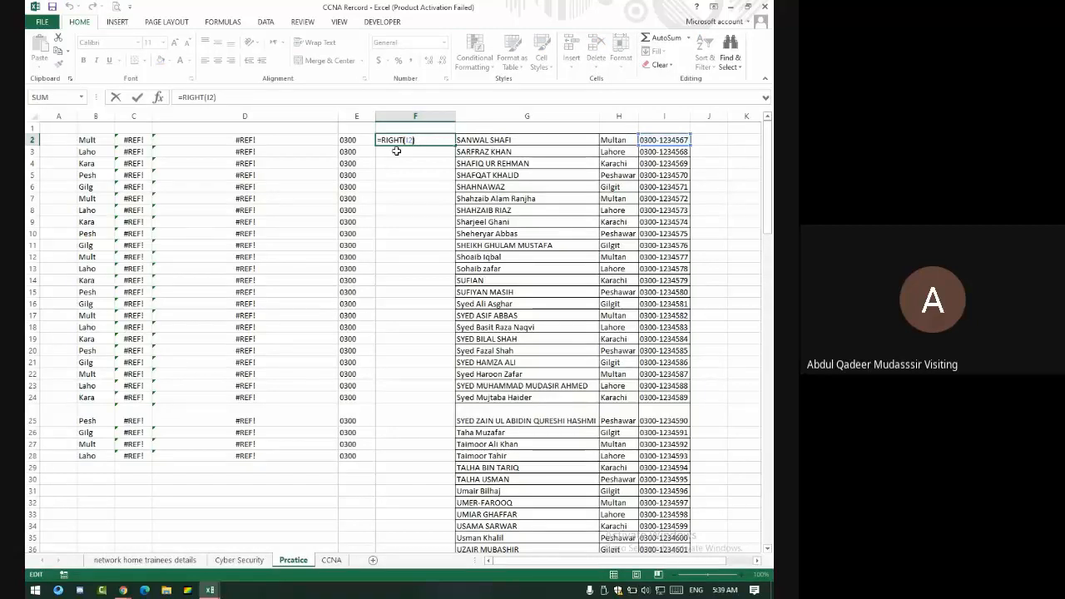
pyautogui.write(',7')
pyautogui.hotkey('ctrl', 'Return')
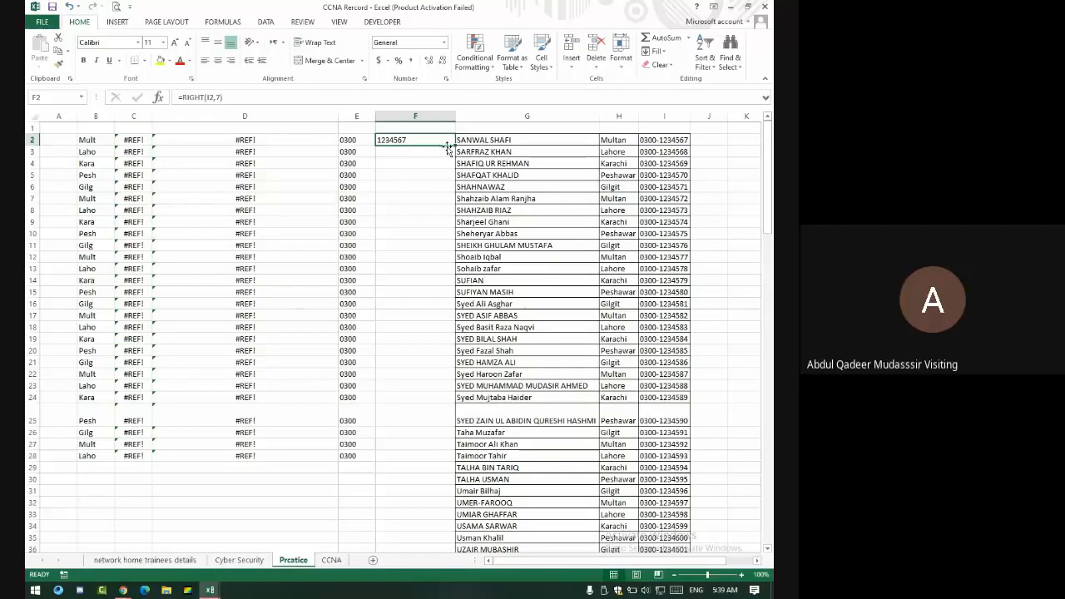
pyautogui.moveTo(455, 145); pyautogui.dragTo(455, 146)
pyautogui.doubleClick(455, 146)
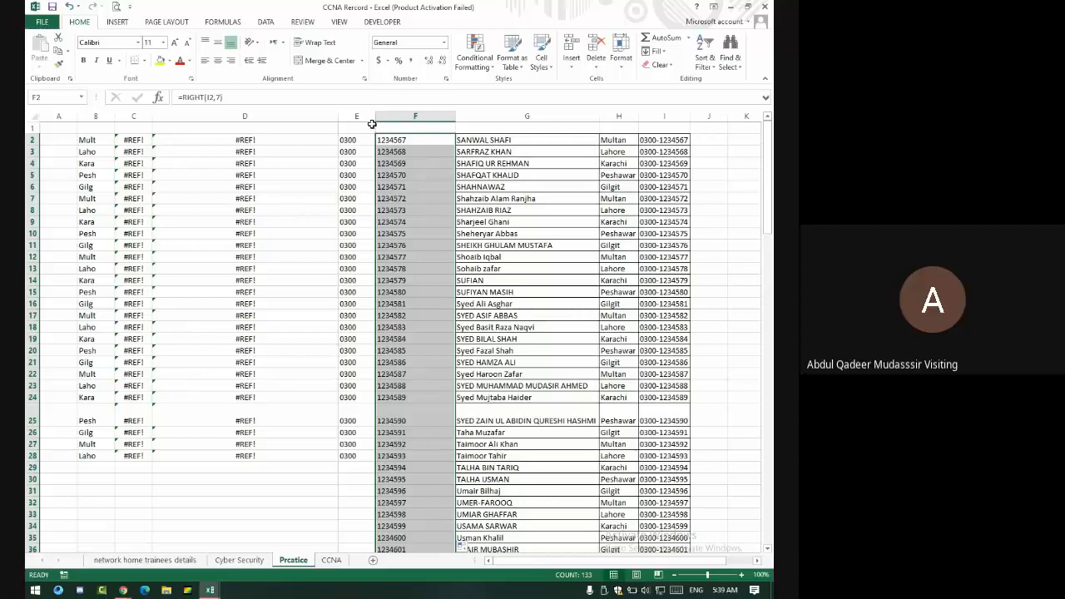
# Examine the split phone prefixes and remaining digits in columns E and F
pyautogui.moveTo(366, 129); pyautogui.dragTo(391, 506)
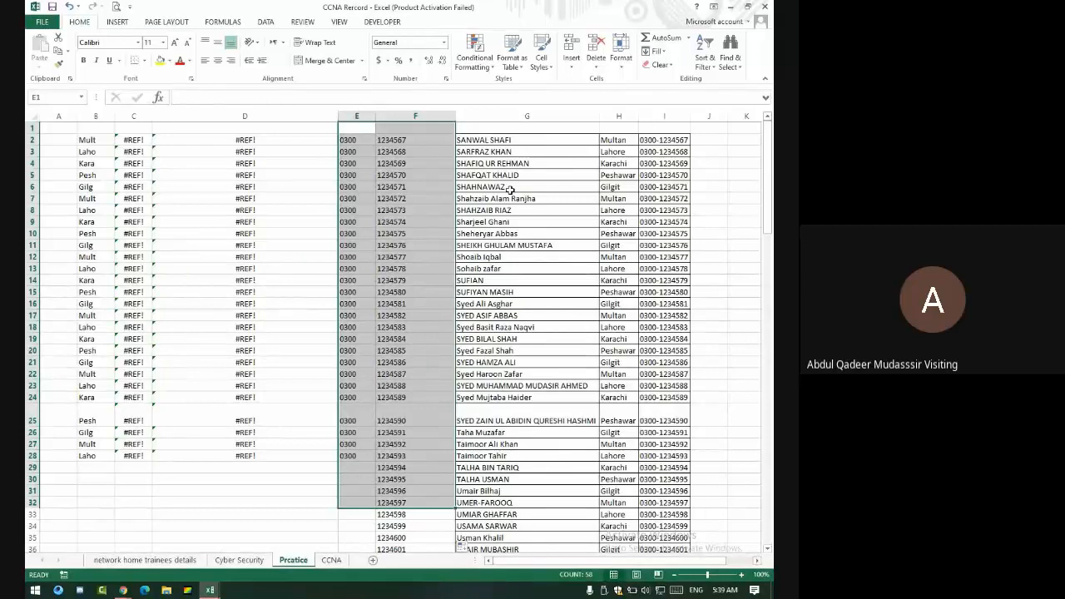
pyautogui.press('Down')
pyautogui.press('Down')
pyautogui.press('Down')
pyautogui.press('Down')
pyautogui.press('Down')
pyautogui.press('Down')
pyautogui.press('Down')
pyautogui.press('Down')
pyautogui.press('Down')
pyautogui.press('Down')
pyautogui.press('Down')
pyautogui.press('Down')
pyautogui.press('Down')
pyautogui.press('Down')
pyautogui.press('Down')
pyautogui.press('Down')
pyautogui.press('Down')
pyautogui.press('Down')
pyautogui.press('Down')
pyautogui.press('Down')
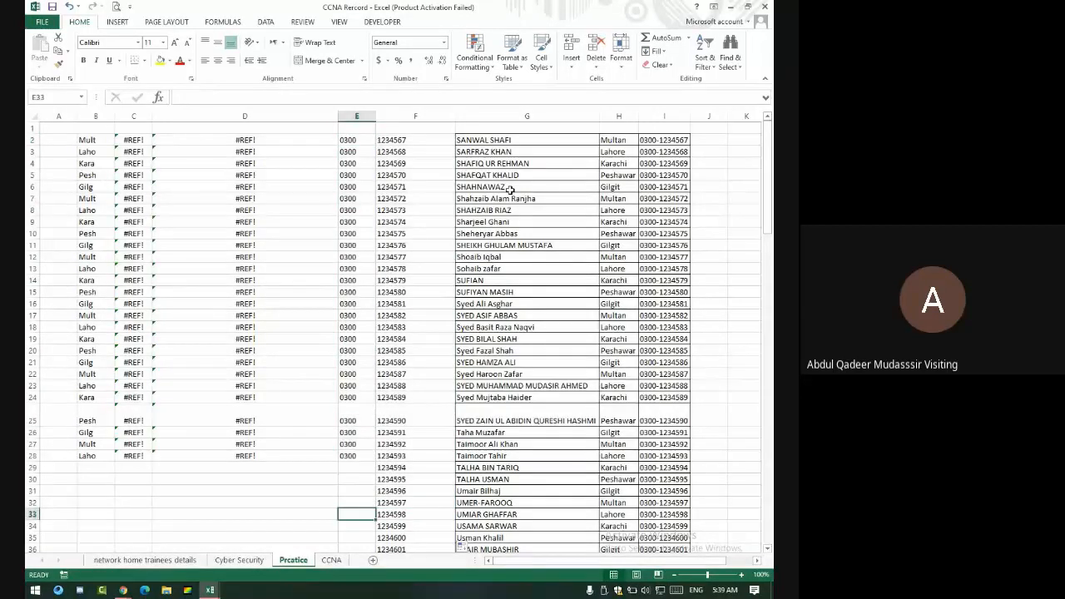
# Enter a MID formula in B43 that extracts 5 characters from the name in G43, starting at character 7
pyautogui.scroll(-10, 274, 242)
pyautogui.click(111, 270)
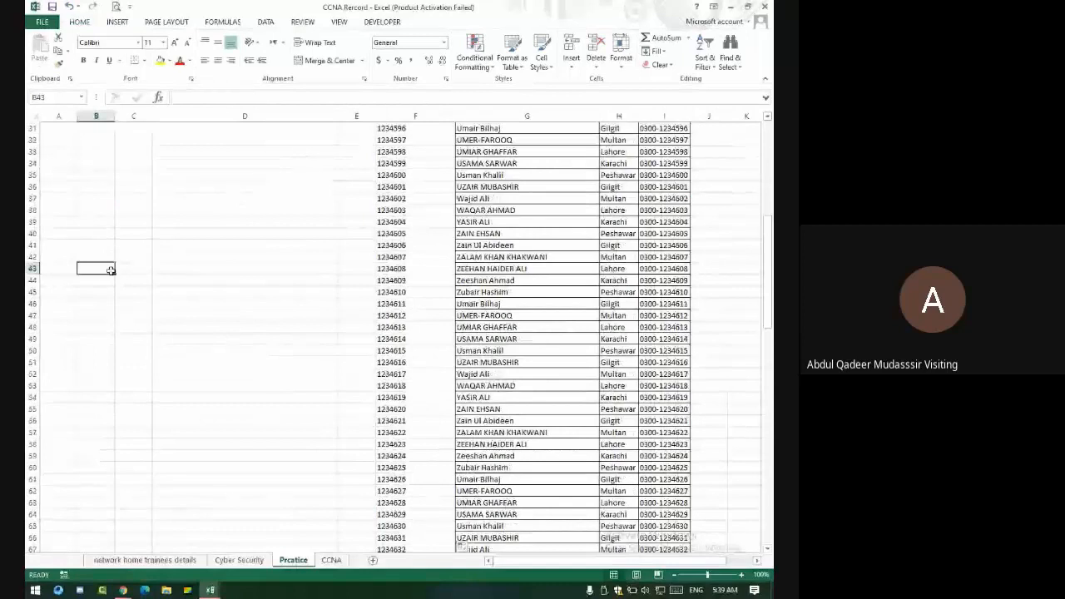
pyautogui.write('=mid')
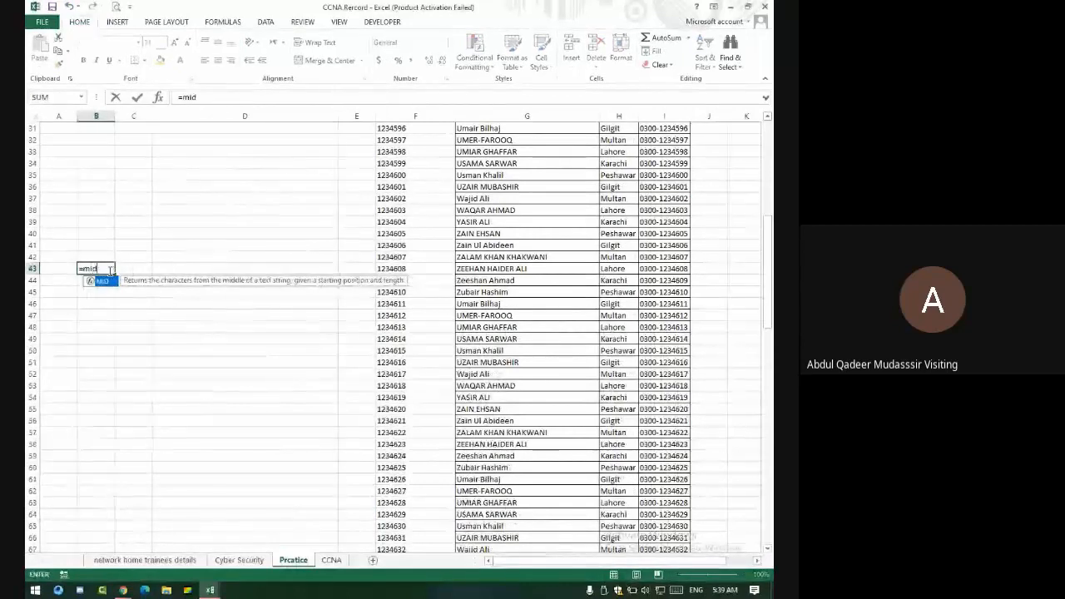
pyautogui.write('(')
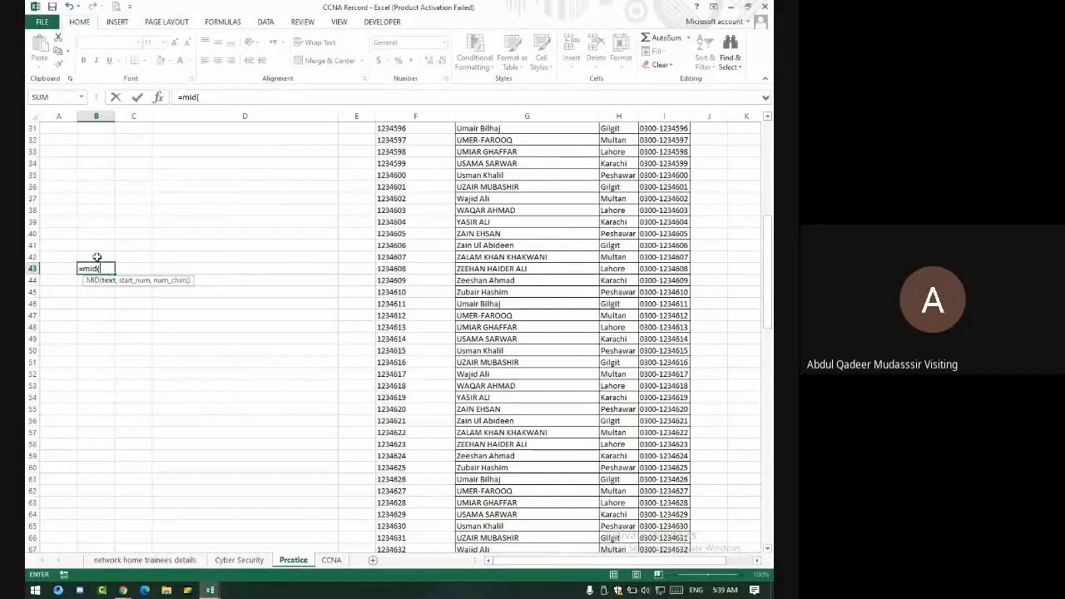
pyautogui.click(486, 269)
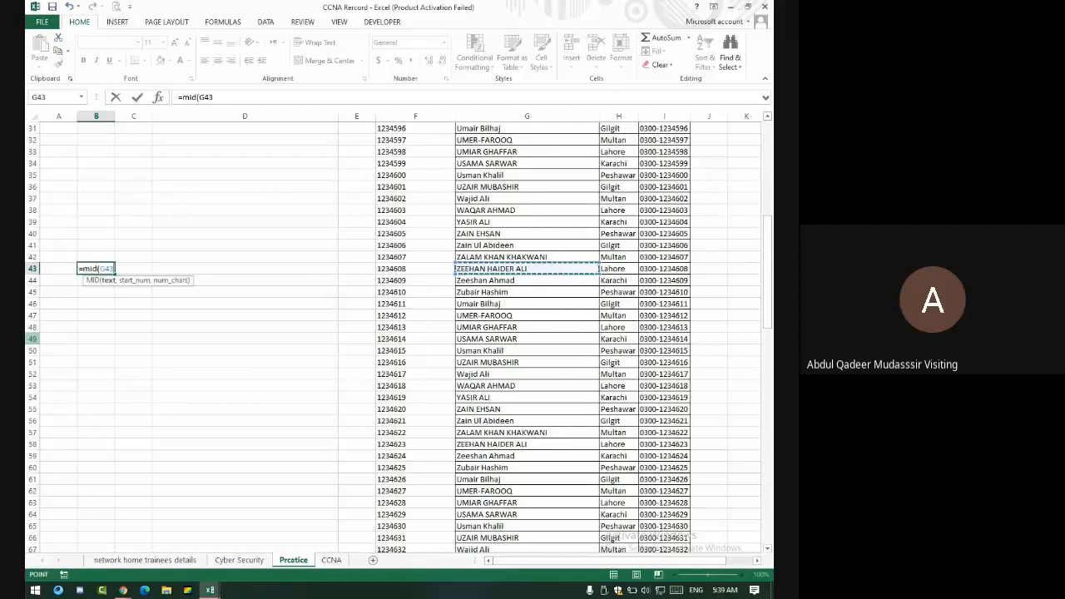
pyautogui.write(',7')
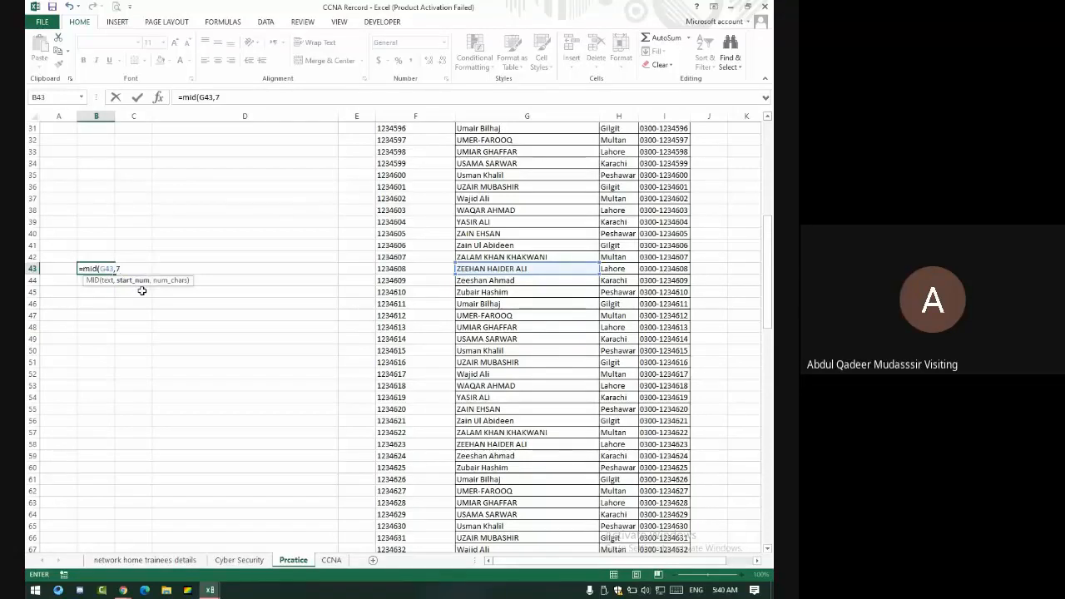
pyautogui.write(',5')
pyautogui.press('Return')
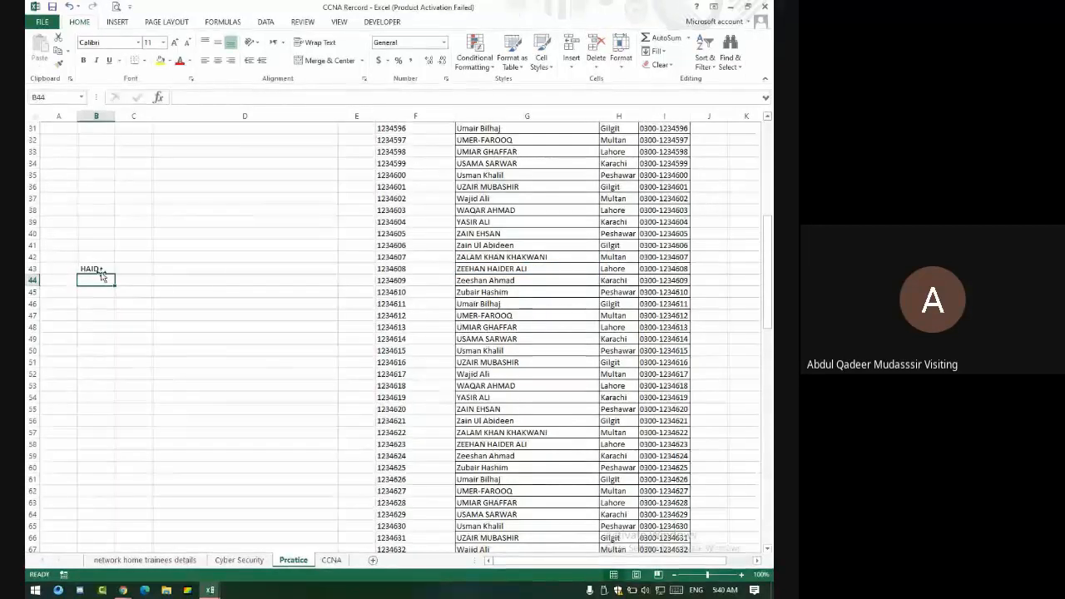
# Compare B43 with the name in G43 and change the MID formula's character count to 7
pyautogui.click(487, 268)
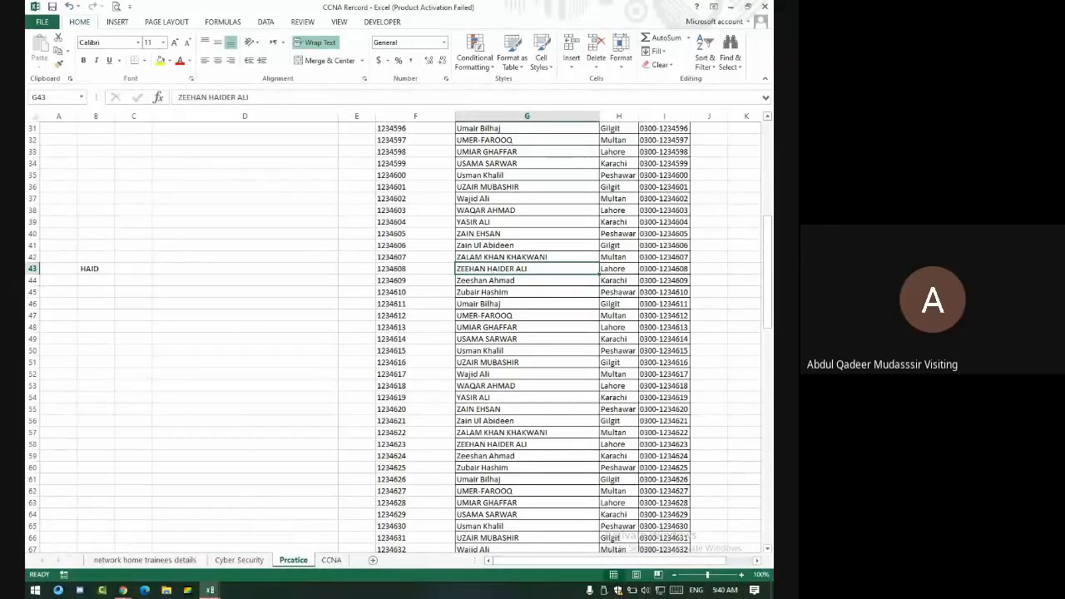
pyautogui.click(86, 268)
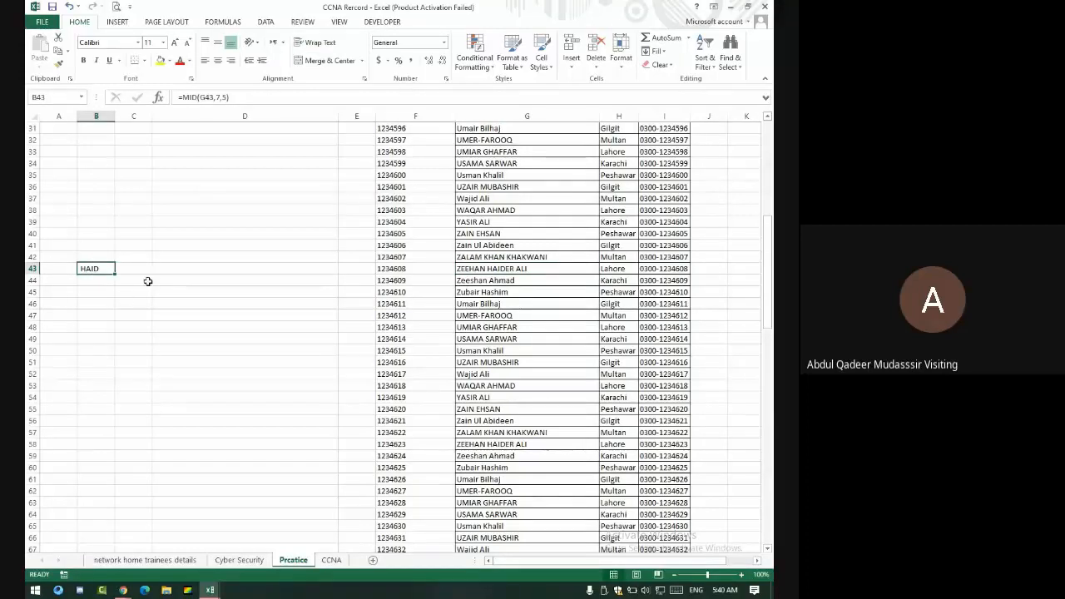
pyautogui.doubleClick(106, 269)
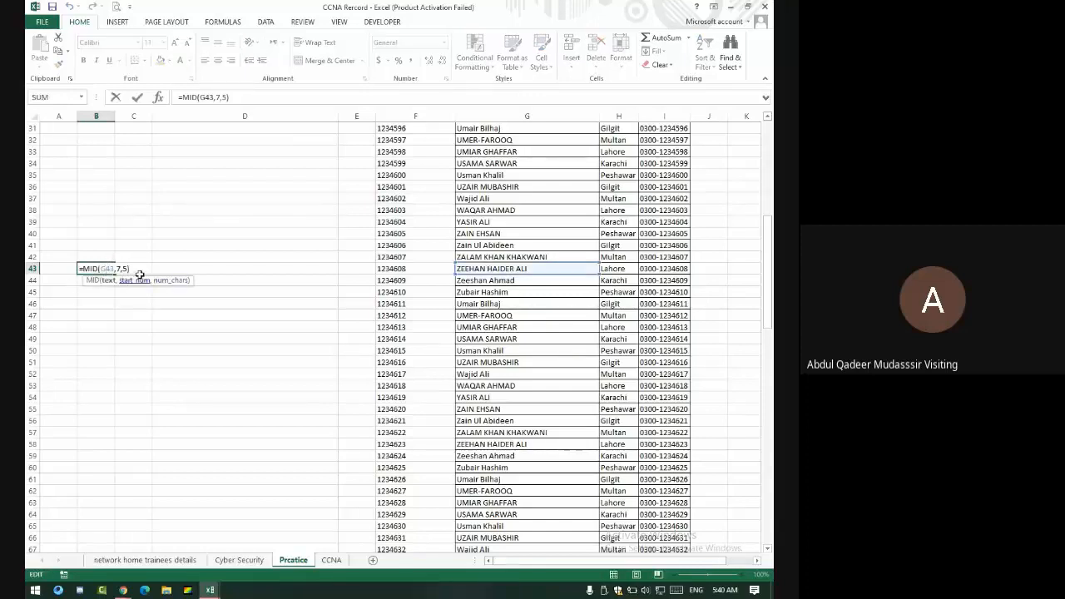
pyautogui.press('Right')
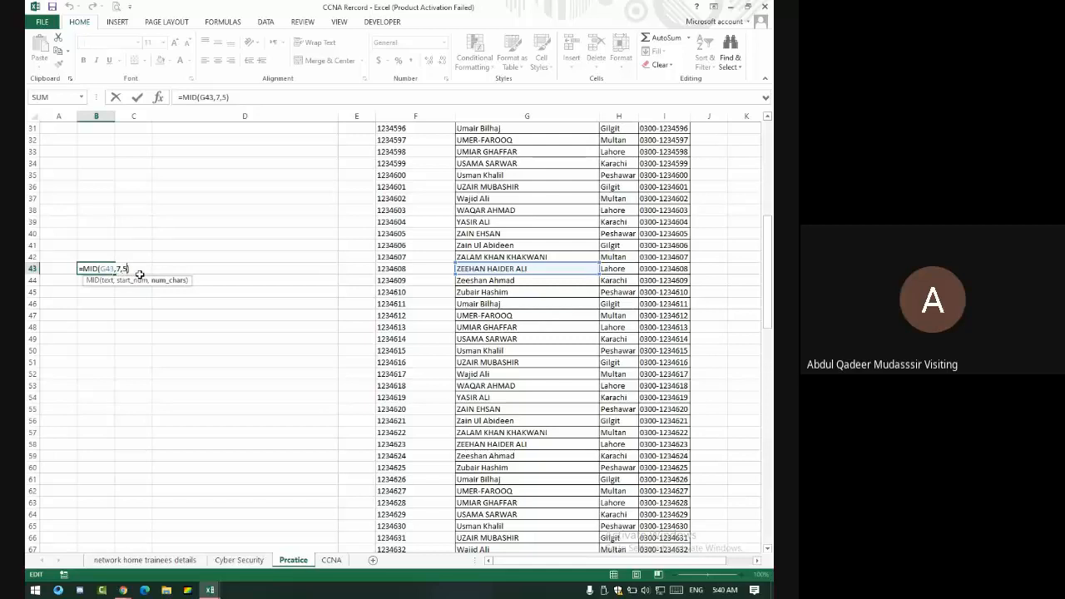
pyautogui.press('Delete')
pyautogui.write('7')
pyautogui.press('Return')
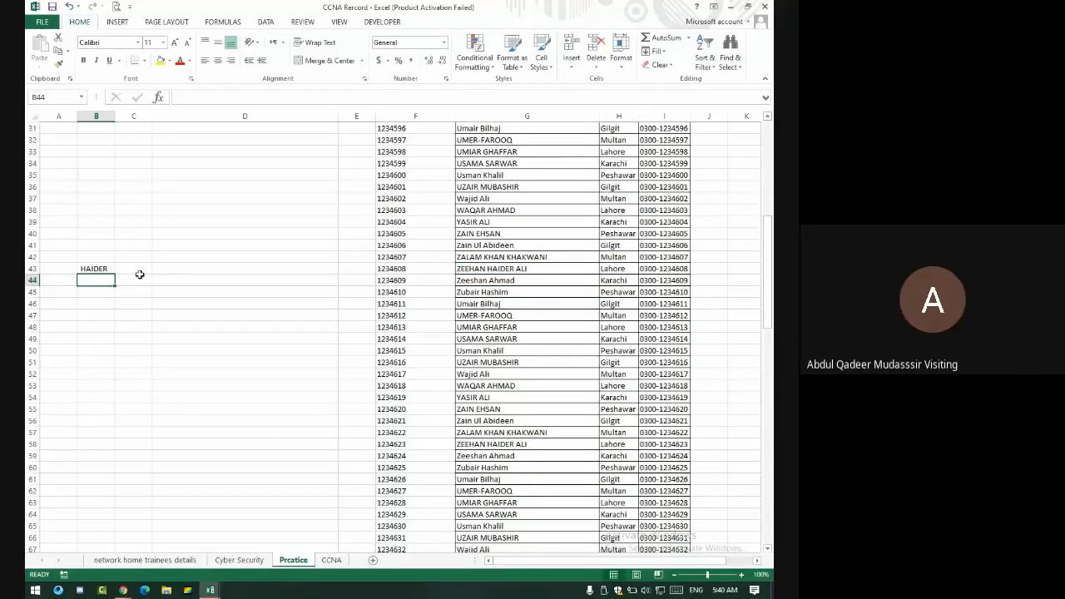
# Enter a LEN formula in D43 that counts the characters of the name in G43
pyautogui.click(231, 272)
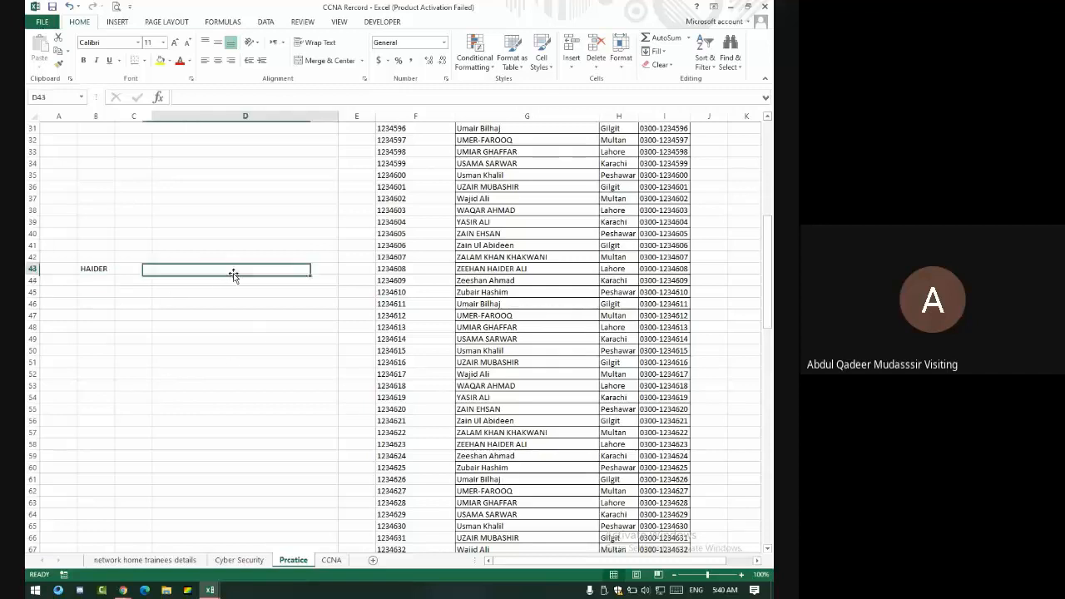
pyautogui.write('=le')
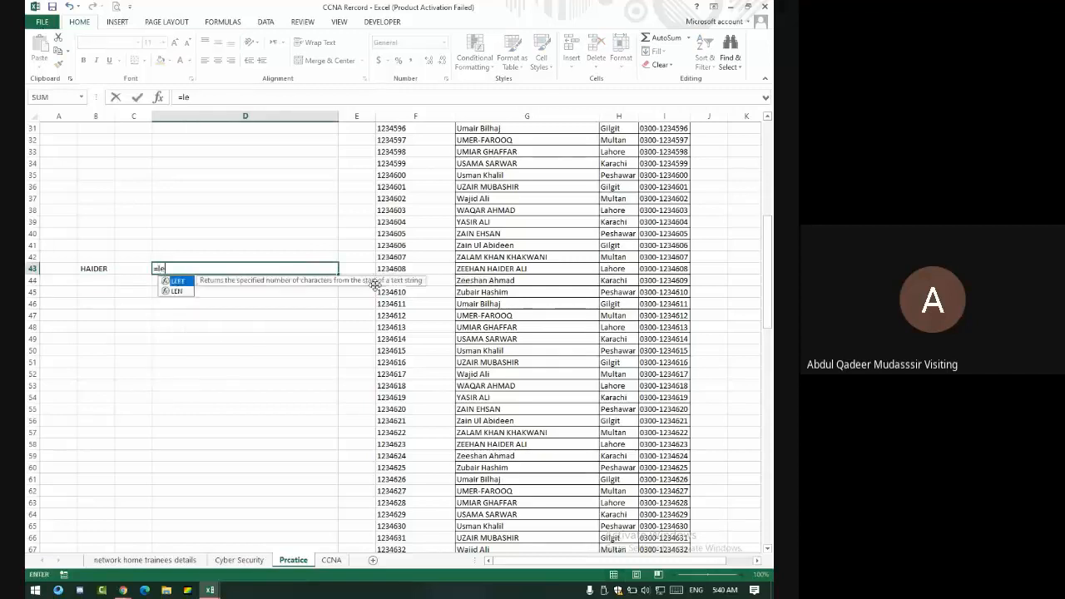
pyautogui.write('n(')
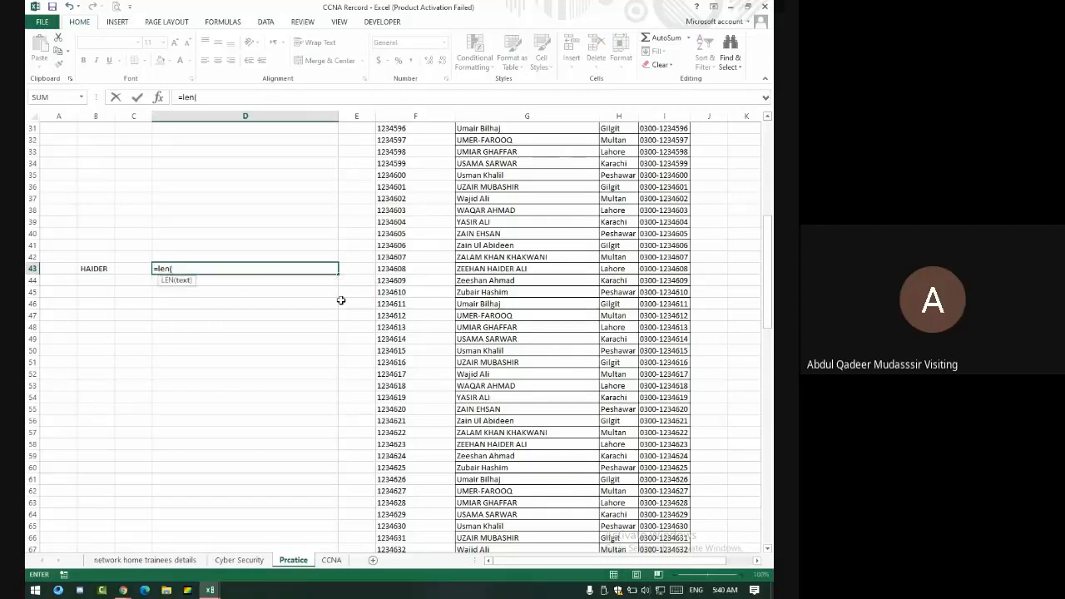
pyautogui.press('Right')
pyautogui.press('Right')
pyautogui.press('Right')
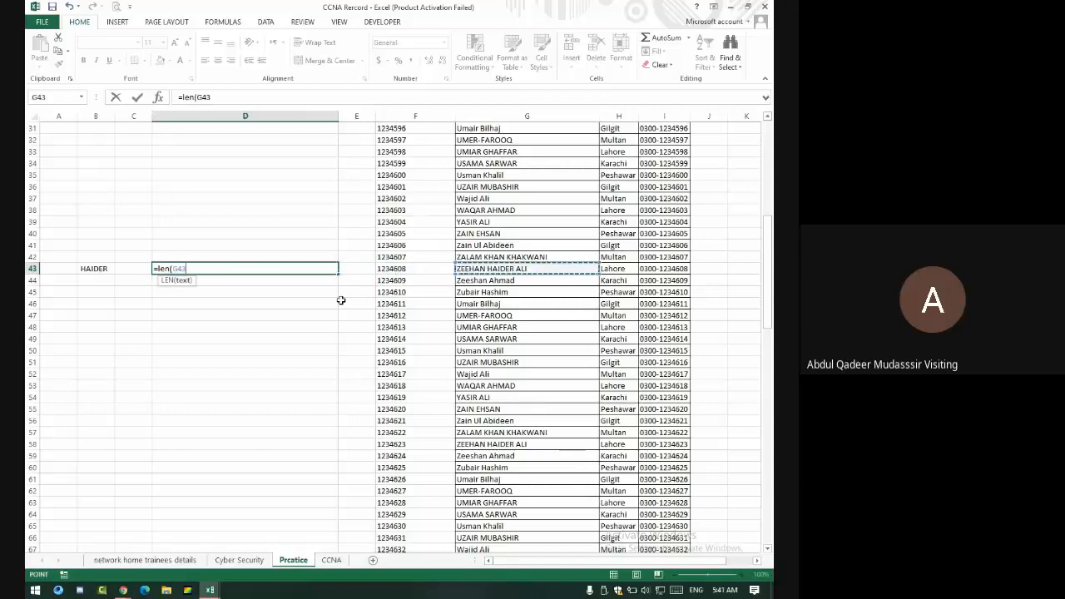
pyautogui.press('Return')
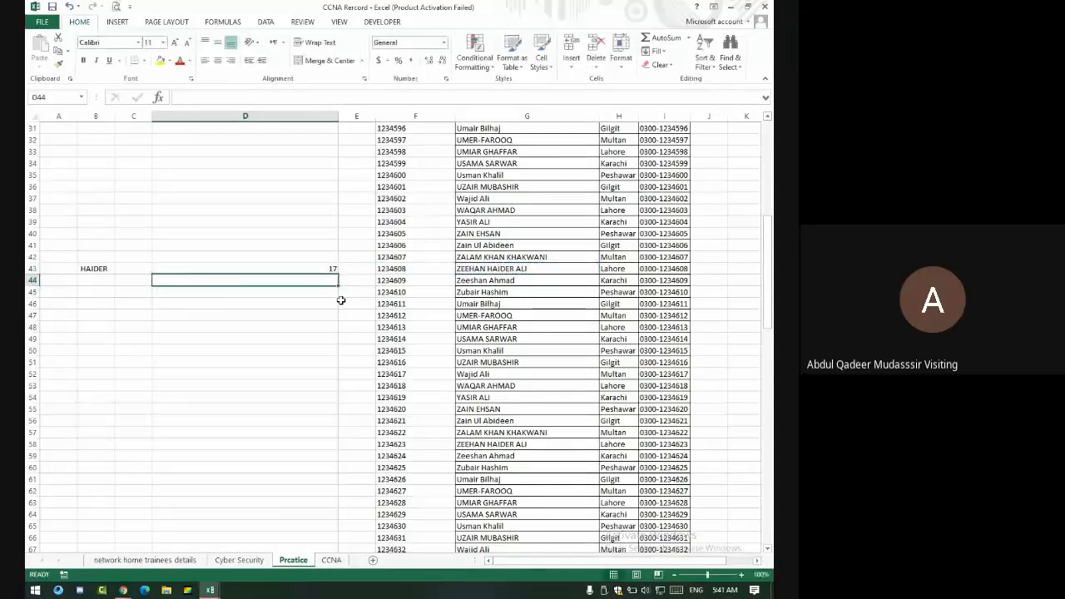
pyautogui.press('Up')
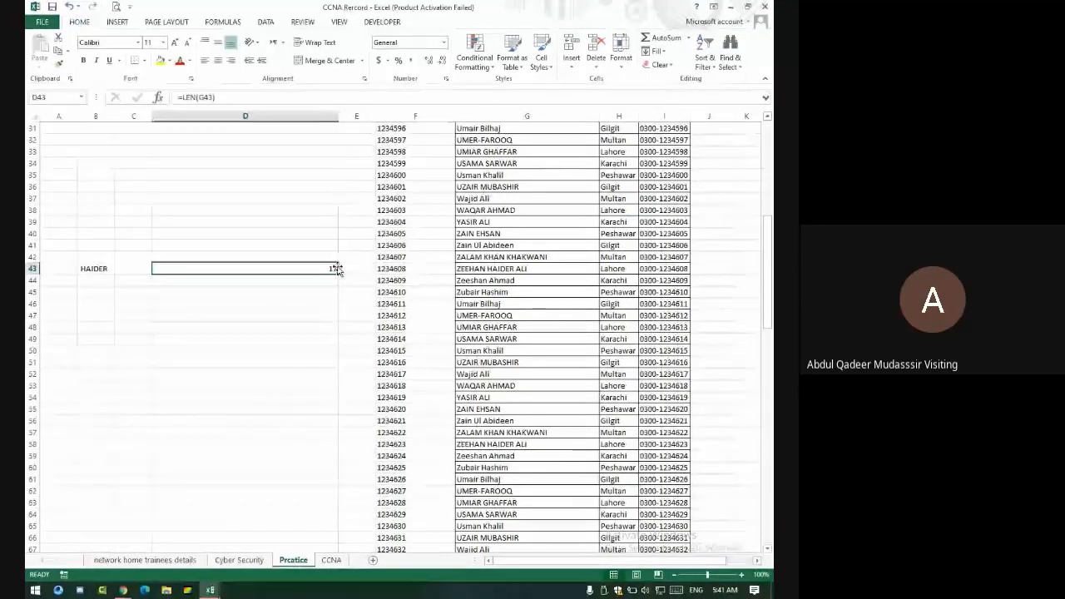
# Review the MID formula in B43 and the extracted text in the columns above it
pyautogui.press('Up')
pyautogui.press('Up')
pyautogui.press('Up')
pyautogui.press('Up')
pyautogui.press('Up')
pyautogui.press('Up')
pyautogui.press('Up')
pyautogui.press('Up')
pyautogui.press('Up')
pyautogui.press('Up')
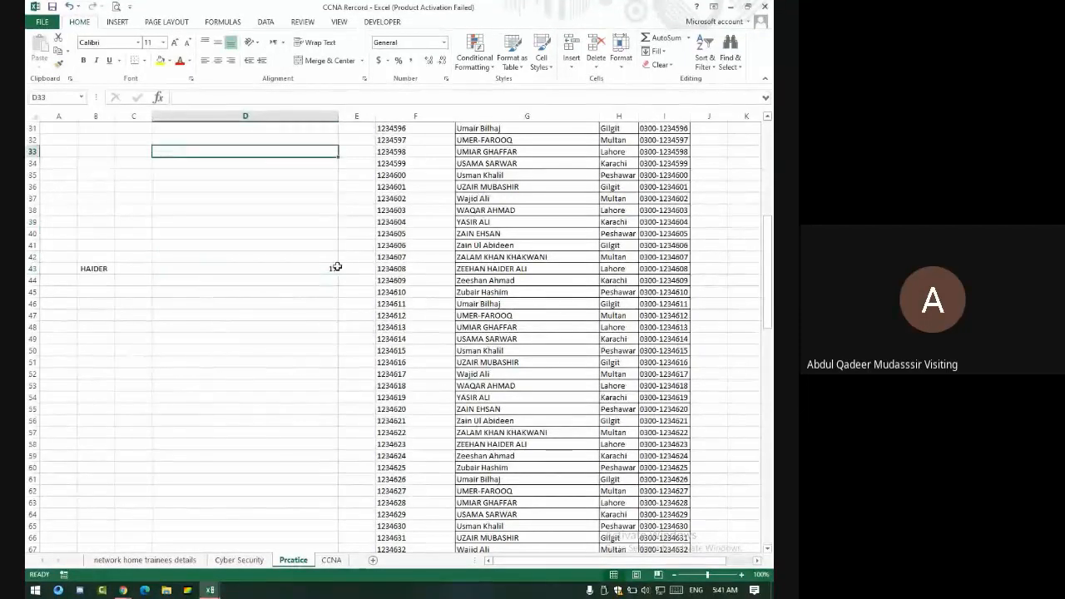
pyautogui.click(96, 270)
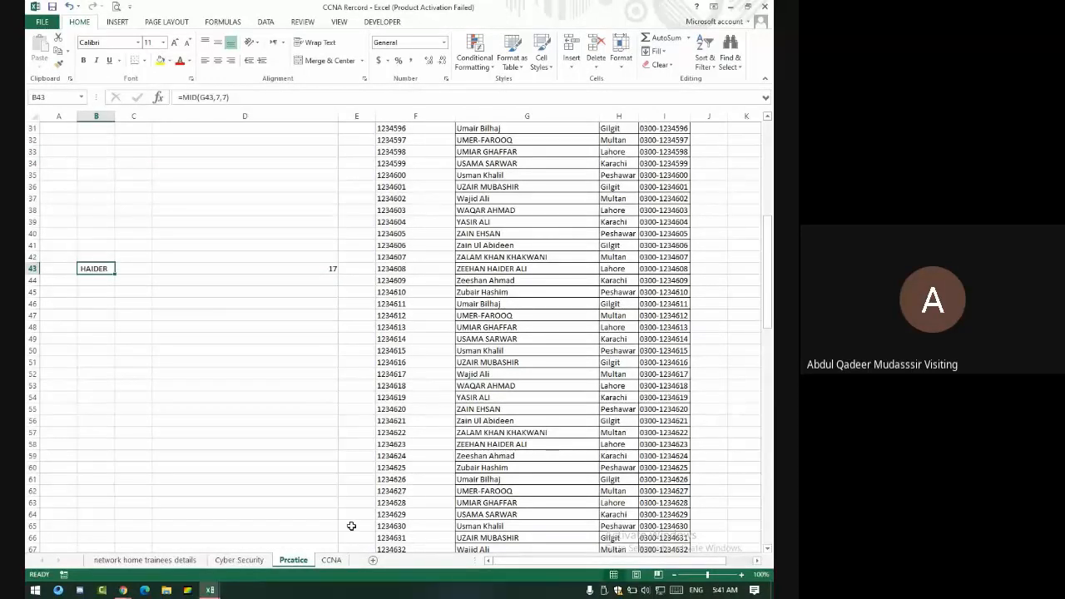
pyautogui.scroll(10, 352, 526)
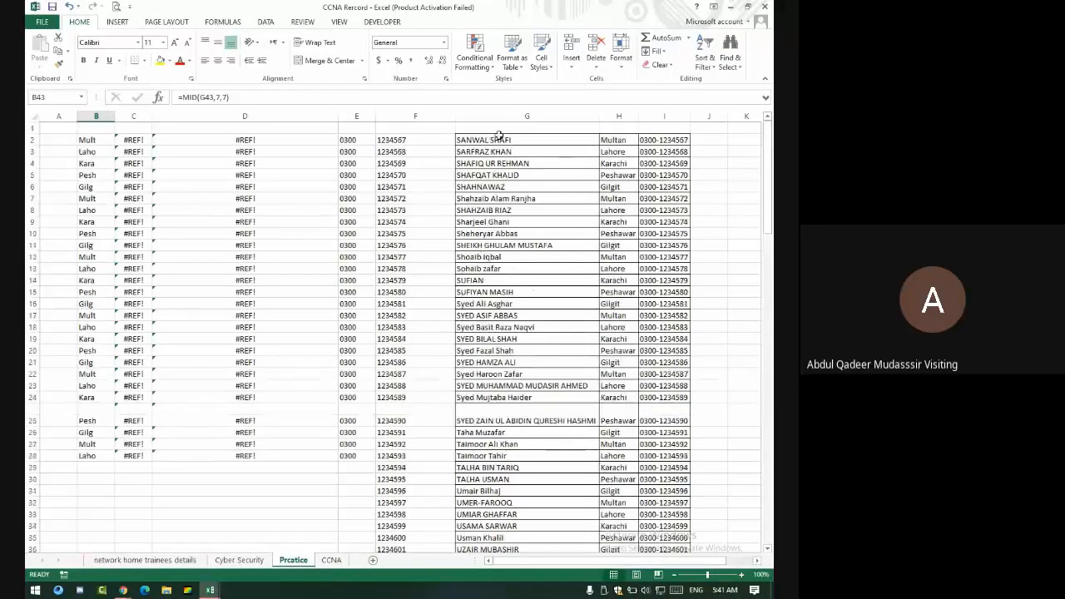
pyautogui.scroll(-18, 197, 416)
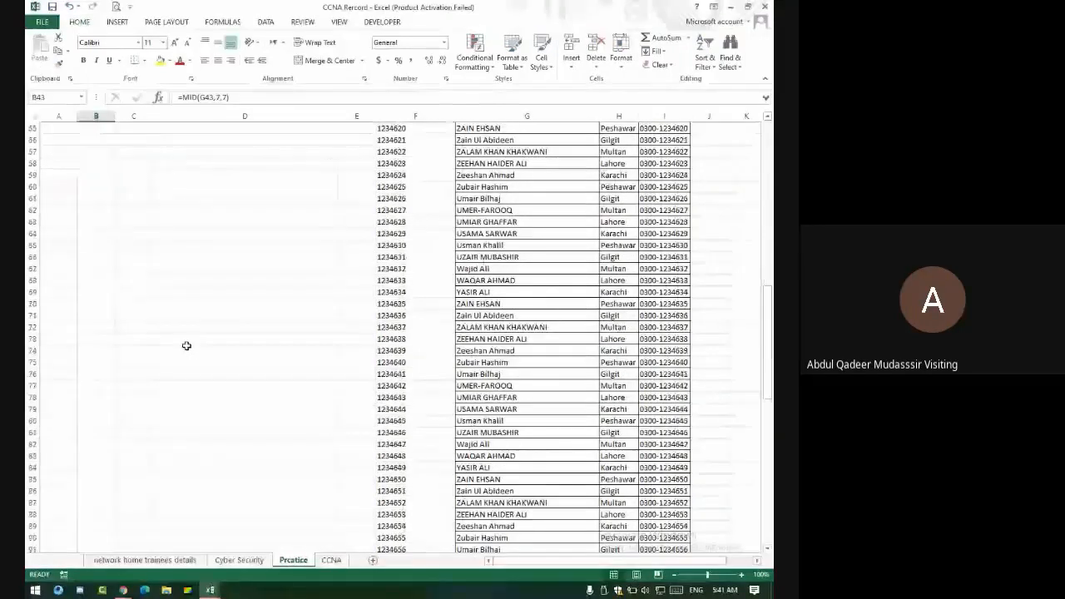
pyautogui.scroll(8, 186, 346)
pyautogui.scroll(6, 88, 187)
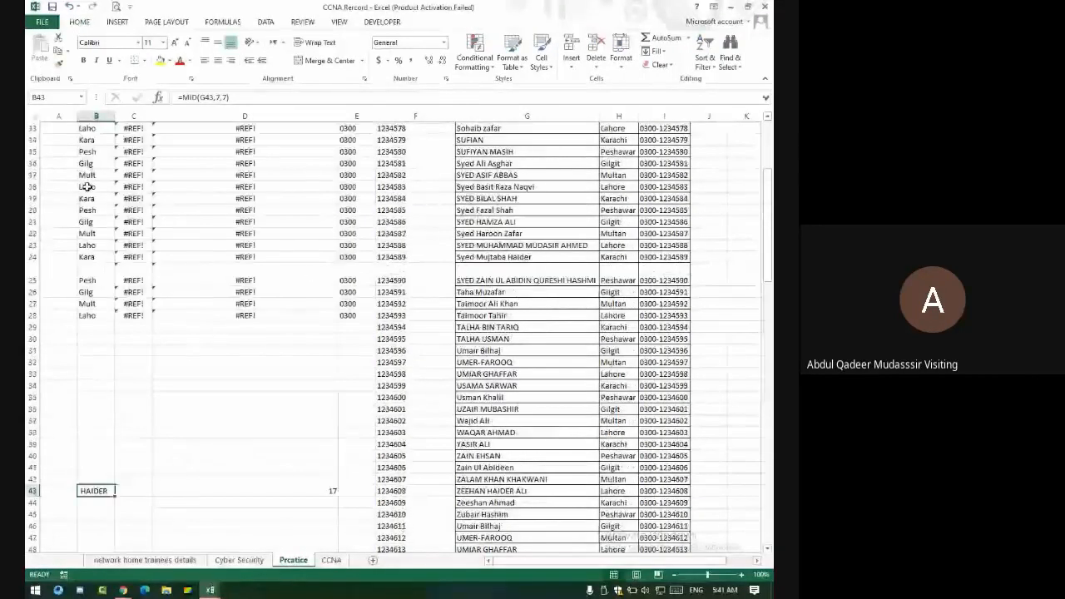
# Enter the text "I love my country" in D32 with several extra spaces between the words
pyautogui.click(195, 358)
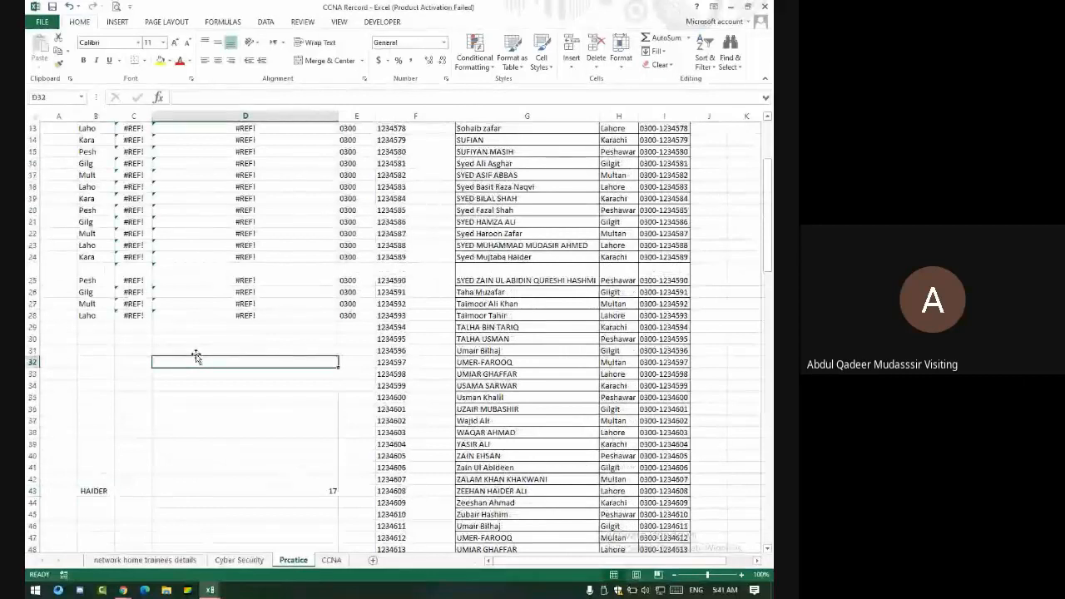
pyautogui.write('I')
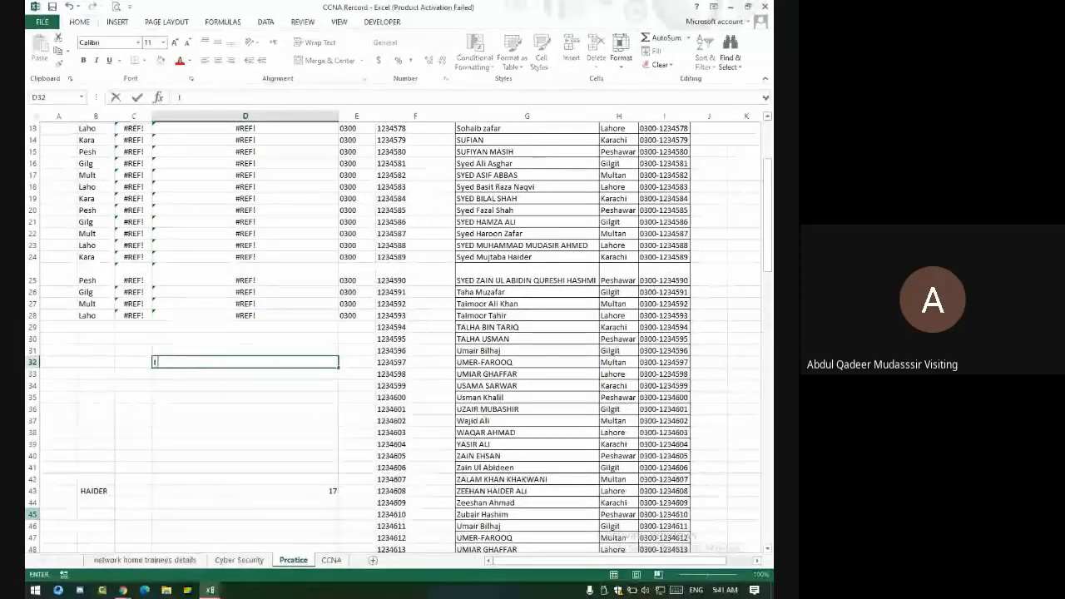
pyautogui.write('   lovv')
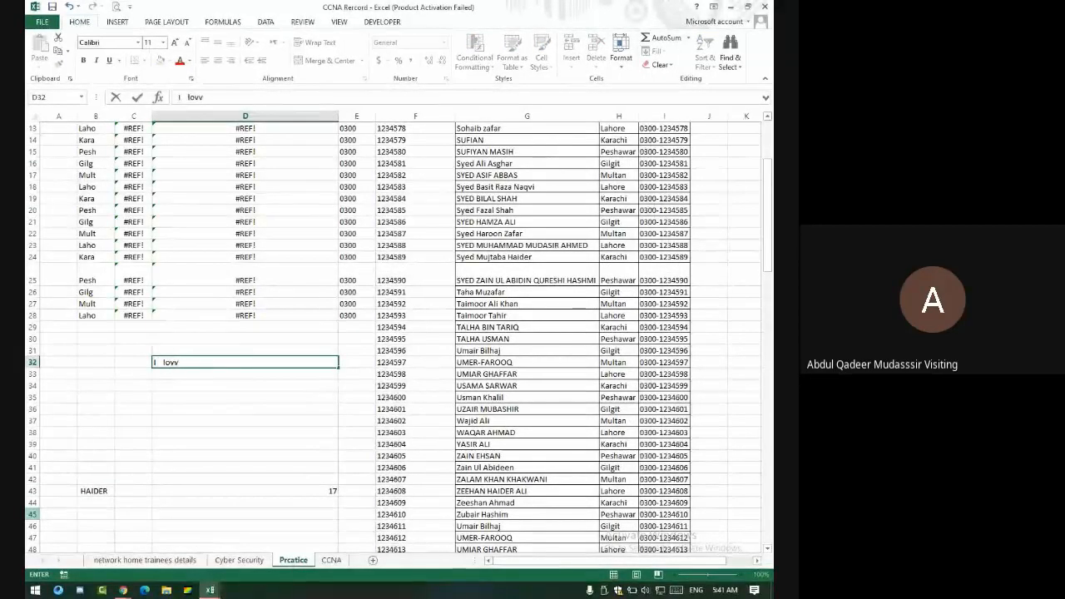
pyautogui.press('BackSpace')
pyautogui.write('eee  country')
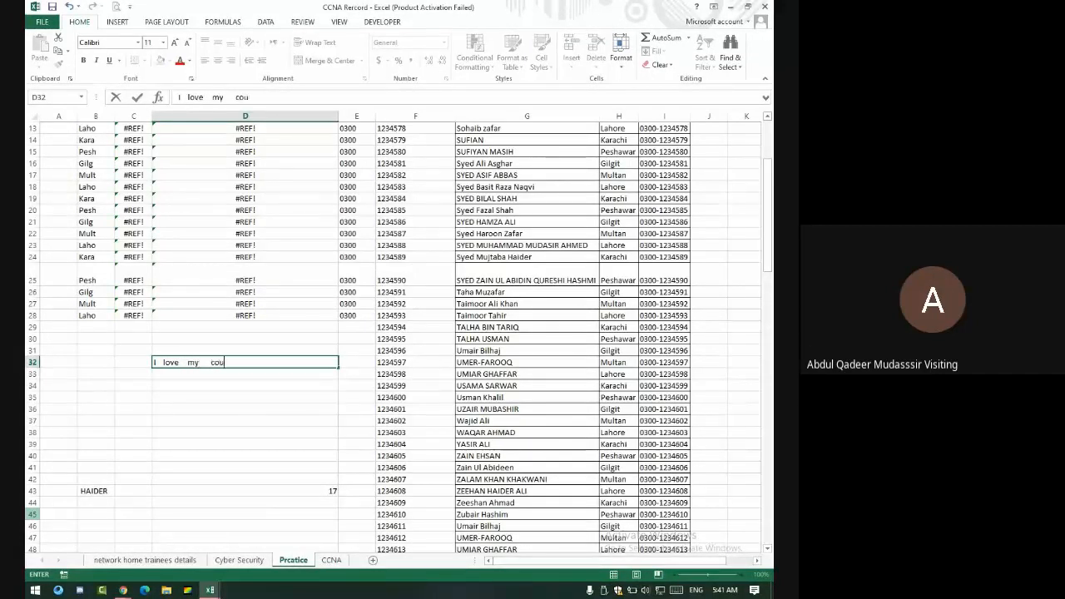
pyautogui.press('Return')
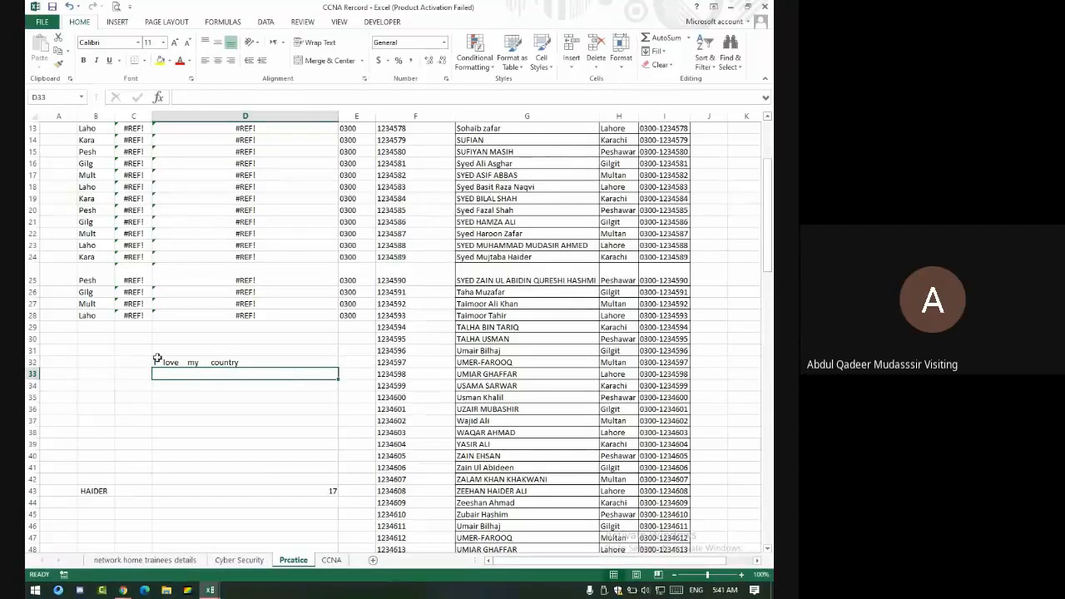
# Append the number 1 after extra spaces to the text in D32 and fill the series down to D46
pyautogui.click(157, 359)
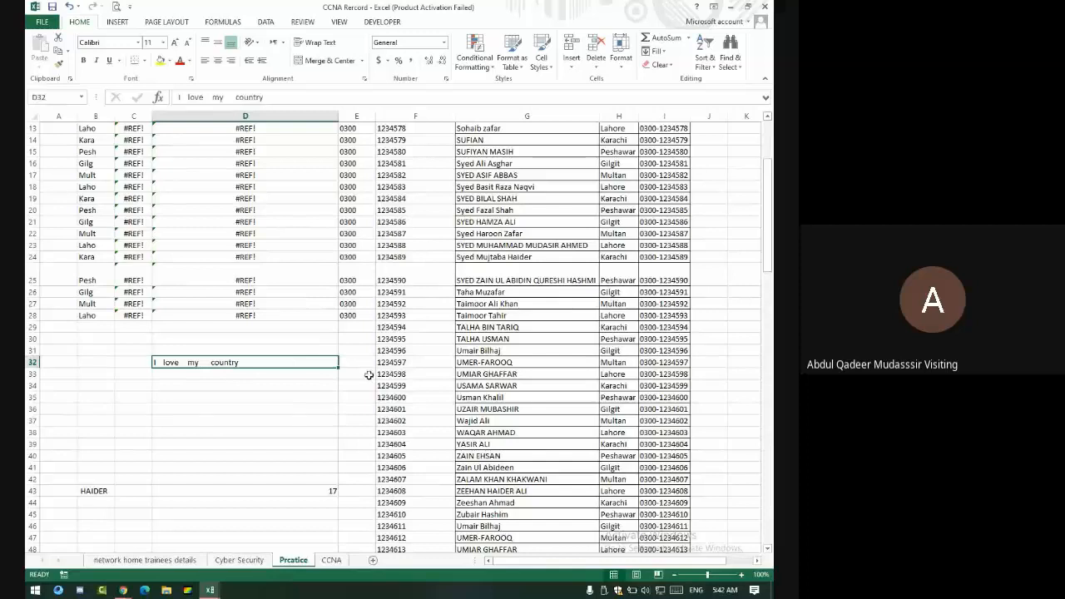
pyautogui.doubleClick(258, 363)
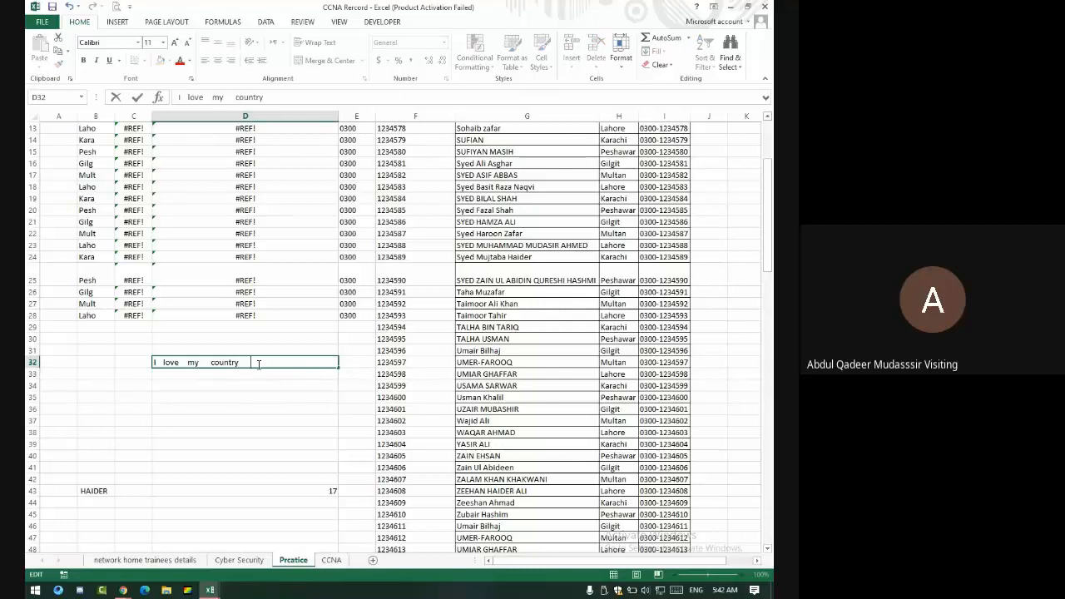
pyautogui.press('Return')
pyautogui.click(257, 363)
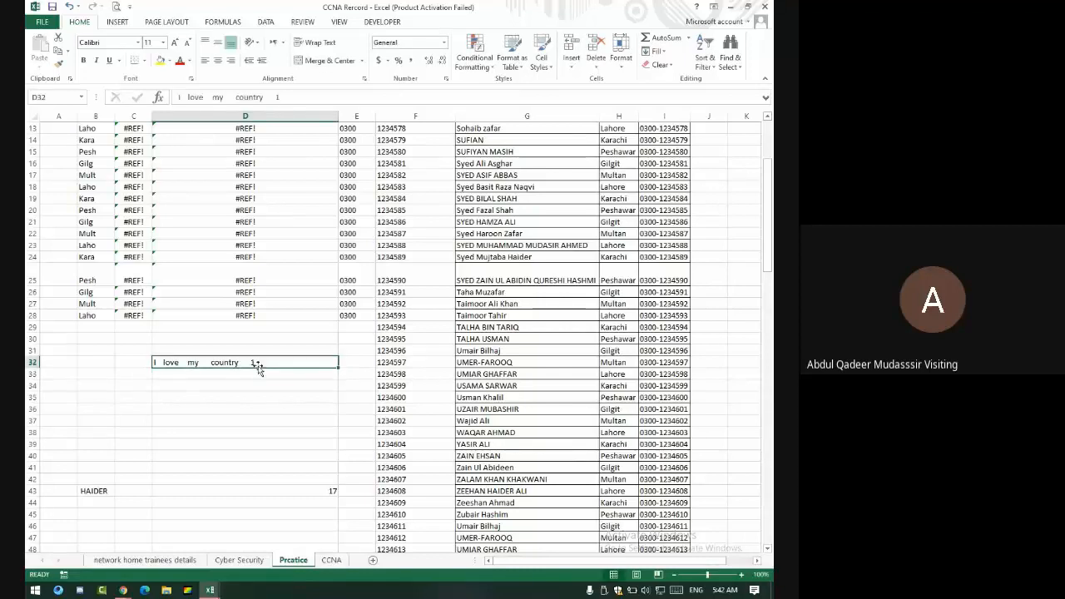
pyautogui.moveTo(335, 365); pyautogui.dragTo(336, 527)
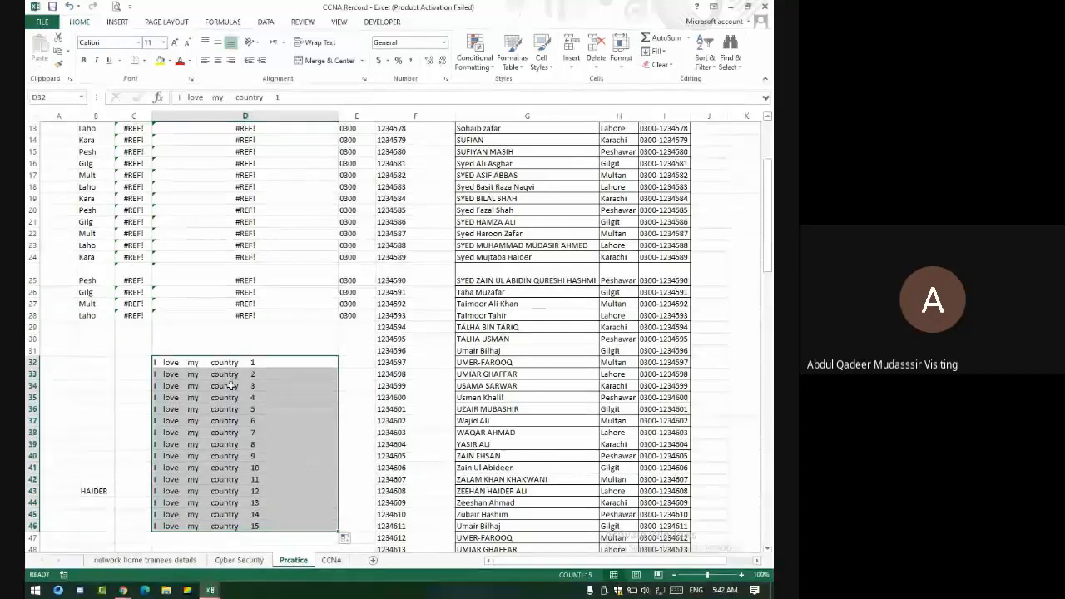
# Enter a TRIM formula in C32 that removes the extra spaces from the text in D32
pyautogui.click(123, 370)
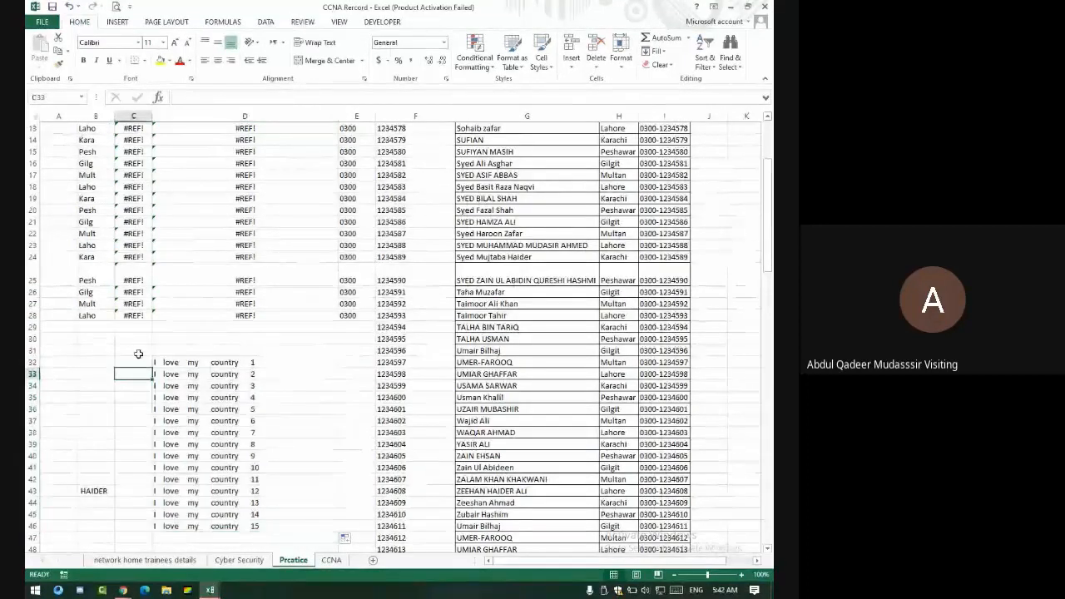
pyautogui.click(134, 362)
pyautogui.write('=trim')
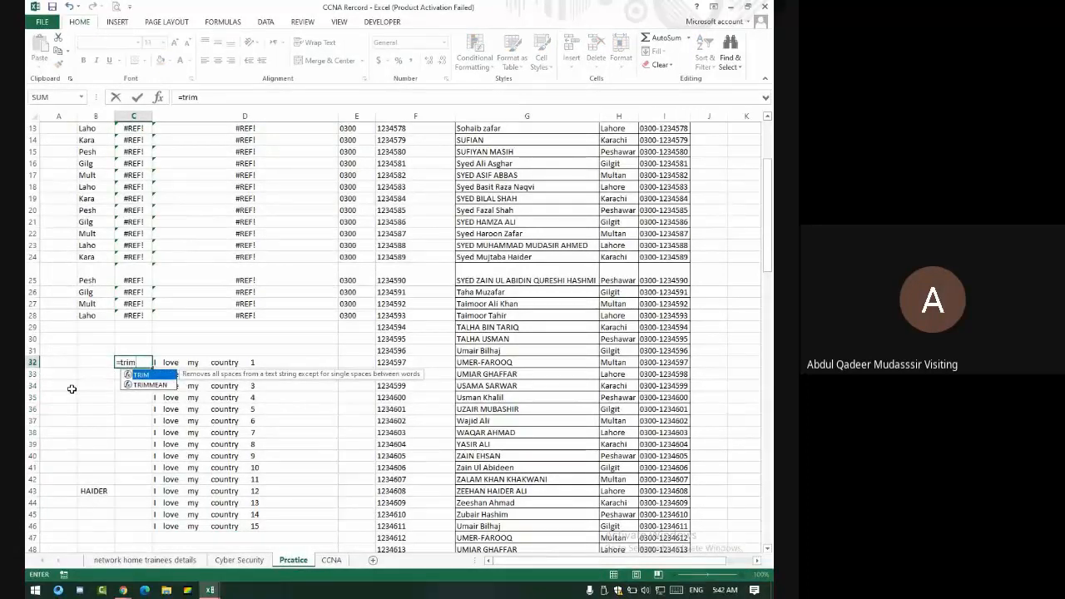
pyautogui.write('(')
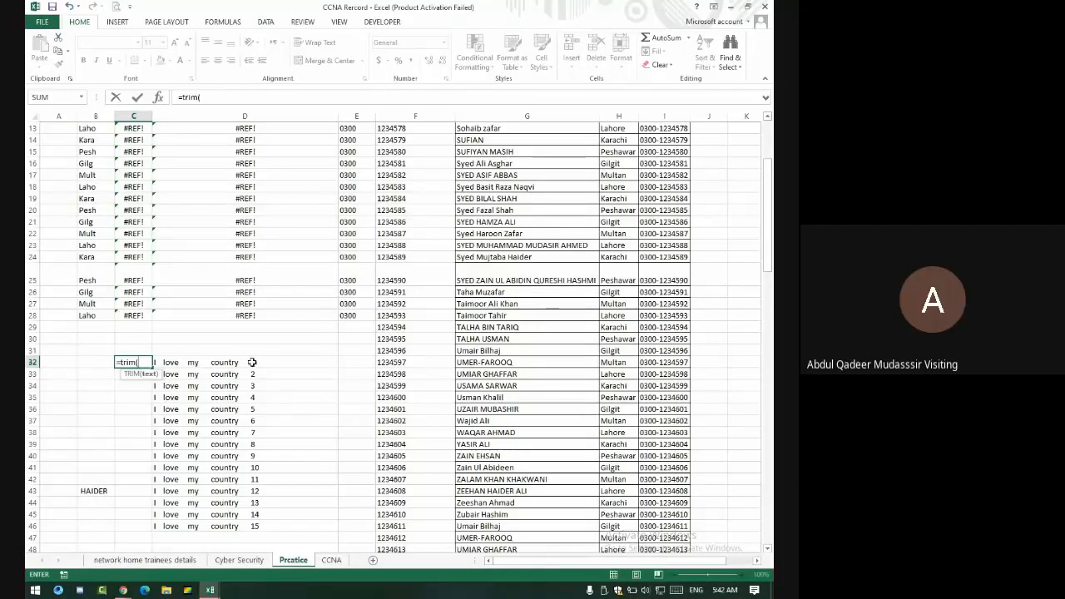
pyautogui.click(207, 360)
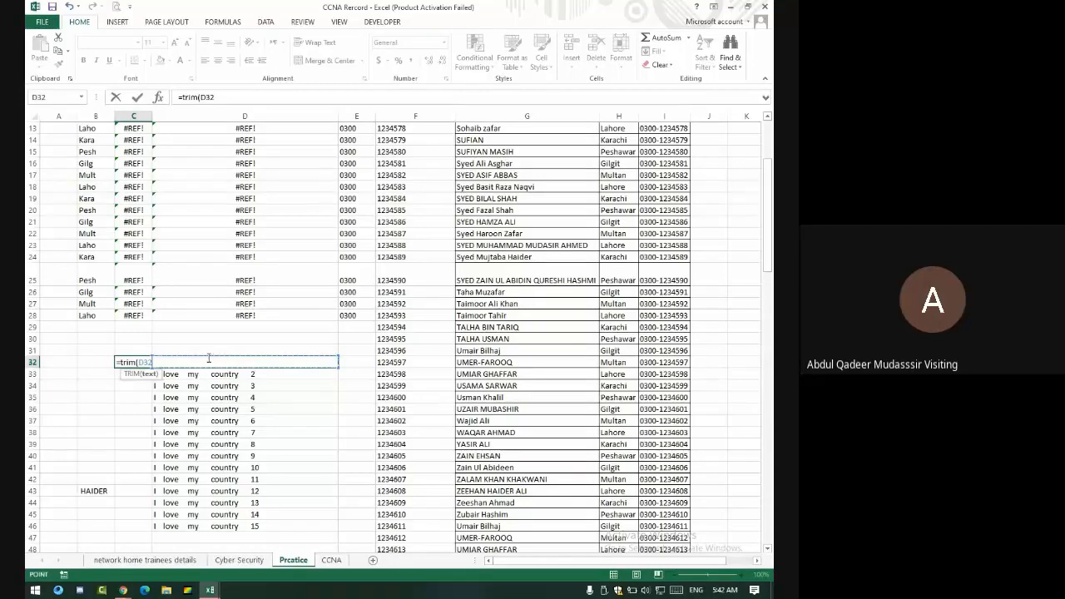
pyautogui.press('Return')
pyautogui.press('Up')
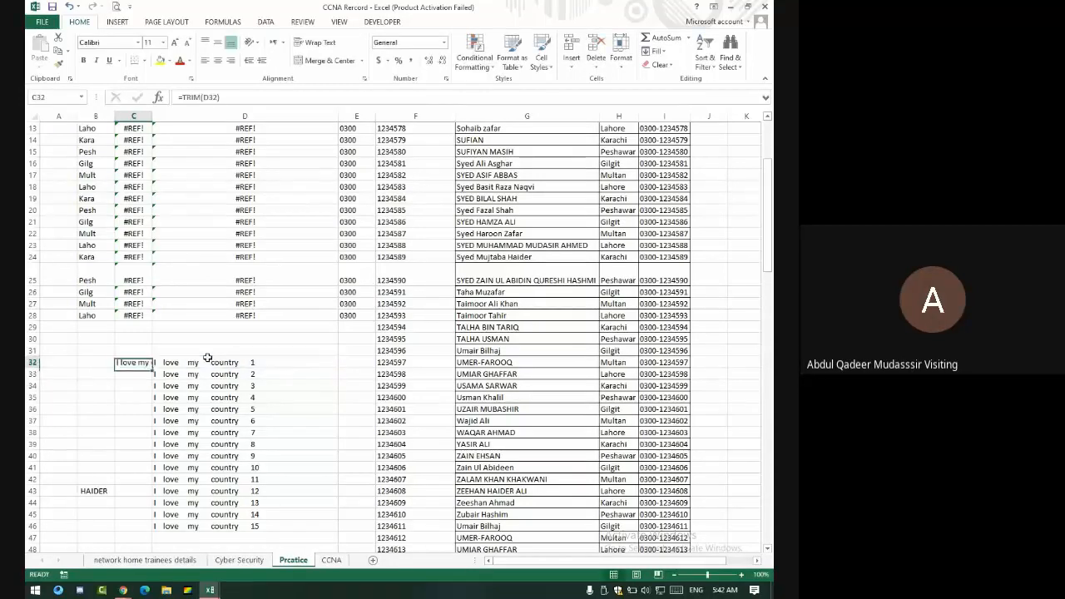
# Fit column C's width to its contents and copy the TRIM formula down to C46
pyautogui.doubleClick(153, 118)
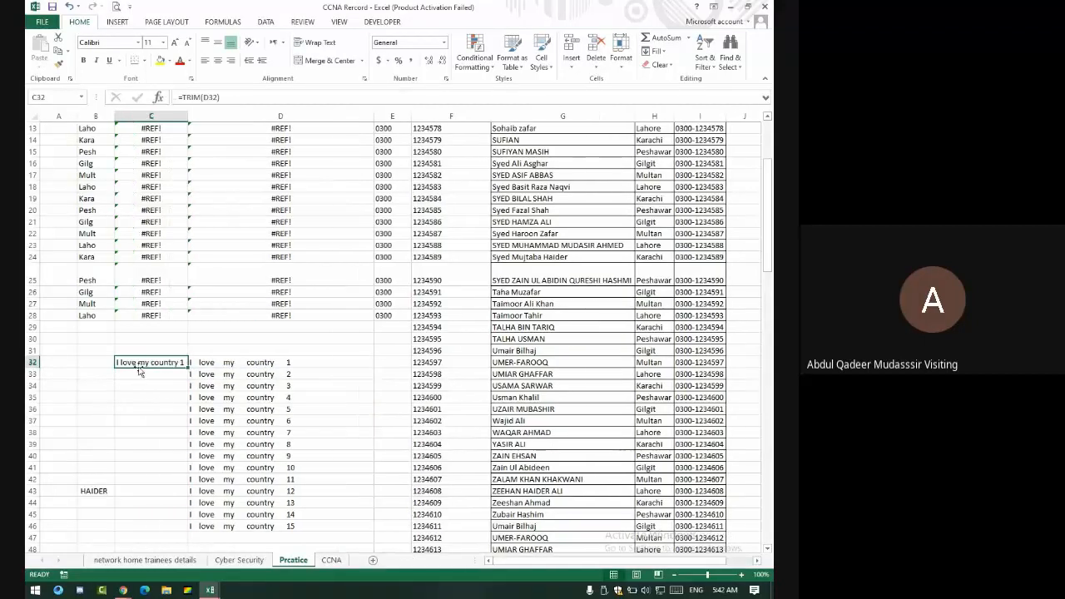
pyautogui.doubleClick(189, 371)
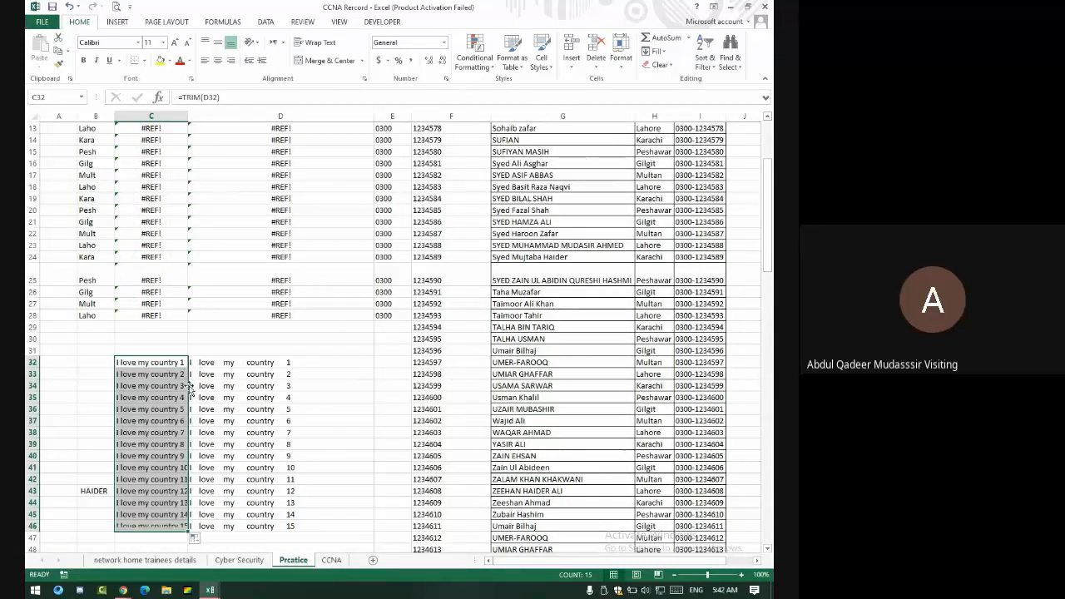
pyautogui.moveTo(171, 364); pyautogui.dragTo(158, 529)
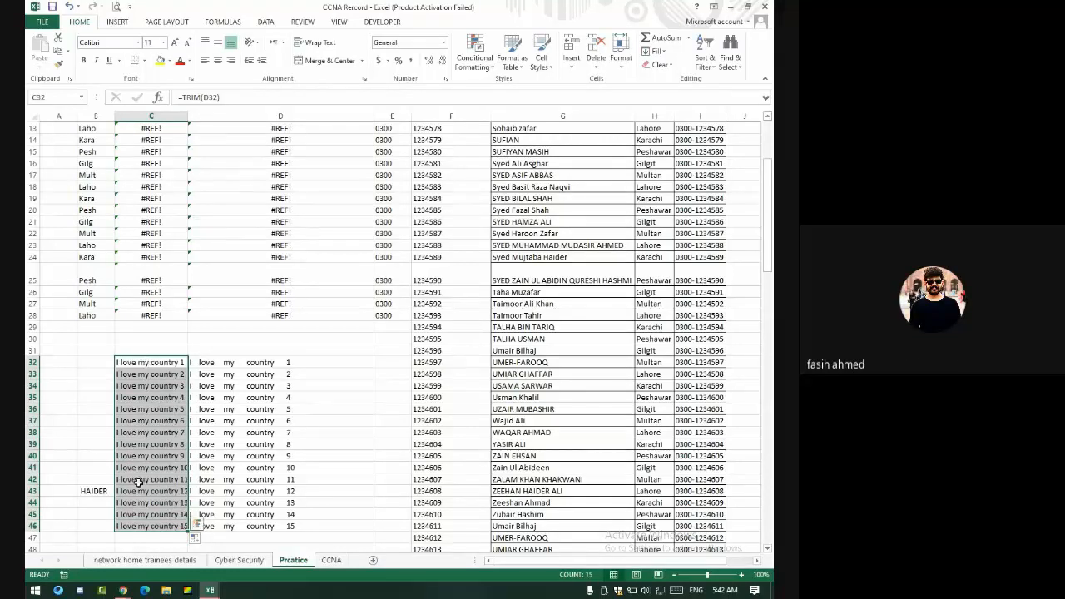
# Check the Google Meet call and its chat, and return to the Excel workbook
pyautogui.hotkey('alt', 'Tab')
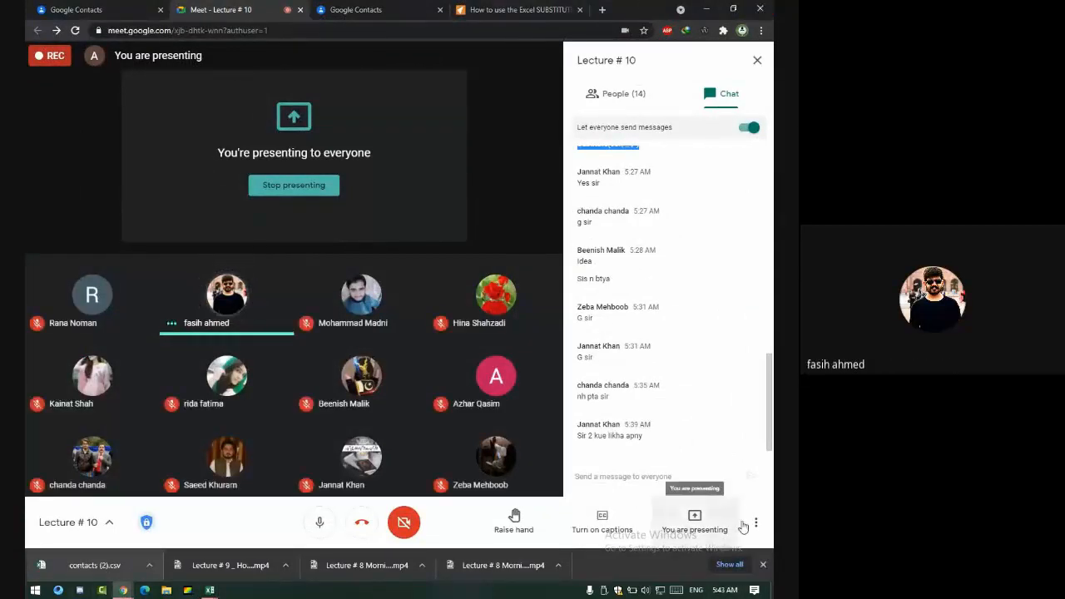
pyautogui.click(707, 9)
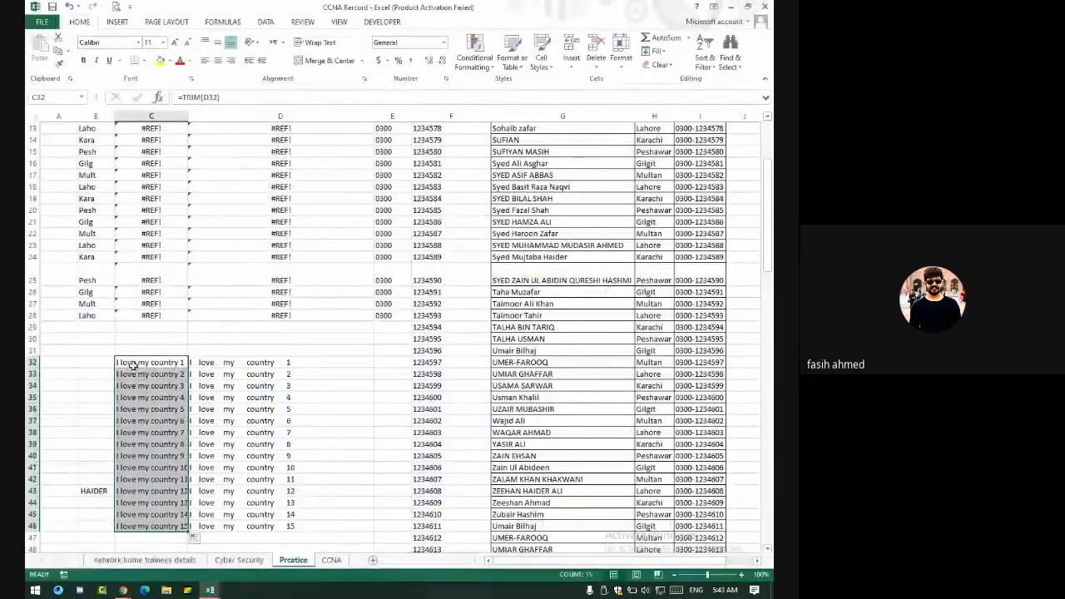
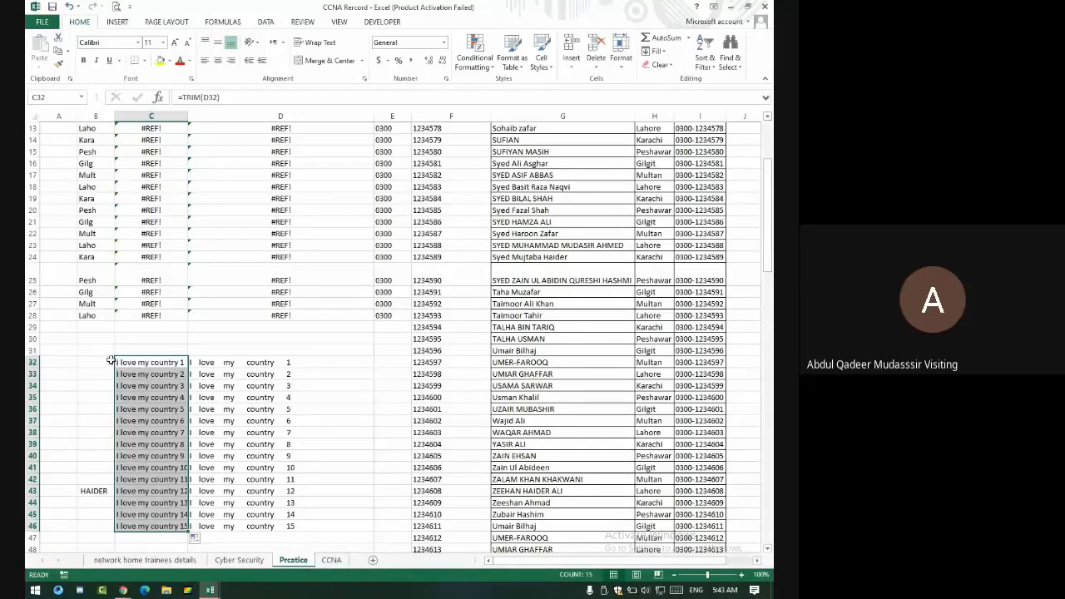
pyautogui.hotkey('alt', 'Tab')
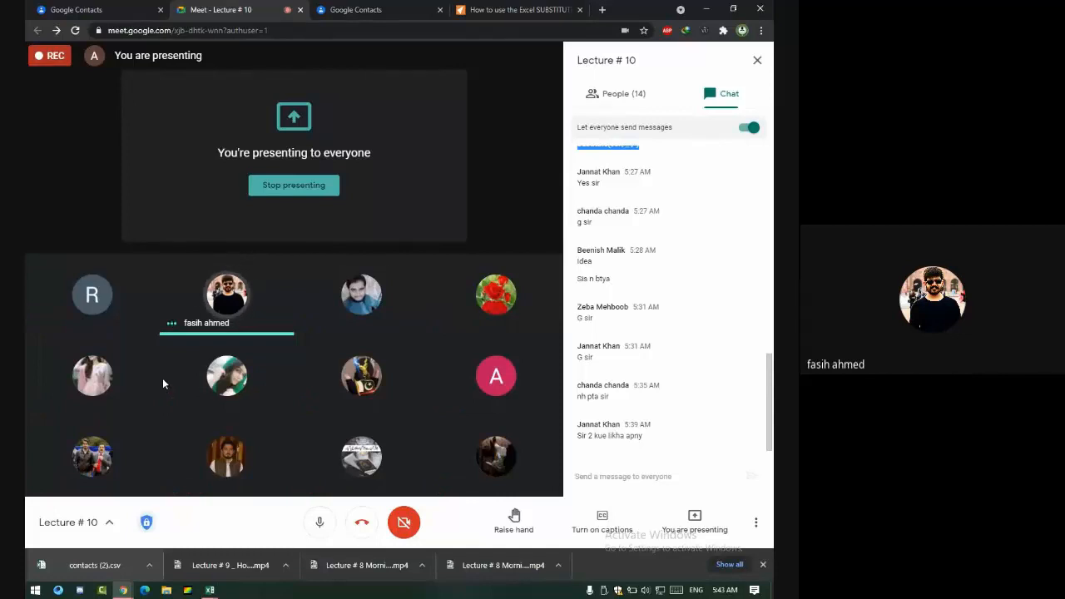
pyautogui.hotkey('alt', 'Tab')
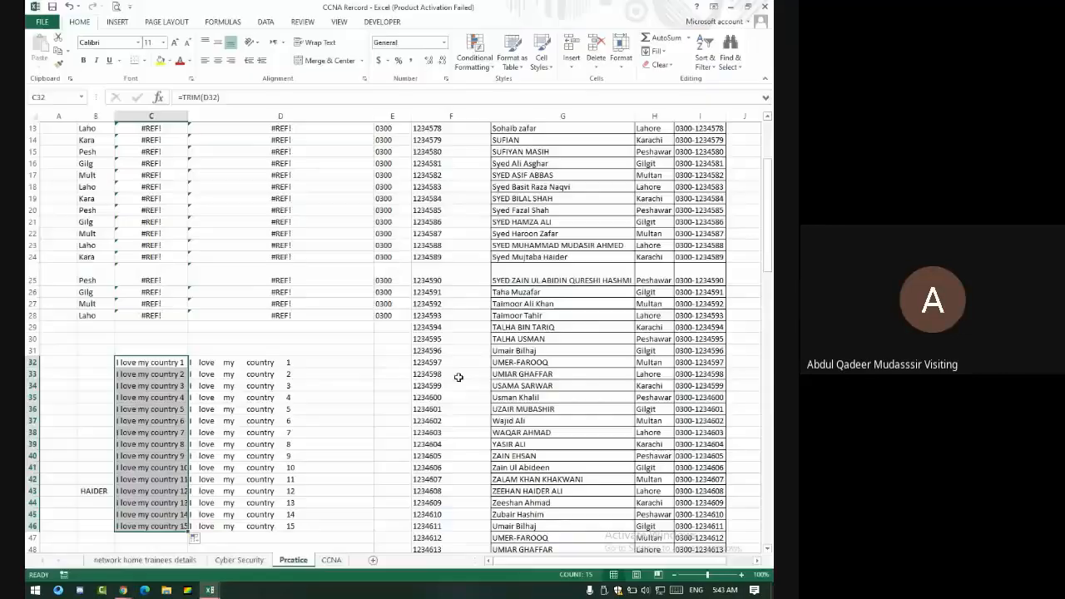
# Enter the formula =SUBSTITUTE(D32," ","",) in B32 to replace every space in D32 with nothing
pyautogui.click(92, 360)
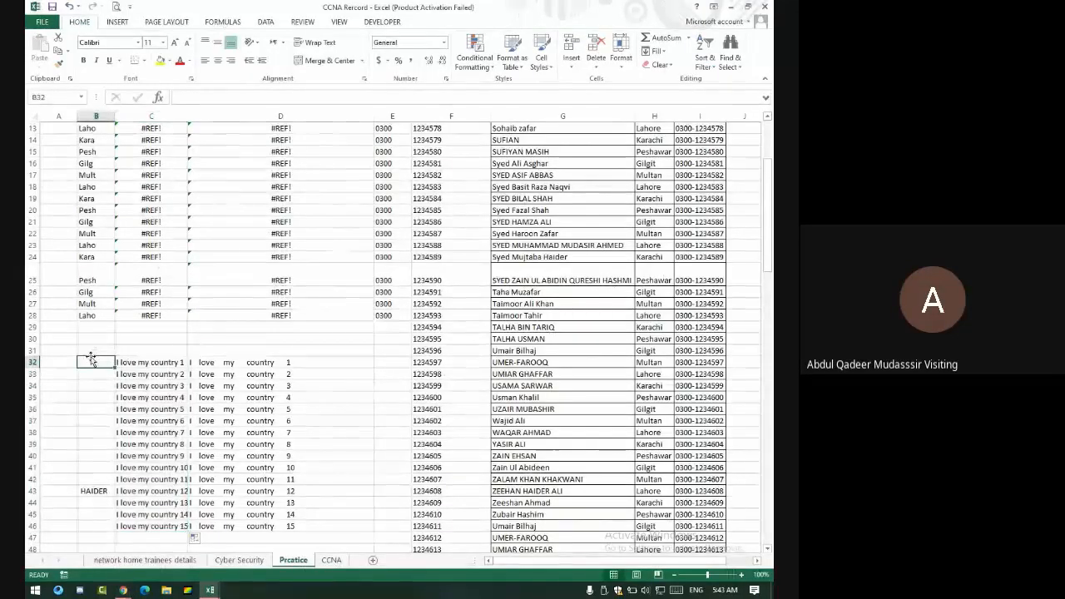
pyautogui.write('=subs')
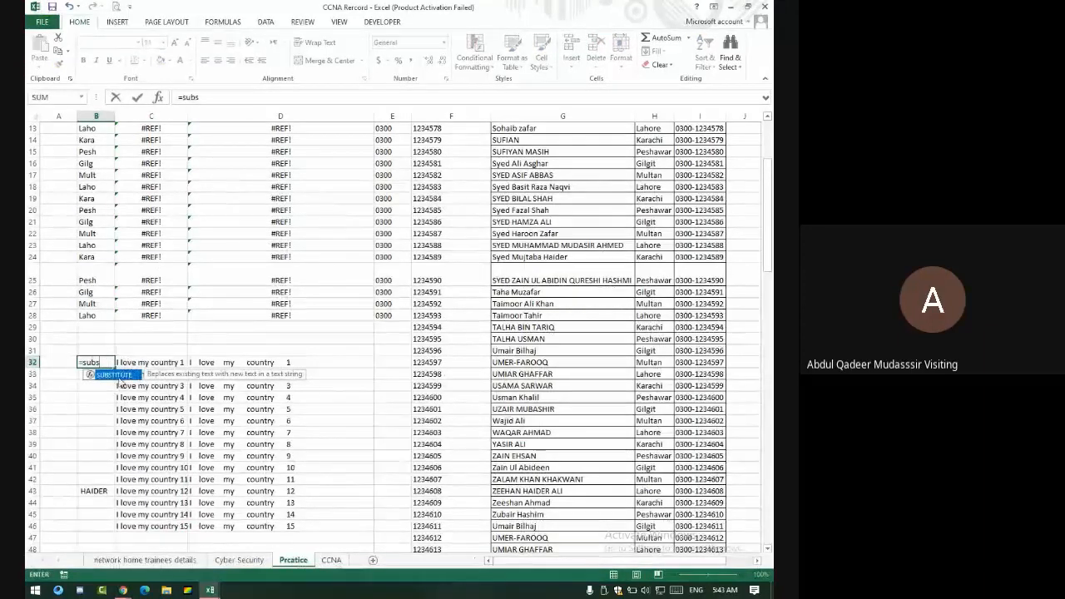
pyautogui.doubleClick(120, 378)
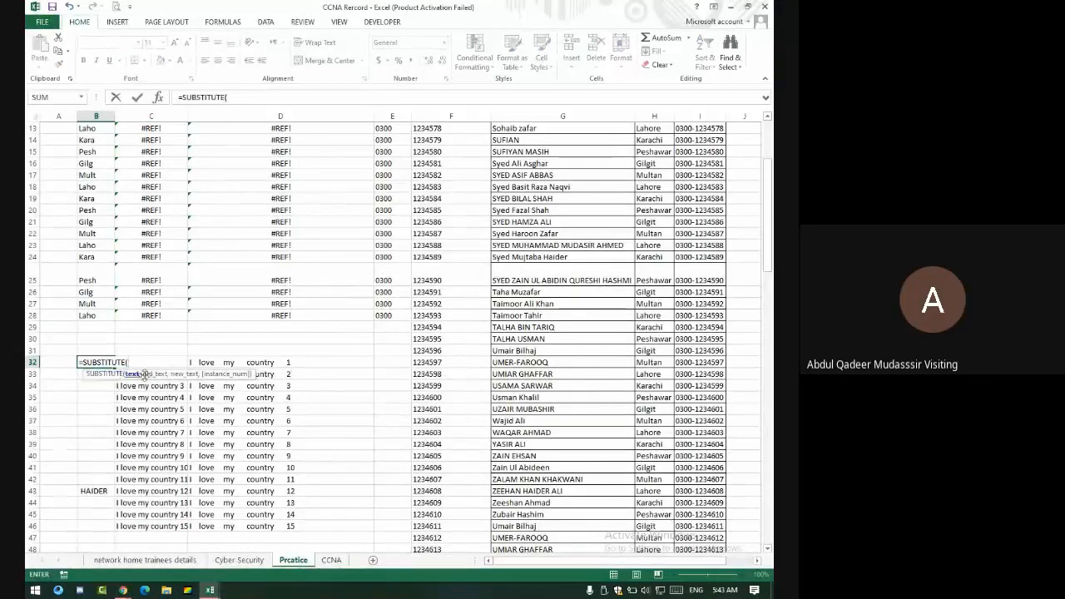
pyautogui.click(260, 362)
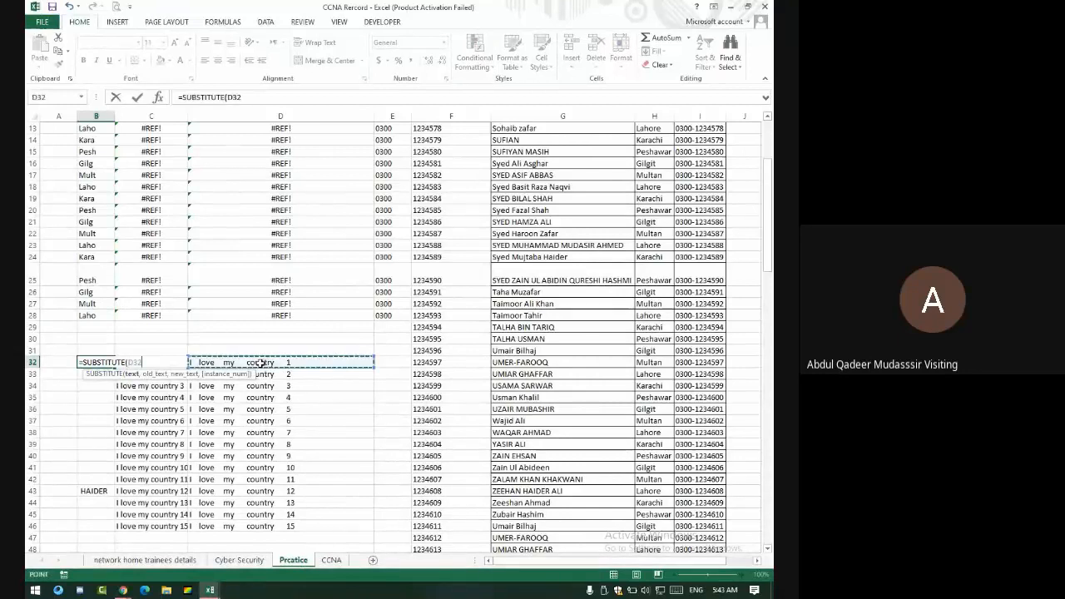
pyautogui.write(',')
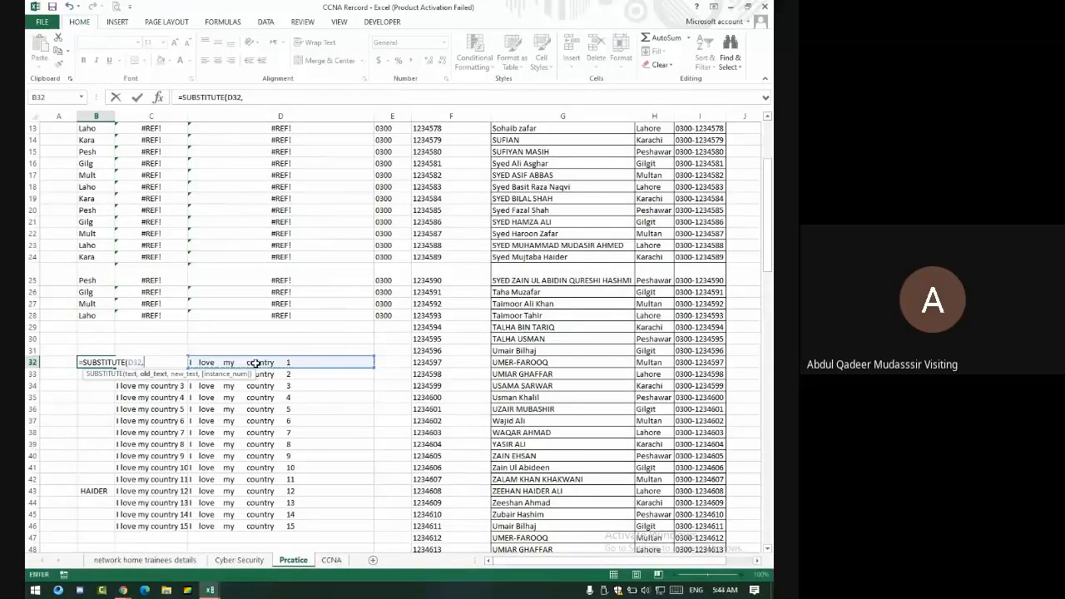
pyautogui.write('" ","",')
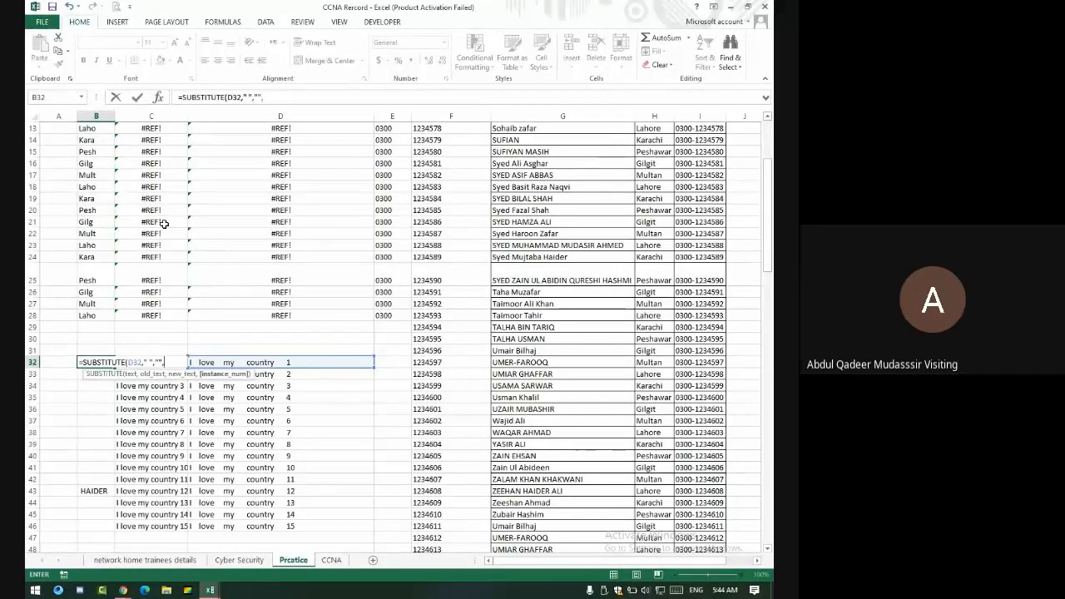
pyautogui.press('Return')
pyautogui.press('Up')
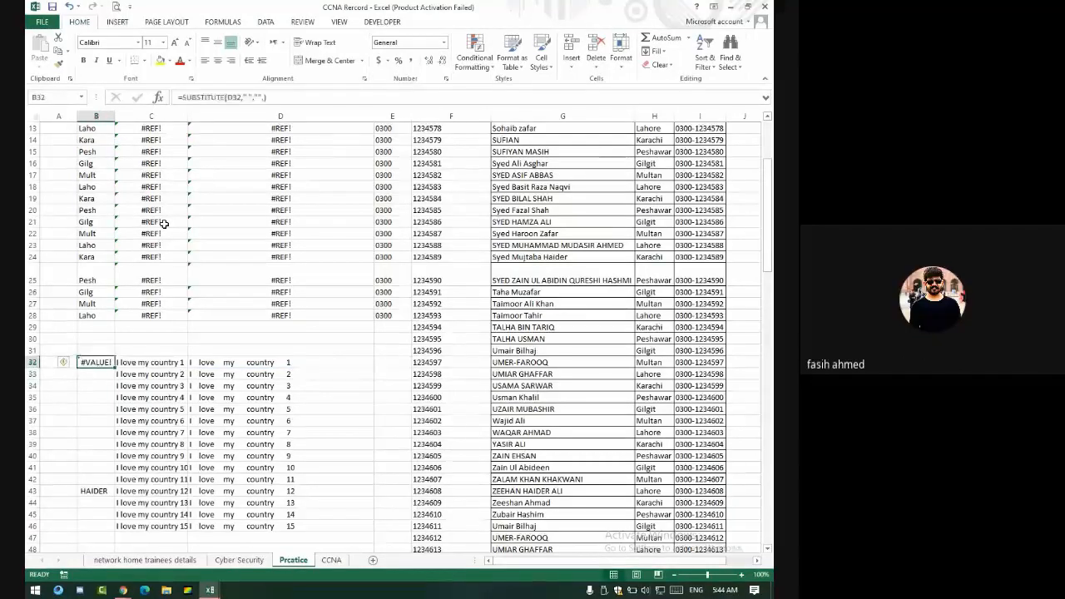
# Remove the extra trailing comma from the SUBSTITUTE formula in B32 so it reads =SUBSTITUTE(D32," ","")
pyautogui.click(264, 99)
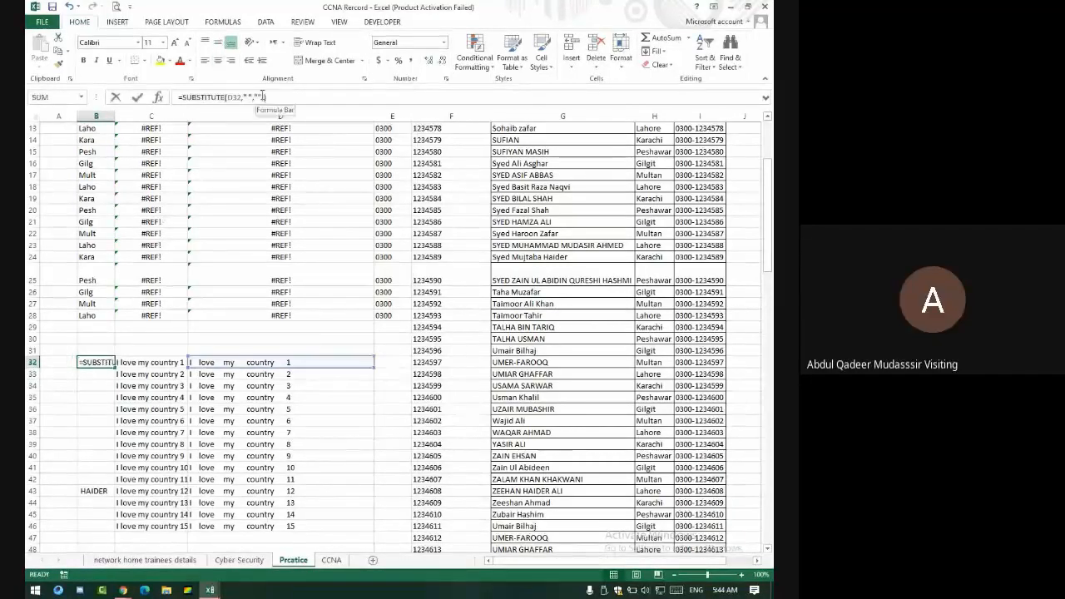
pyautogui.press('BackSpace')
pyautogui.press('Return')
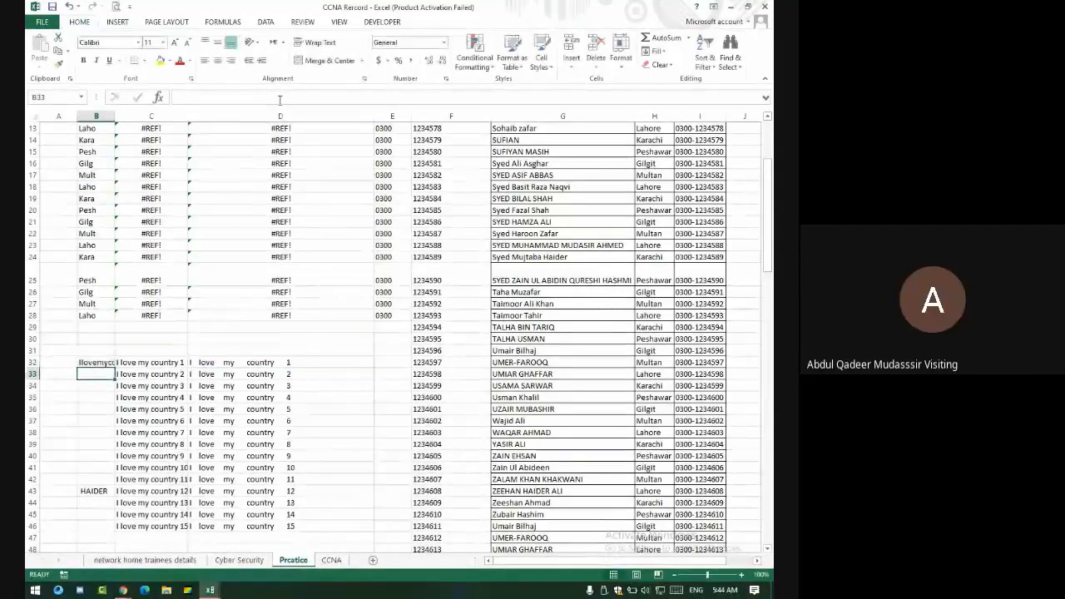
pyautogui.press('Up')
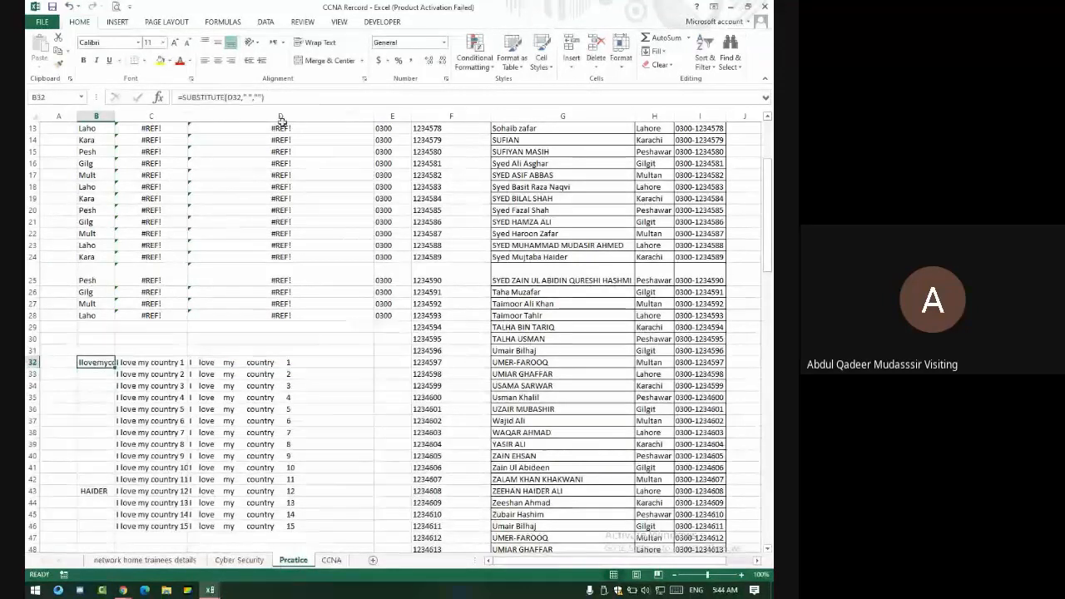
# Copy the SUBSTITUTE formula from B32 down to B46 and fit column B's width to its contents
pyautogui.doubleClick(115, 366)
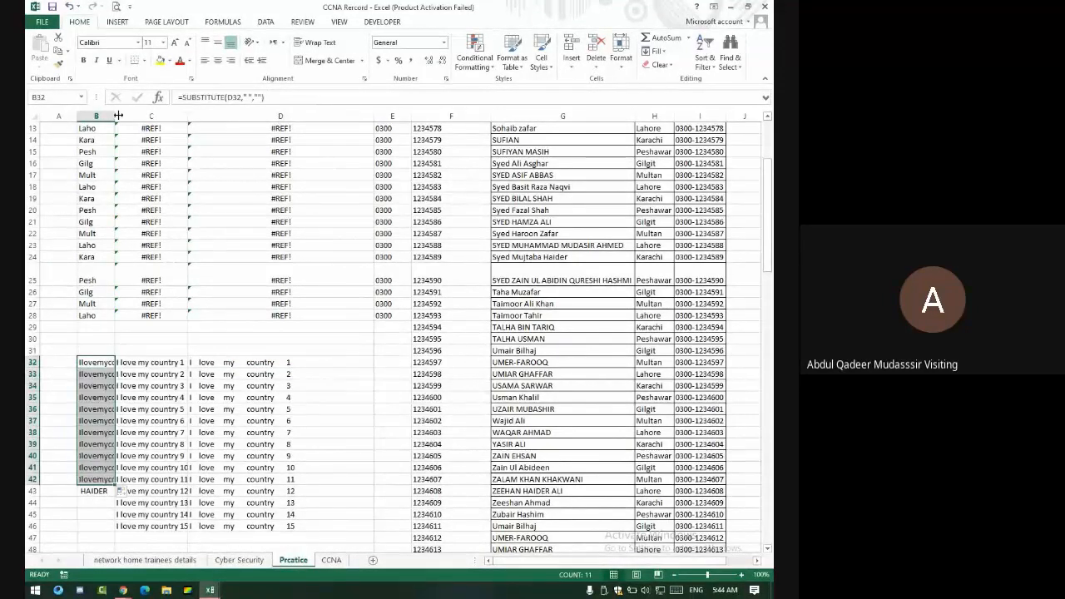
pyautogui.doubleClick(116, 111)
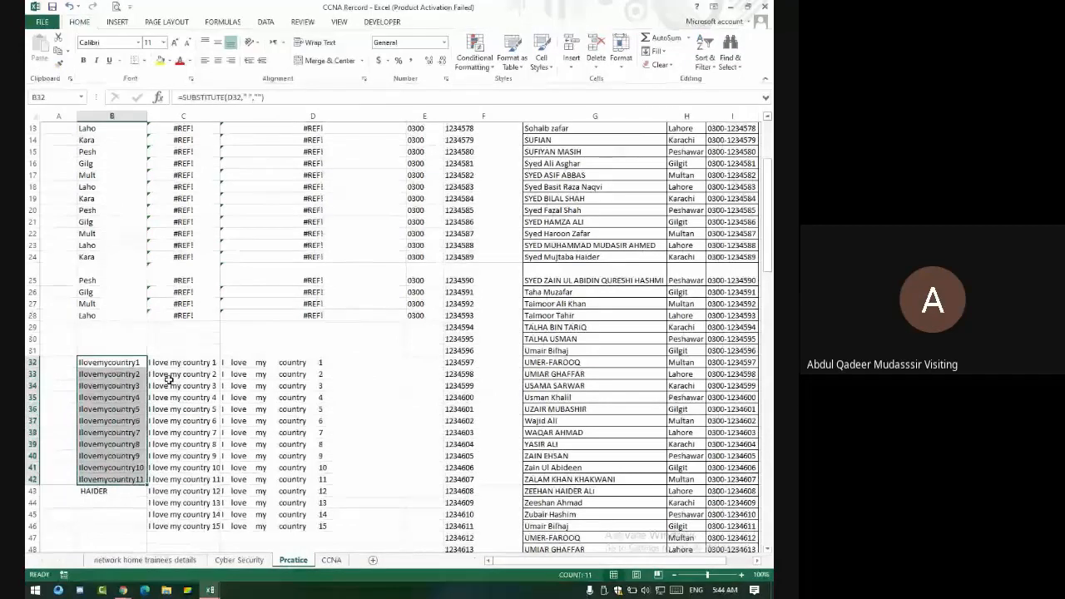
pyautogui.moveTo(148, 484); pyautogui.dragTo(148, 531)
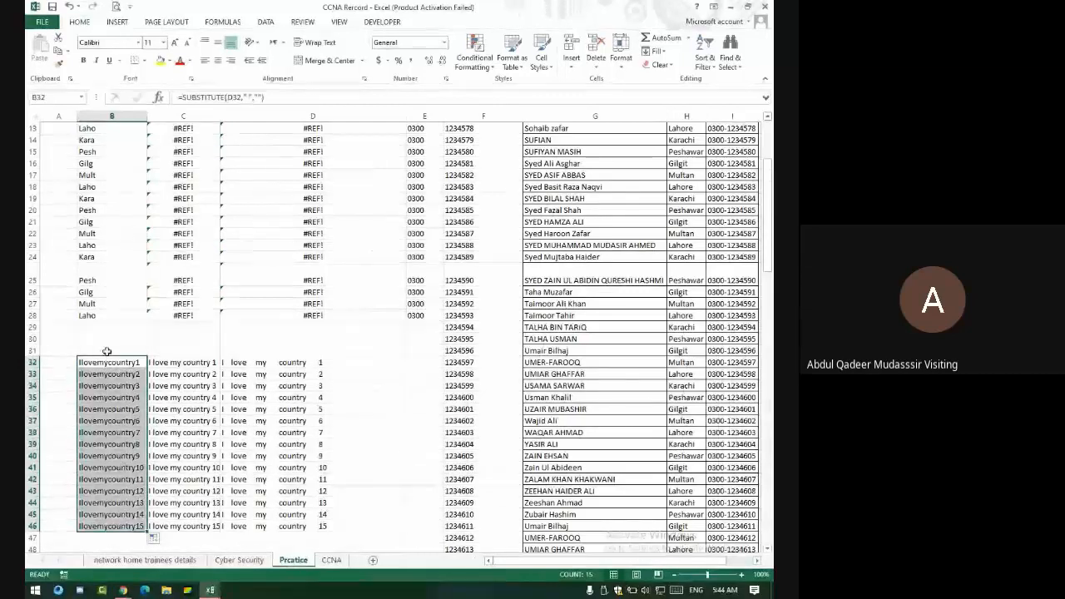
pyautogui.moveTo(109, 362); pyautogui.dragTo(129, 343)
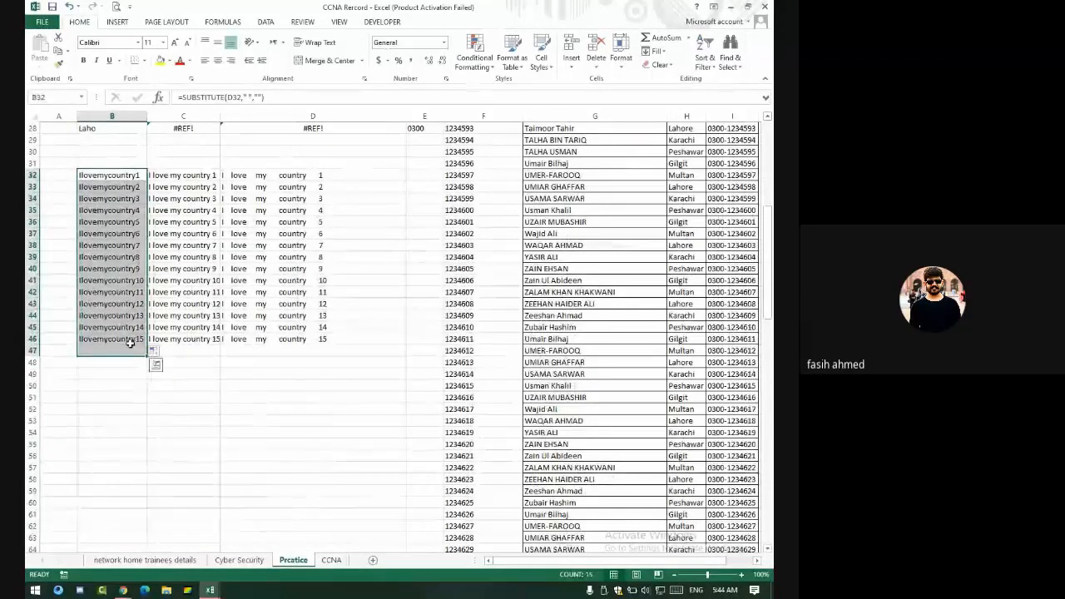
# Switch to the Google Meet call to check the chat for questions, and return to the Excel workbook
pyautogui.hotkey('alt', 'Tab')
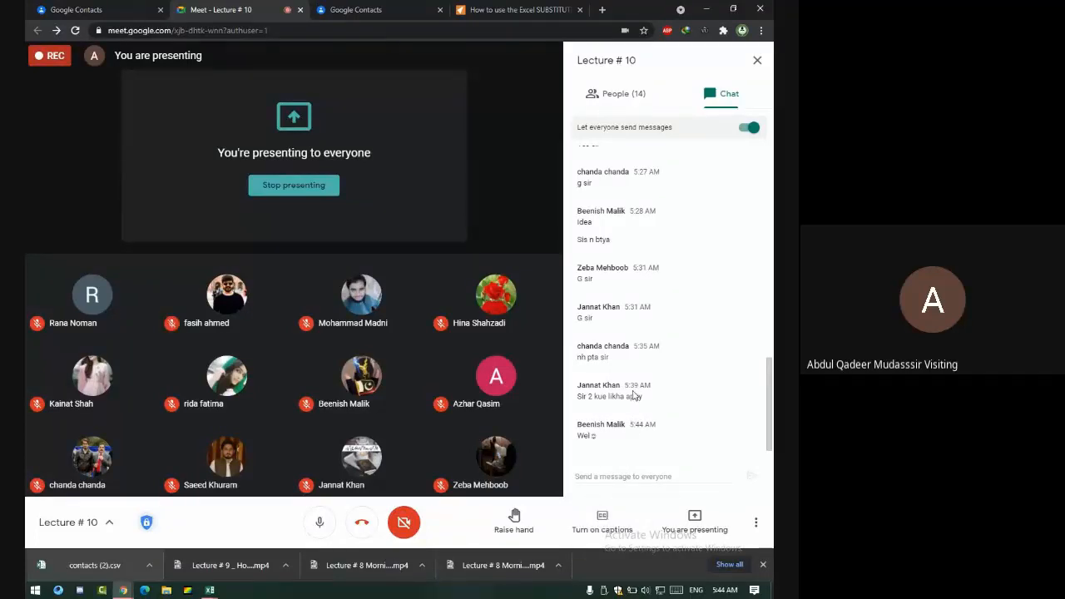
pyautogui.hotkey('alt', 'Tab')
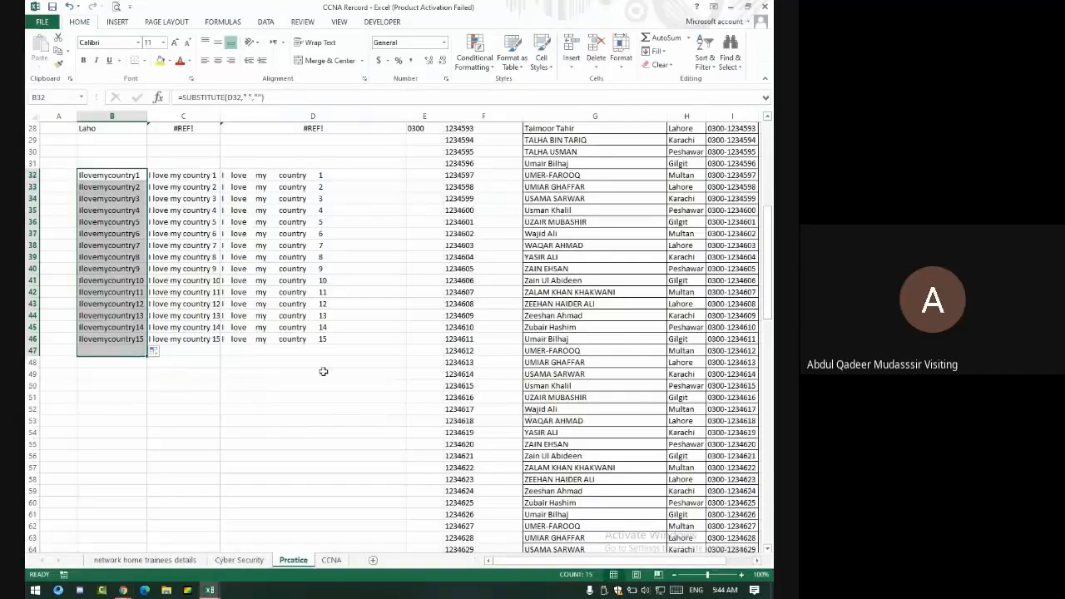
pyautogui.scroll(7, 323, 375)
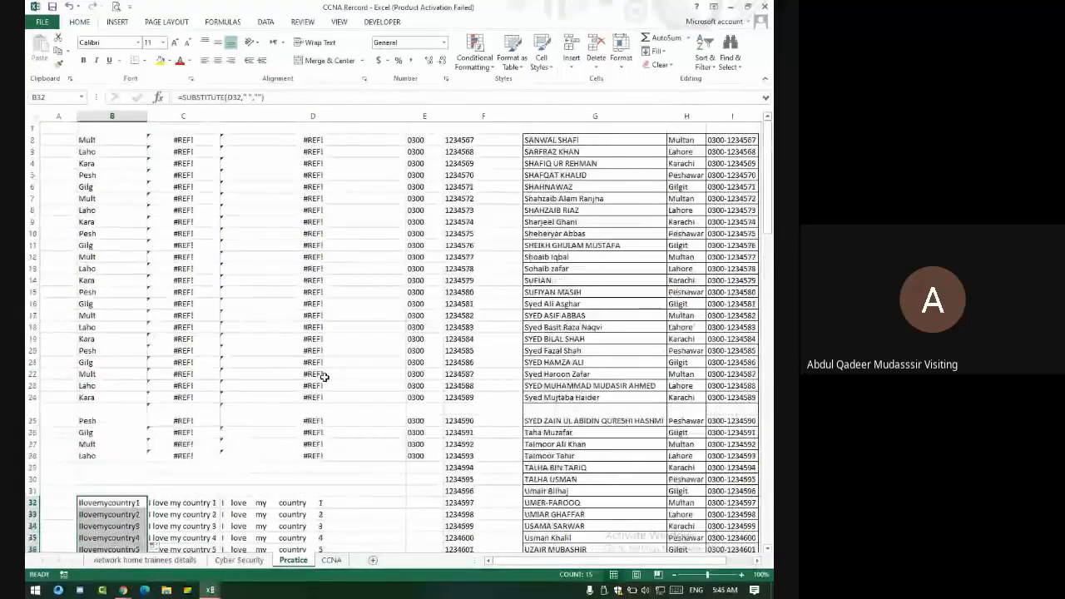
pyautogui.scroll(-8, 323, 376)
pyautogui.hotkey('alt', 'Tab')
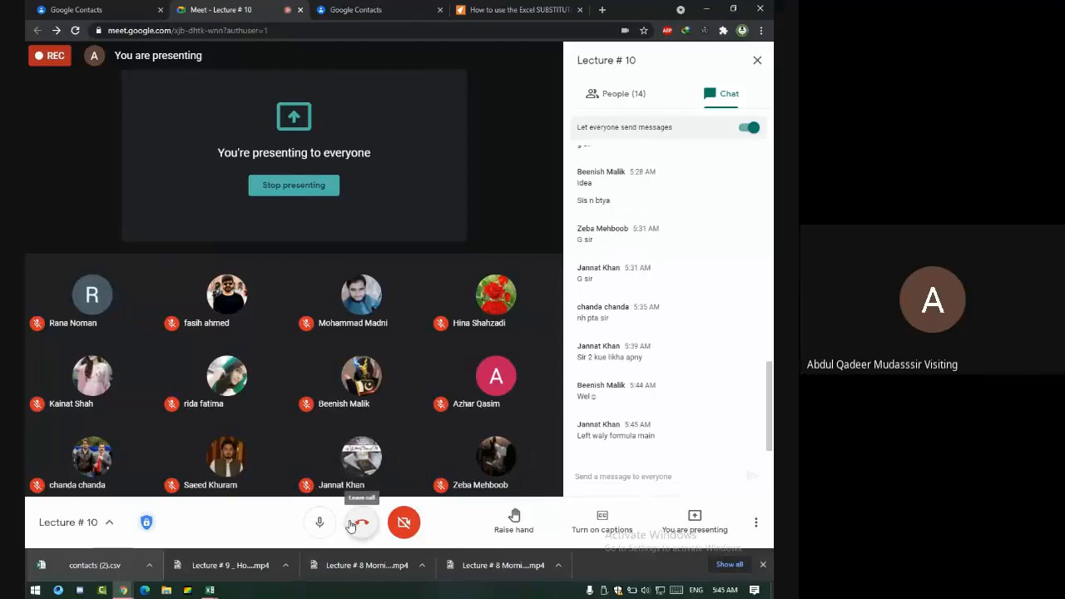
pyautogui.hotkey('alt', 'Tab')
# Review the LEFT formula in E2 and the cell in column I that it refers to
pyautogui.scroll(12, 223, 285)
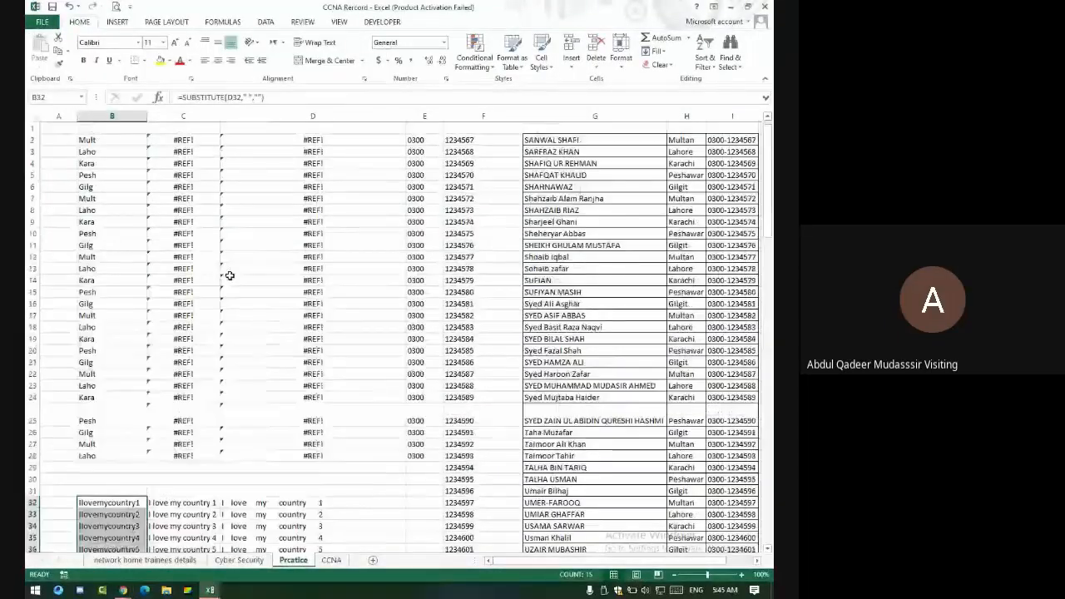
pyautogui.click(411, 141)
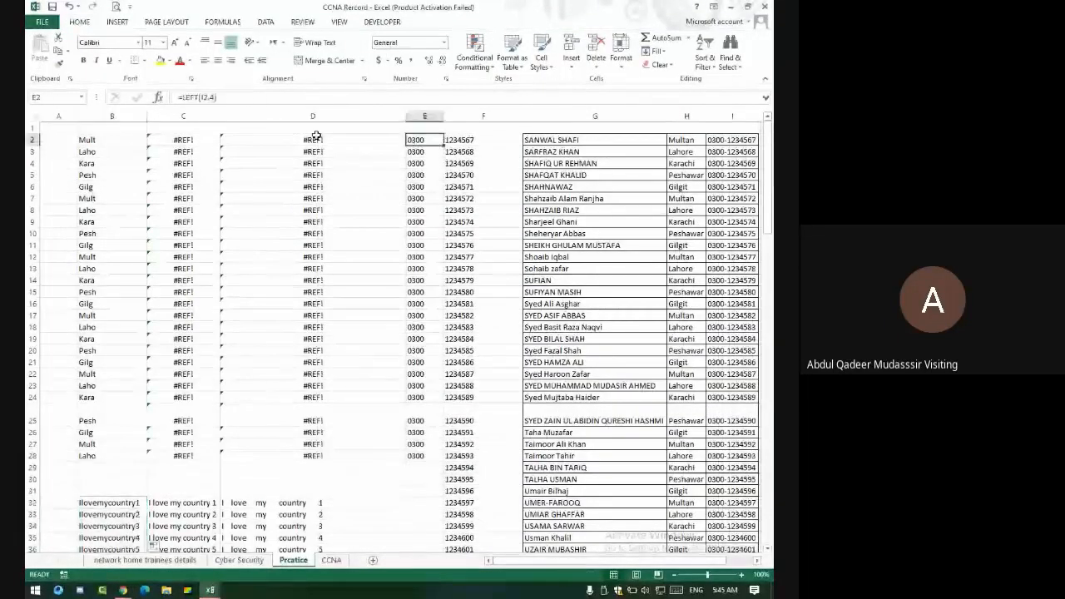
pyautogui.click(248, 101)
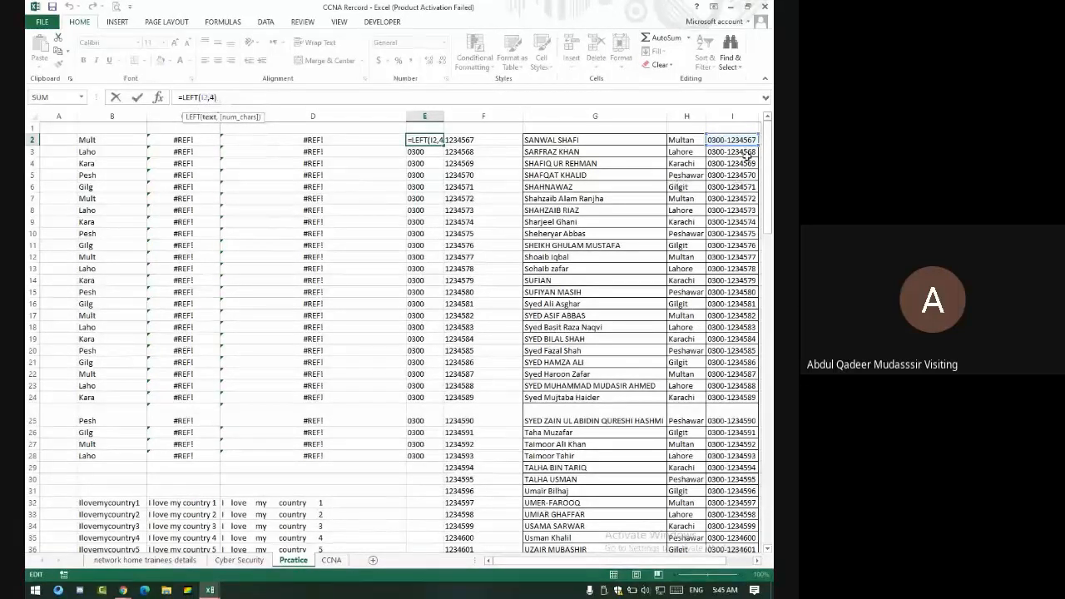
pyautogui.click(715, 142)
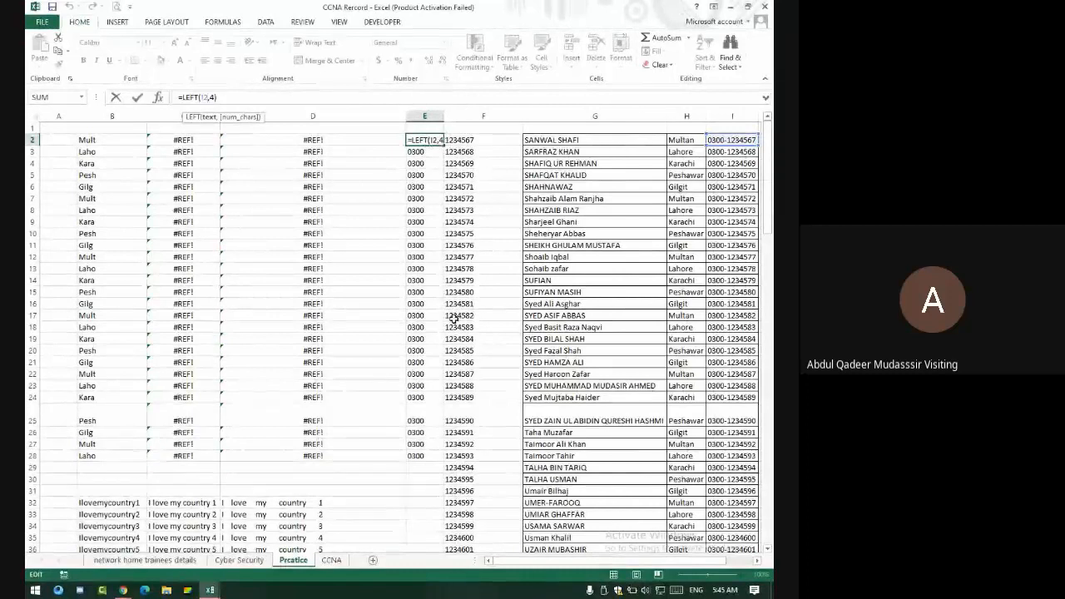
# Review the RIGHT formula in F2 and how far it extends down column F
pyautogui.click(475, 147)
pyautogui.hotkey('ctrl', 'Down')
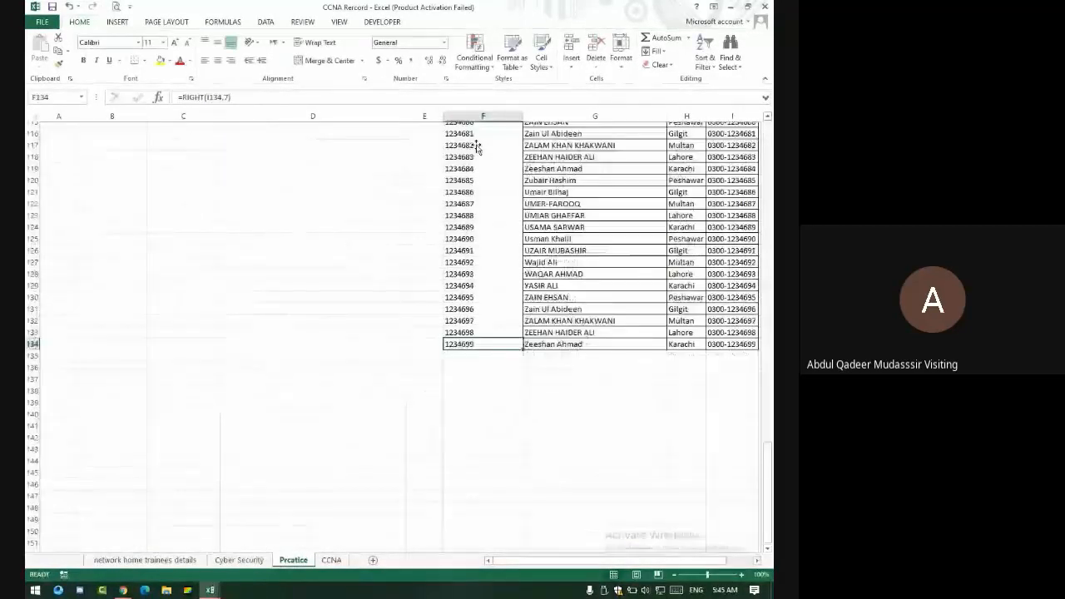
pyautogui.hotkey('ctrl', 'Up')
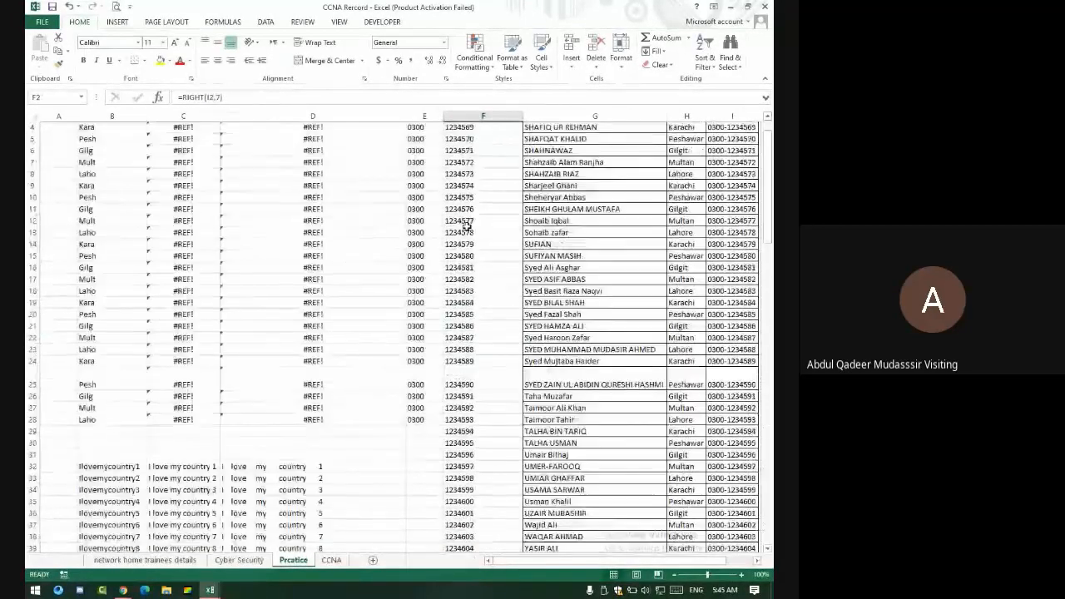
pyautogui.doubleClick(450, 141)
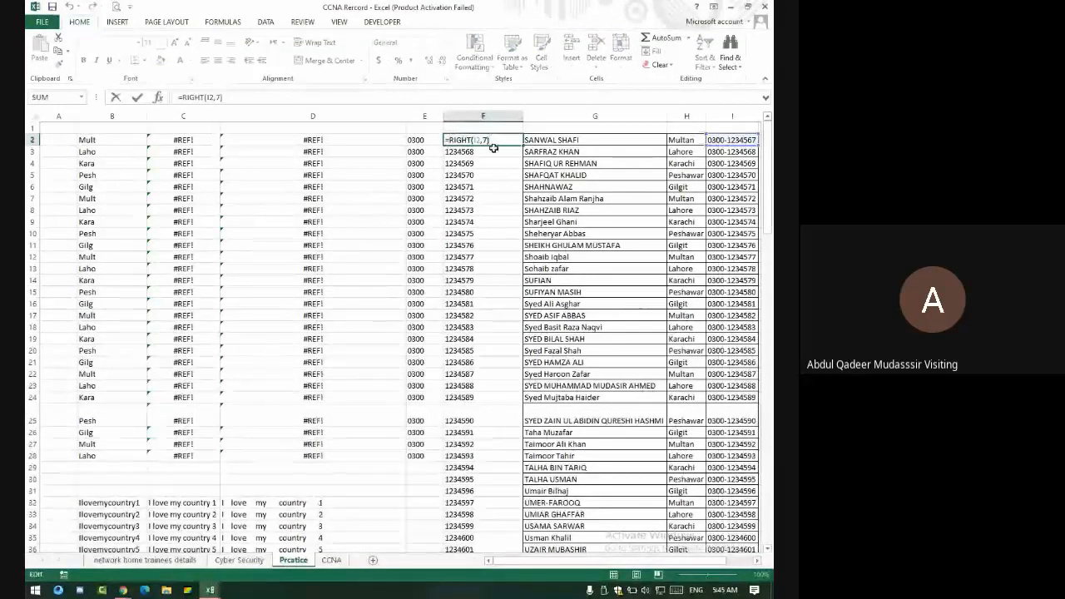
pyautogui.press('Return')
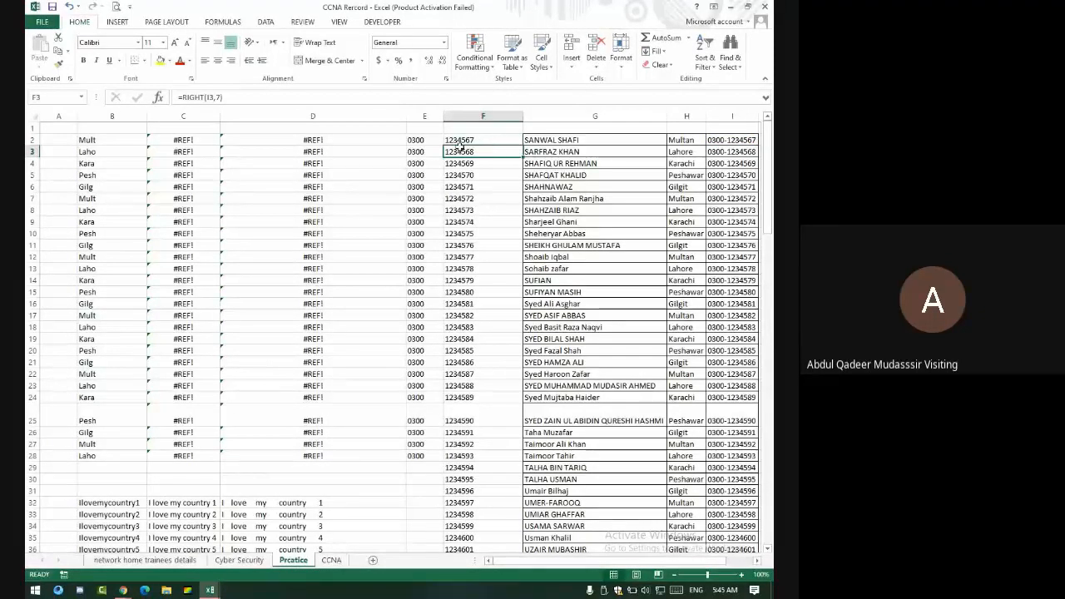
# Enter the formula =conatenate(E2,F2) in E1 to join the two parts of the number
pyautogui.click(421, 127)
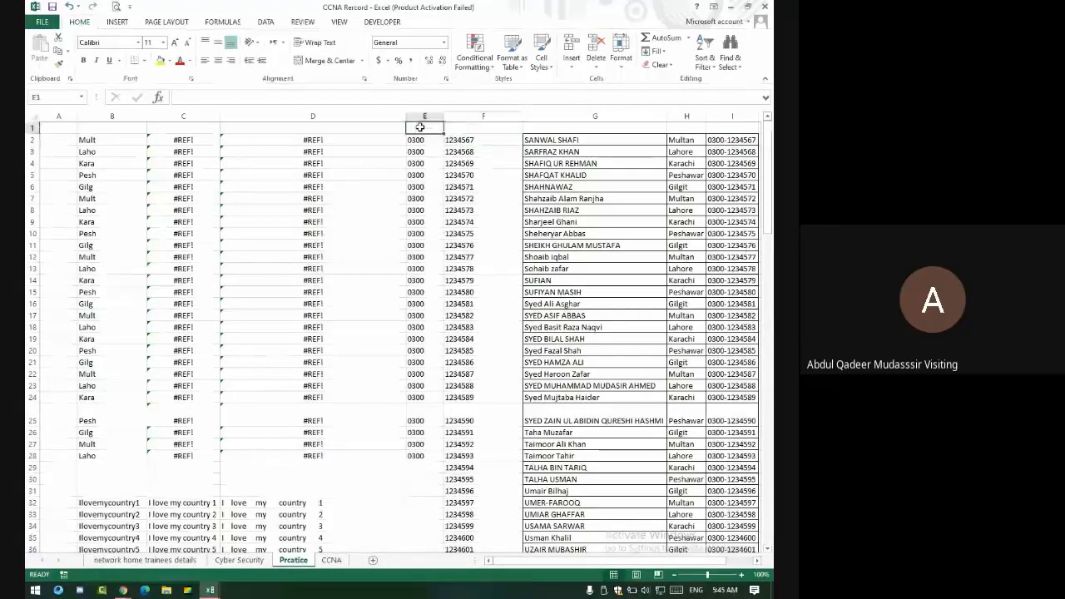
pyautogui.write('=cona')
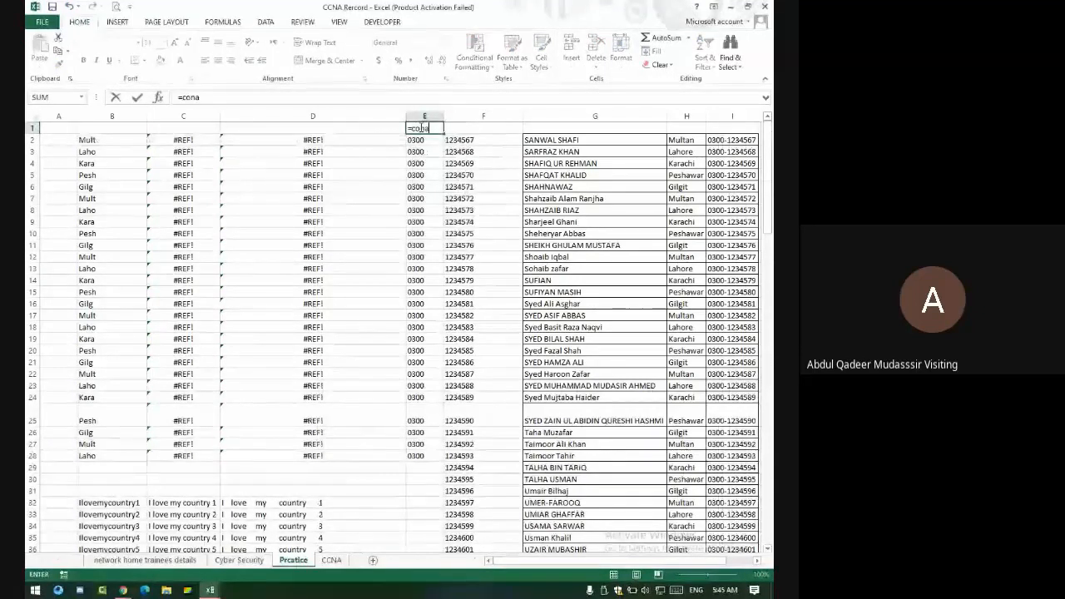
pyautogui.write('tenate(')
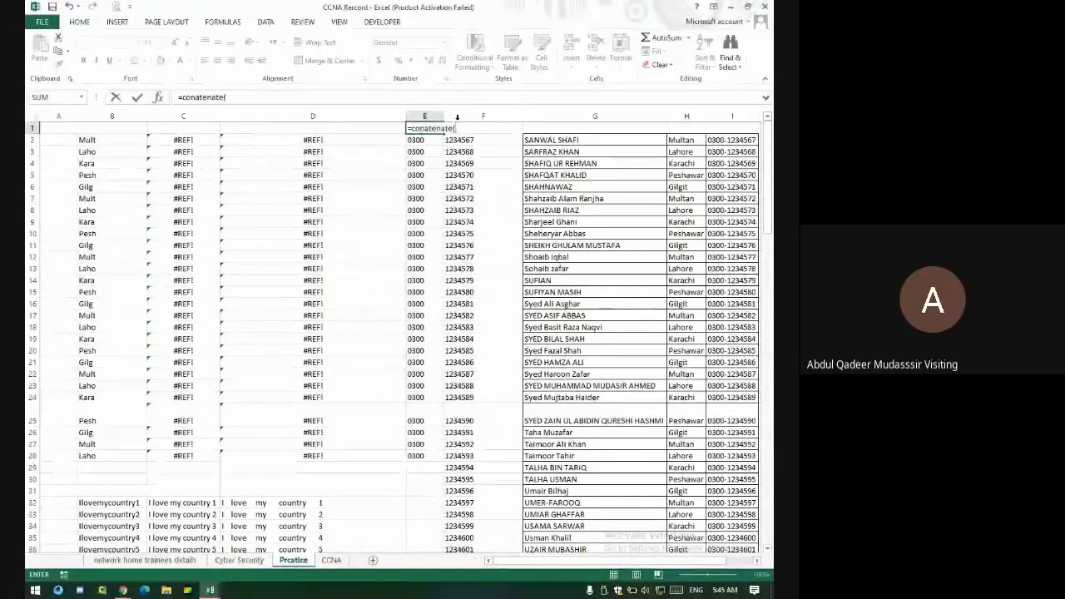
pyautogui.click(416, 140)
pyautogui.write(',')
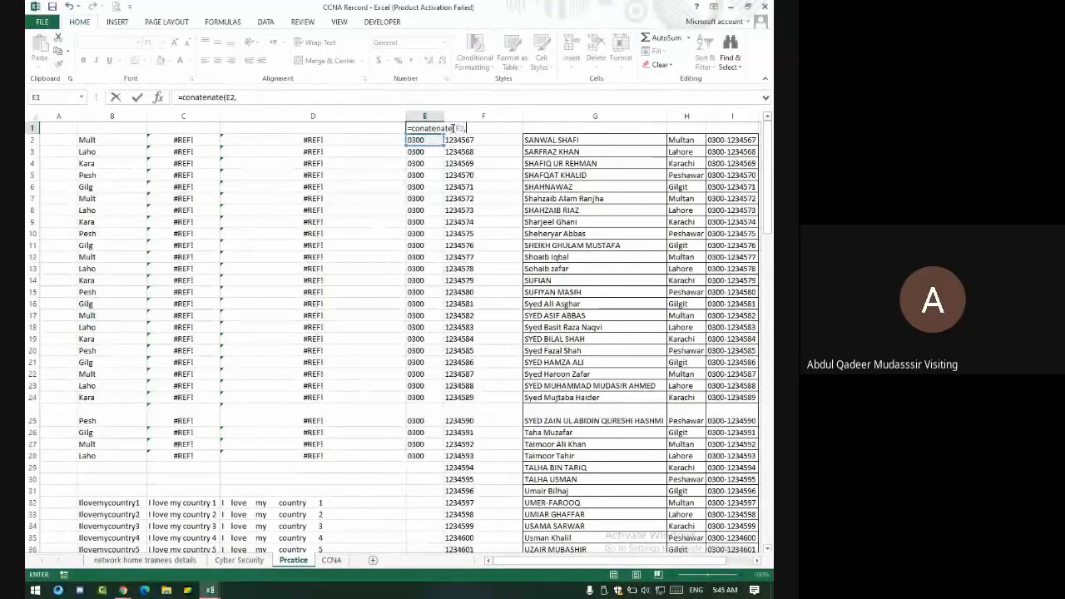
pyautogui.press('Return')
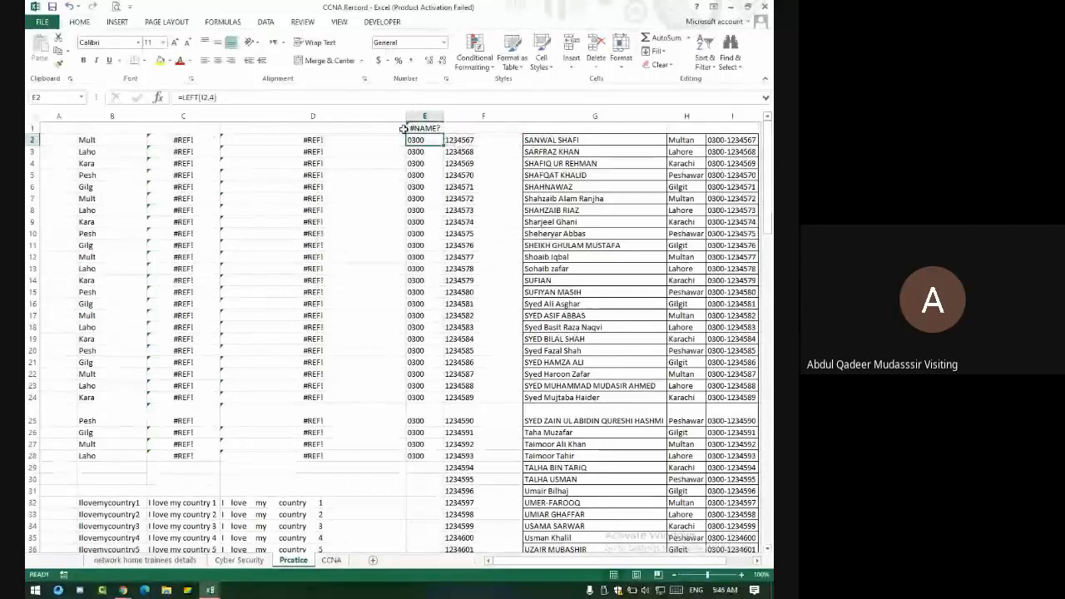
# Correct the misspelled function name in E1 so the formula reads =CONCATENATE(E2,F2)
pyautogui.click(421, 128)
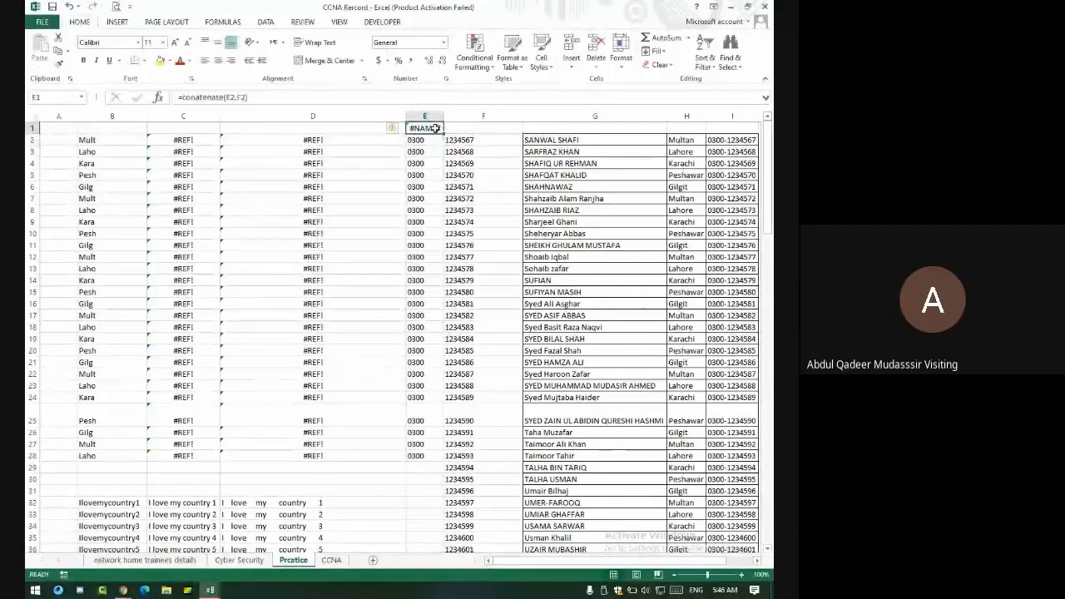
pyautogui.click(197, 98)
pyautogui.write('c')
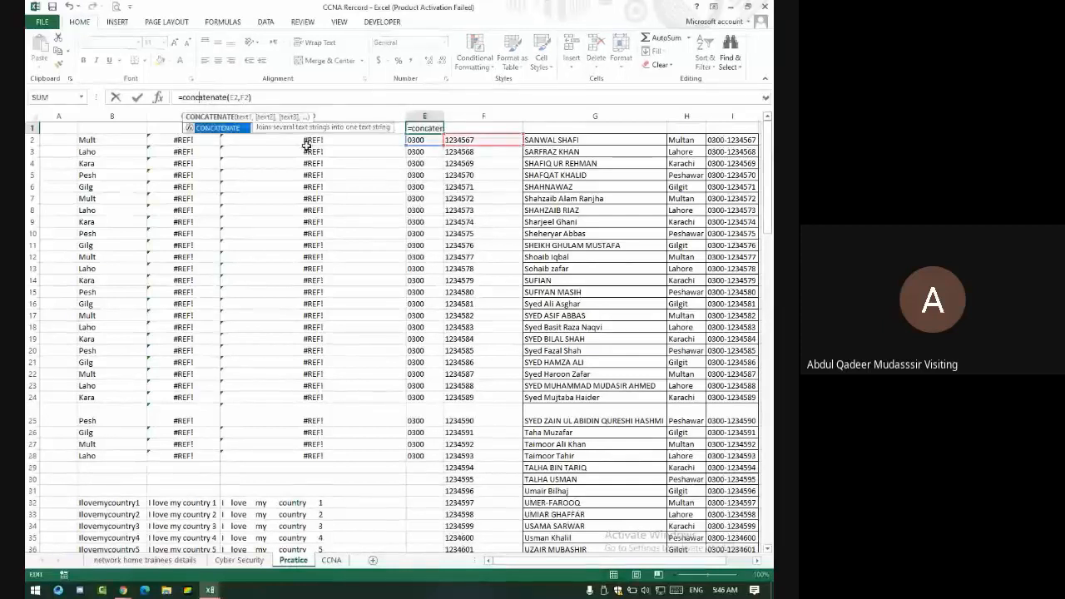
pyautogui.press('Return')
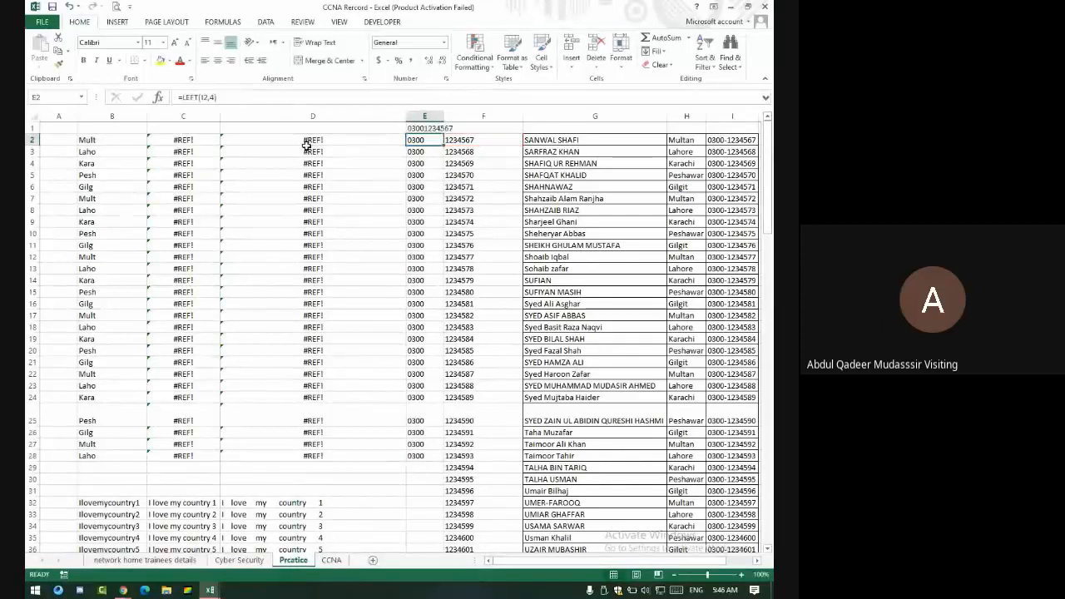
pyautogui.click(430, 127)
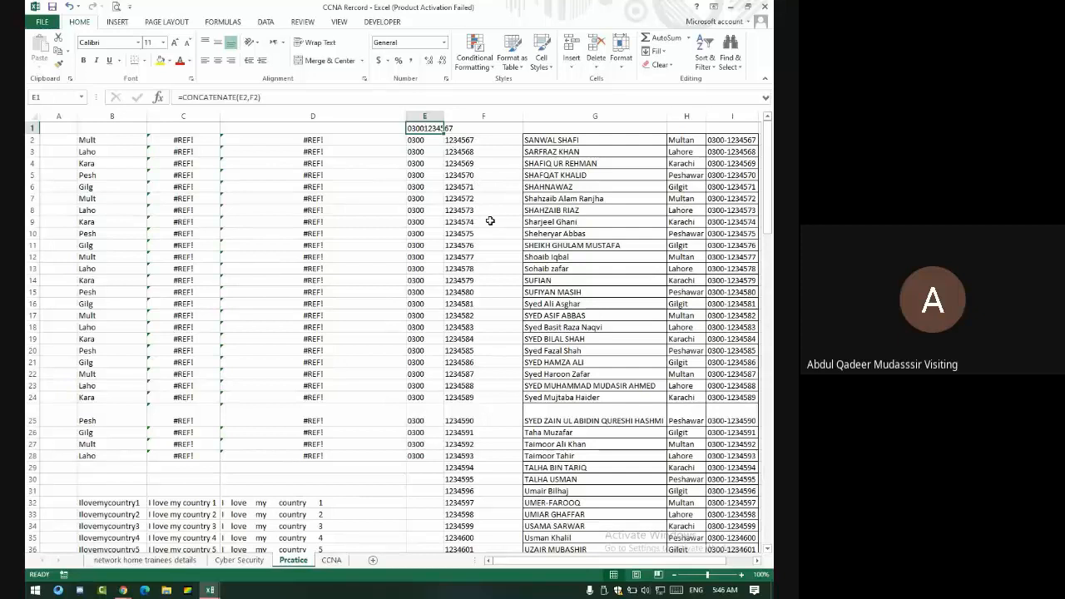
# Check the latest chat messages in the Google Meet call and go back to the Excel workbook
pyautogui.hotkey('alt', 'Tab')
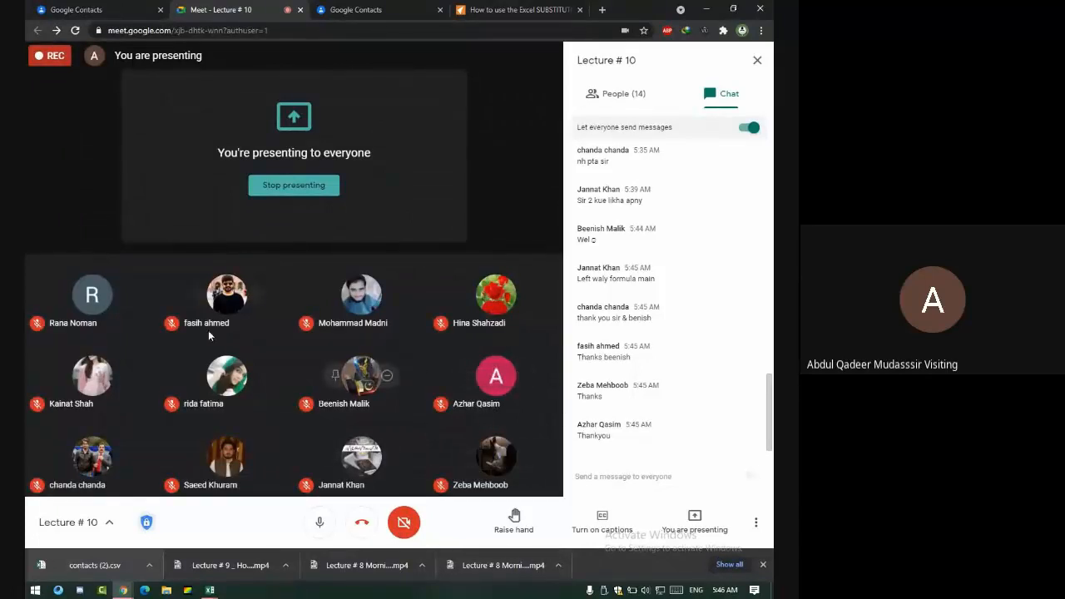
pyautogui.hotkey('alt', 'Tab')
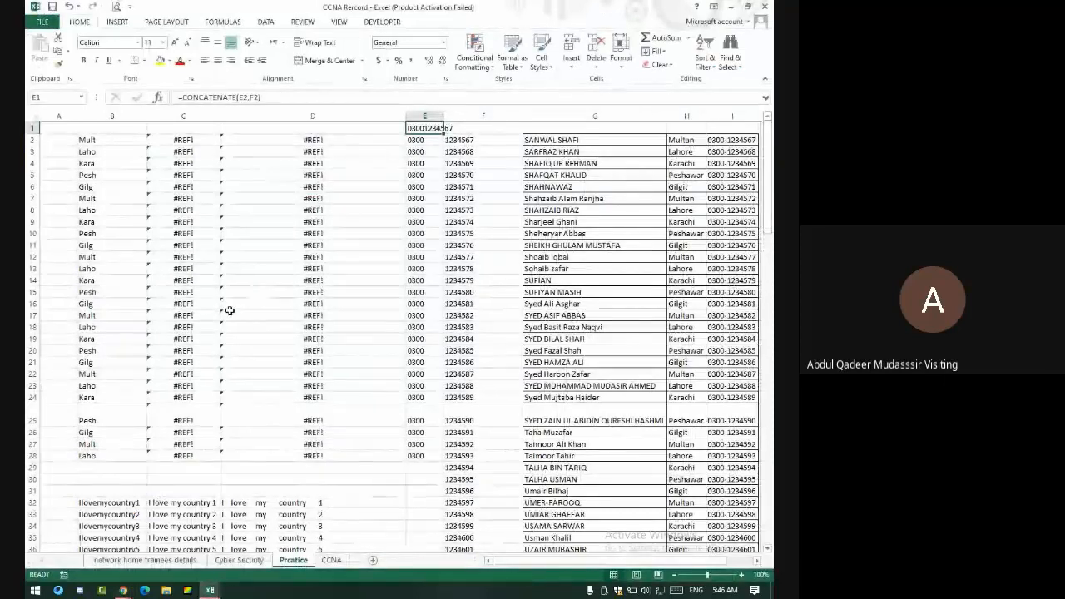
# Bring up the commands for inserting objects at the empty area below row 46 of the Prcatice sheet
pyautogui.scroll(-6, 275, 287)
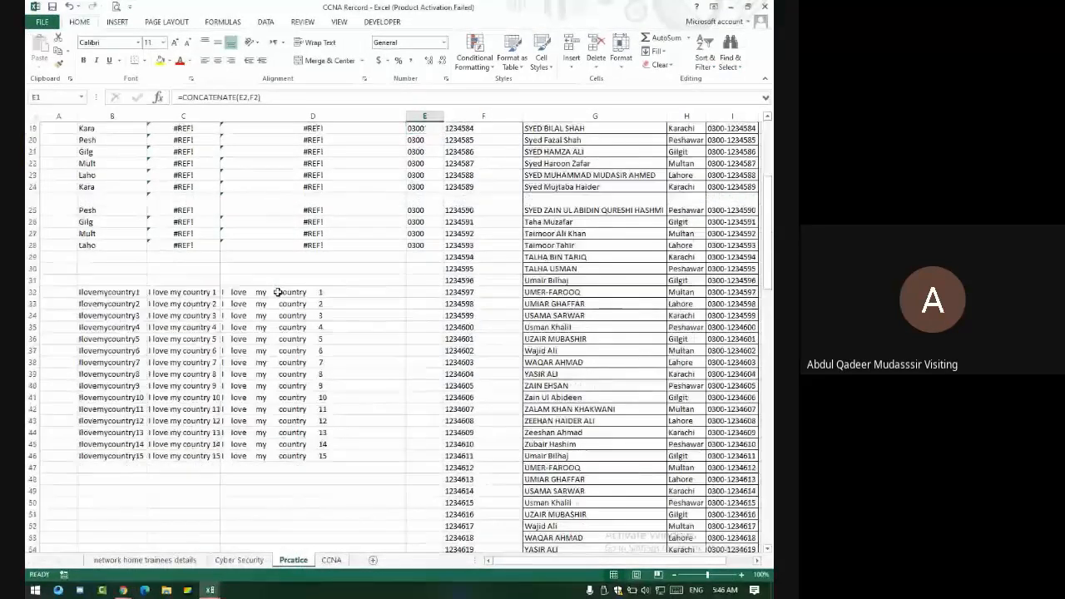
pyautogui.scroll(-9, 277, 291)
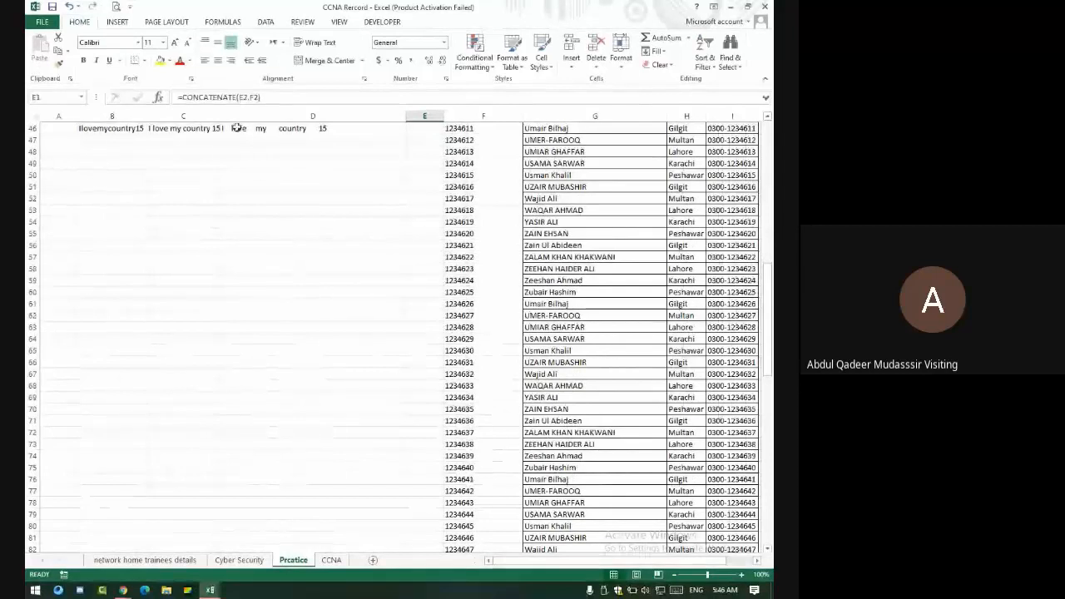
pyautogui.click(118, 22)
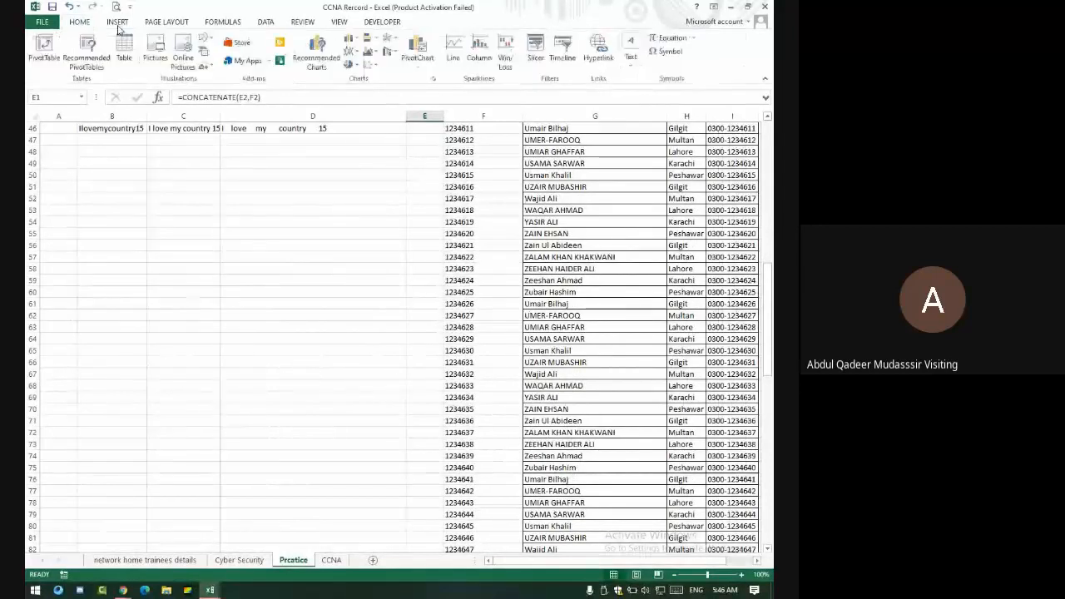
pyautogui.click(148, 25)
pyautogui.click(122, 26)
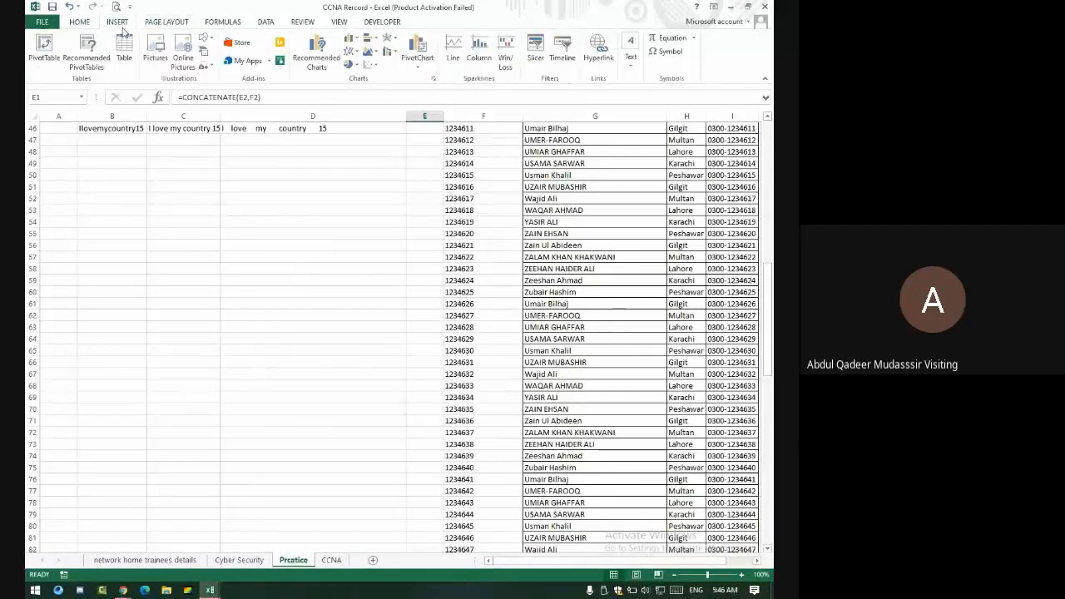
pyautogui.click(80, 22)
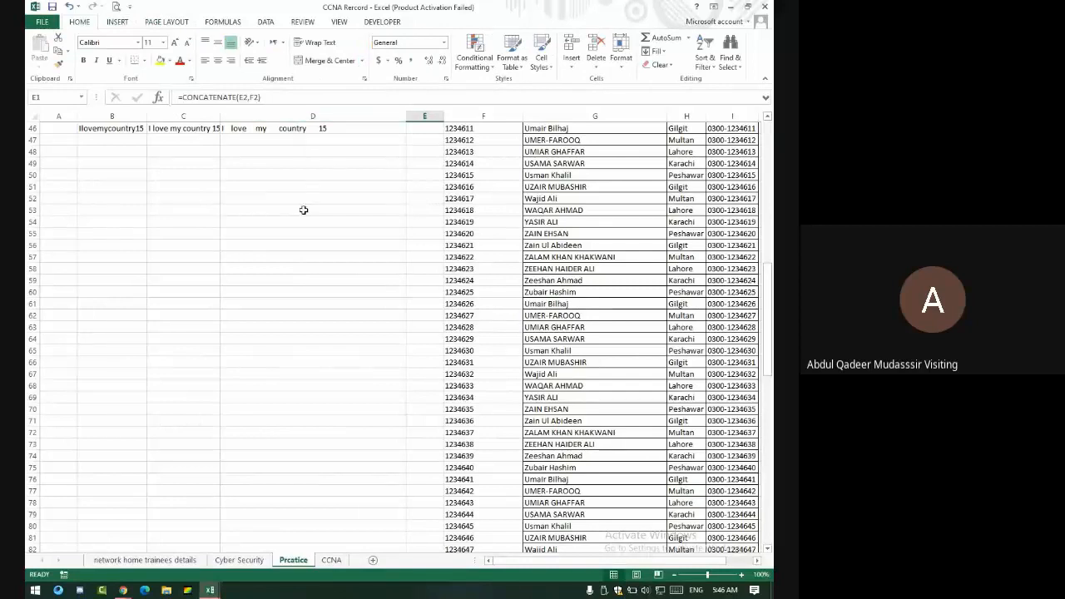
pyautogui.scroll(15, 304, 210)
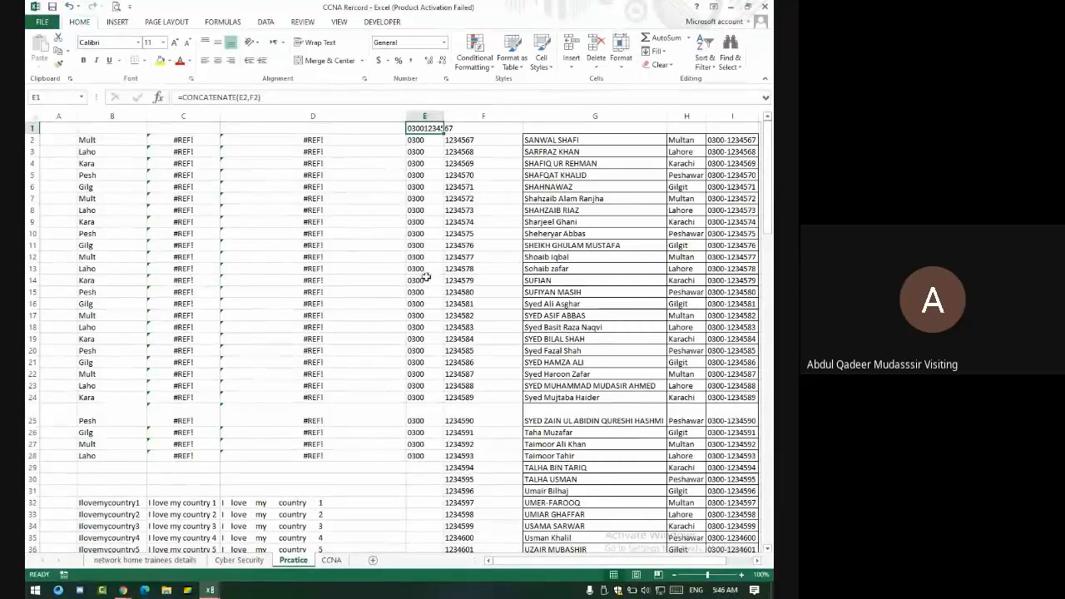
# Enter a SQRT formula in empty cell D51 that takes the square root of cell E51
pyautogui.scroll(-7, 424, 279)
pyautogui.scroll(-7, 441, 285)
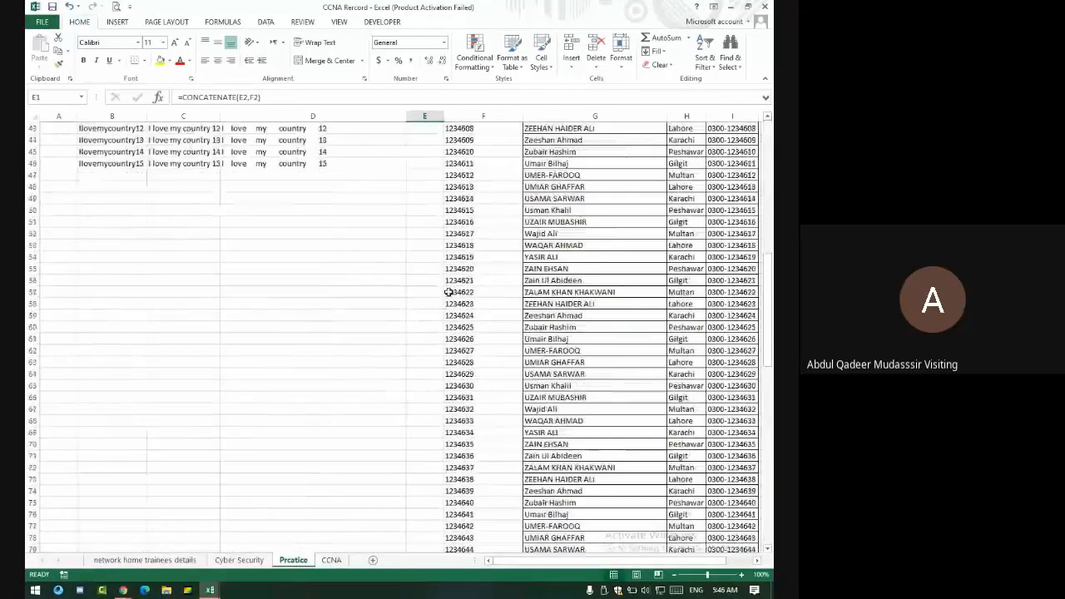
pyautogui.click(240, 221)
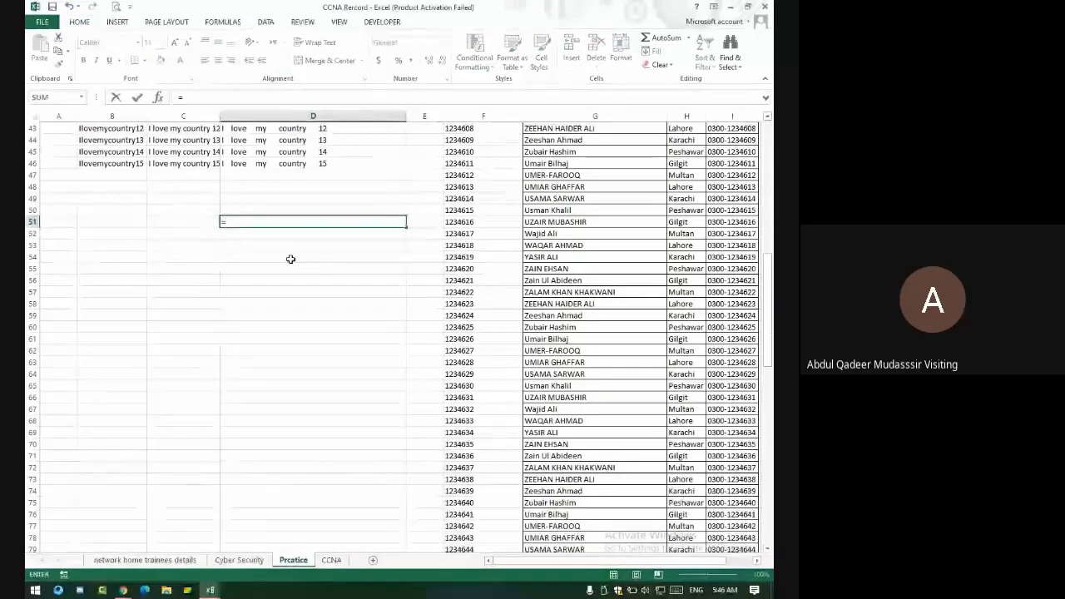
pyautogui.write('=sqrt')
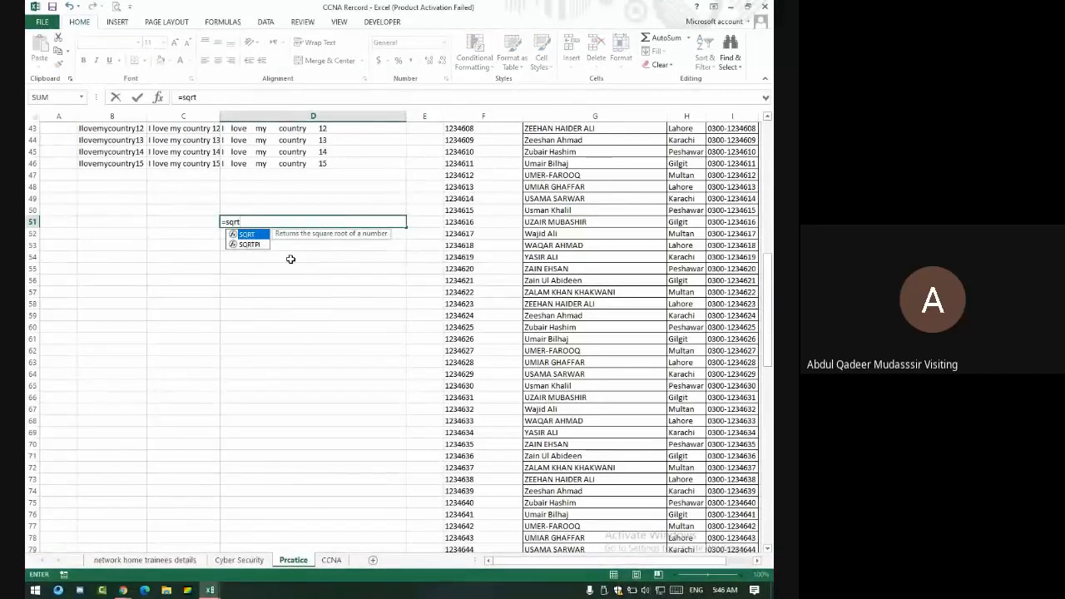
pyautogui.write('(')
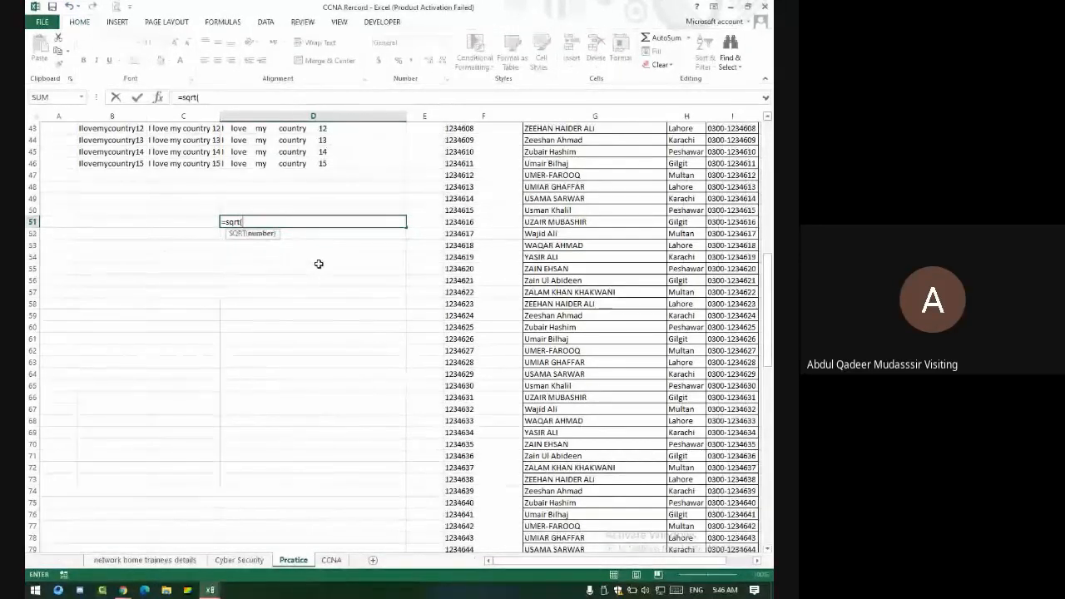
pyautogui.click(432, 222)
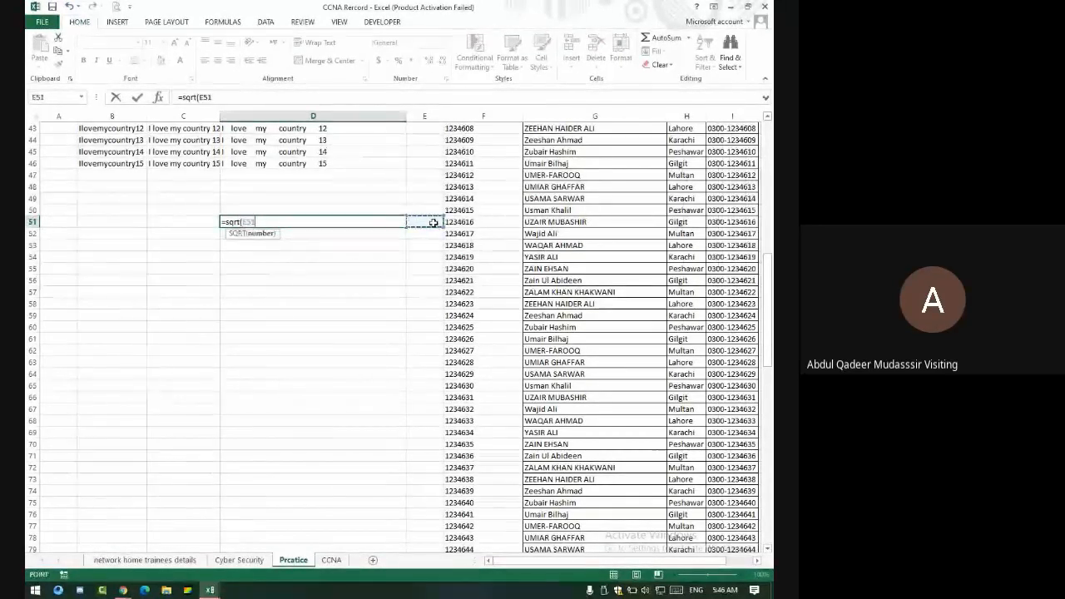
pyautogui.write(')')
pyautogui.press('Return')
pyautogui.press('Up')
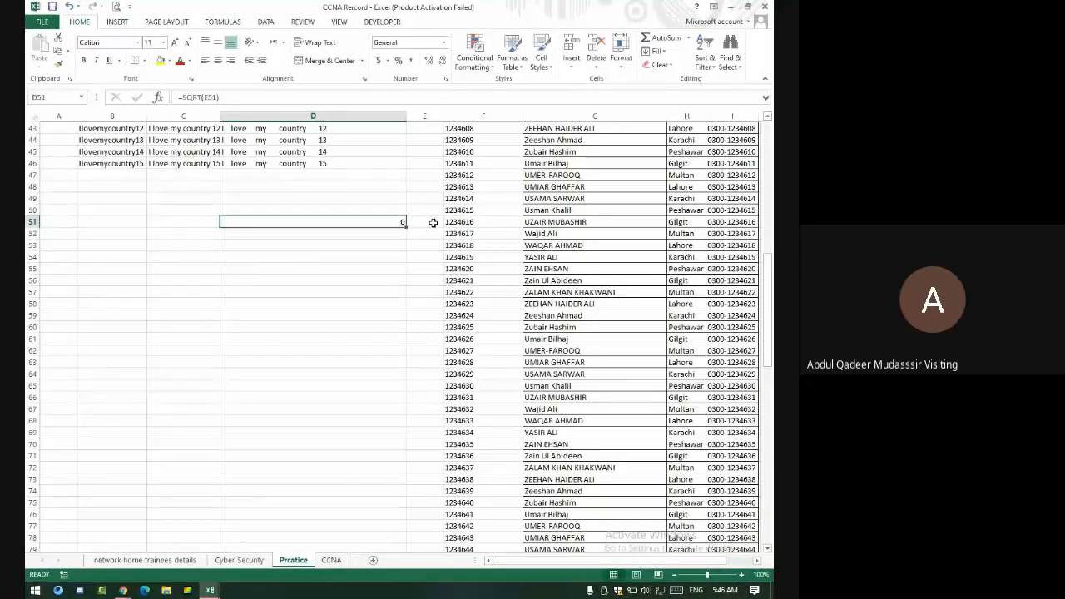
# Test the square root formula by entering 4, 5, 8 and 12 one after another in cell E51
pyautogui.press('Right')
pyautogui.write('4')
pyautogui.press('Return')
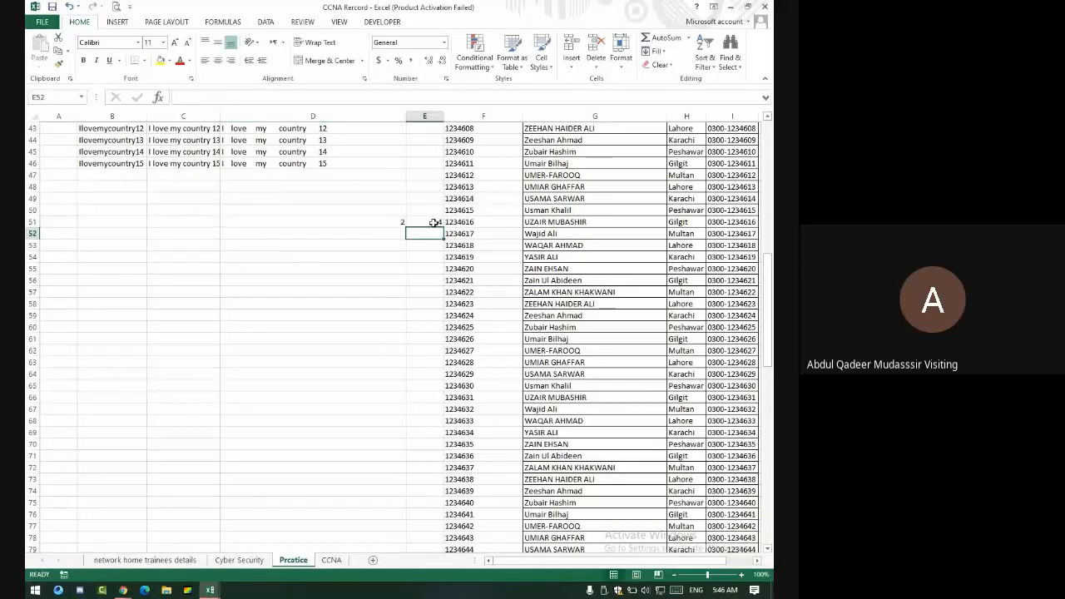
pyautogui.press('Up')
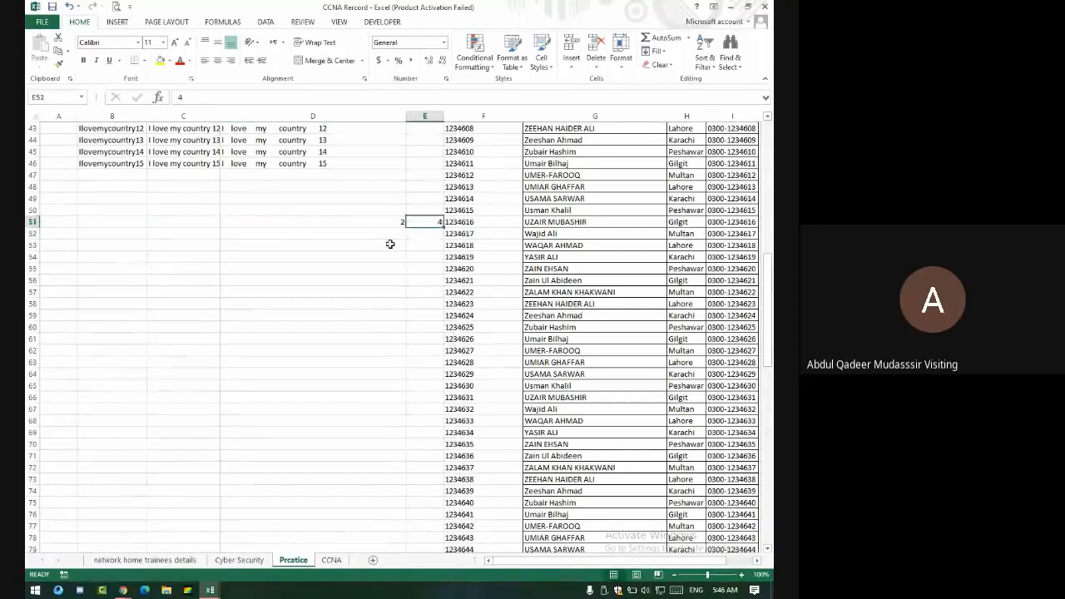
pyautogui.write('5')
pyautogui.press('Return')
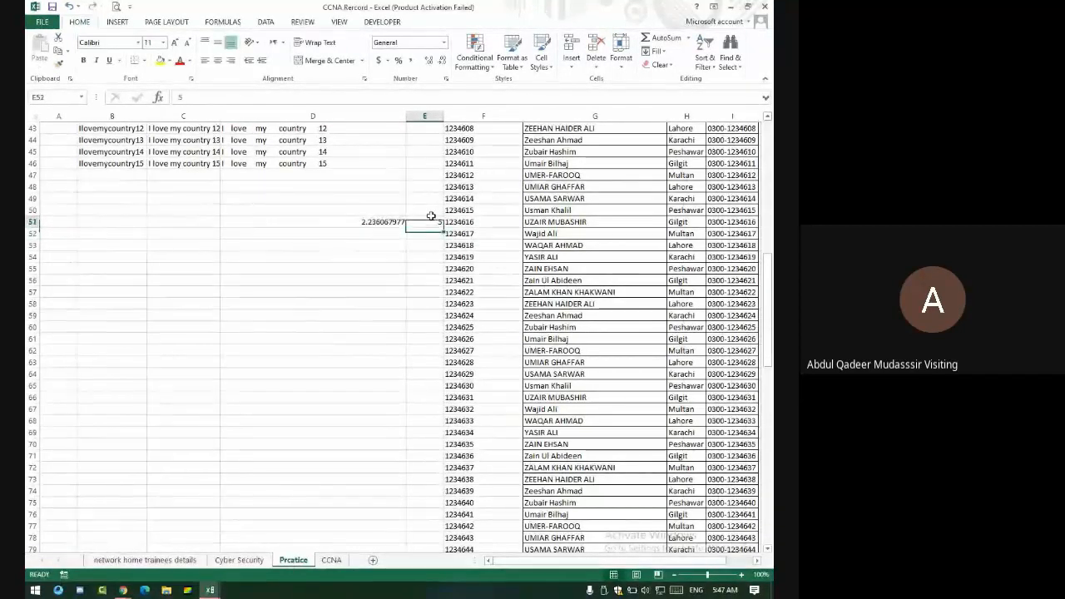
pyautogui.click(429, 222)
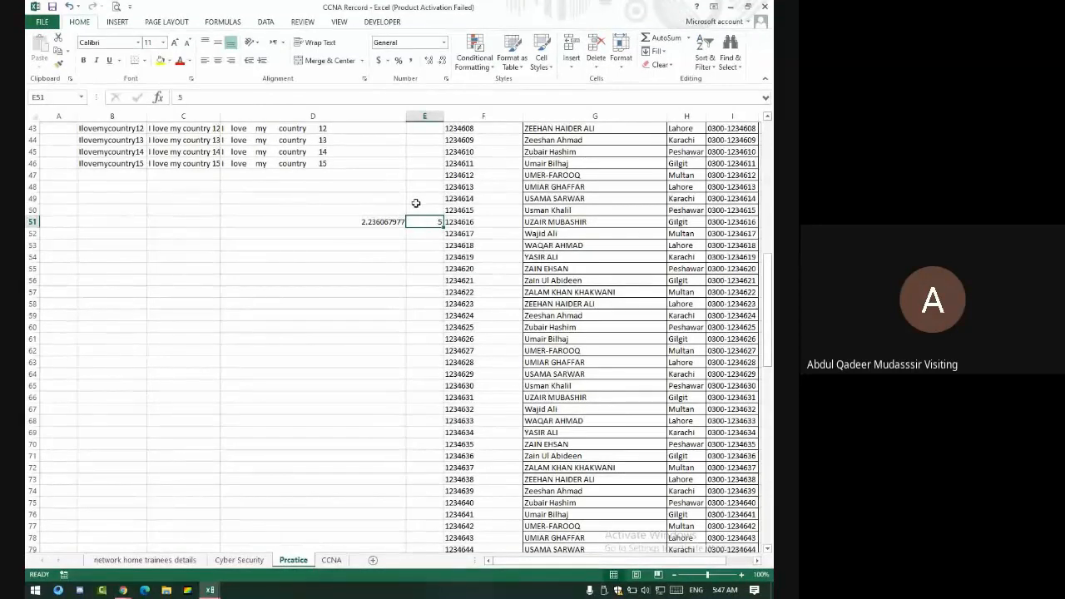
pyautogui.write('8')
pyautogui.press('Return')
pyautogui.press('Up')
pyautogui.write('12')
pyautogui.press('Return')
# Set cell E51 to 9 as the number for the square root formula
pyautogui.press('Up')
pyautogui.write('9')
pyautogui.press('Return')
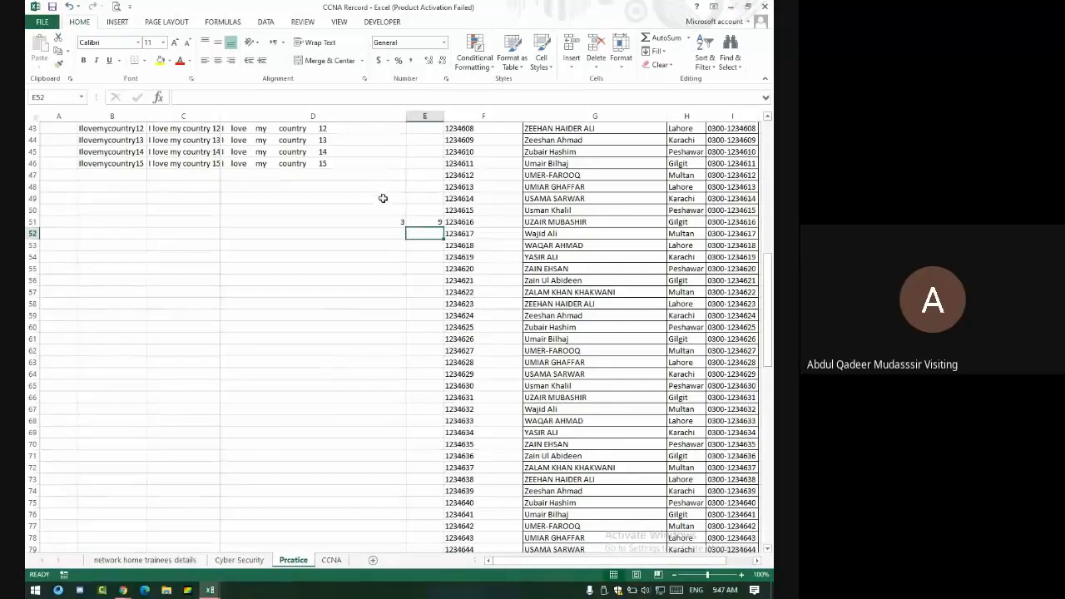
# Open the square root formula in cell D51 to examine its argument, and leave it unedited
pyautogui.click(378, 225)
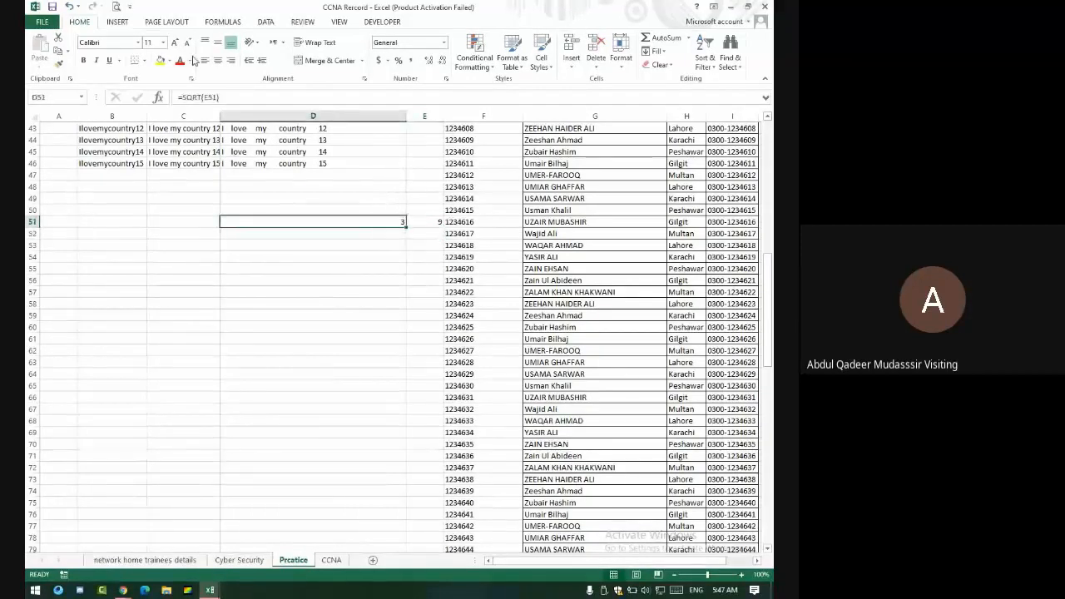
pyautogui.click(212, 98)
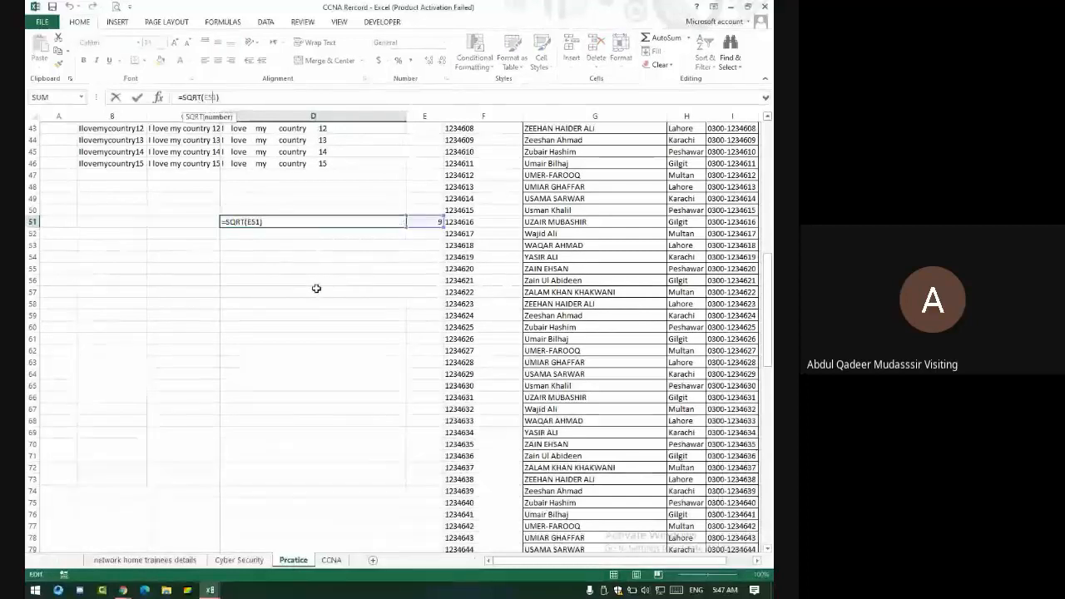
pyautogui.press('Return')
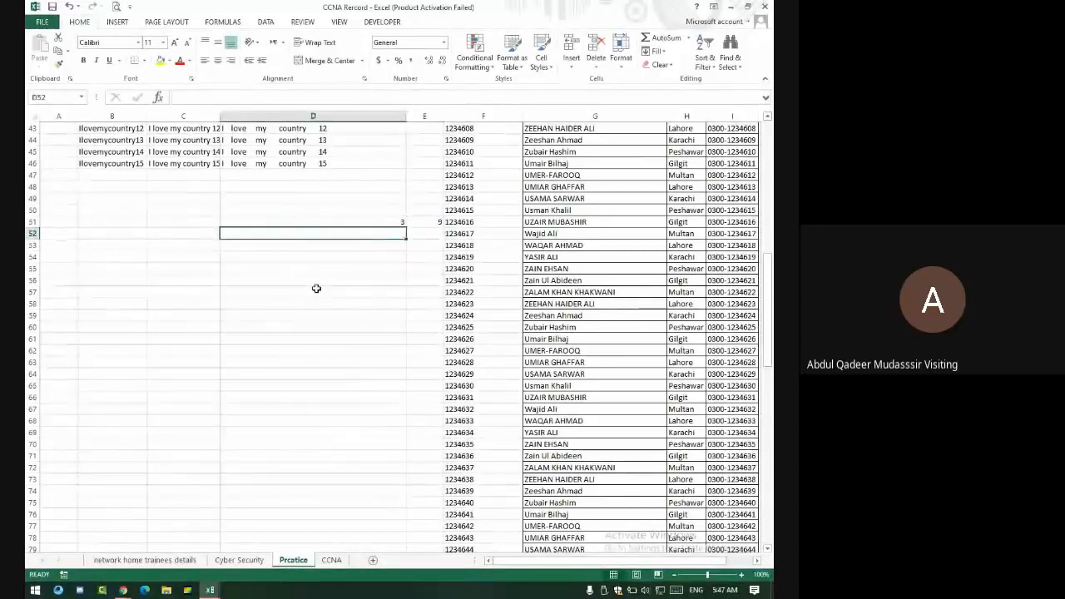
# Enter a POWER formula in cell D52 that raises the number in E51 to the power 2
pyautogui.write('=')
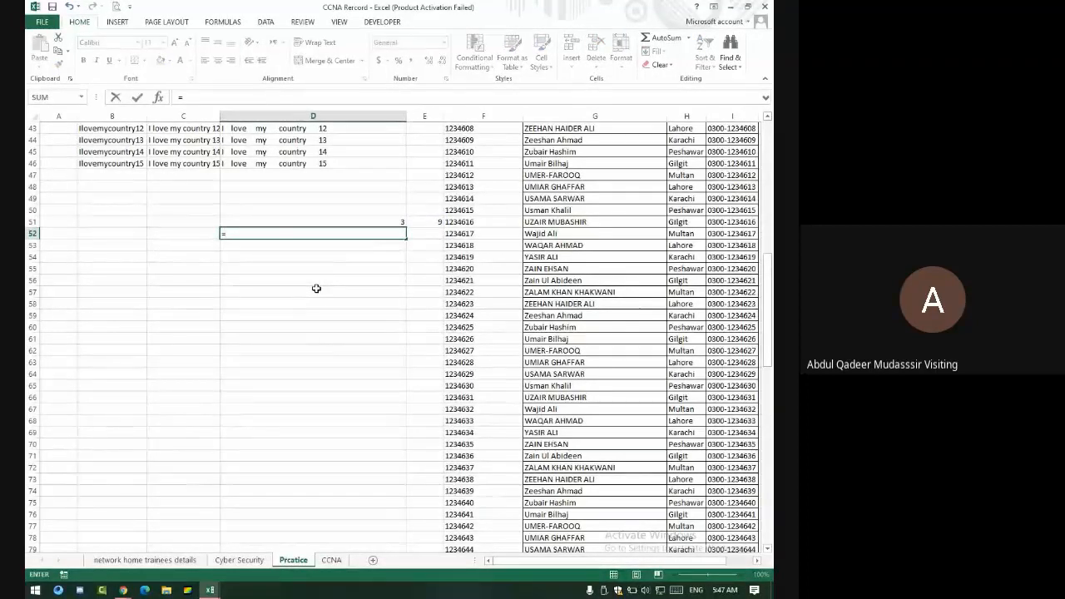
pyautogui.write('power(')
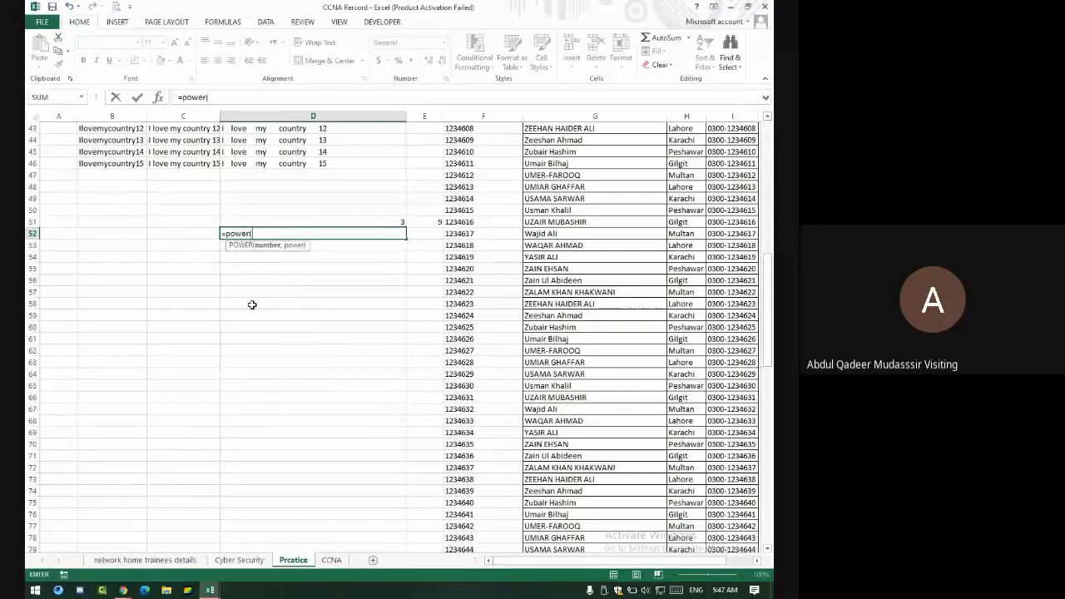
pyautogui.click(427, 221)
pyautogui.write(',')
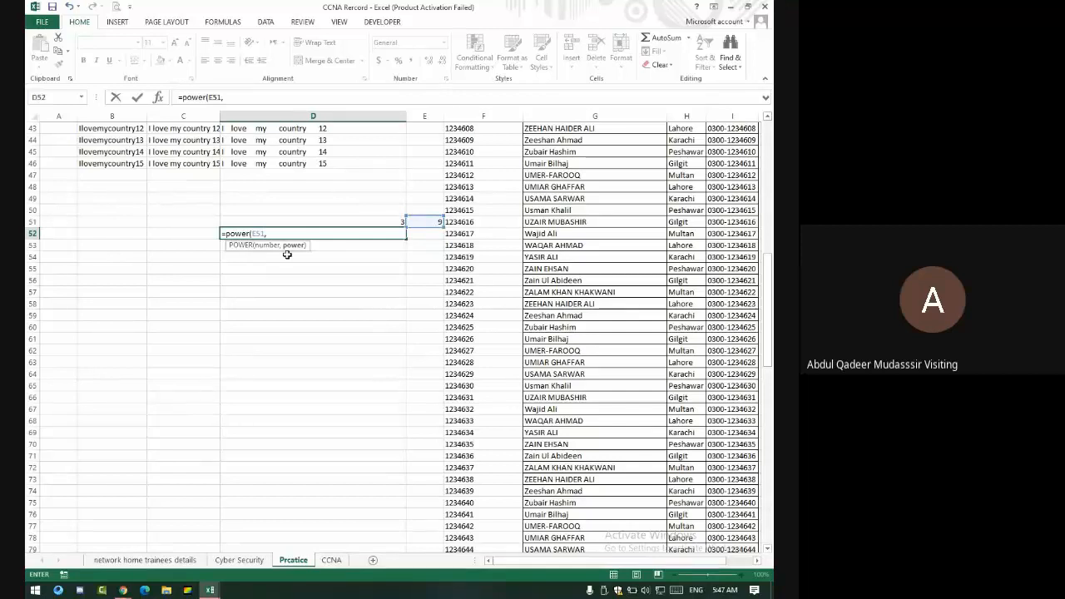
pyautogui.write('2')
pyautogui.press('Return')
pyautogui.press('Up')
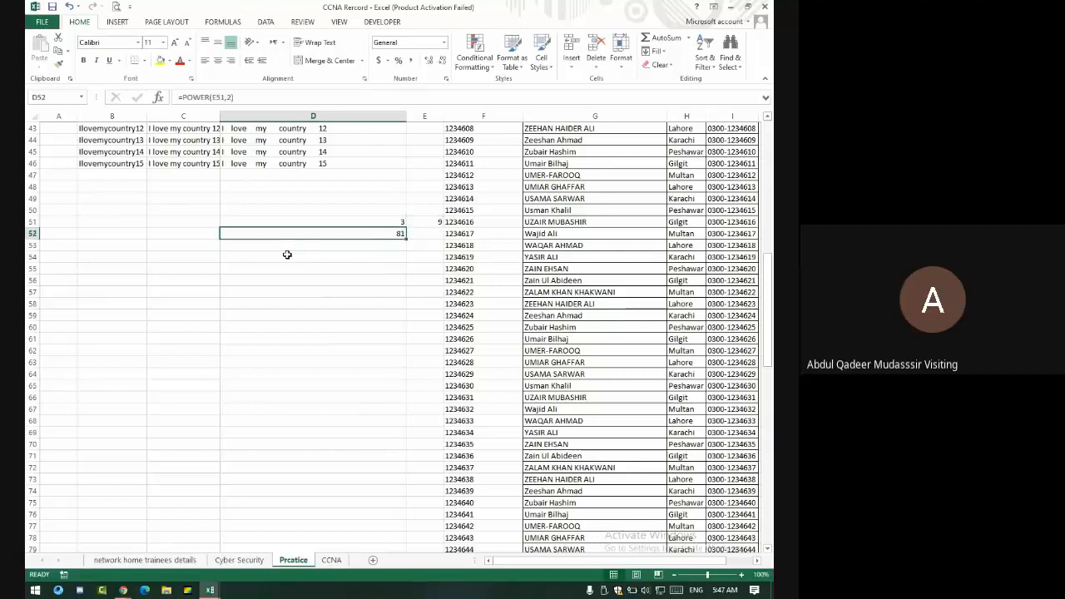
# Change the exponent of the POWER formula in cell D52 to 3
pyautogui.click(239, 95)
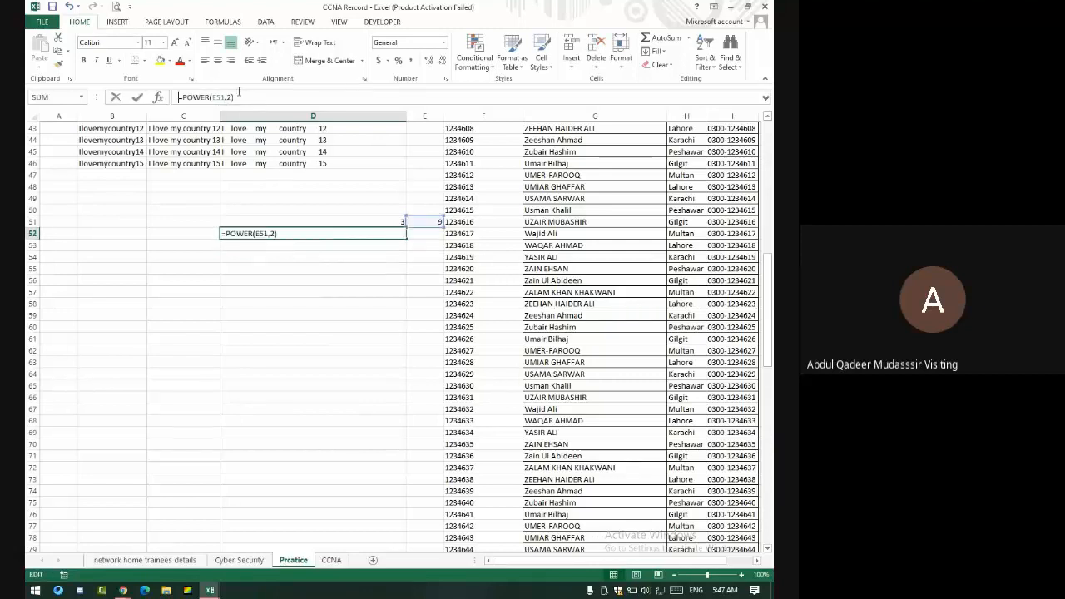
pyautogui.click(232, 98)
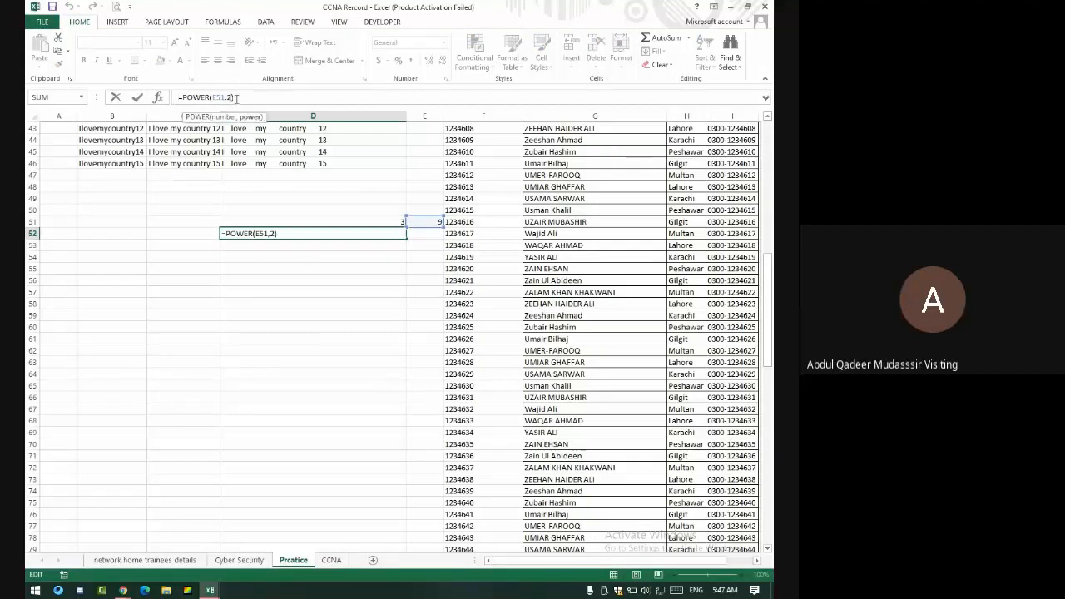
pyautogui.press('BackSpace')
pyautogui.write('3')
pyautogui.press('Return')
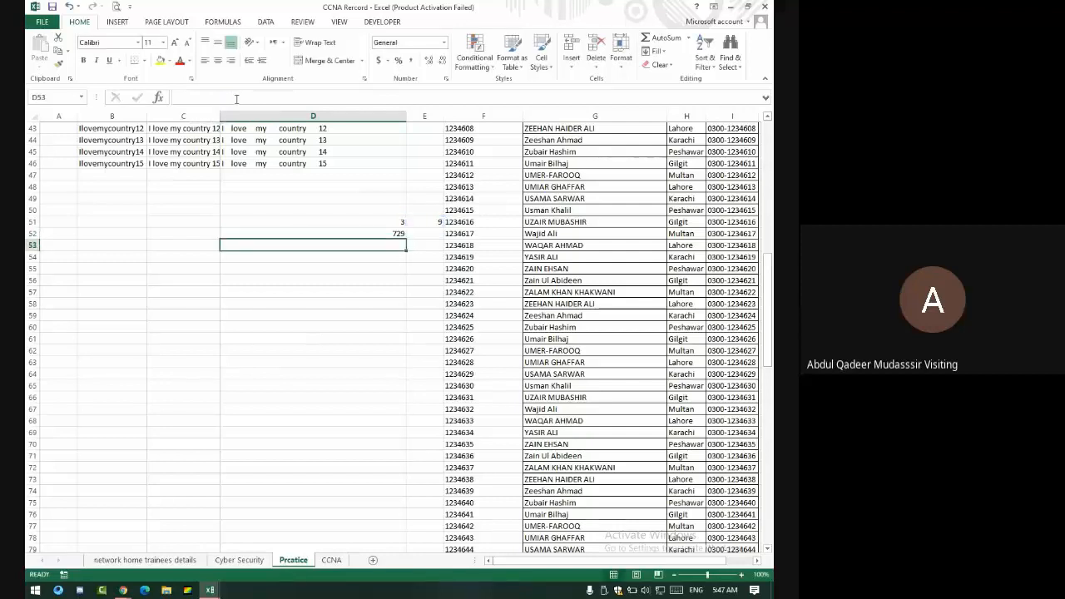
pyautogui.press('Up')
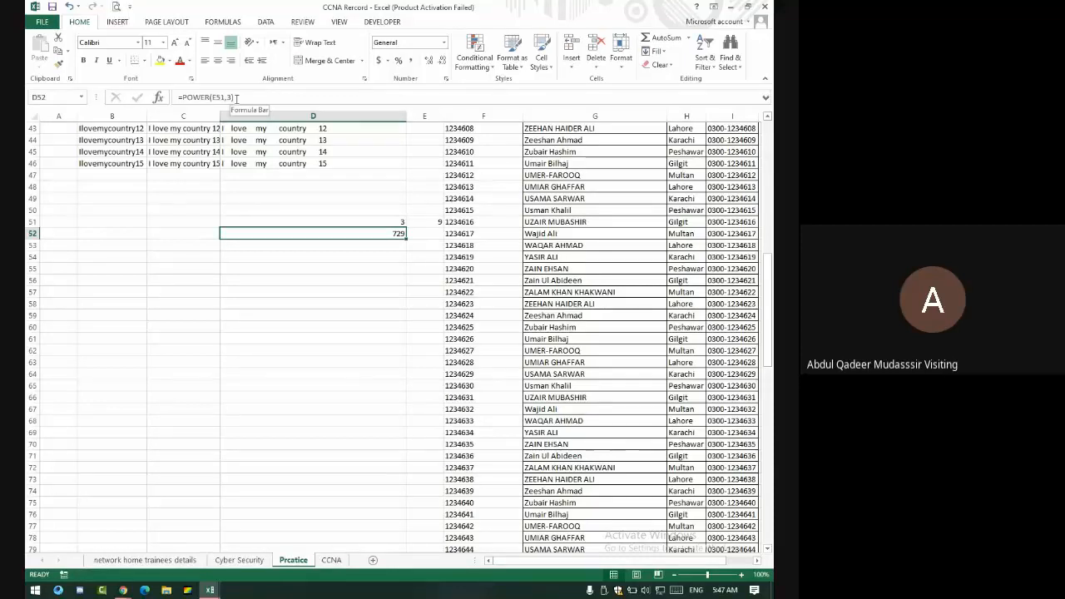
# Switch to the Google Meet window to check the lecture chat, and return to the CCNA Rercord workbook in Excel
pyautogui.hotkey('alt', 'Tab')
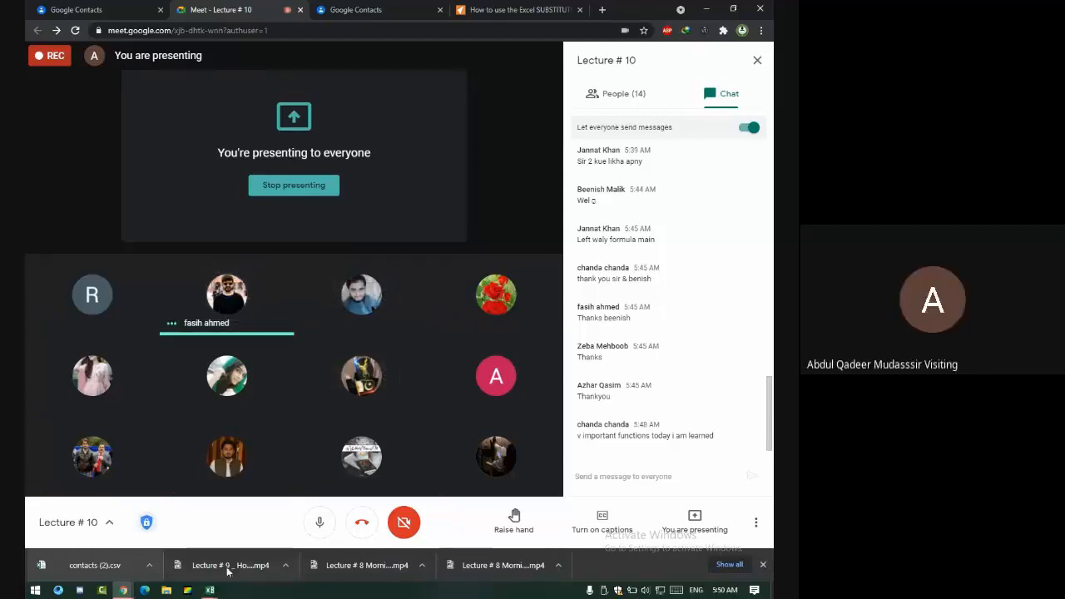
pyautogui.moveTo(210, 590)
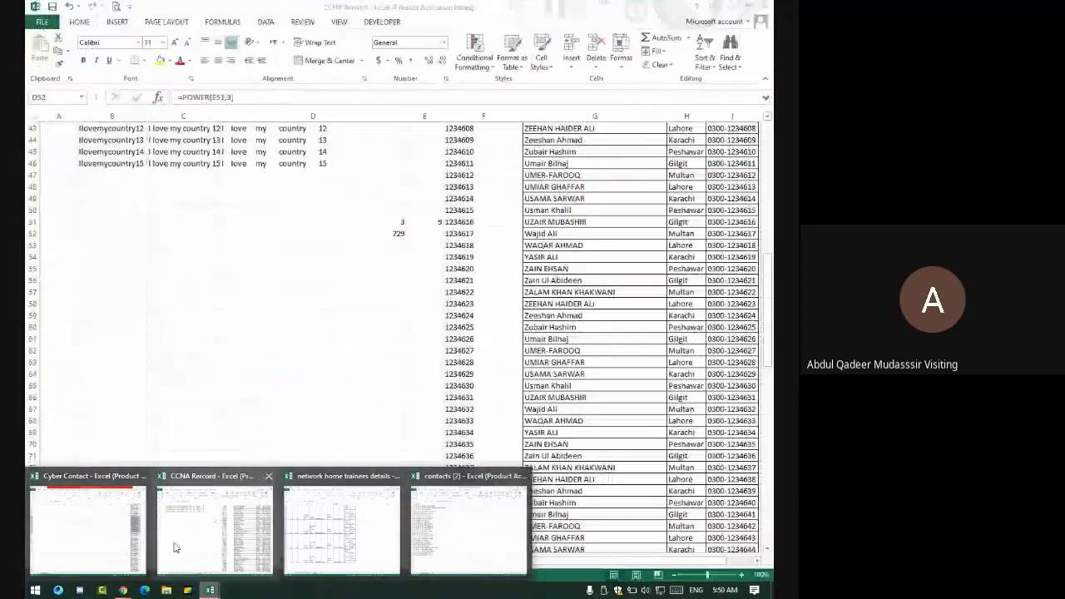
pyautogui.click(176, 546)
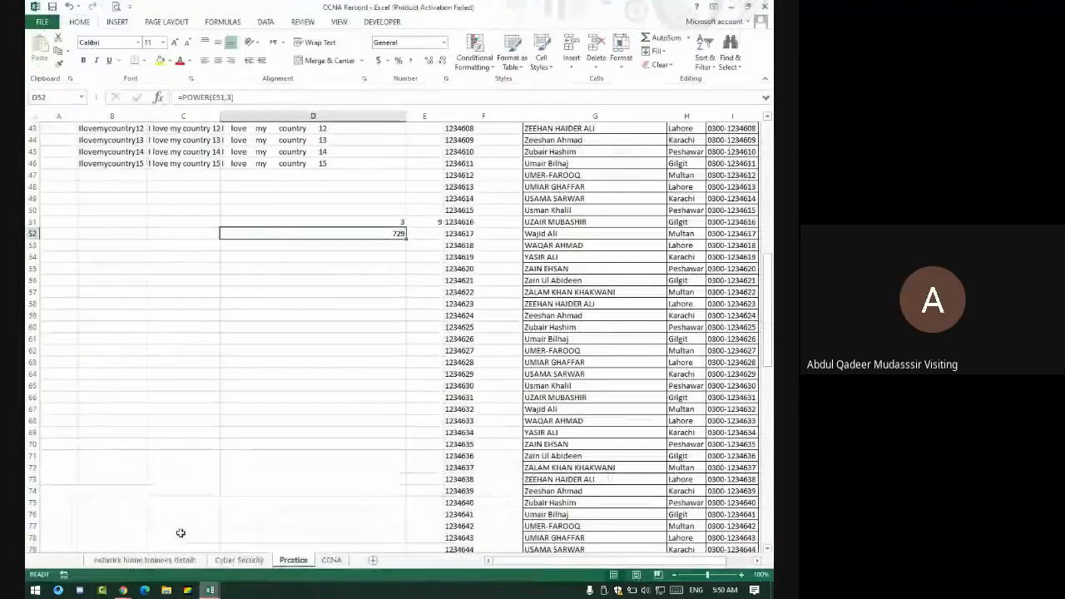
# Delete the contents of cells B32:C46, beside the spaced "I love my country" texts
pyautogui.scroll(8, 410, 243)
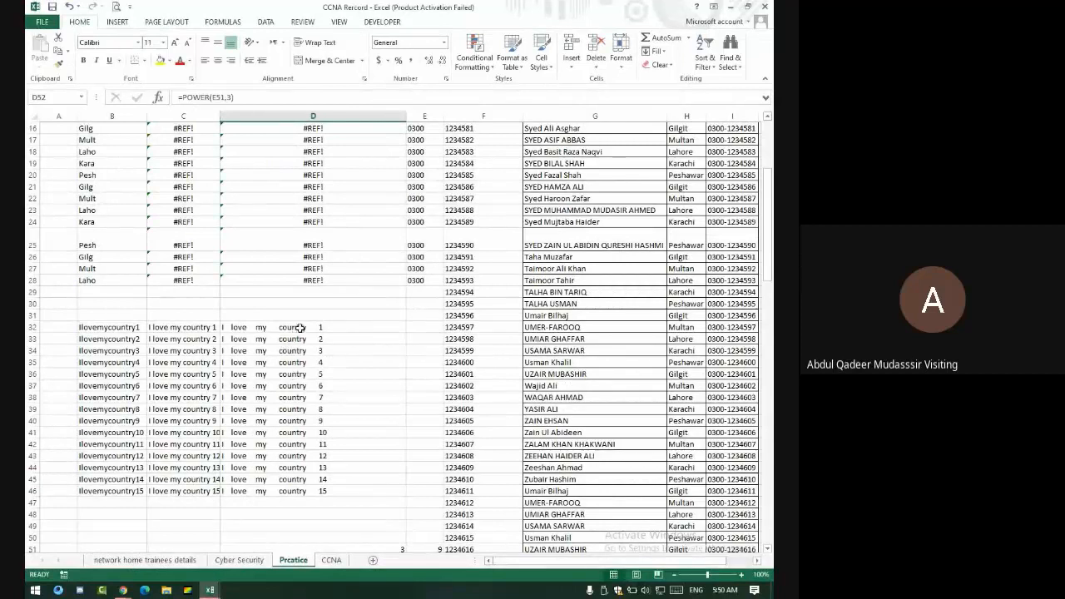
pyautogui.moveTo(189, 339); pyautogui.dragTo(92, 323)
pyautogui.press('Delete')
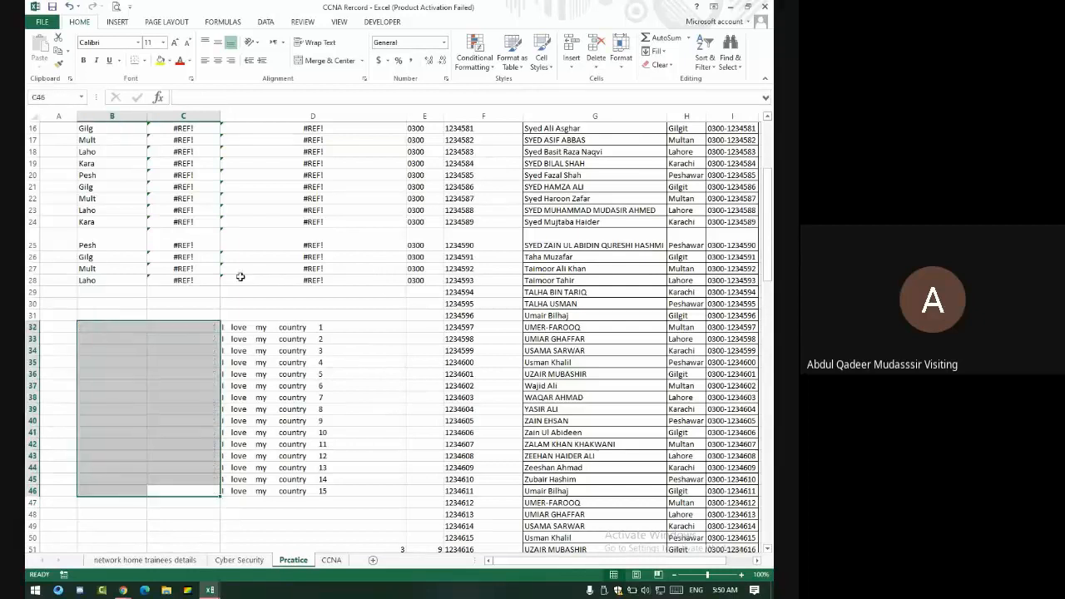
# Copy the spaced "I love my country" texts from D32:D46 into column B, starting at B32
pyautogui.click(330, 329)
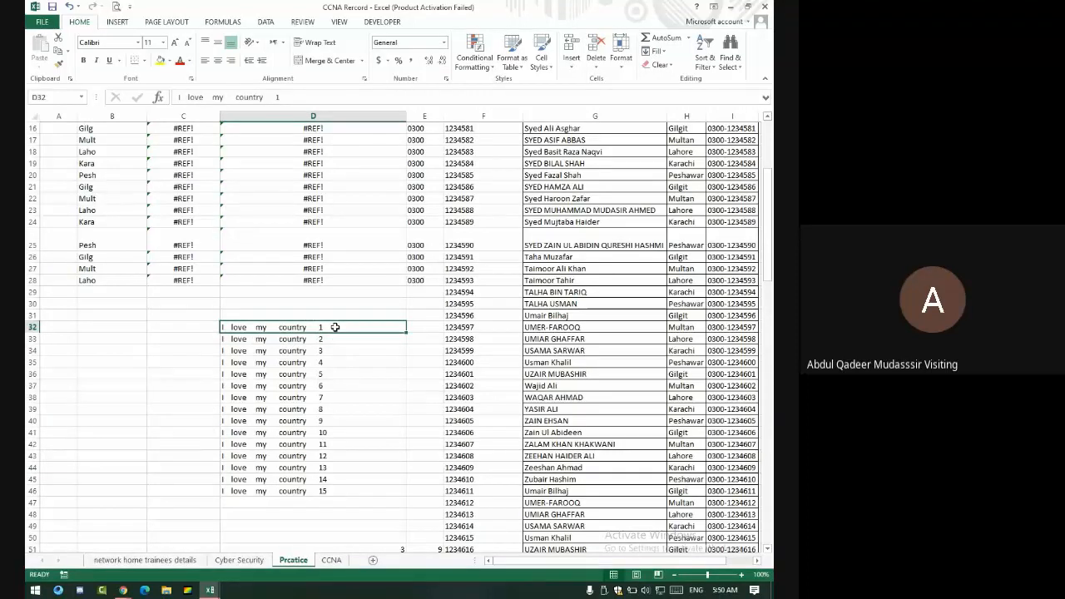
pyautogui.moveTo(335, 327); pyautogui.dragTo(303, 491)
pyautogui.hotkey('ctrl', 'c')
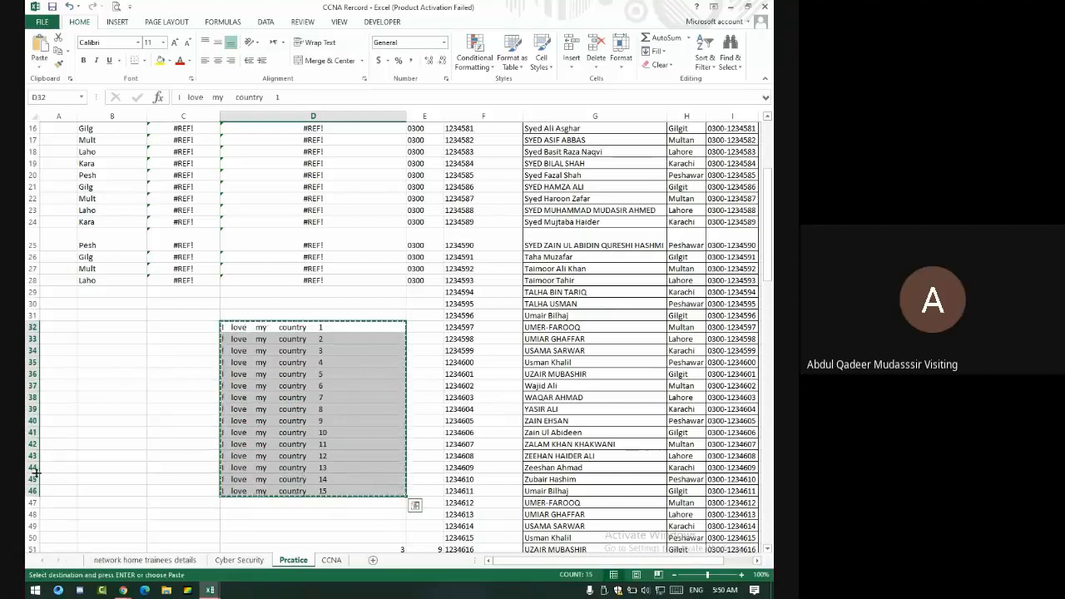
pyautogui.click(109, 331)
pyautogui.hotkey('ctrl', 'v')
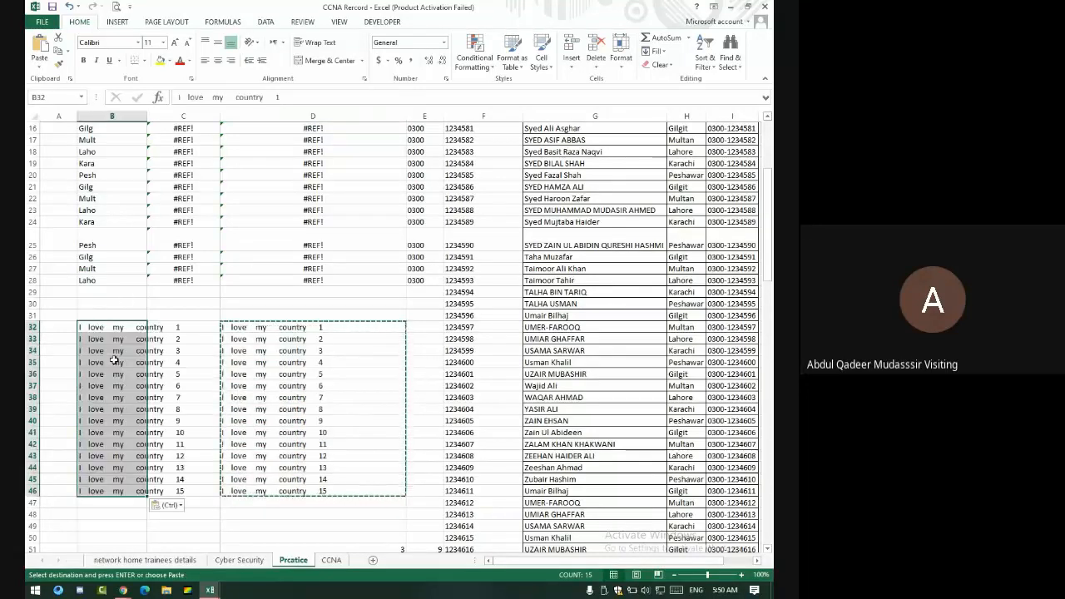
# Enter =TRIM(B32) in cell D32 to strip the extra spaces from the first "I love my country" text
pyautogui.click(308, 328)
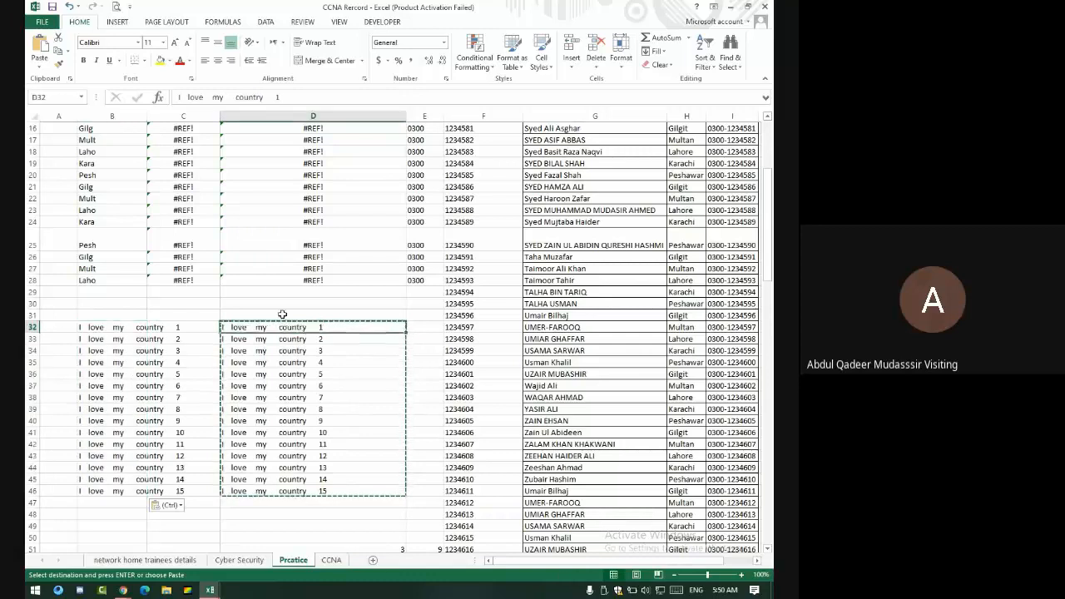
pyautogui.write('=')
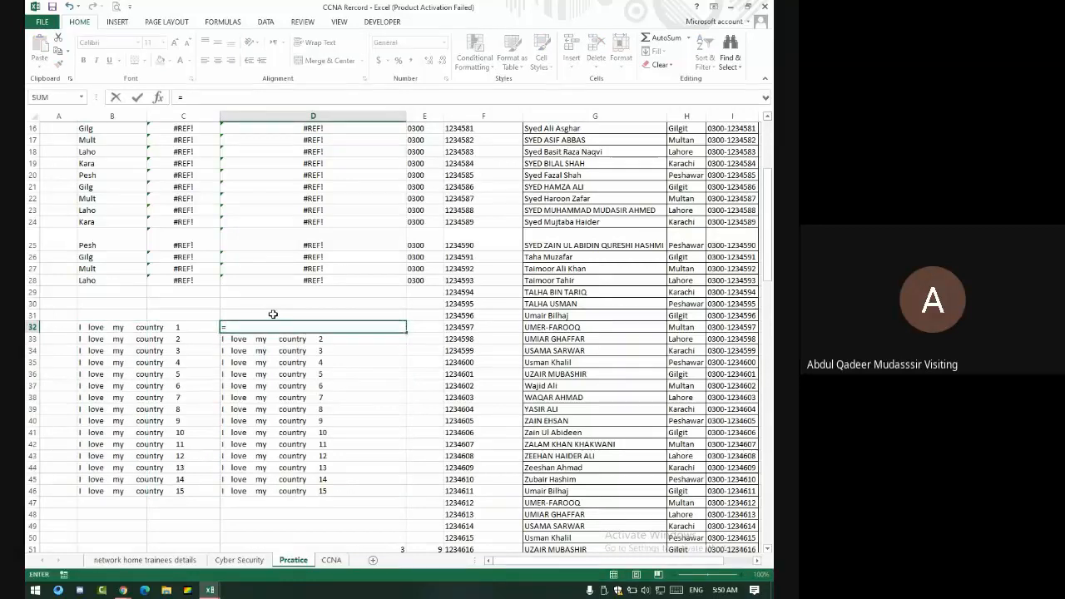
pyautogui.write('tr')
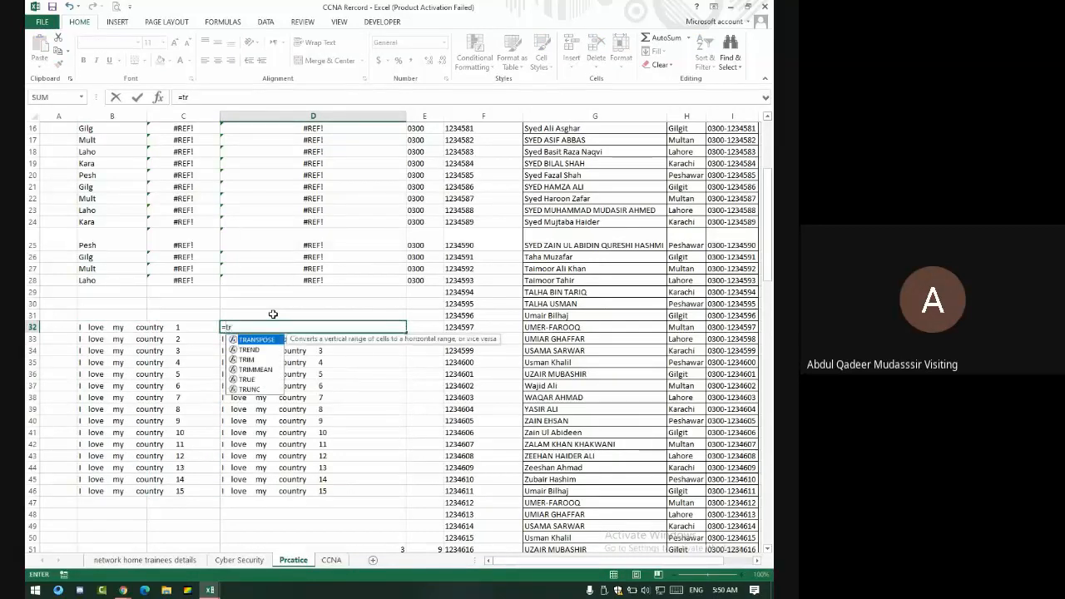
pyautogui.write('im(')
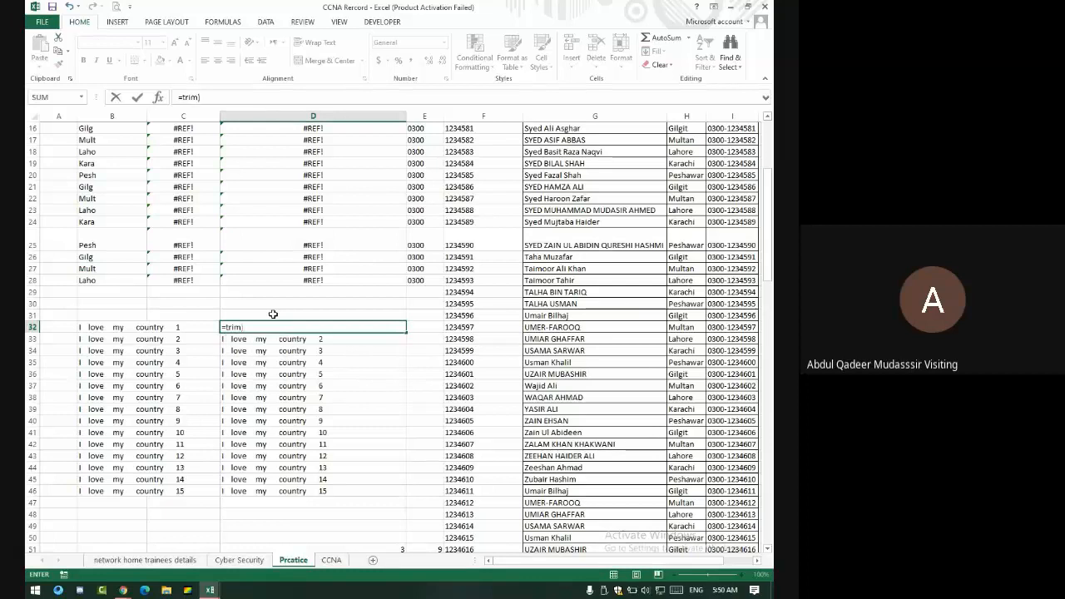
pyautogui.press('BackSpace')
pyautogui.write('(')
pyautogui.click(100, 328)
pyautogui.press('Return')
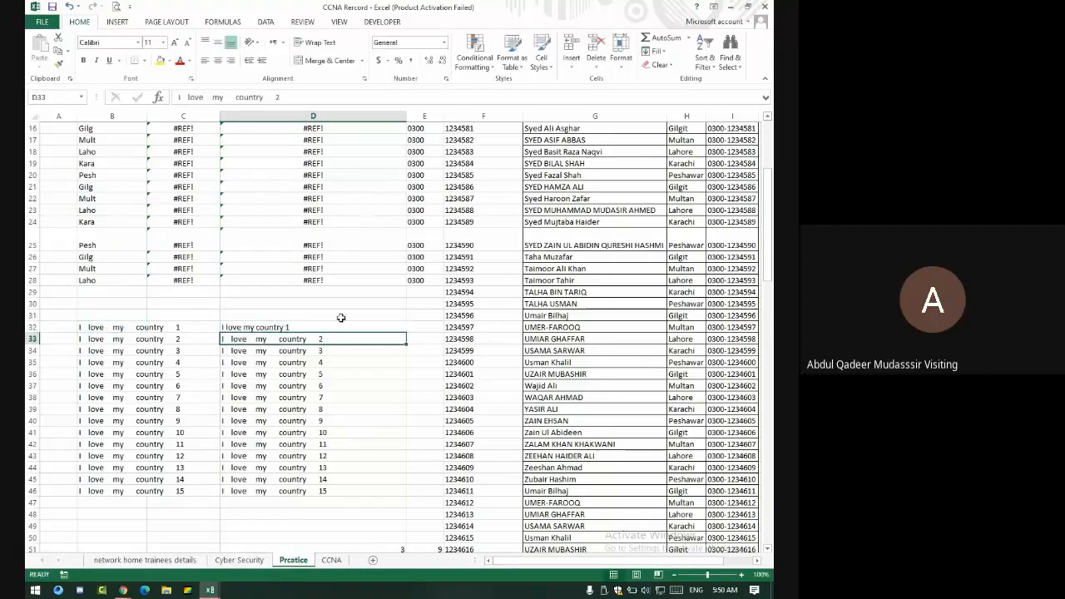
# Fill the TRIM formula from D32 down through D46 for all the "I love my country" texts
pyautogui.click(343, 324)
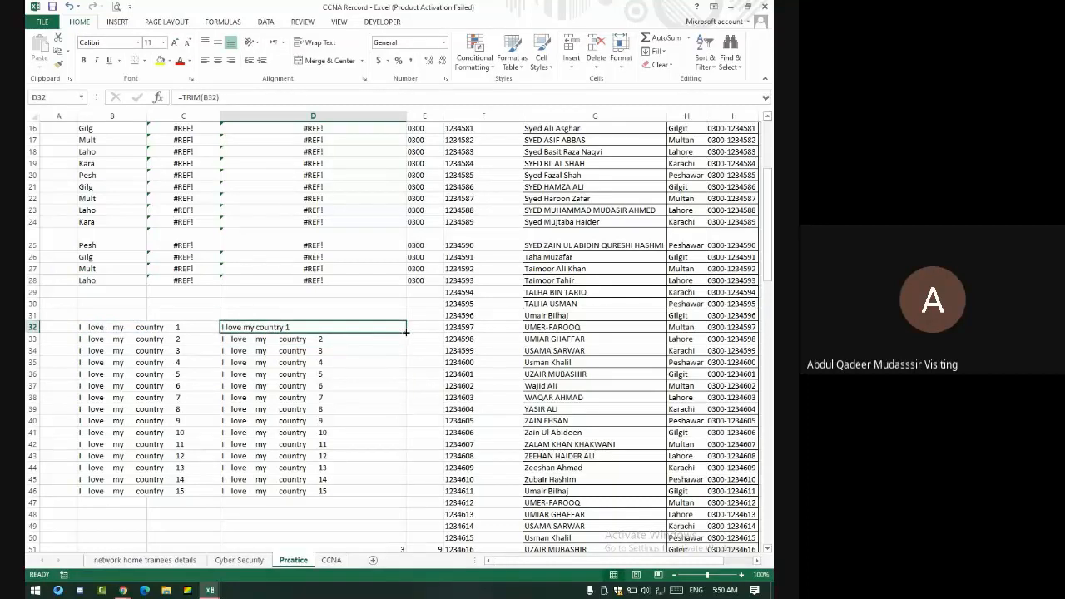
pyautogui.doubleClick(405, 332)
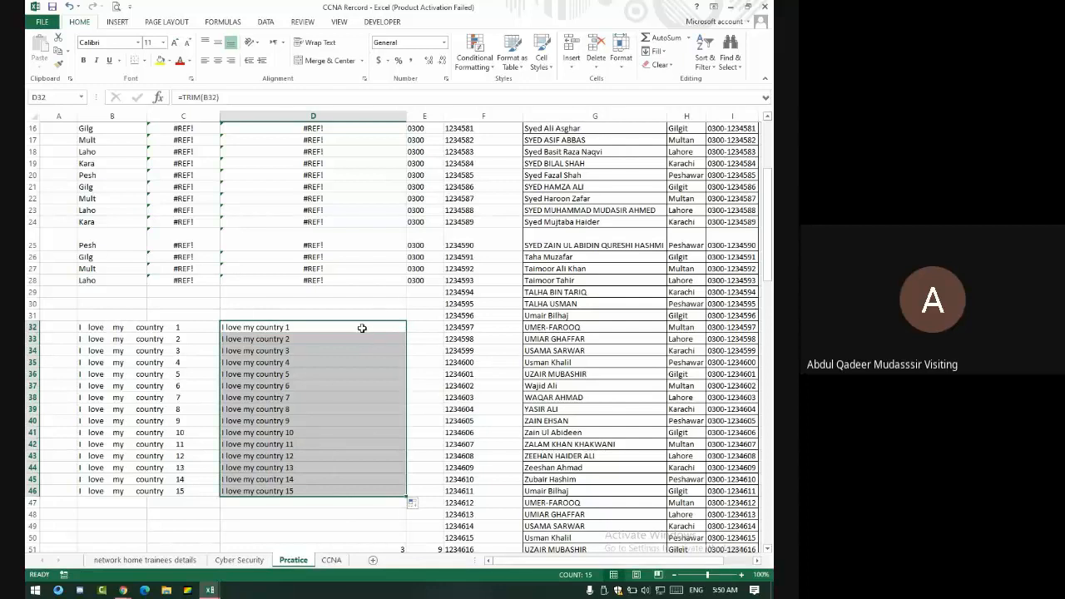
pyautogui.moveTo(362, 328); pyautogui.dragTo(375, 488)
pyautogui.moveTo(60, 186); pyautogui.dragTo(548, 456)
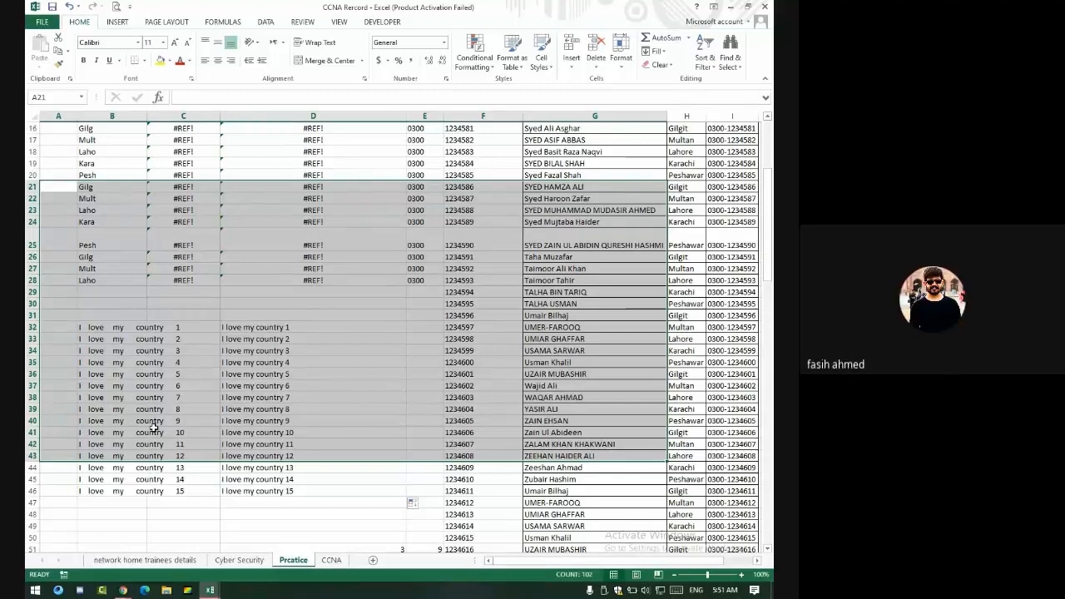
# Switch to the browser, open Google Contacts and delete the CYber label
pyautogui.click(123, 591)
pyautogui.click(79, 524)
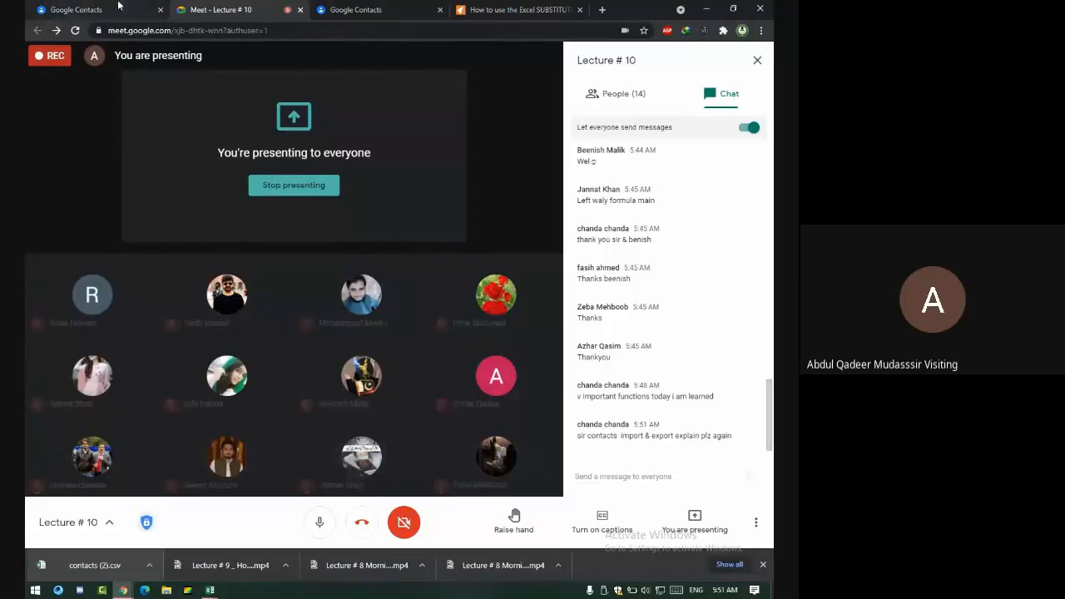
pyautogui.click(376, 10)
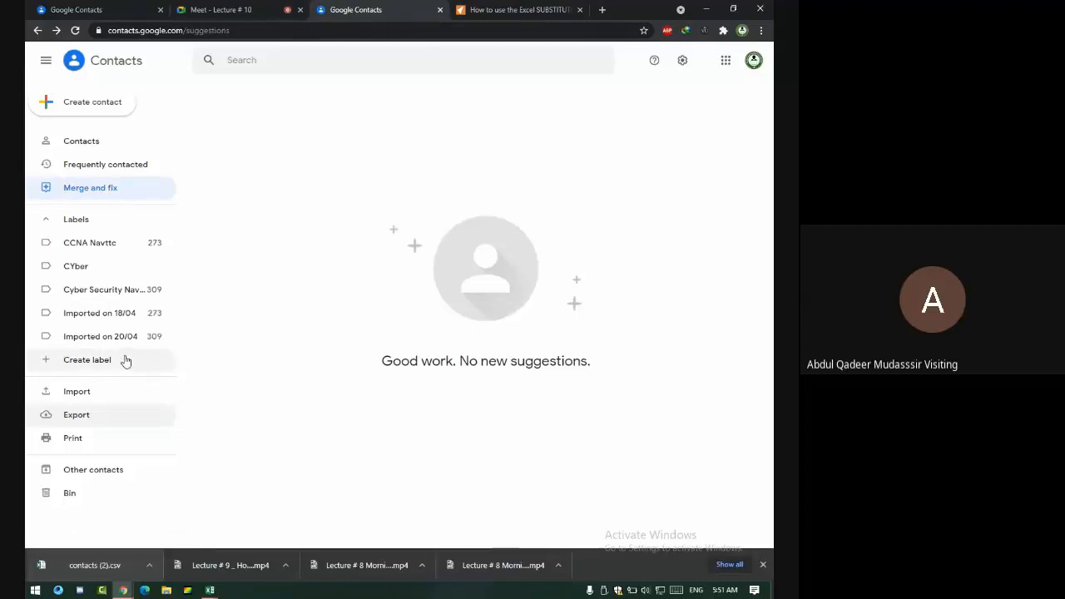
pyautogui.click(109, 266)
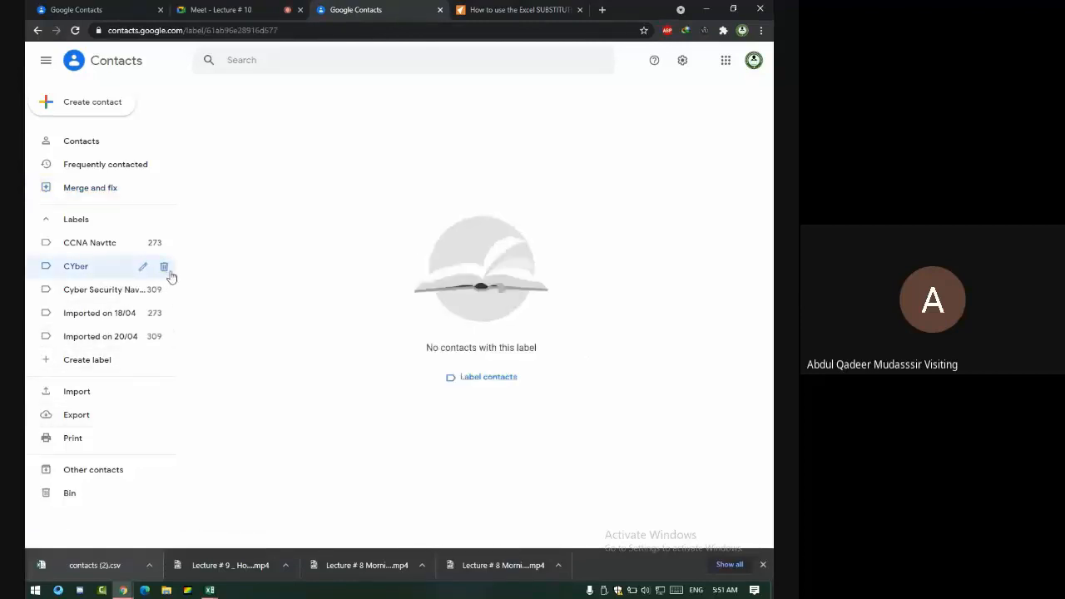
pyautogui.click(164, 266)
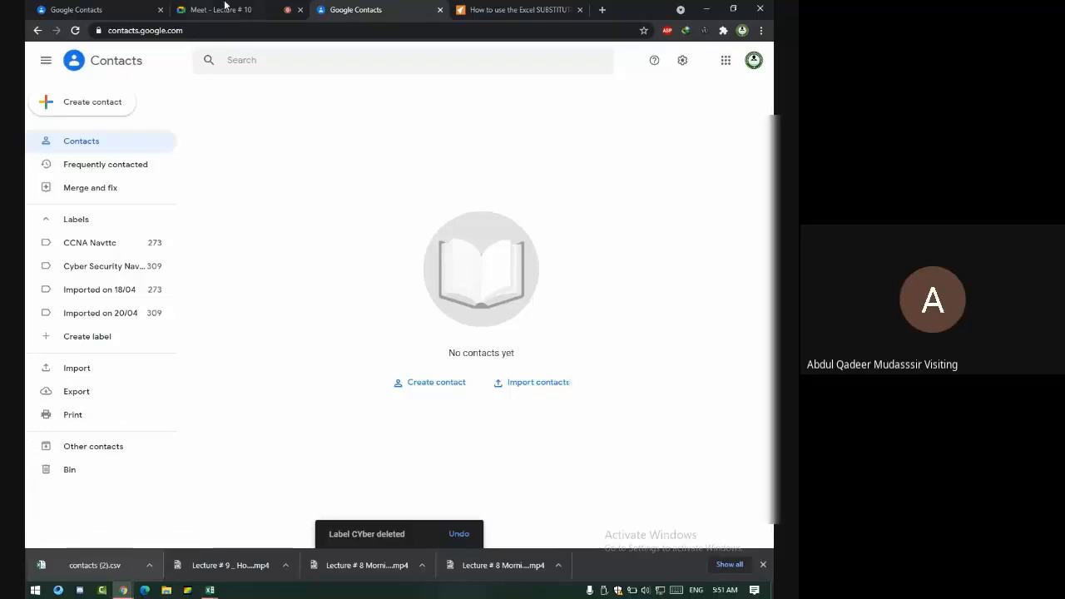
# Open Google Contacts for another signed-in account and look over its list of labels
pyautogui.click(753, 60)
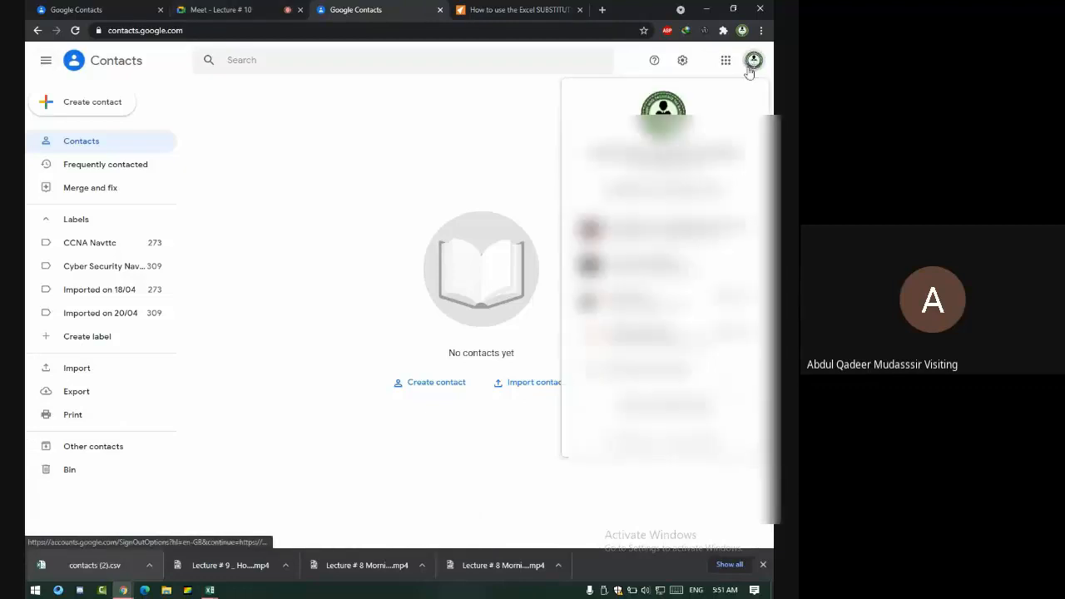
pyautogui.click(687, 266)
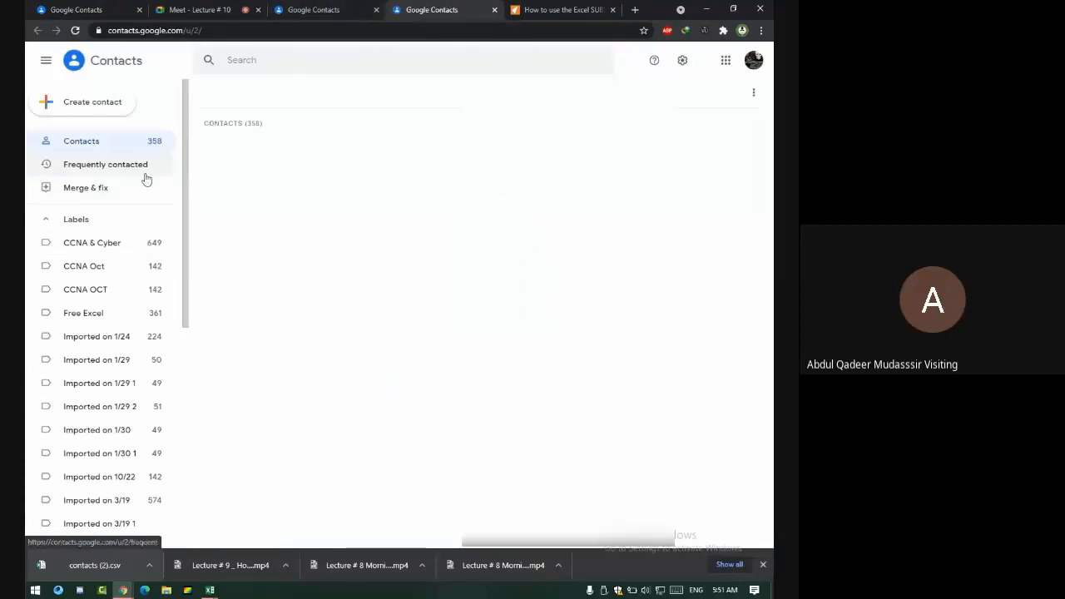
pyautogui.scroll(-5, 133, 237)
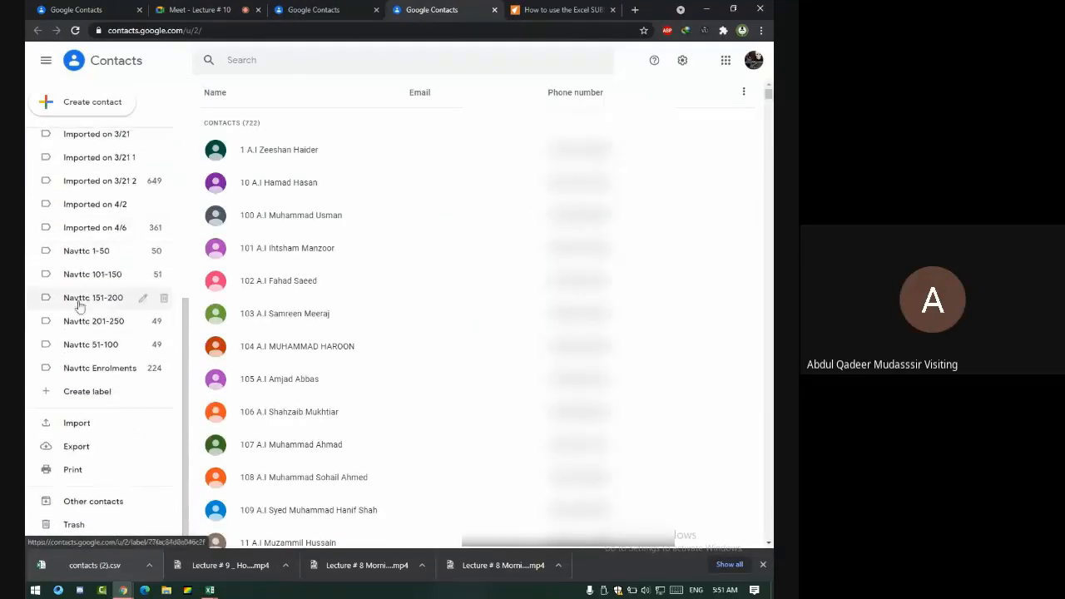
pyautogui.scroll(3, 81, 287)
pyautogui.scroll(3, 80, 287)
# Examine the contacts stored under each label from CCNA & Cyber to Imported on 3/19
pyautogui.click(93, 241)
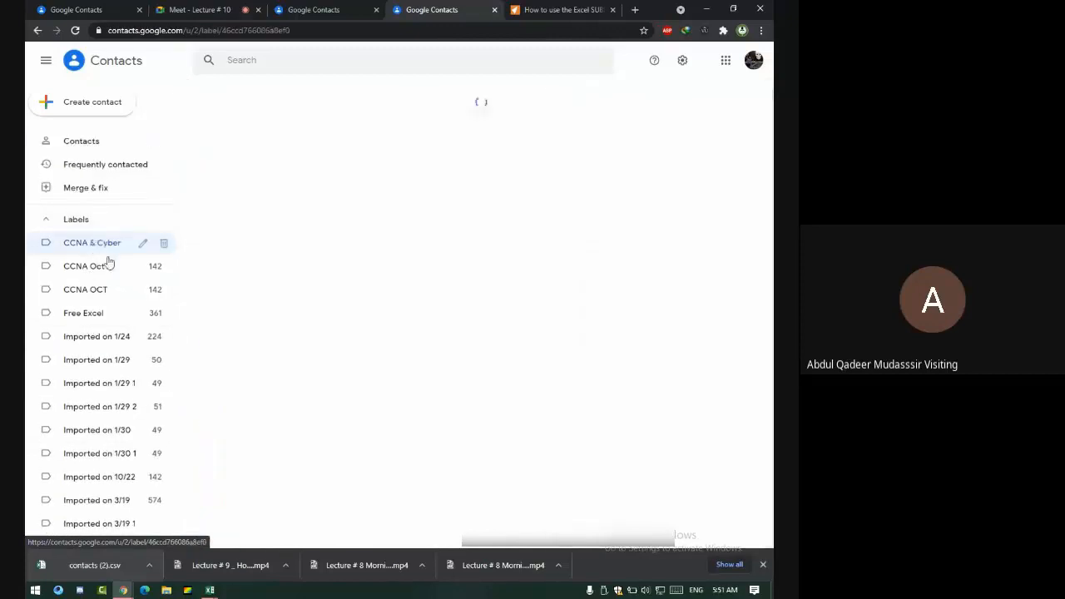
pyautogui.click(98, 274)
pyautogui.click(95, 289)
pyautogui.click(95, 312)
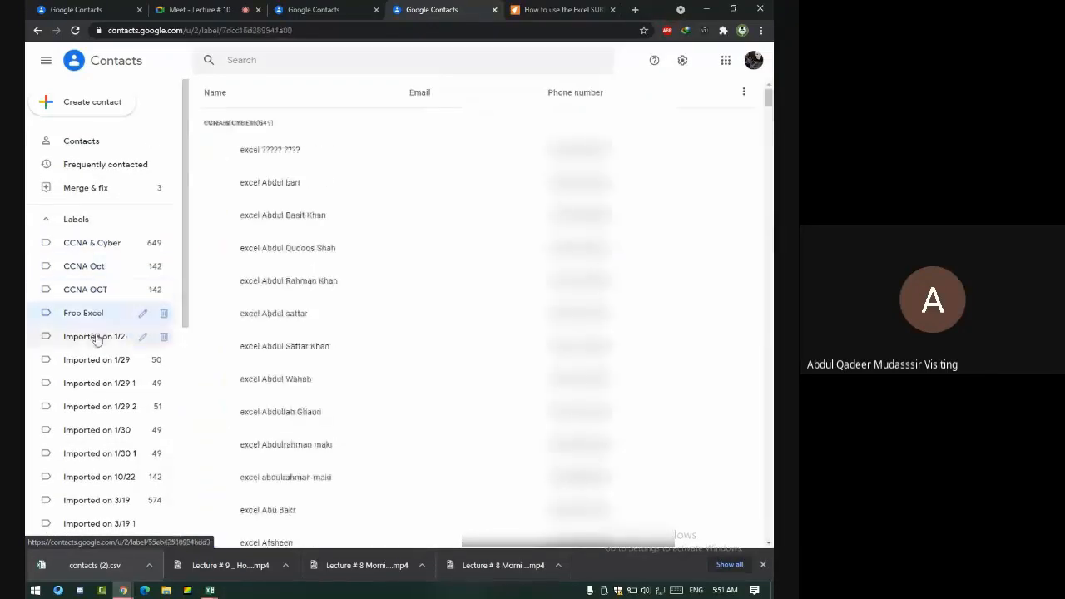
pyautogui.click(94, 337)
pyautogui.click(96, 364)
pyautogui.click(95, 387)
pyautogui.click(95, 410)
pyautogui.click(97, 434)
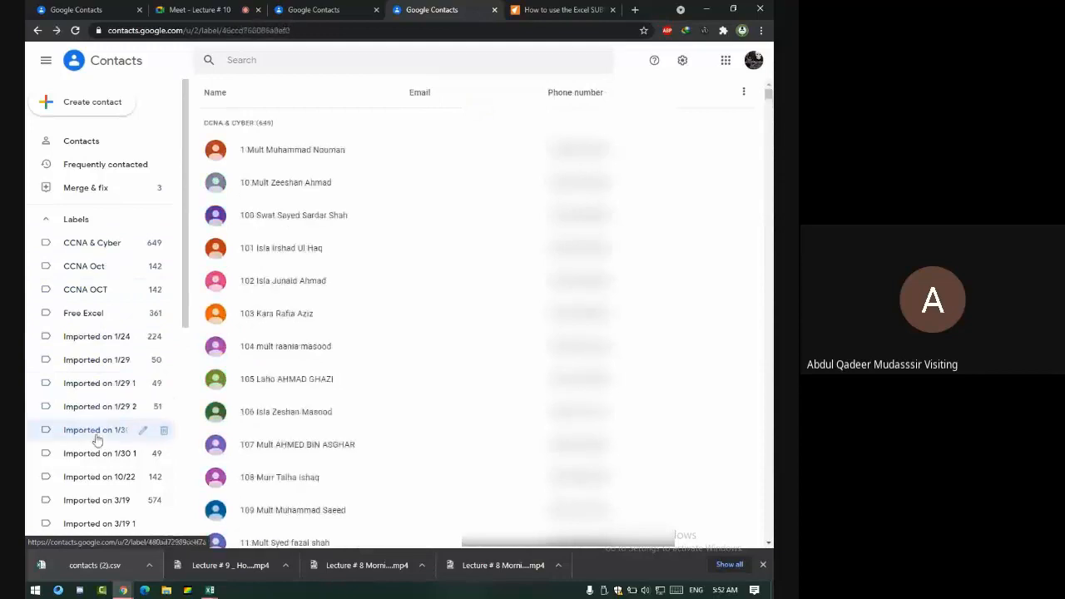
pyautogui.click(96, 454)
pyautogui.click(95, 477)
pyautogui.click(94, 502)
pyautogui.scroll(-4, 95, 375)
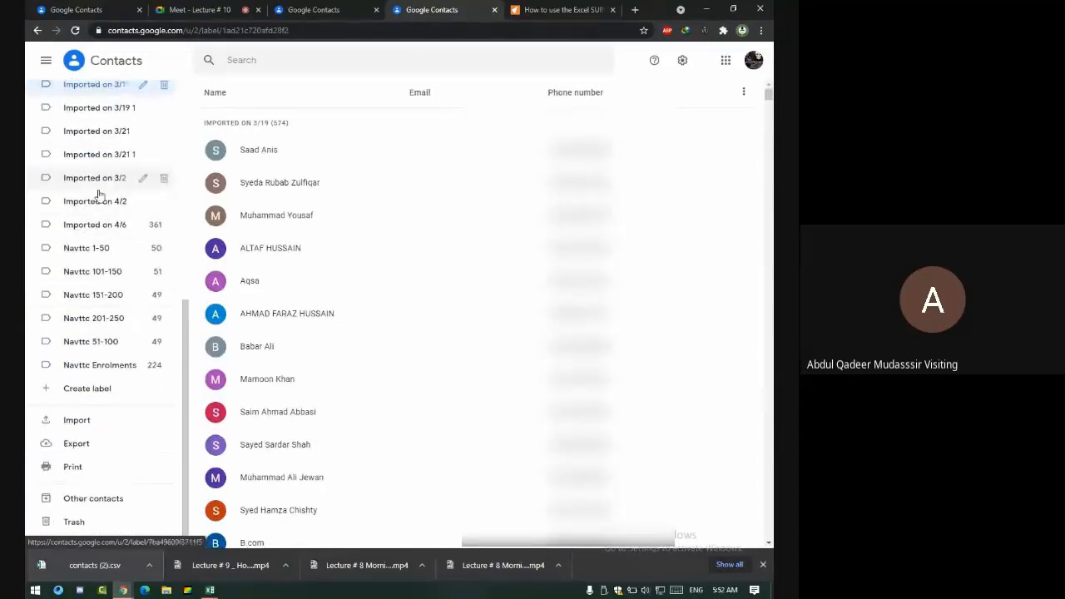
# View the contacts under the CCNA Oct label and look through the remaining labels
pyautogui.click(97, 191)
pyautogui.scroll(6, 96, 204)
pyautogui.click(96, 264)
pyautogui.scroll(-6, 71, 336)
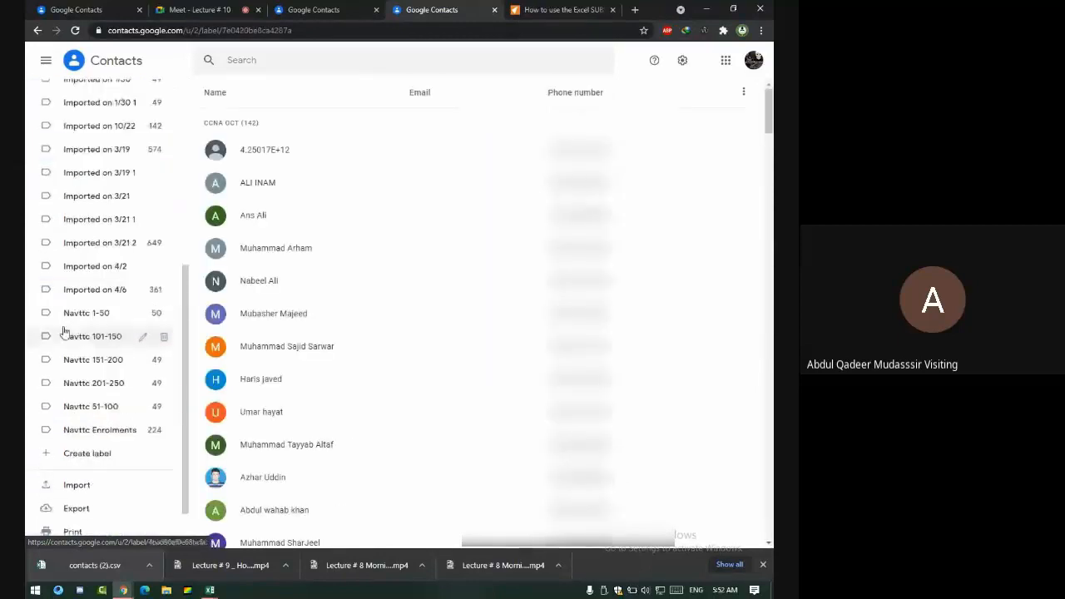
pyautogui.scroll(2, 83, 316)
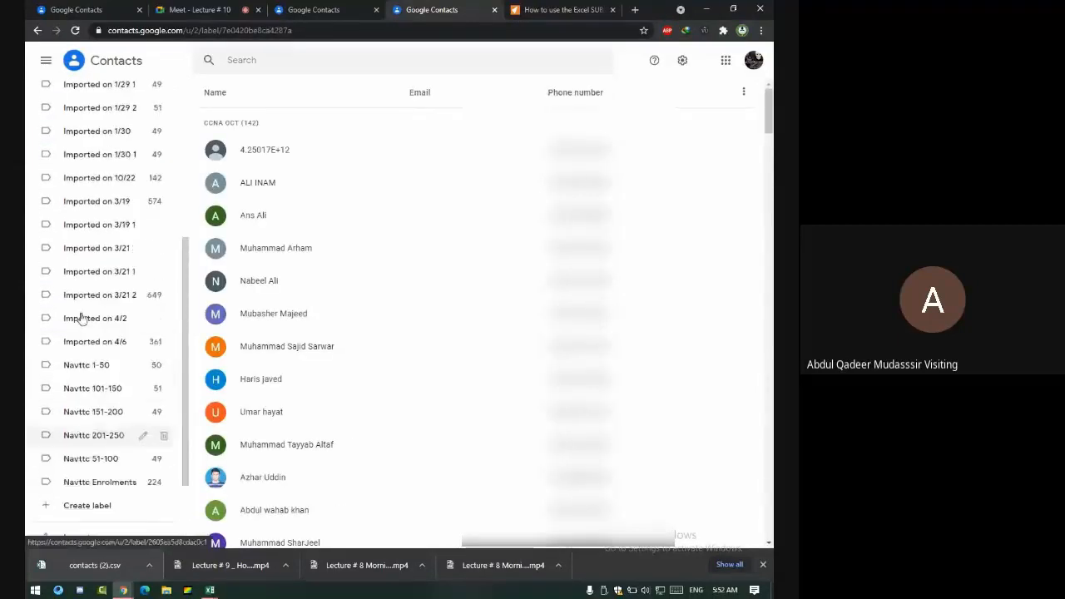
pyautogui.scroll(2, 77, 306)
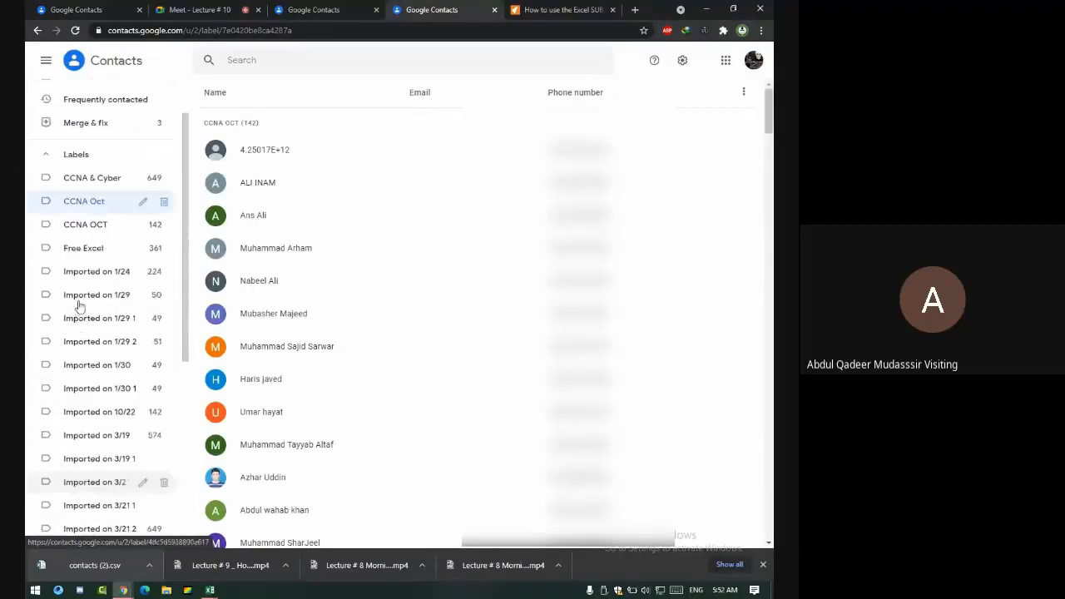
# View the Free Excel label and look through its contacts with the "excel" prefix
pyautogui.click(93, 247)
pyautogui.scroll(1, 94, 250)
pyautogui.scroll(-15, 266, 175)
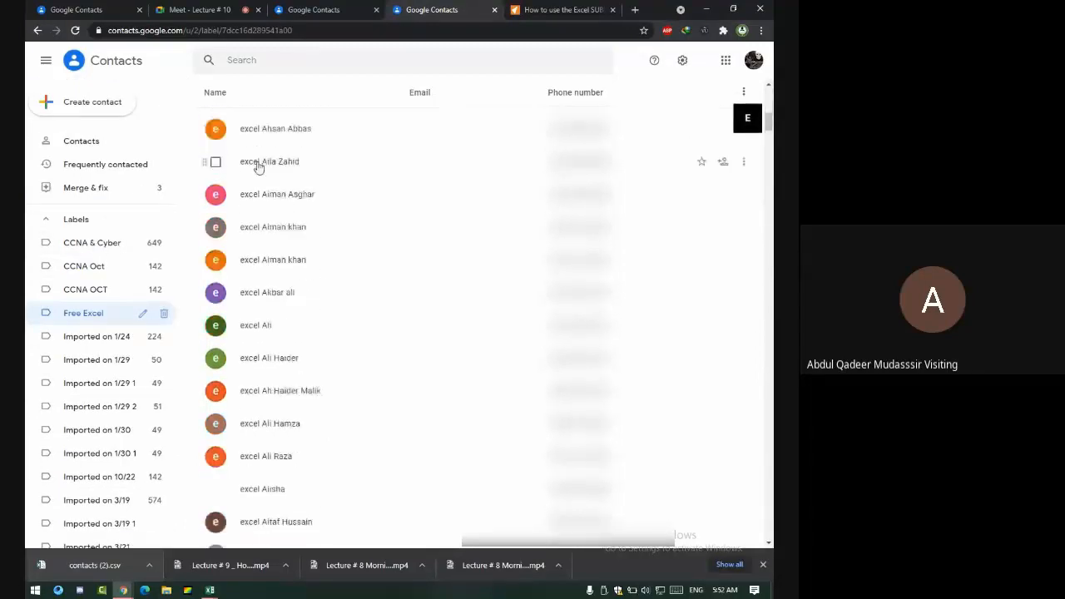
pyautogui.scroll(-3, 255, 167)
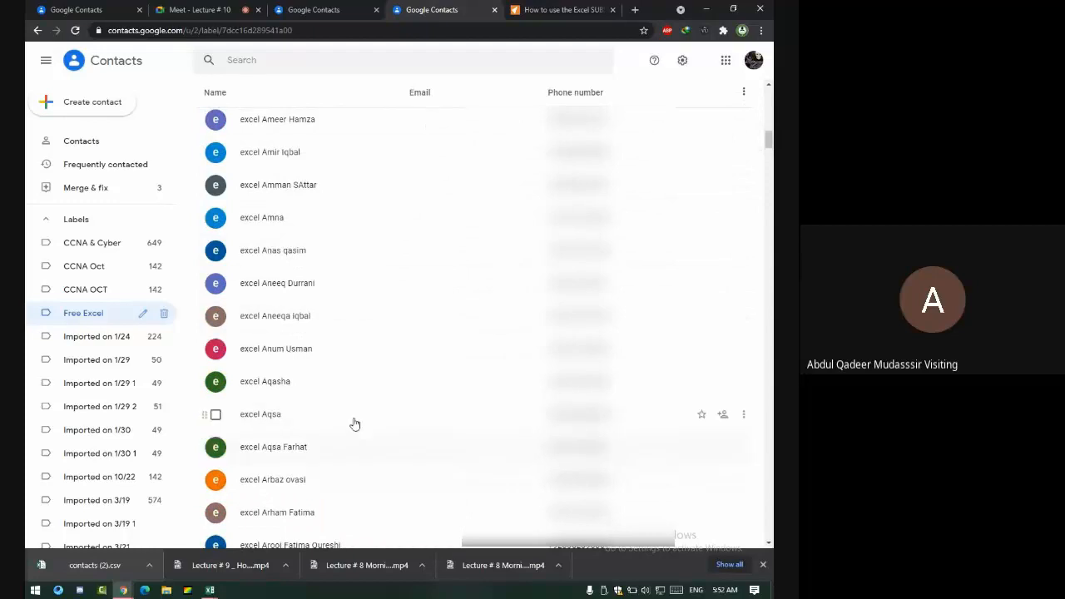
pyautogui.scroll(-5, 293, 354)
pyautogui.scroll(-3, 293, 355)
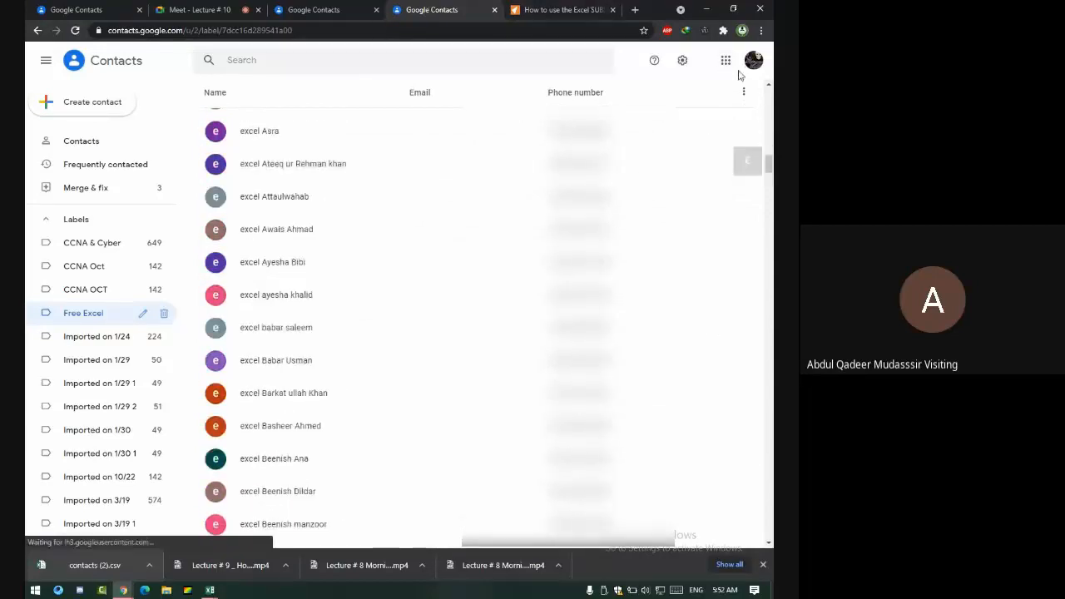
# Go to this account's Google Drive and open the MS Excel Free Training (Responses) spreadsheet
pyautogui.click(725, 60)
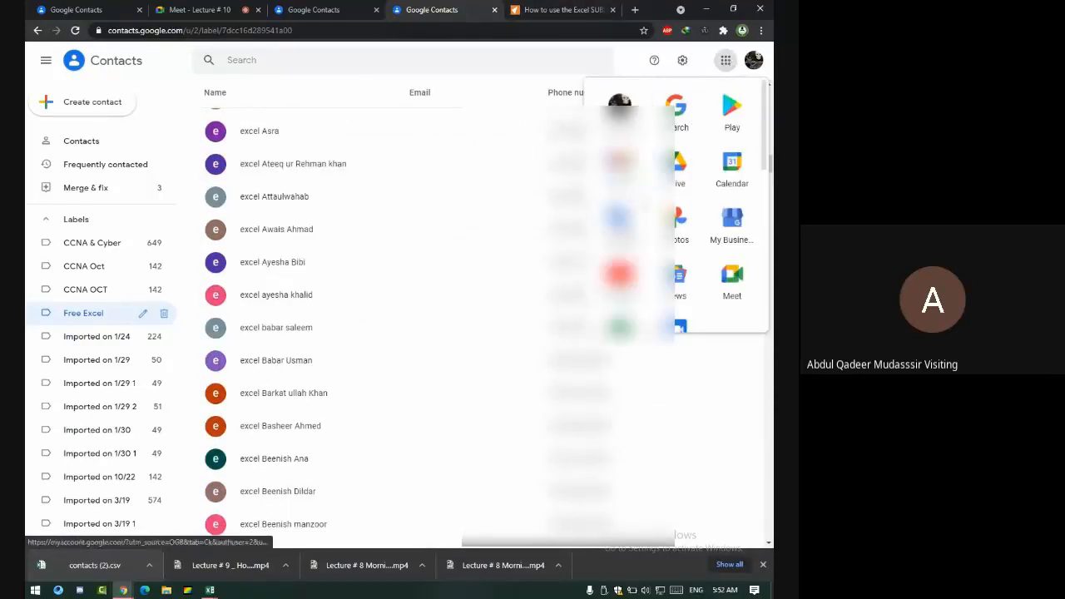
pyautogui.click(690, 173)
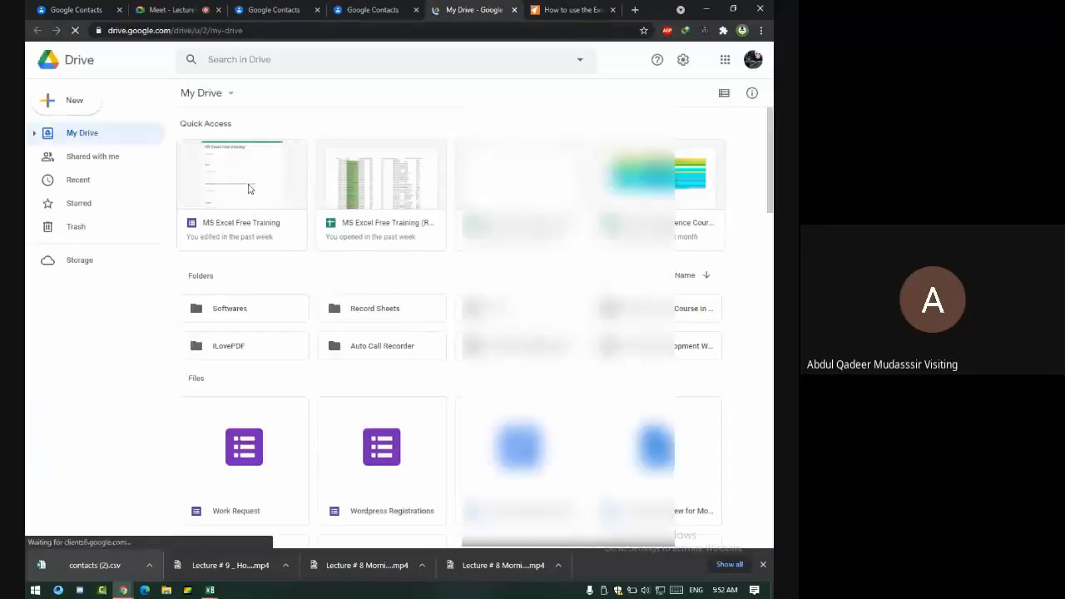
pyautogui.doubleClick(425, 178)
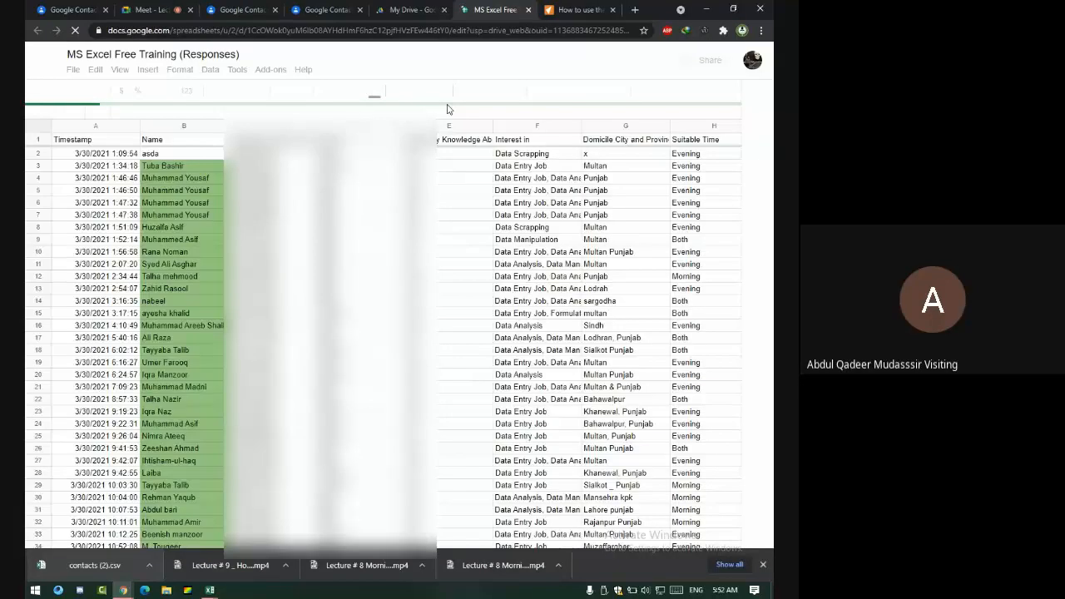
# Examine the Name column down to its last response and the unhighlighted entries starting at row 364
pyautogui.scroll(-5, 713, 188)
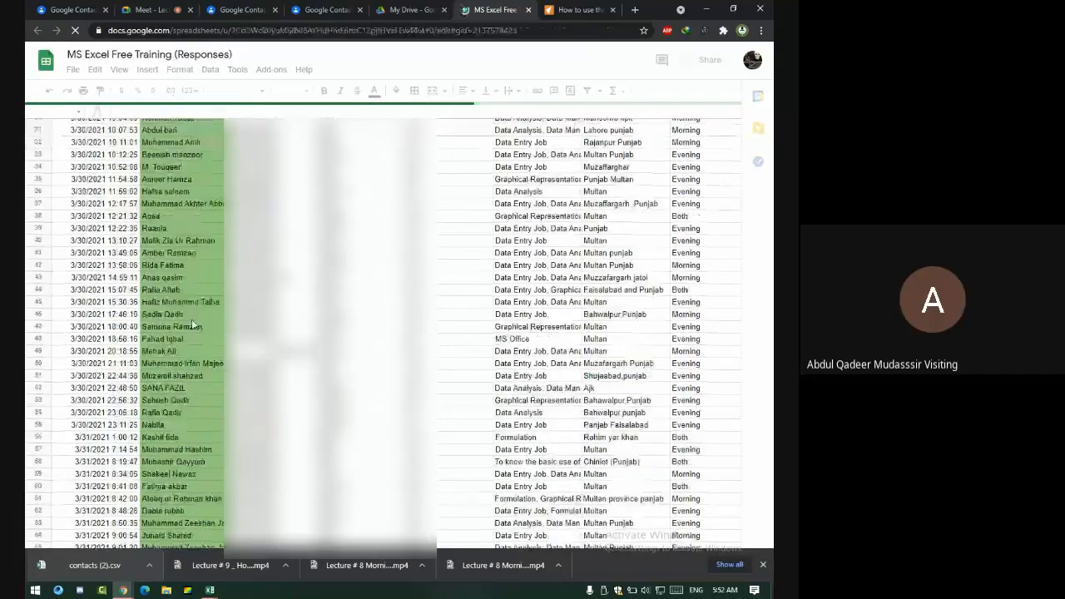
pyautogui.click(186, 362)
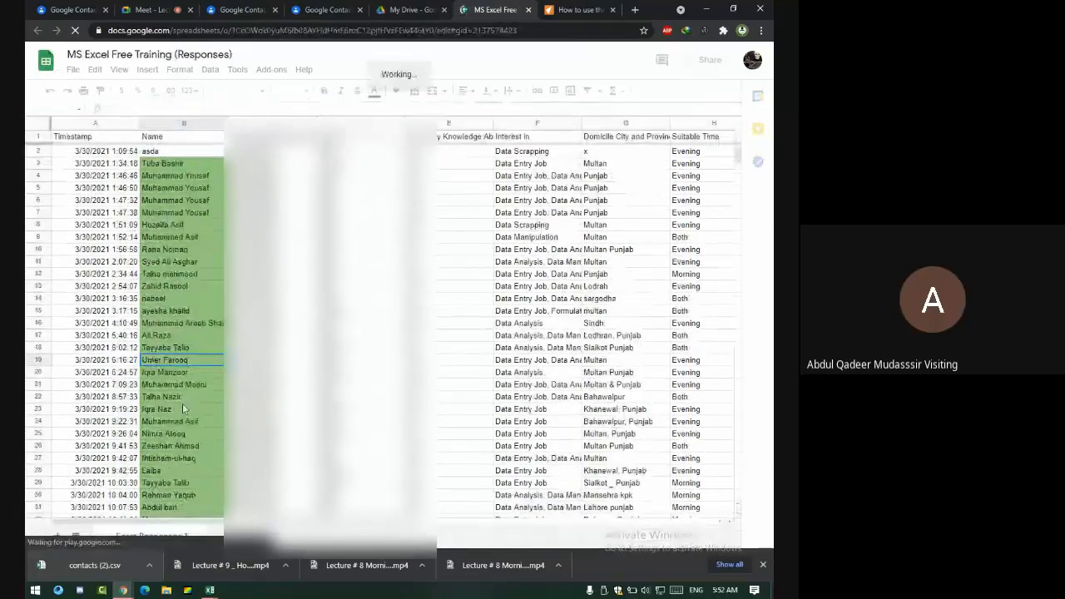
pyautogui.hotkey('ctrl', 'Down')
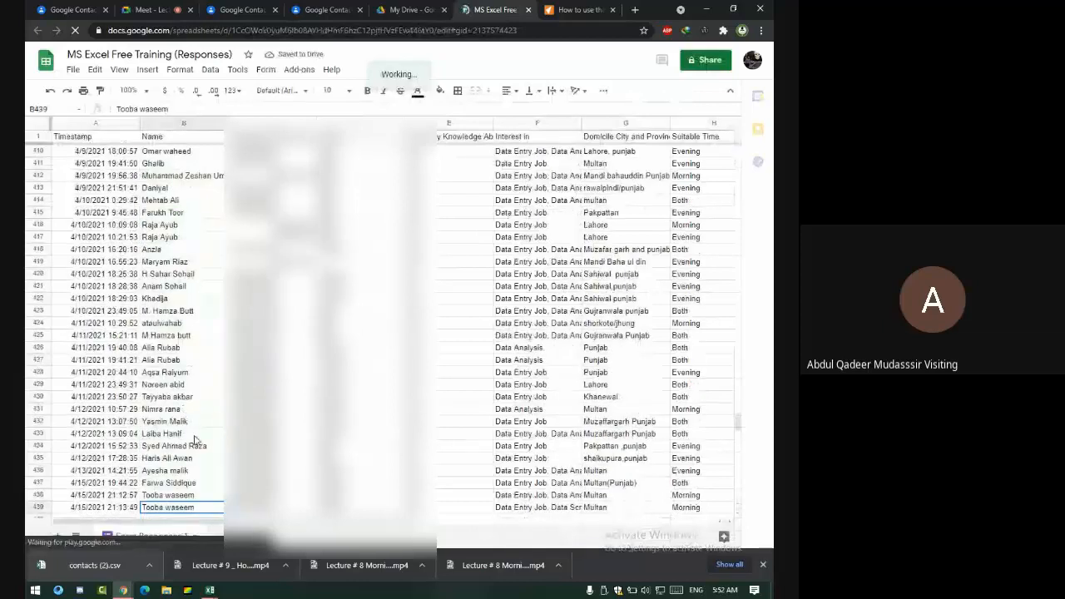
pyautogui.moveTo(191, 508); pyautogui.dragTo(130, 263)
pyautogui.click(114, 247)
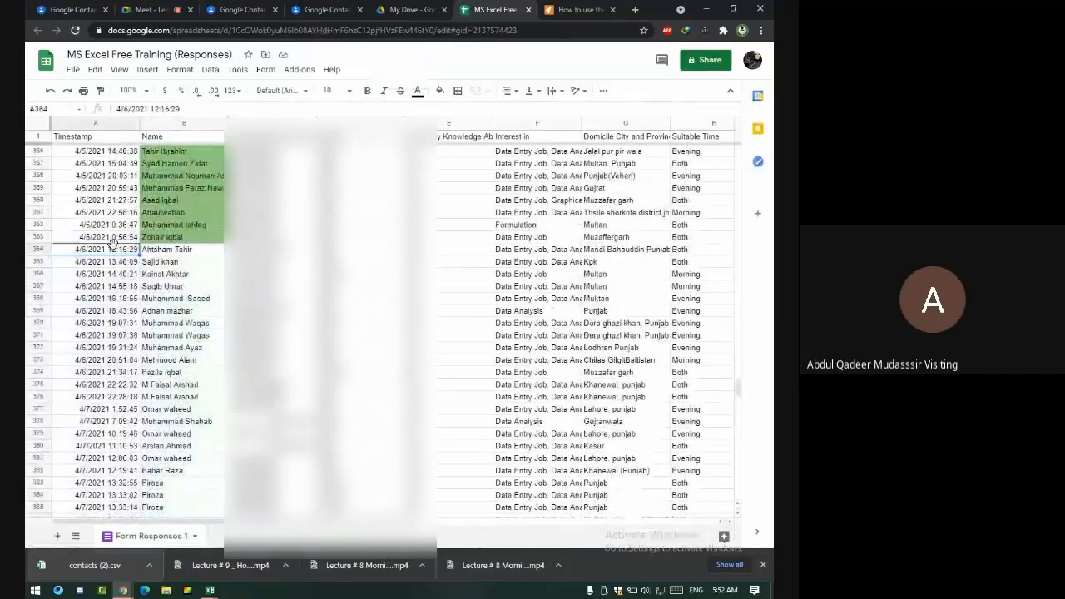
# Examine the Timestamp column at its last response, then return to the header and move down through the first responses
pyautogui.hotkey('ctrl', 'Down')
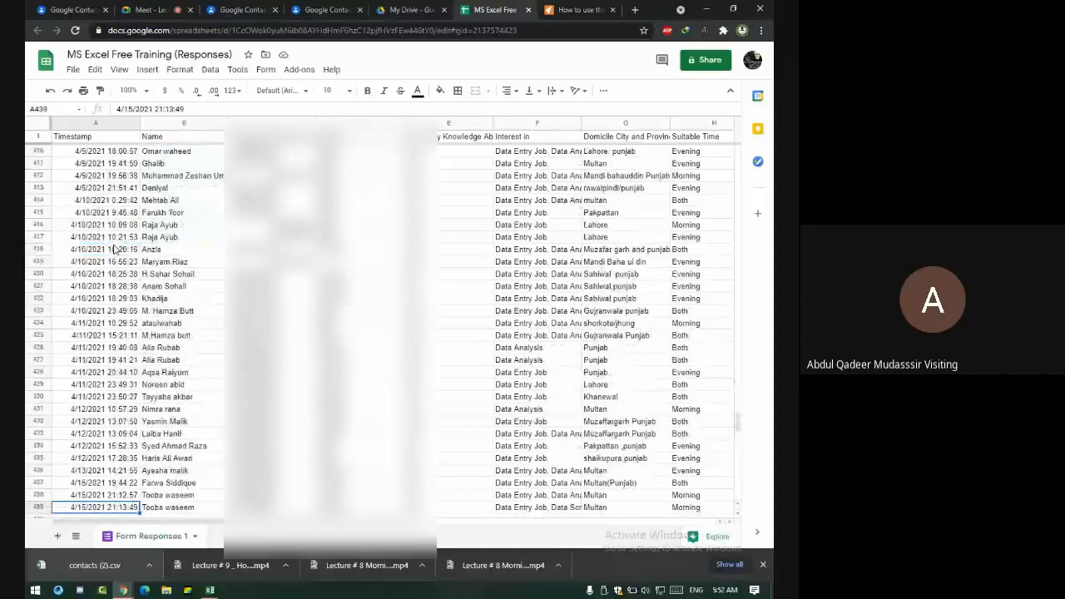
pyautogui.hotkey('ctrl', 'Up')
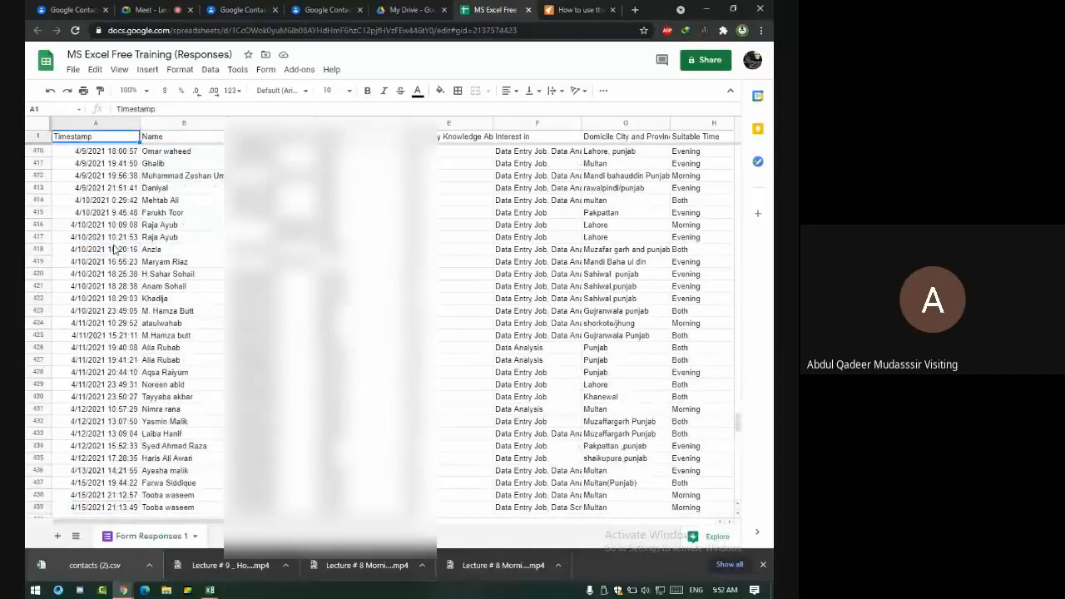
pyautogui.press('Down')
pyautogui.press('Down')
pyautogui.press('Down')
pyautogui.press('Down')
pyautogui.press('Down')
pyautogui.press('Down')
pyautogui.press('Down')
pyautogui.press('Down')
pyautogui.press('Down')
pyautogui.press('Down')
pyautogui.press('Down')
pyautogui.press('Down')
pyautogui.press('Down')
pyautogui.press('Down')
pyautogui.press('Down')
pyautogui.press('Down')
pyautogui.press('Down')
pyautogui.press('Down')
pyautogui.press('Down')
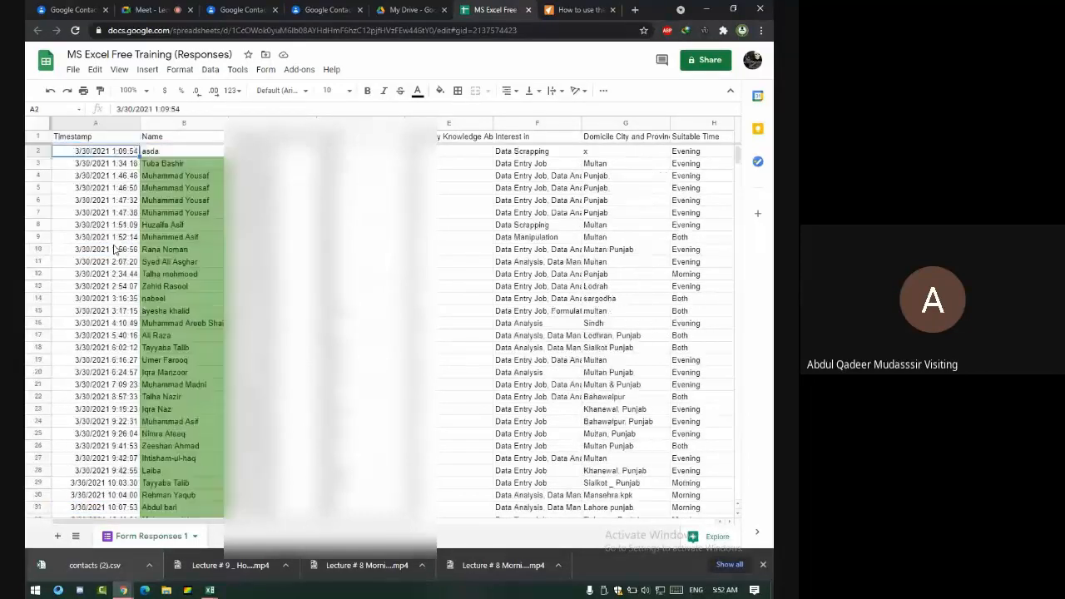
# Go through the Timestamp column to its last response and back up to the first unhighlighted response in row 364
pyautogui.press('Down')
pyautogui.press('Down')
pyautogui.press('Down')
pyautogui.press('Down')
pyautogui.press('Down')
pyautogui.press('Down')
pyautogui.press('Down')
pyautogui.press('Down')
pyautogui.press('Down')
pyautogui.press('Down')
pyautogui.press('Down')
pyautogui.press('Down')
pyautogui.press('Down')
pyautogui.press('Down')
pyautogui.press('Down')
pyautogui.press('Down')
pyautogui.press('Down')
pyautogui.press('Down')
pyautogui.press('Down')
pyautogui.press('Down')
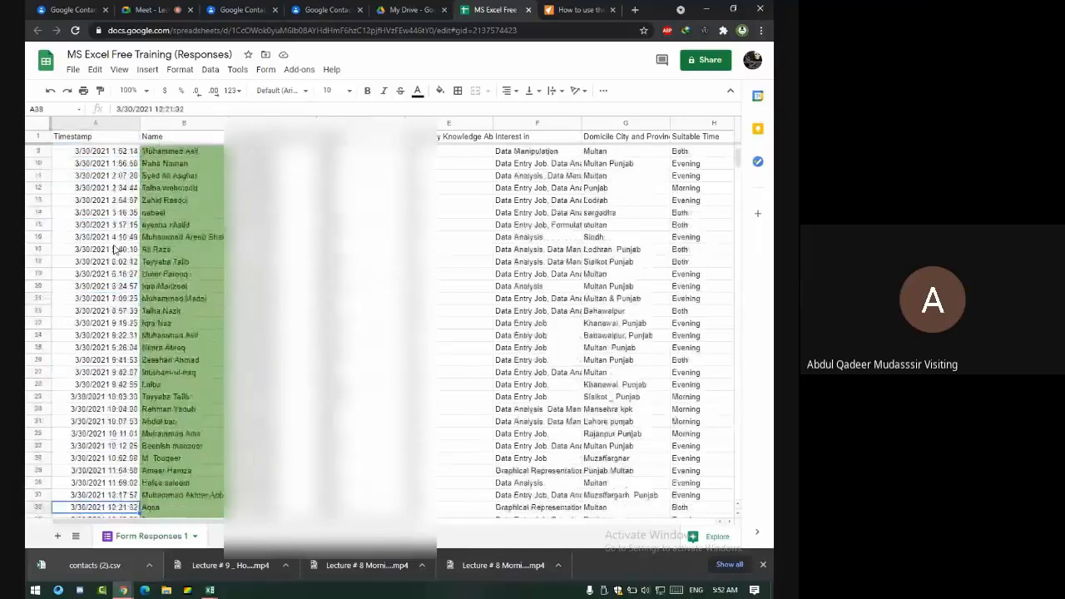
pyautogui.hotkey('ctrl', 'Down')
pyautogui.press('Up')
pyautogui.press('Up')
pyautogui.press('Up')
pyautogui.press('Up')
pyautogui.press('Up')
pyautogui.press('Up')
pyautogui.press('Up')
pyautogui.press('Up')
pyautogui.press('Up')
pyautogui.press('Up')
pyautogui.press('Up')
pyautogui.press('Up')
pyautogui.press('Up')
pyautogui.press('Up')
pyautogui.press('Up')
pyautogui.press('Up')
pyautogui.press('Up')
pyautogui.press('Up')
pyautogui.press('Up')
pyautogui.press('Up')
pyautogui.press('Up')
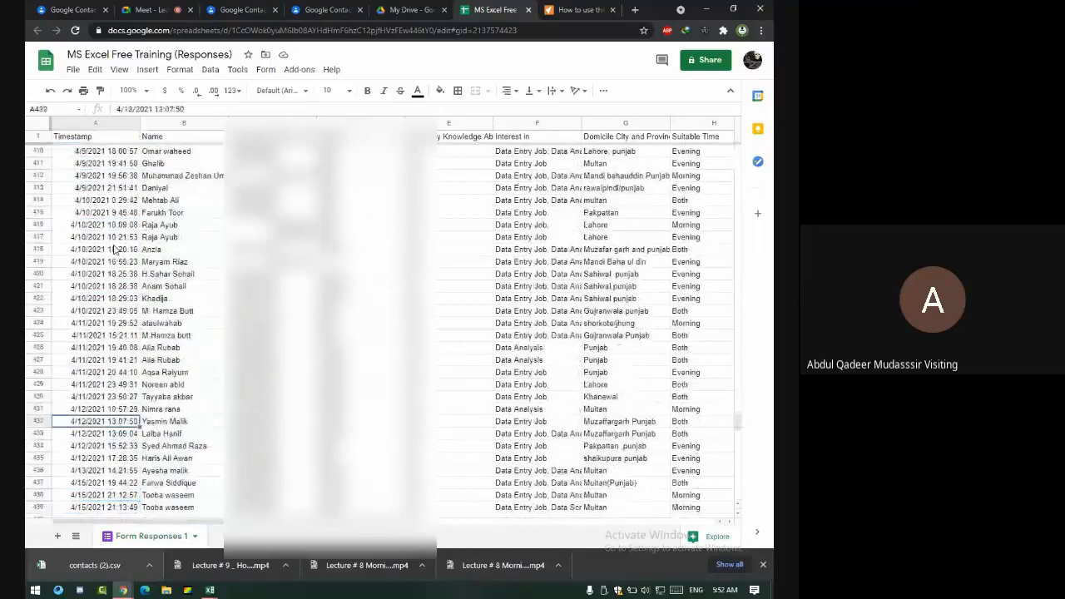
pyautogui.press('Up')
pyautogui.press('Up')
pyautogui.press('Up')
pyautogui.press('Up')
pyautogui.press('Up')
pyautogui.press('Up')
pyautogui.press('Up')
pyautogui.press('Up')
pyautogui.press('Up')
pyautogui.press('Up')
pyautogui.press('Up')
pyautogui.press('Up')
pyautogui.press('Up')
pyautogui.press('Up')
pyautogui.press('Up')
pyautogui.press('Up')
pyautogui.press('Up')
pyautogui.press('Up')
pyautogui.press('Up')
pyautogui.press('Up')
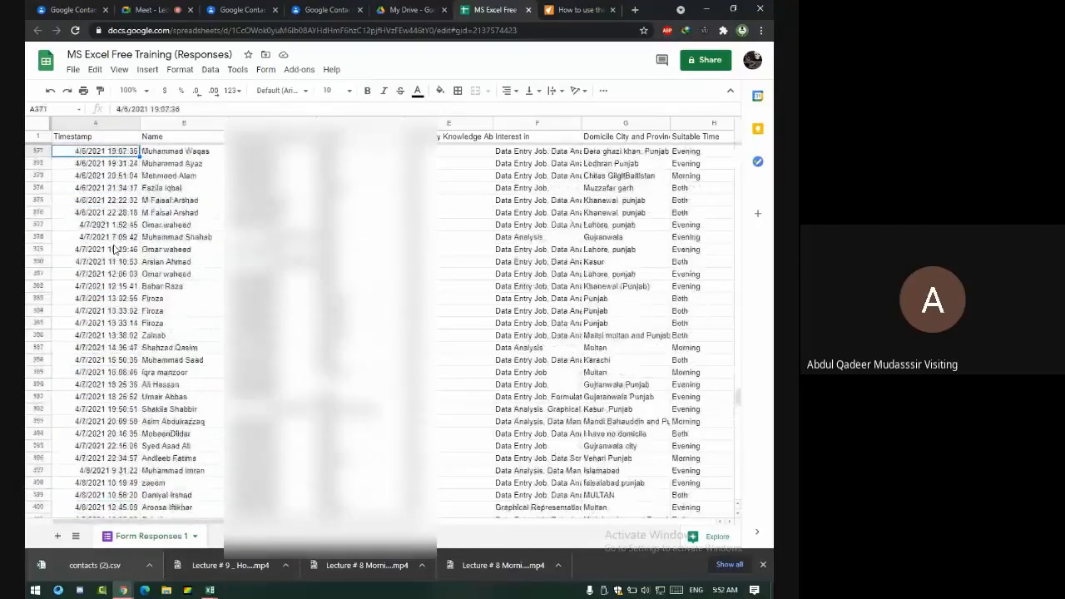
pyautogui.press('Down')
pyautogui.press('Down')
pyautogui.press('Down')
pyautogui.press('Down')
pyautogui.press('Down')
pyautogui.press('Down')
pyautogui.press('Down')
pyautogui.press('Down')
pyautogui.press('Down')
pyautogui.press('Down')
pyautogui.press('Down')
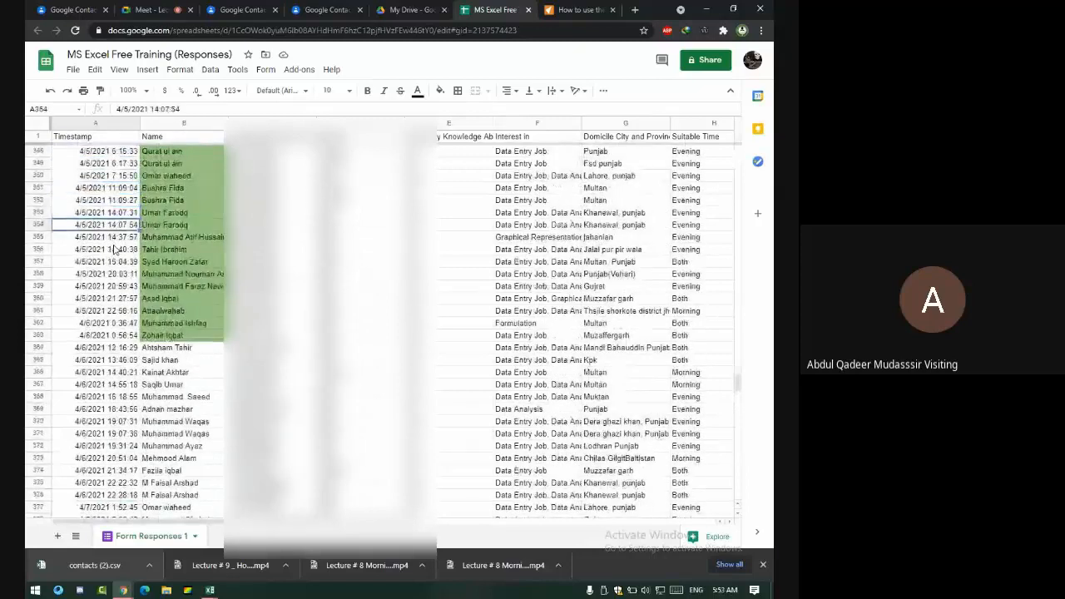
pyautogui.press('Down')
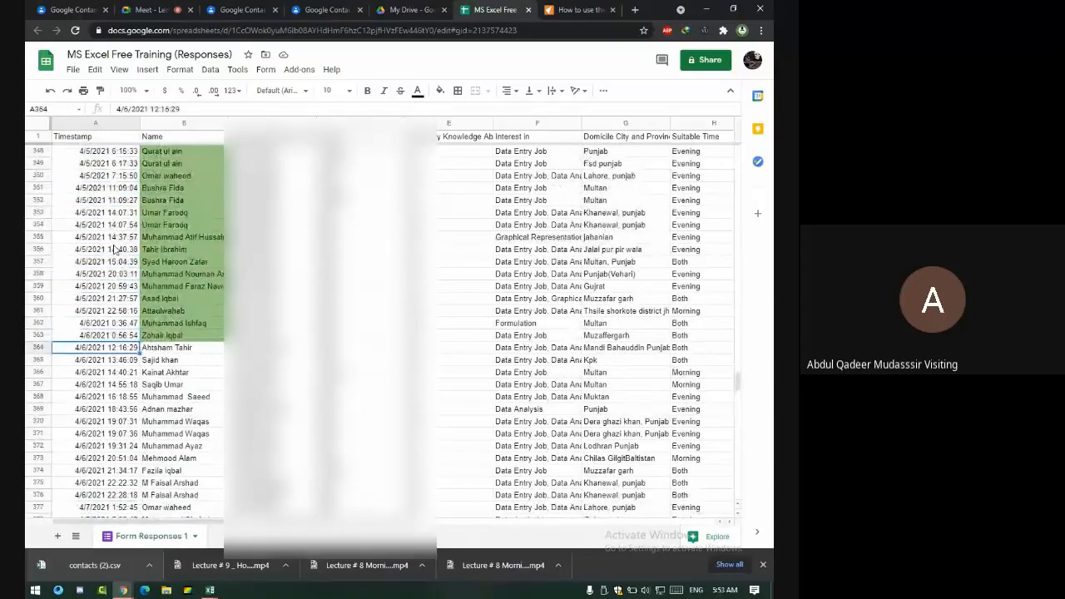
# Copy all unhighlighted responses from row 364 down to the last one, range A364:H439
pyautogui.hotkey('ctrl', 'shift', 'Right')
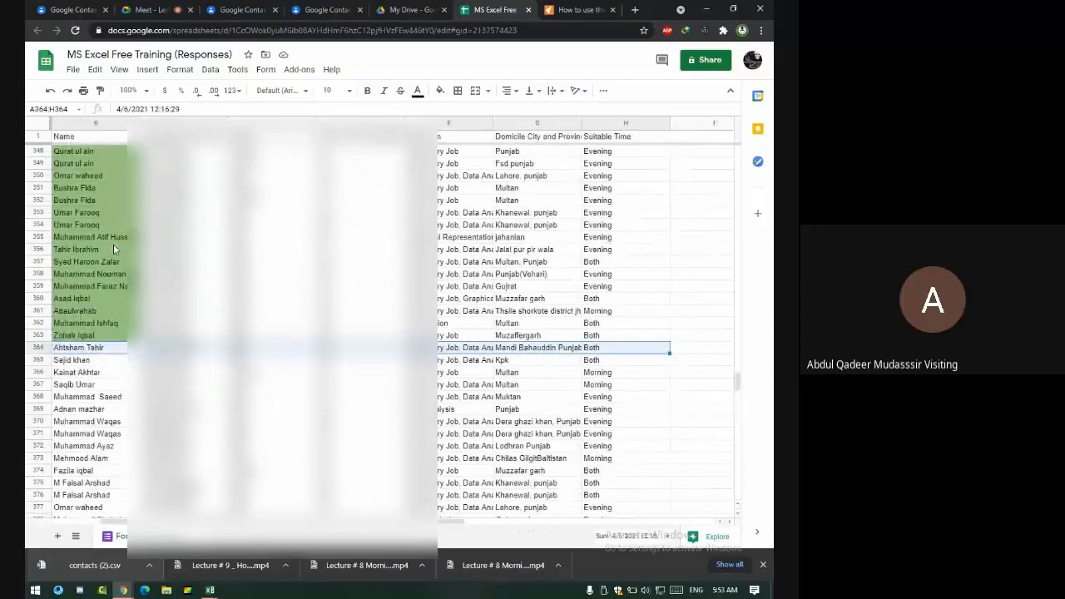
pyautogui.hotkey('ctrl', 'shift', 'Down')
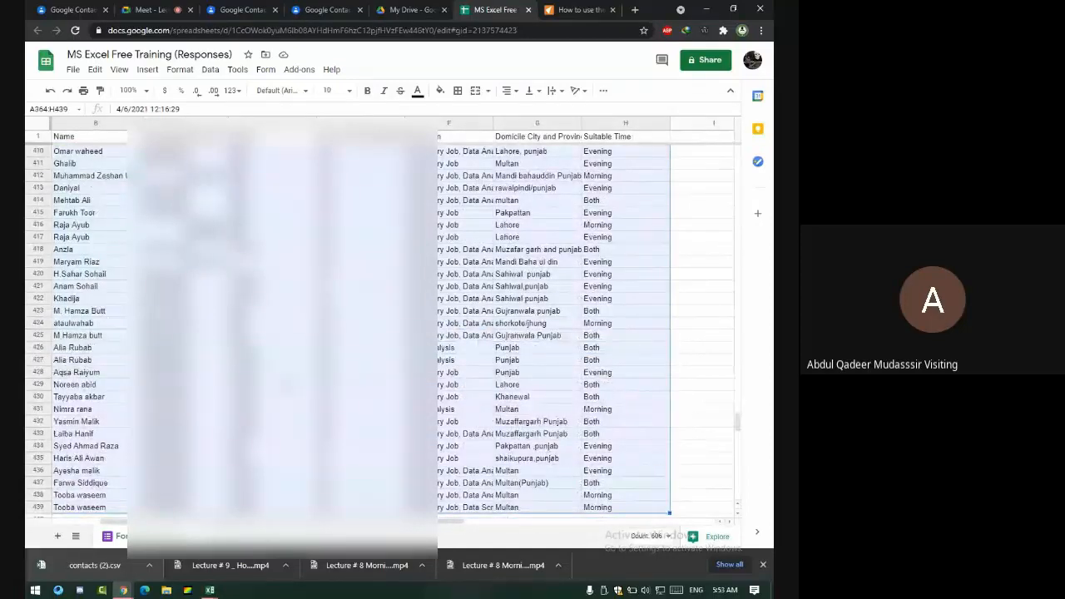
pyautogui.hotkey('ctrl', 'c')
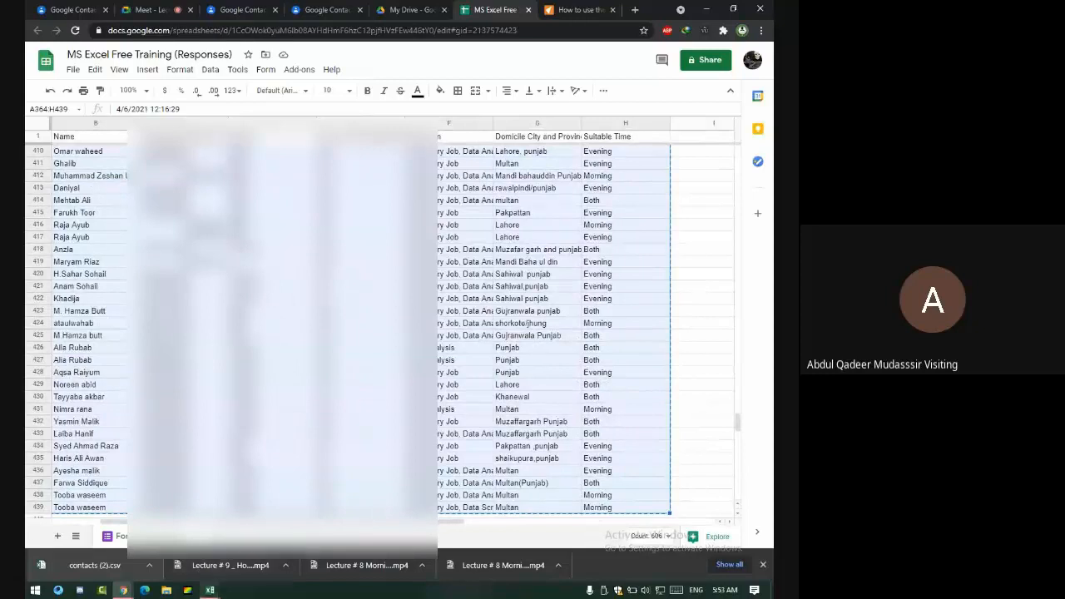
# Switch to the contacts (2) workbook in Excel, add a new worksheet and paste the copied responses at A1
pyautogui.moveTo(210, 589)
pyautogui.click(453, 531)
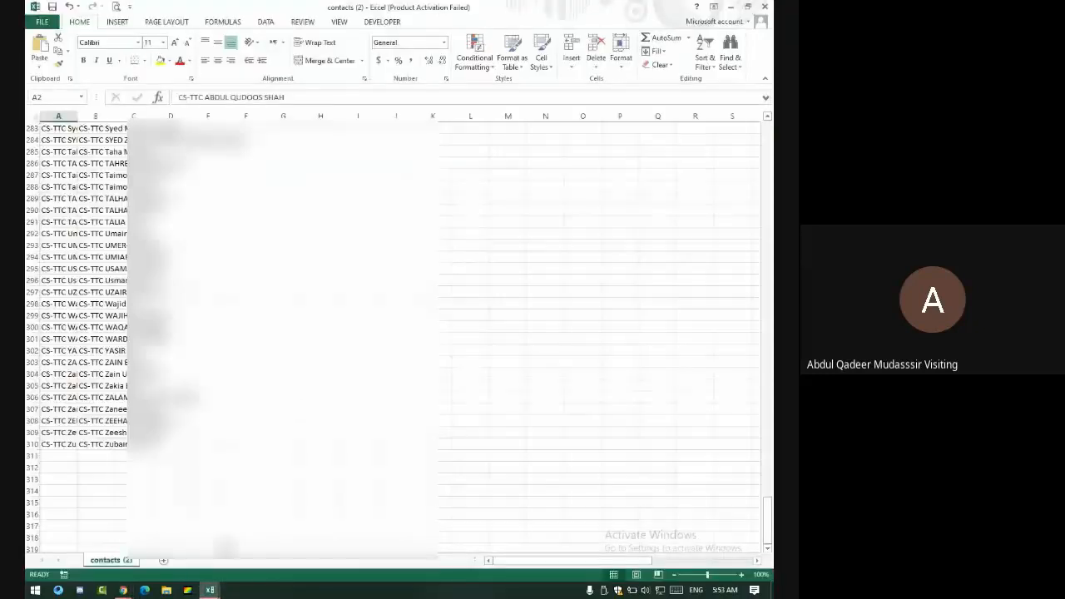
pyautogui.click(162, 562)
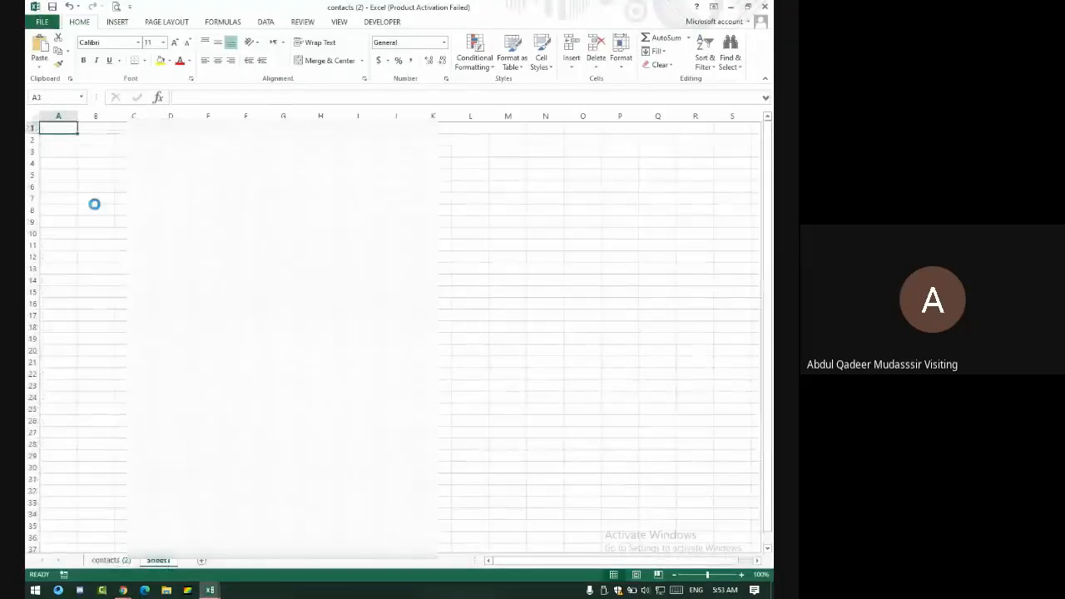
pyautogui.hotkey('ctrl', 'v')
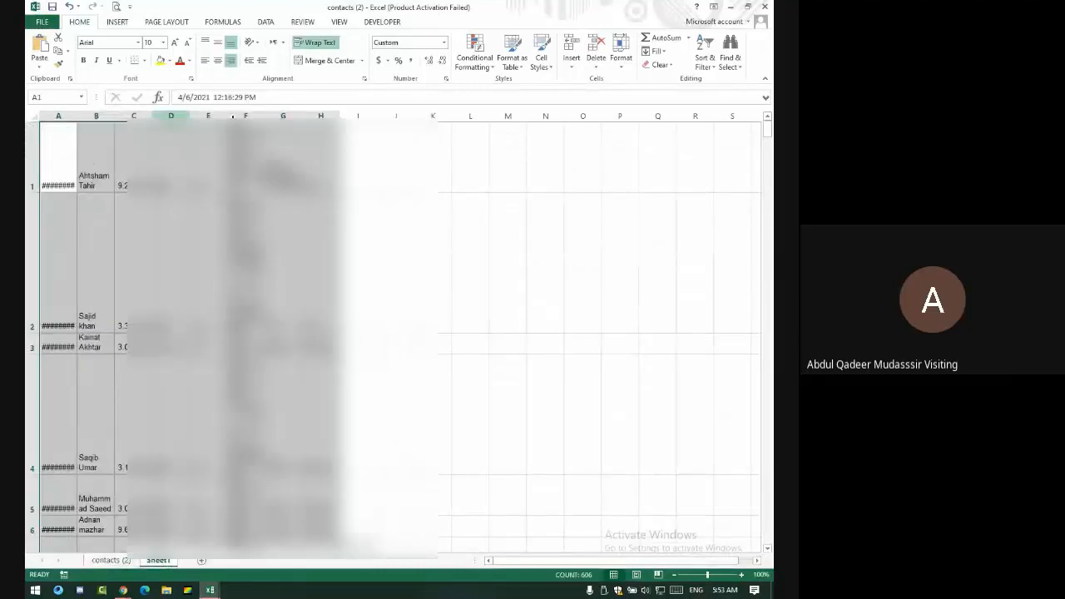
# Delete the timestamp column A from the pasted responses
pyautogui.click(71, 116)
pyautogui.rightClick(72, 117)
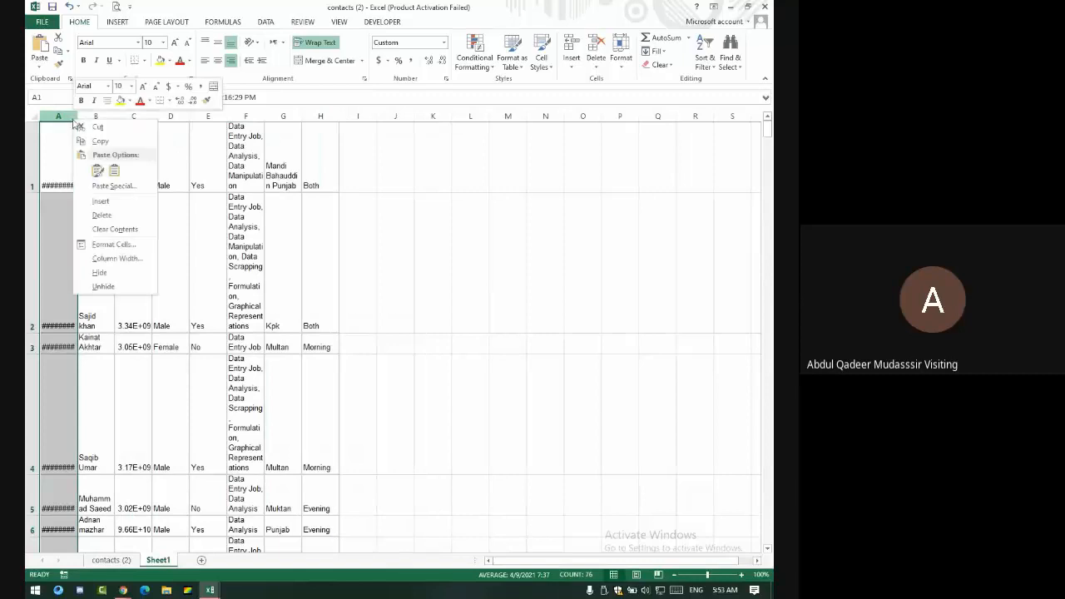
pyautogui.click(111, 215)
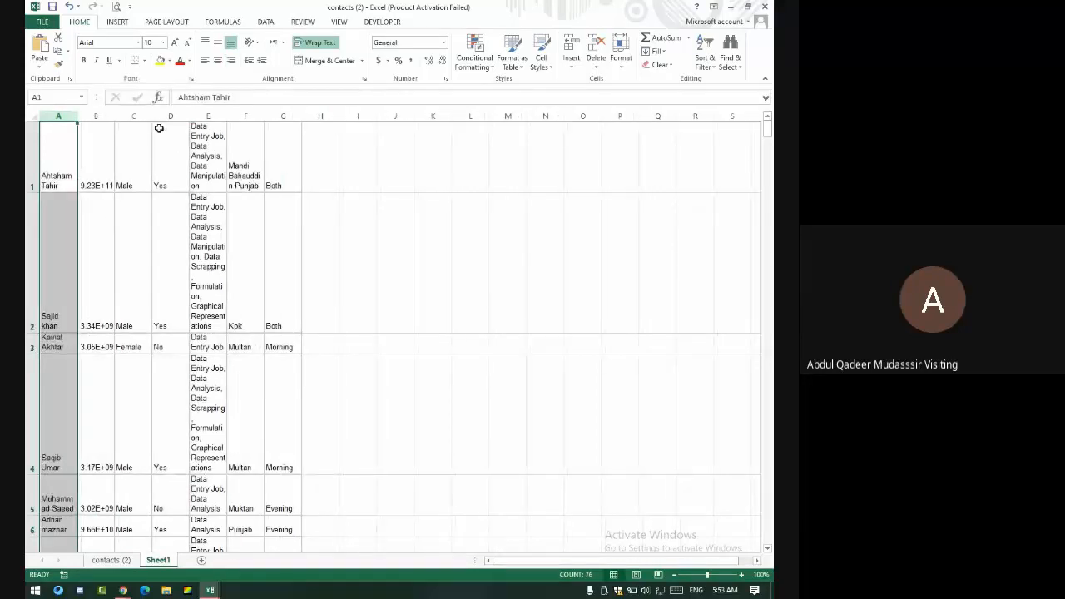
pyautogui.click(133, 115)
pyautogui.rightClick(133, 117)
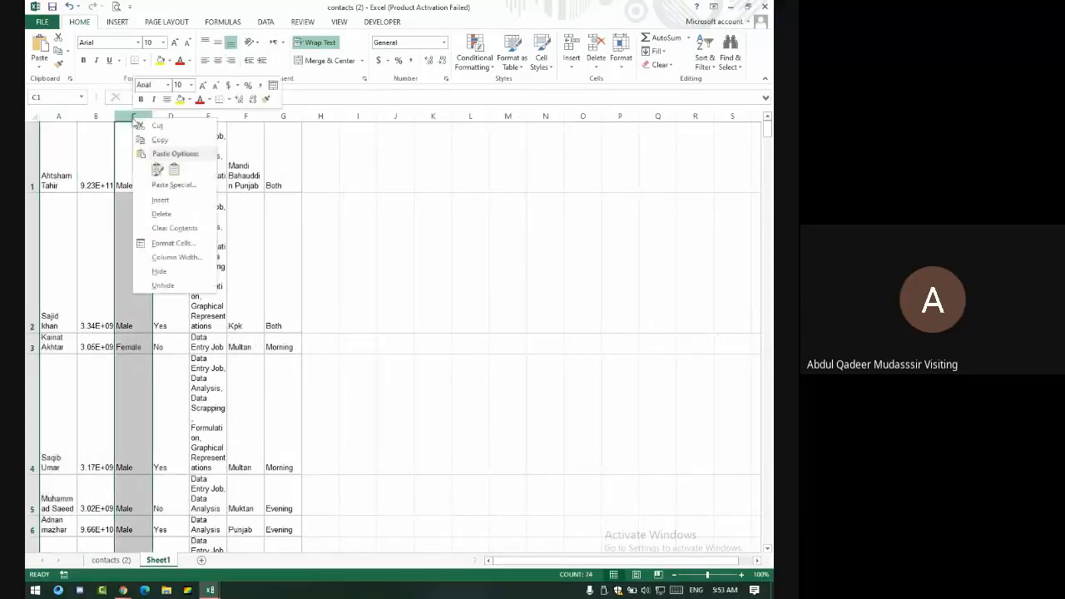
pyautogui.click(173, 200)
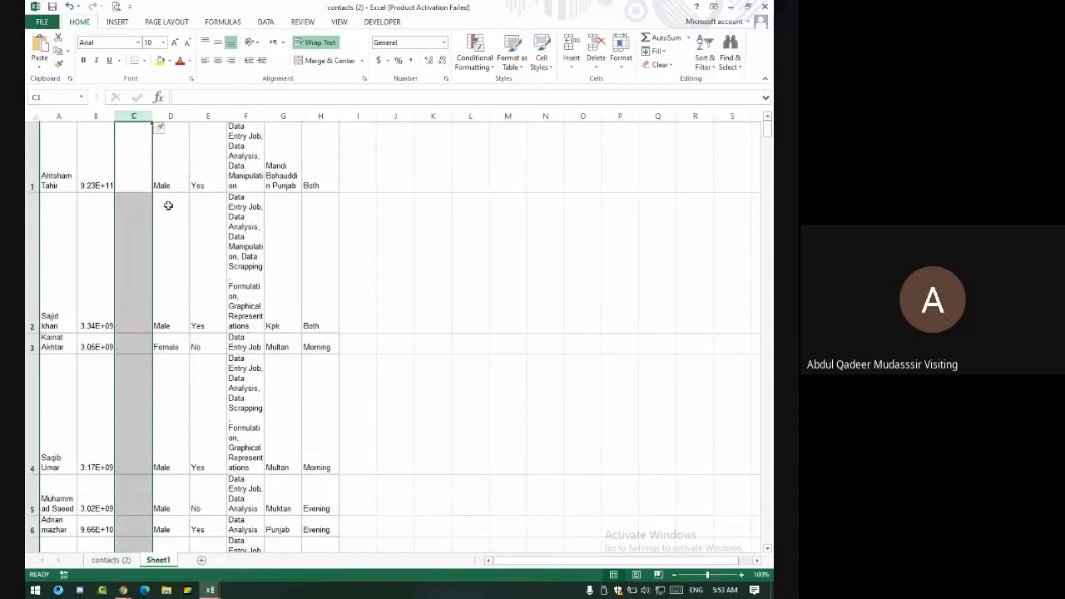
pyautogui.hotkey('ctrl', 'z')
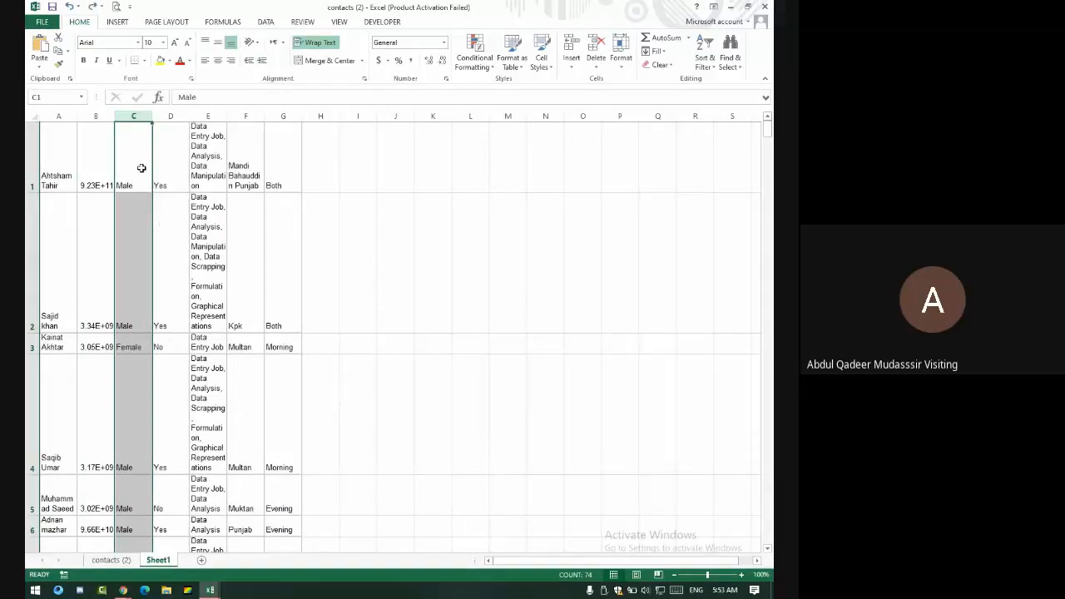
# Delete the Male/Female column and the column of job interests from the pasted responses
pyautogui.rightClick(135, 114)
pyautogui.click(173, 207)
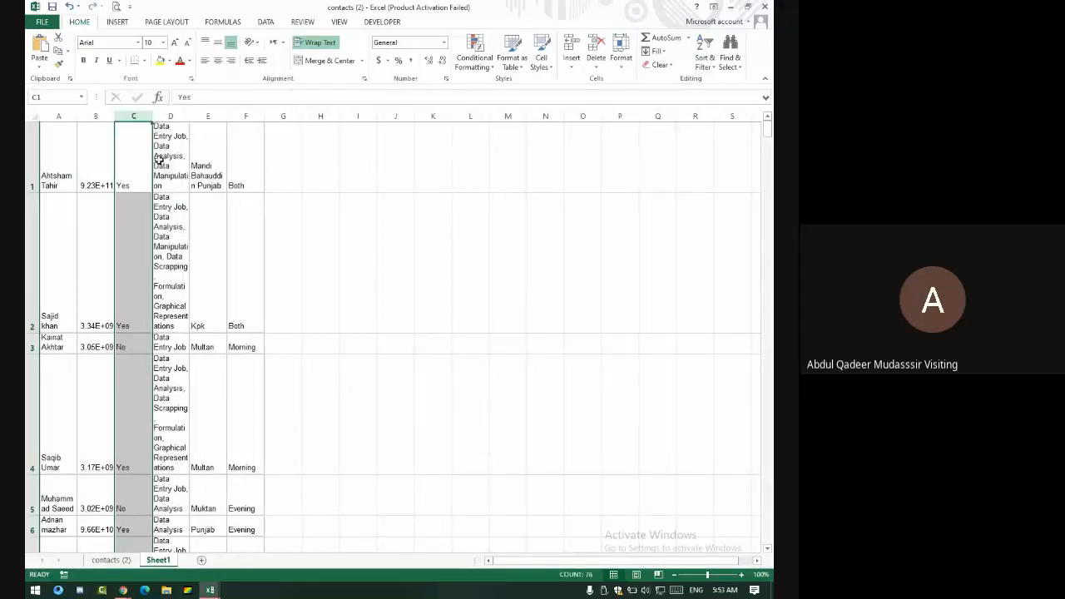
pyautogui.moveTo(161, 115); pyautogui.dragTo(185, 117)
pyautogui.rightClick(184, 115)
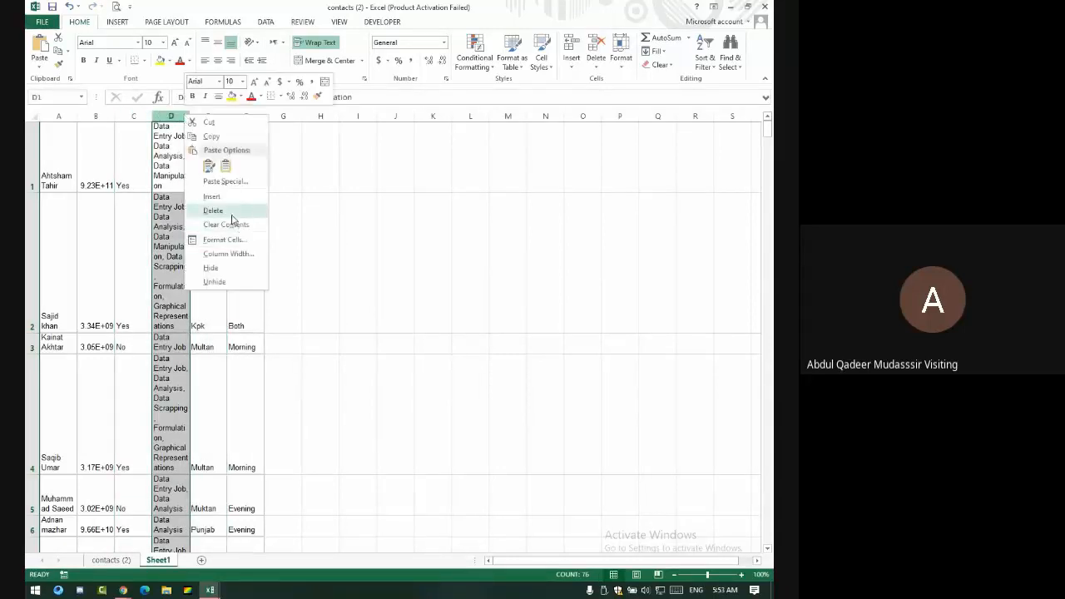
pyautogui.click(223, 210)
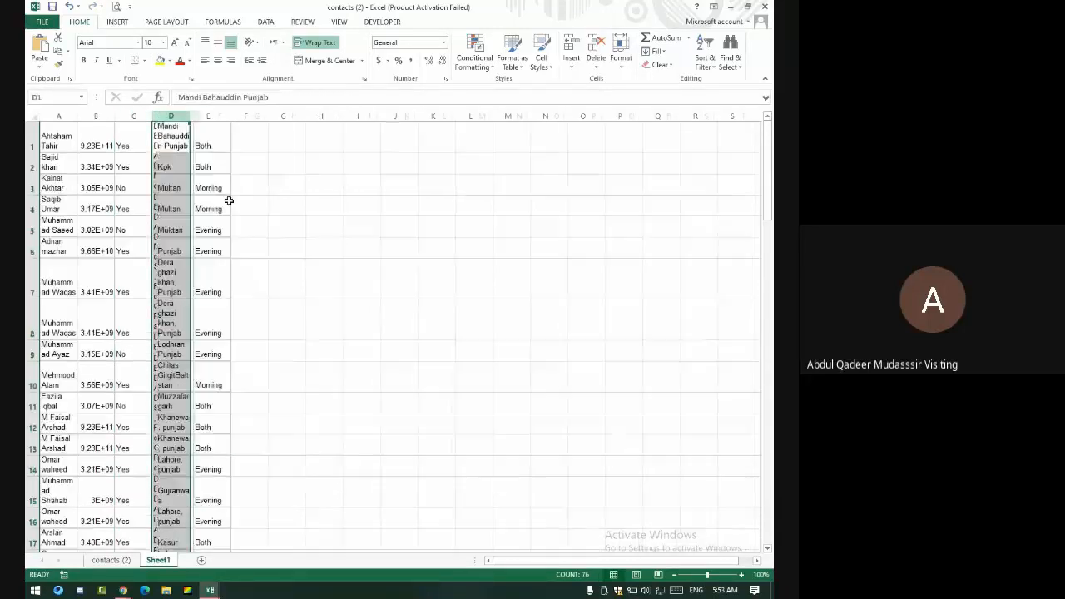
# Delete the Yes/No column and the Morning/Evening/Both time column, keeping only names, phone numbers and cities
pyautogui.rightClick(133, 116)
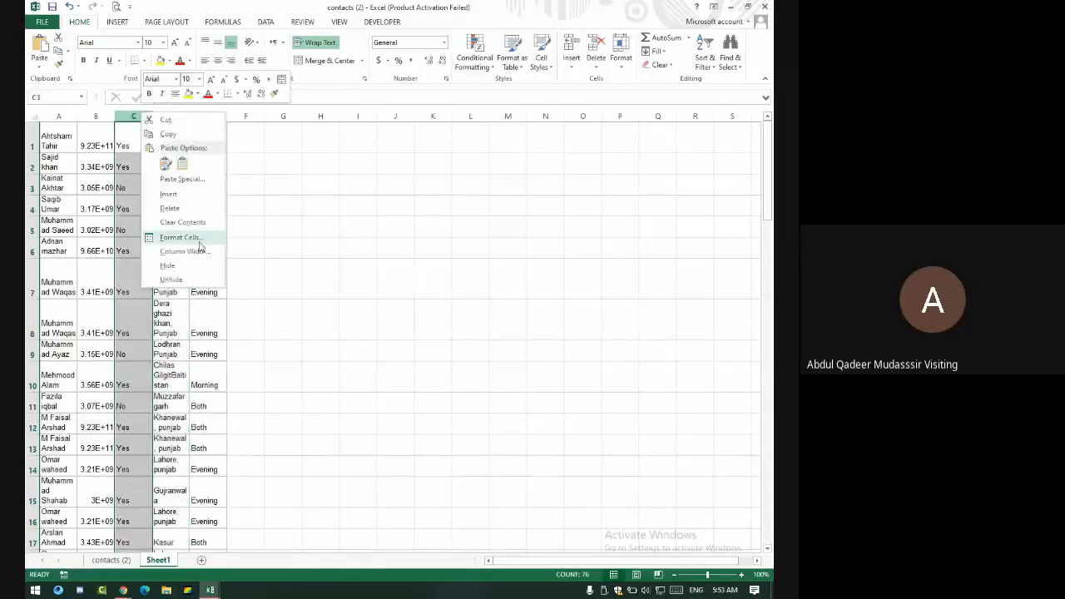
pyautogui.click(179, 212)
pyautogui.click(171, 116)
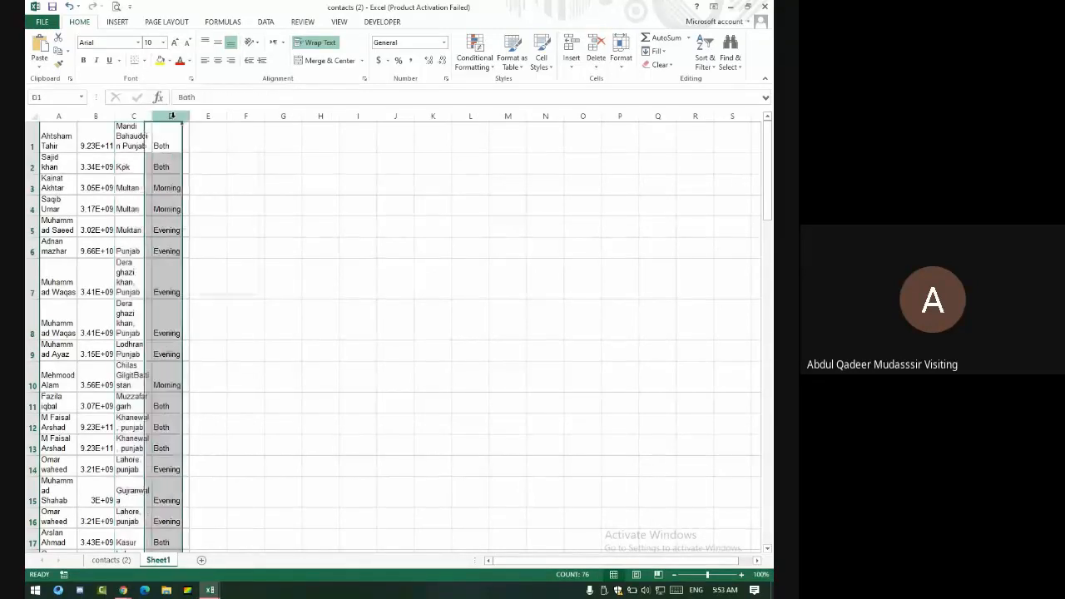
pyautogui.rightClick(170, 116)
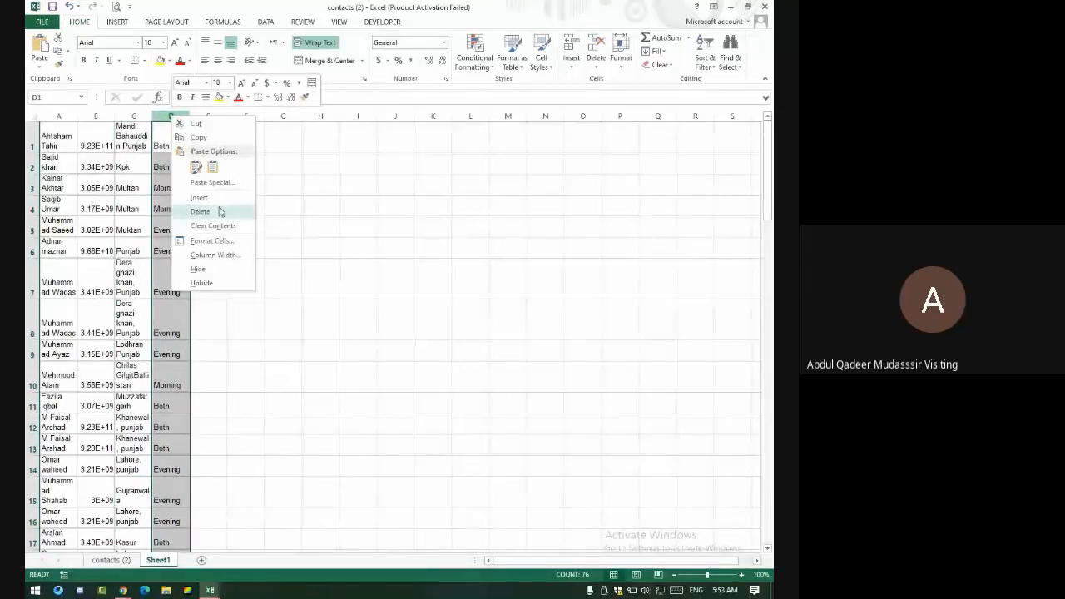
pyautogui.press('Escape')
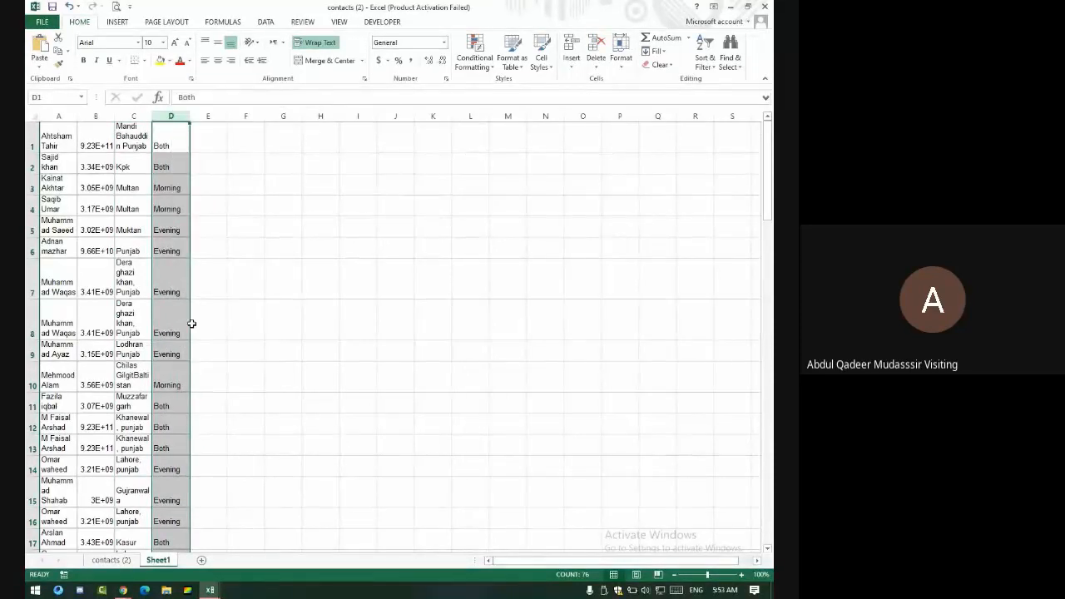
pyautogui.rightClick(181, 122)
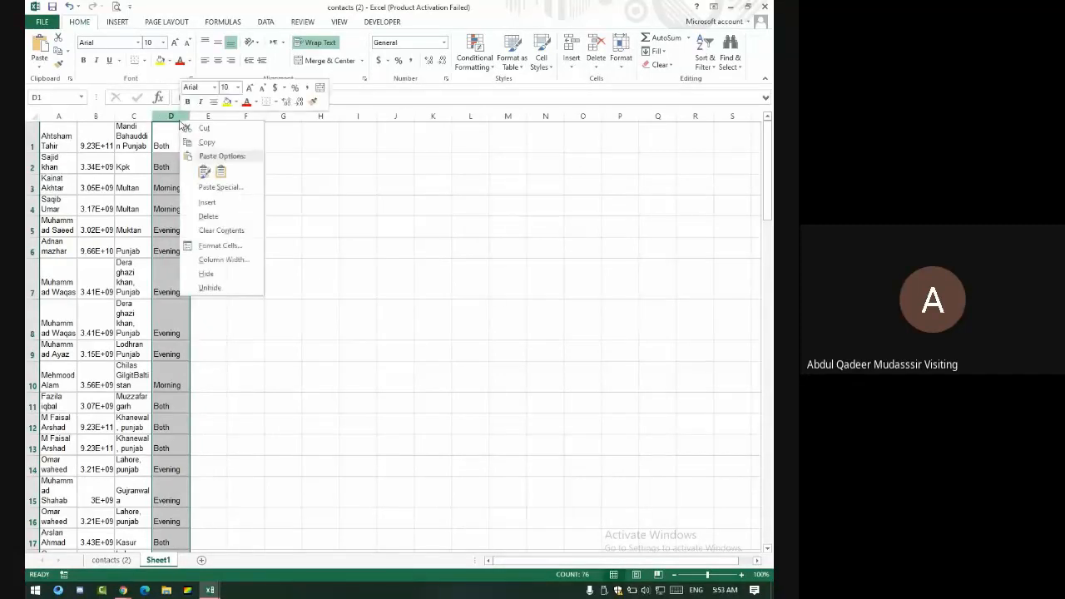
pyautogui.click(223, 216)
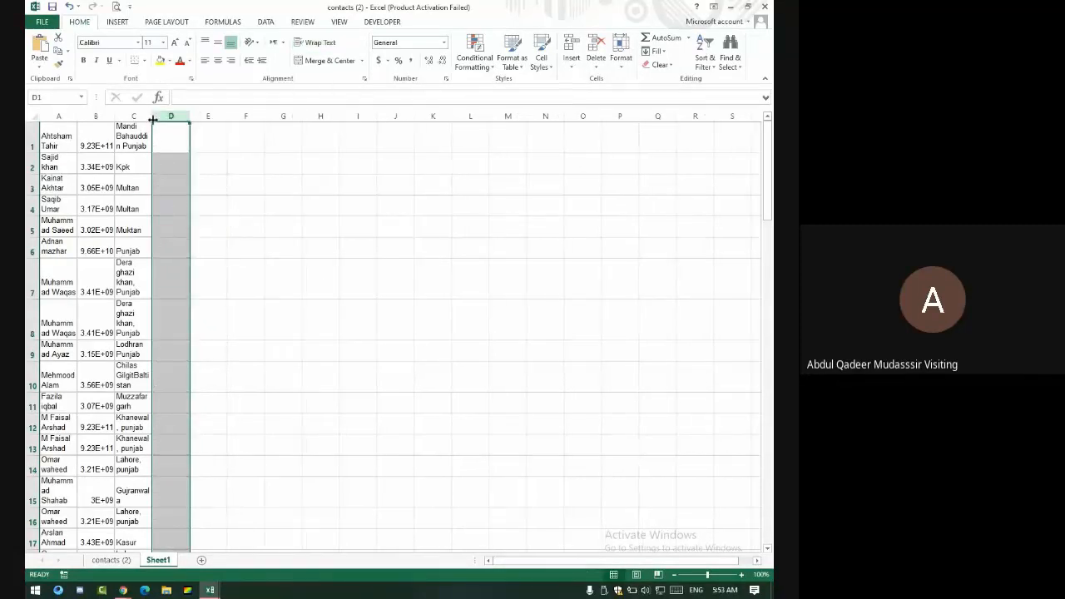
# Widen columns C, B and A so the cities, phone numbers and names fit on single lines
pyautogui.moveTo(153, 116); pyautogui.dragTo(451, 117)
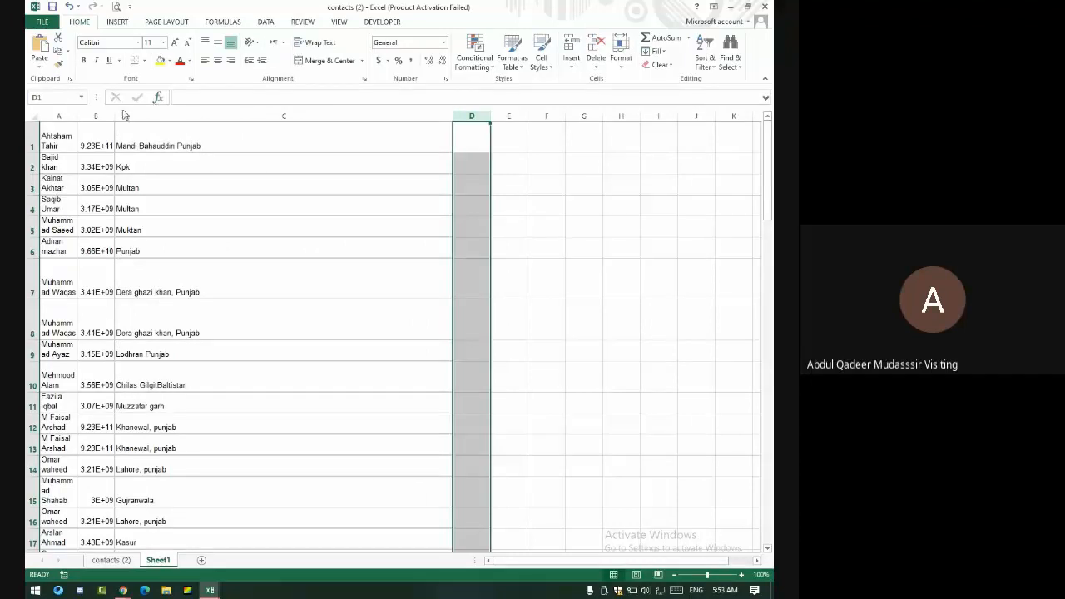
pyautogui.moveTo(115, 116); pyautogui.dragTo(337, 134)
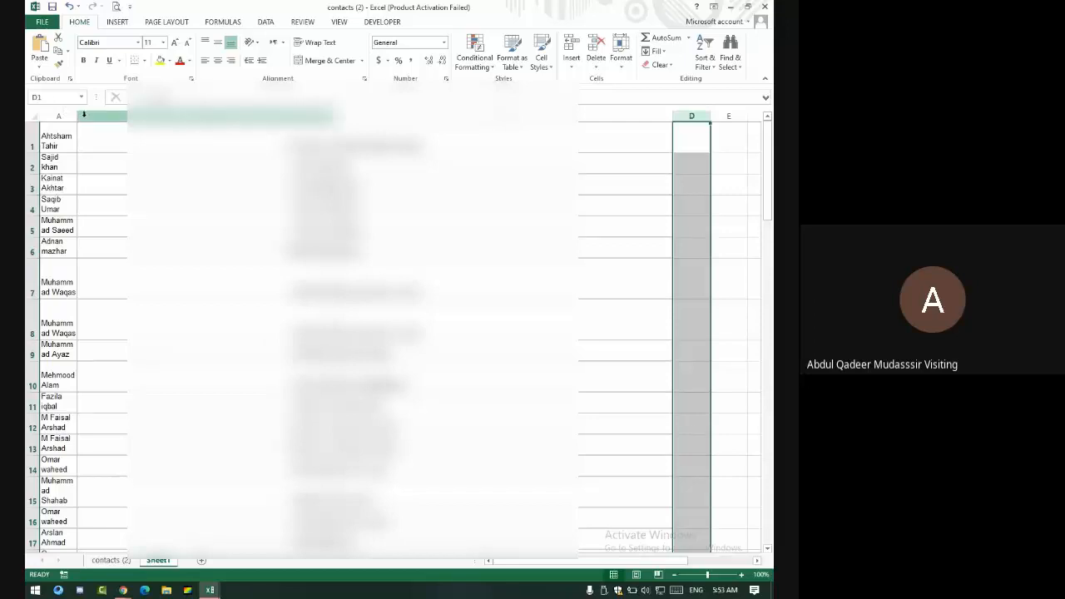
pyautogui.moveTo(73, 115); pyautogui.dragTo(253, 157)
pyautogui.click(448, 315)
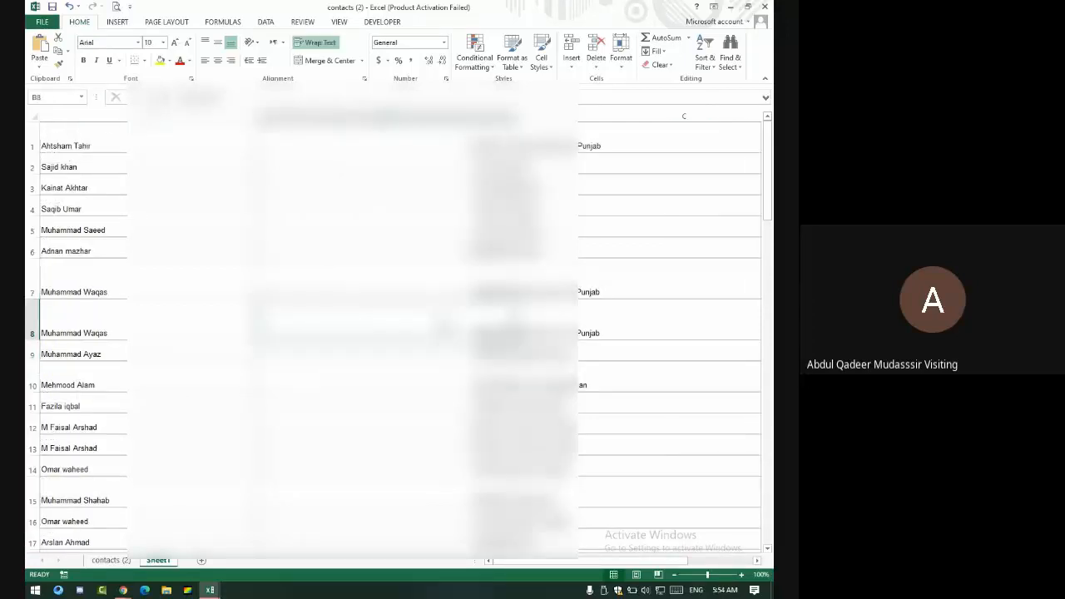
# Look through the list of names and phone numbers, checking the number formats around rows 5 and 6
pyautogui.scroll(-16, 425, 316)
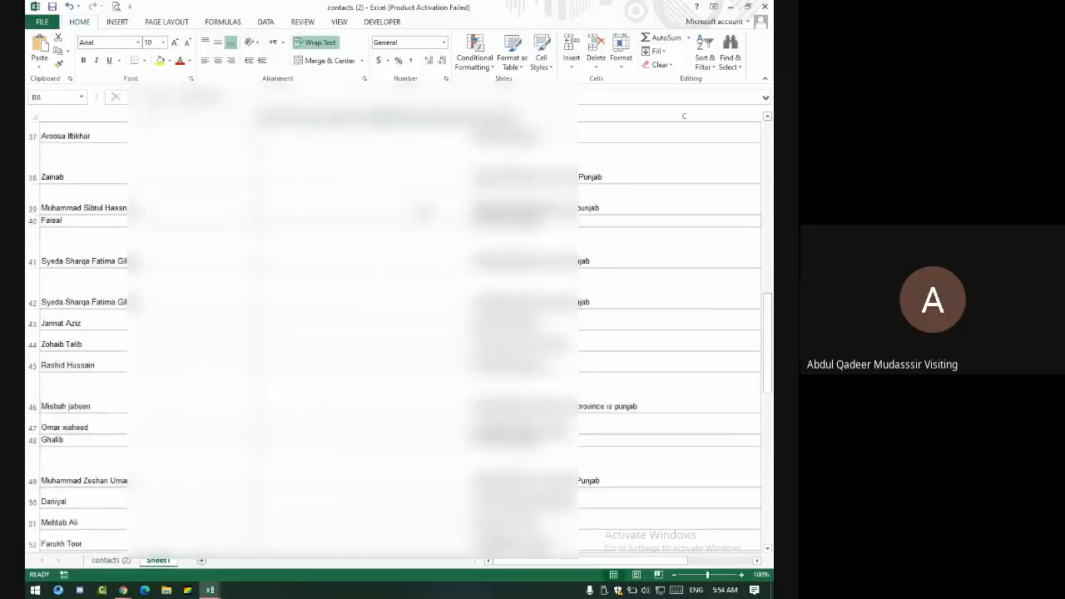
pyautogui.scroll(15, 406, 293)
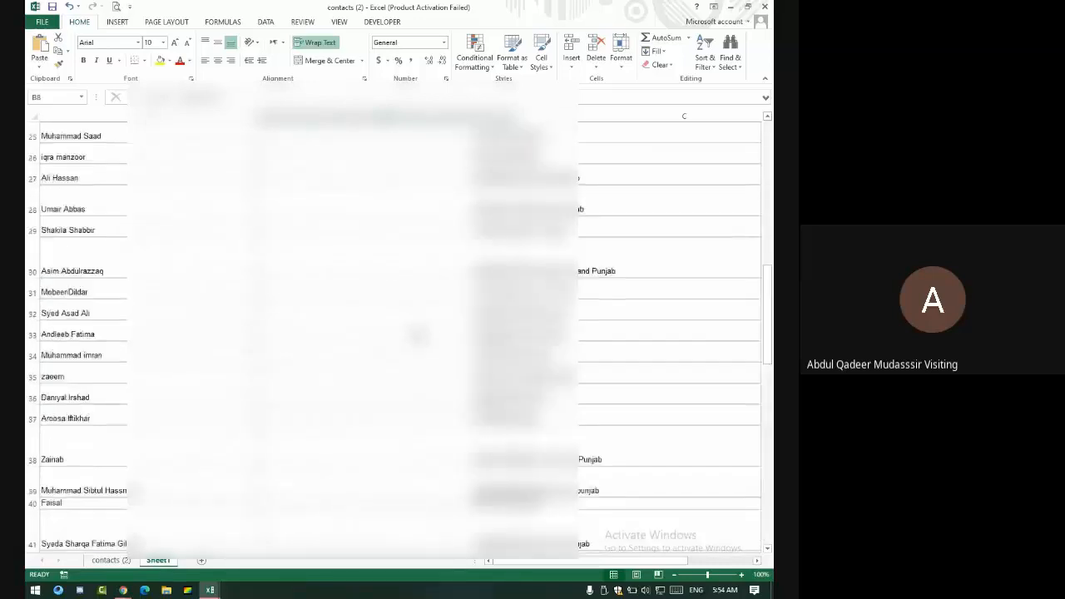
pyautogui.scroll(1, 396, 333)
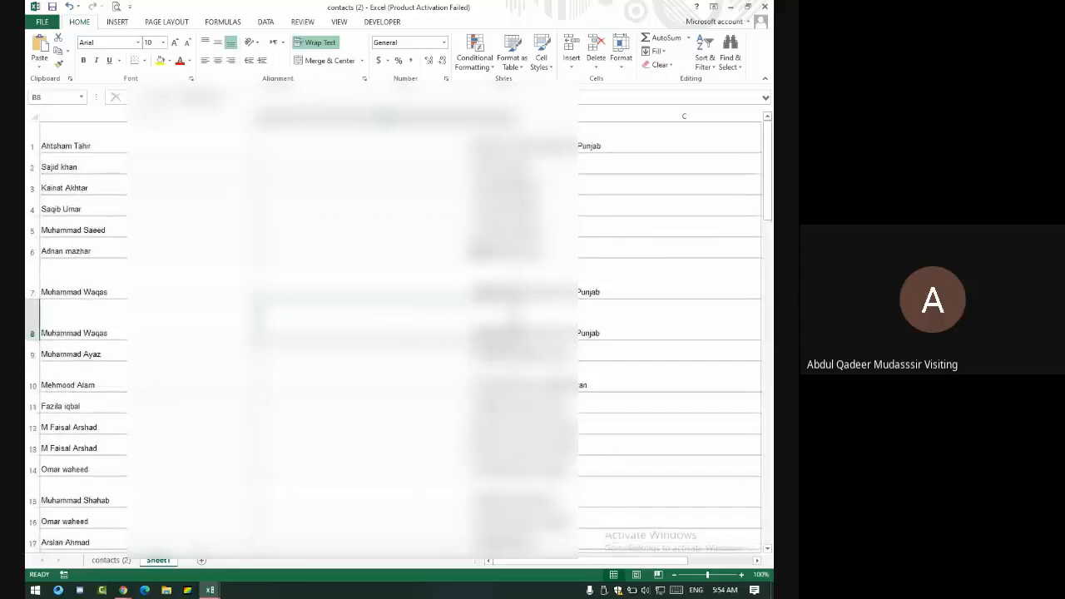
pyautogui.moveTo(492, 243); pyautogui.dragTo(493, 230)
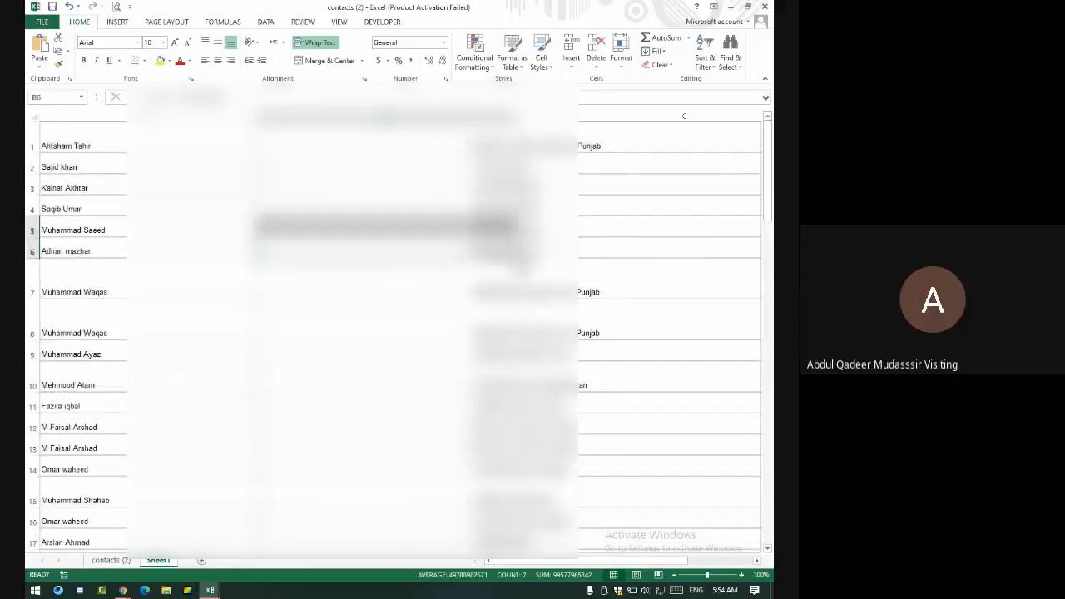
pyautogui.click(500, 250)
pyautogui.moveTo(551, 255); pyautogui.dragTo(131, 249)
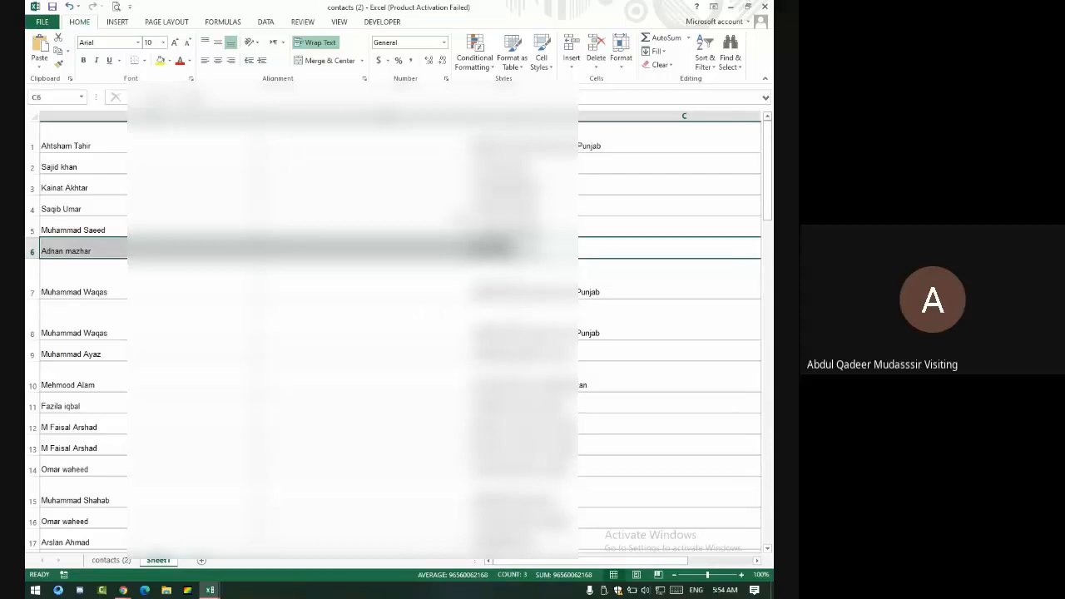
# Enter a CONCATENATE formula in cell D1 with 0 as its first text
pyautogui.click(469, 140)
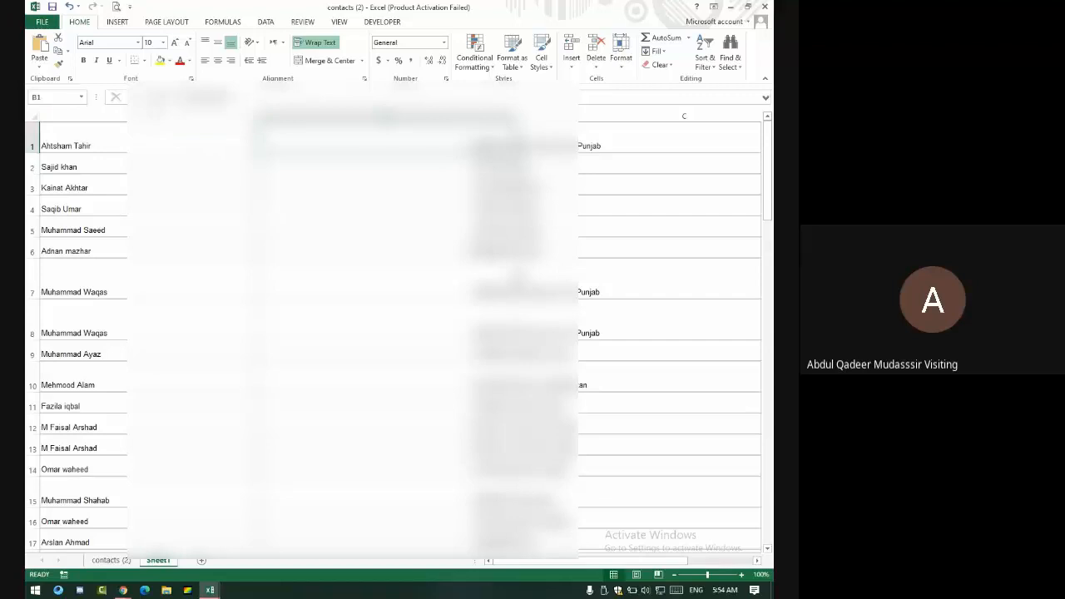
pyautogui.press('Right')
pyautogui.press('Right')
pyautogui.press('Right')
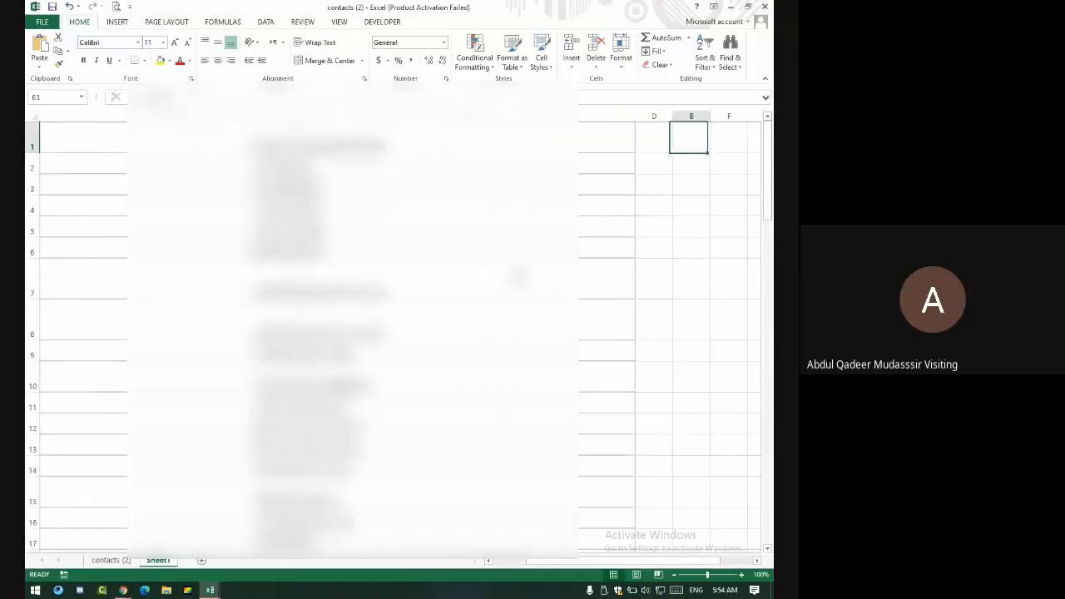
pyautogui.press('Left')
pyautogui.write('=')
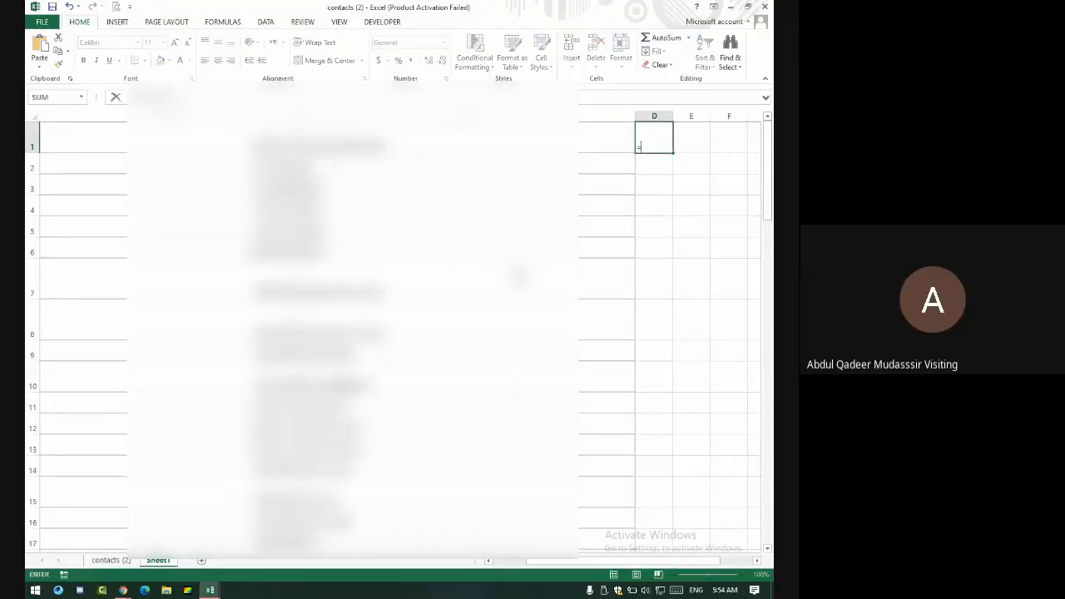
pyautogui.write('concatenate')
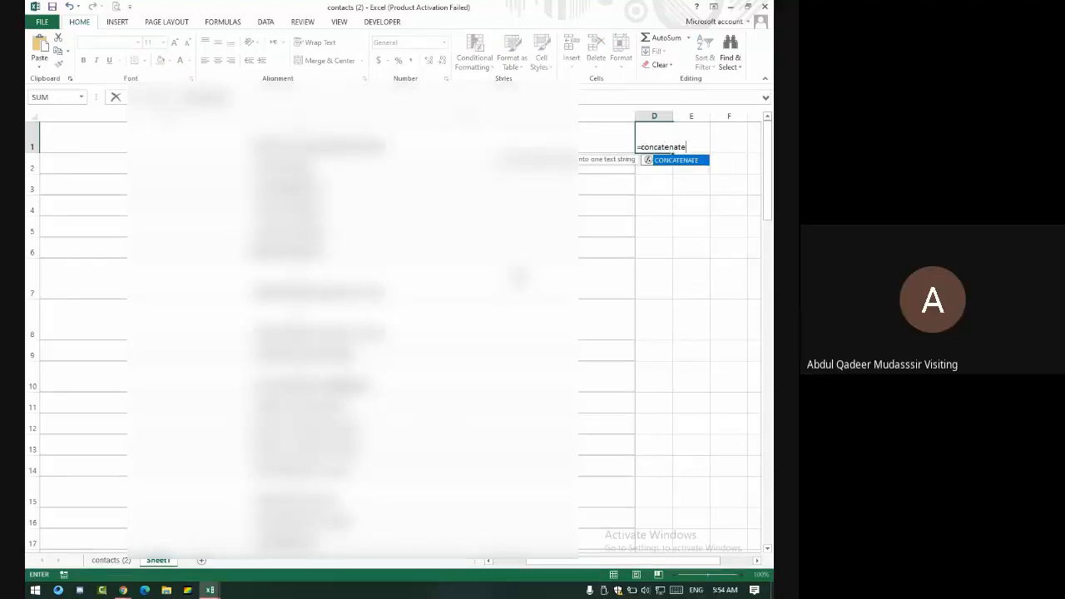
pyautogui.write('(')
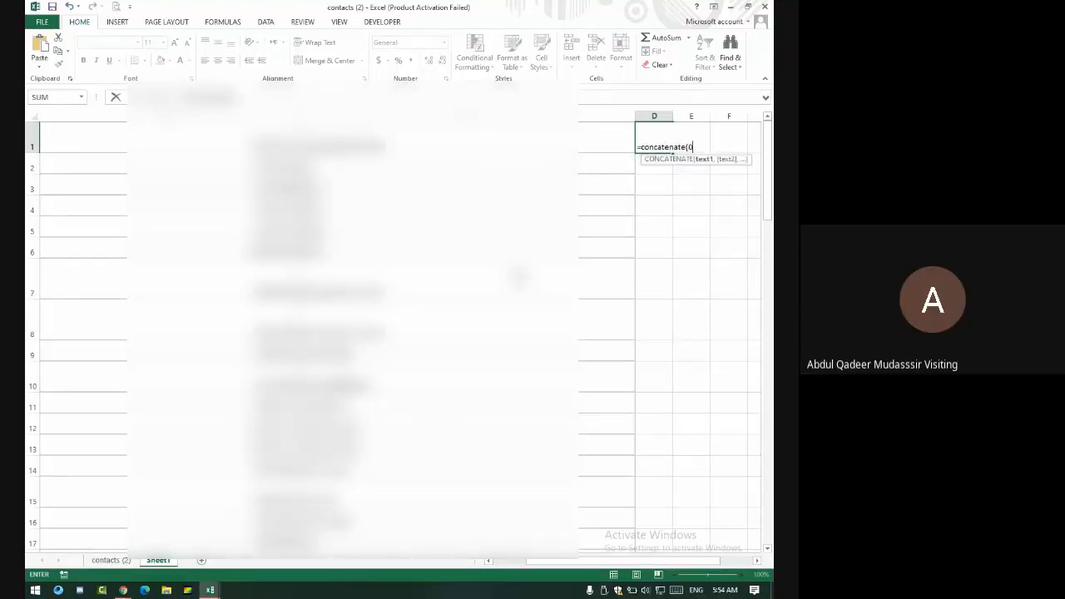
pyautogui.write('0')
pyautogui.press('Return')
# Extend the D1 formula to =CONCATENATE(0,B1) so a leading zero is joined to the phone number
pyautogui.press('F2')
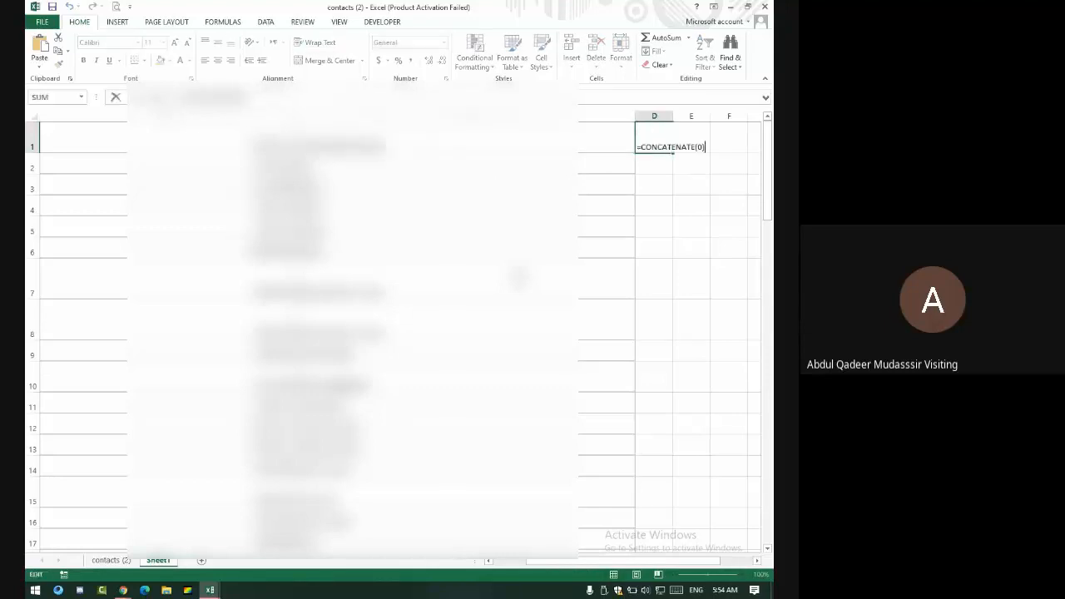
pyautogui.press('BackSpace')
pyautogui.write(',')
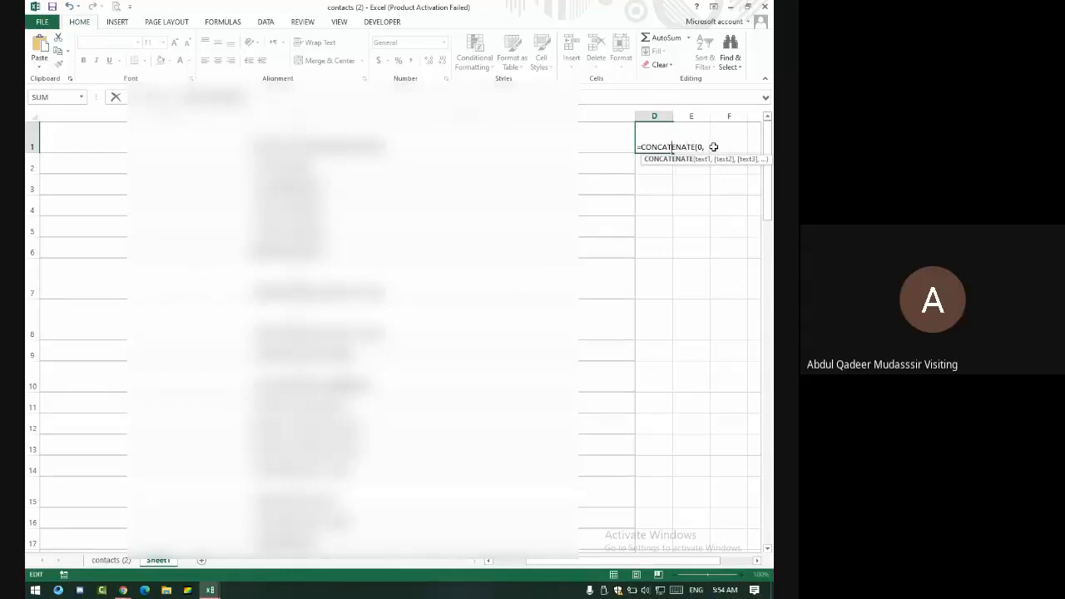
pyautogui.click(710, 147)
pyautogui.click(250, 142)
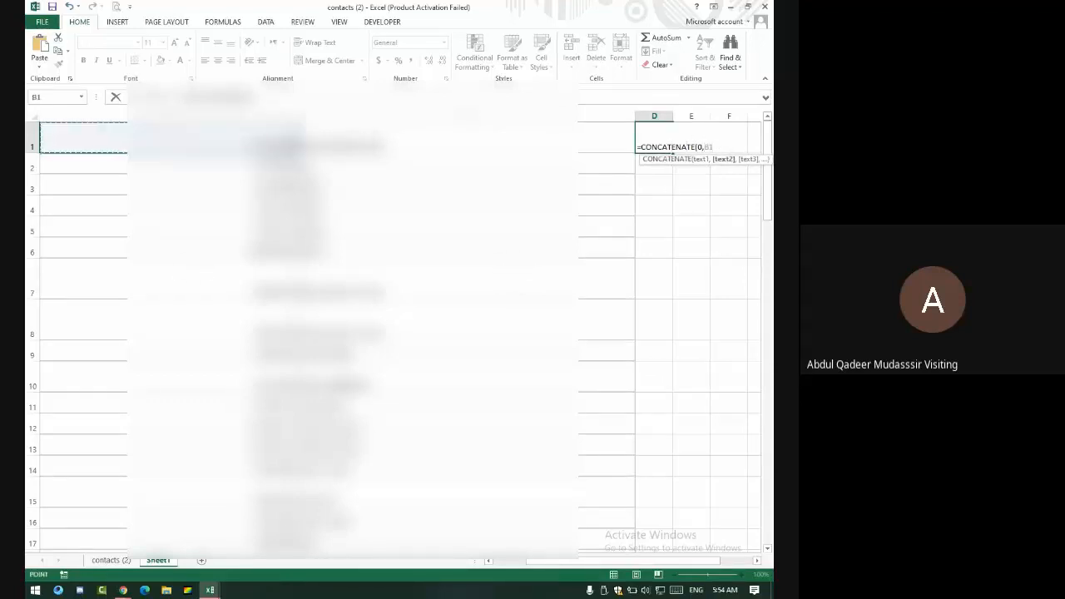
pyautogui.write(')')
pyautogui.press('Return')
pyautogui.press('Up')
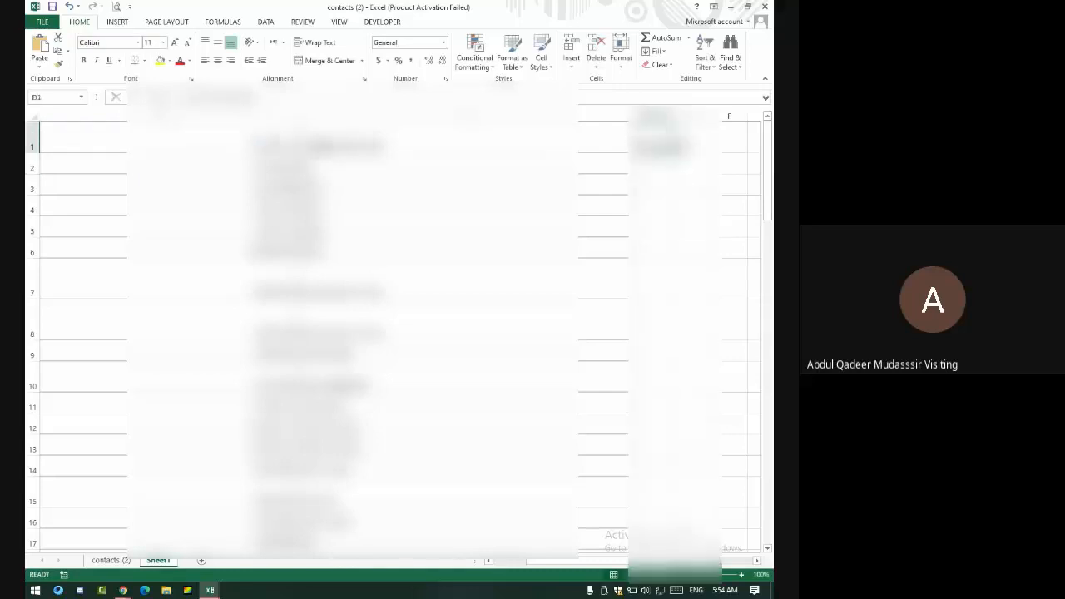
# Fill the D1 CONCATENATE formula down column D to the last response row
pyautogui.doubleClick(674, 153)
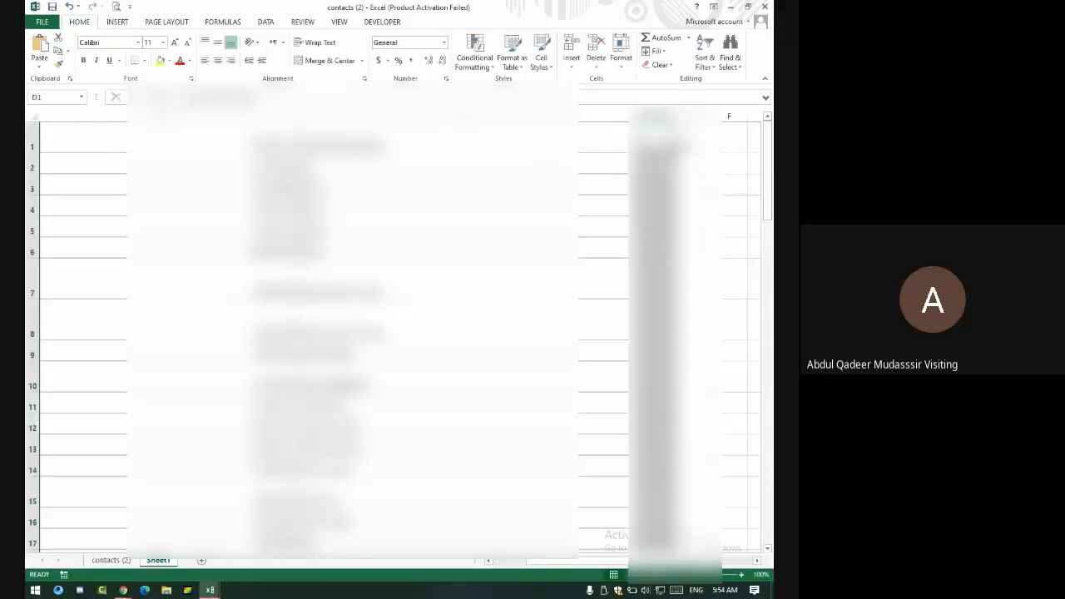
pyautogui.scroll(-6, 696, 483)
pyautogui.scroll(-12, 393, 337)
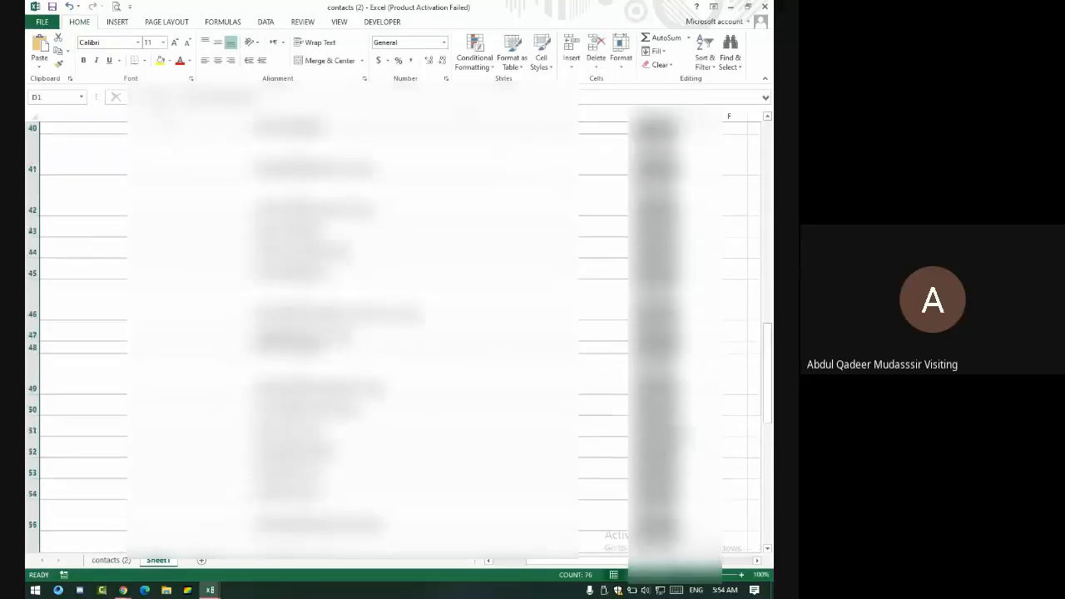
# Copy the concatenated numbers from column D and paste them as values over column B, starting at B1
pyautogui.hotkey('ctrl', 'c')
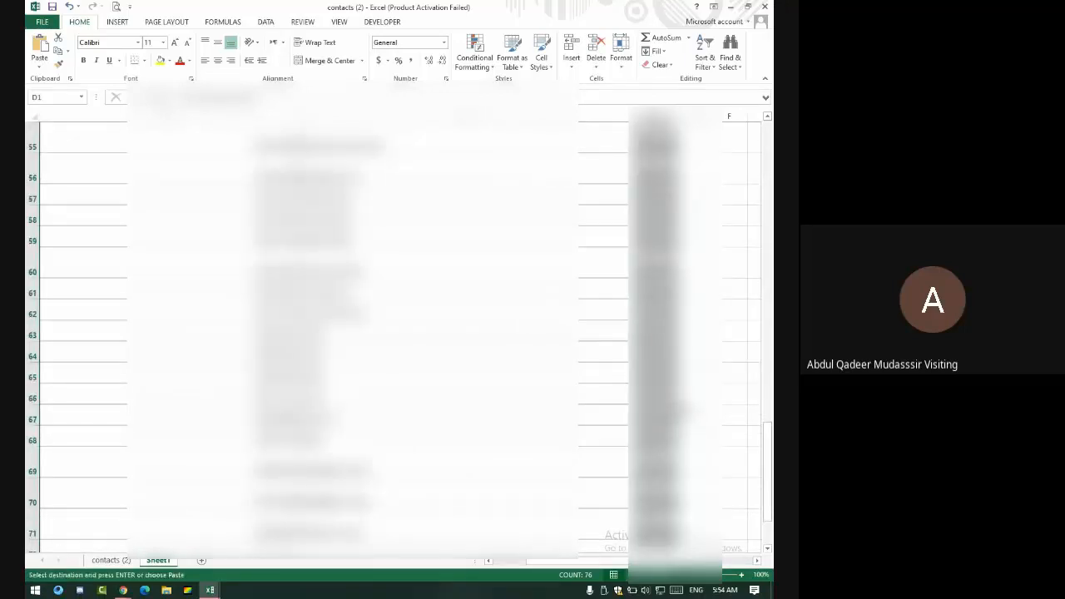
pyautogui.scroll(18, 333, 333)
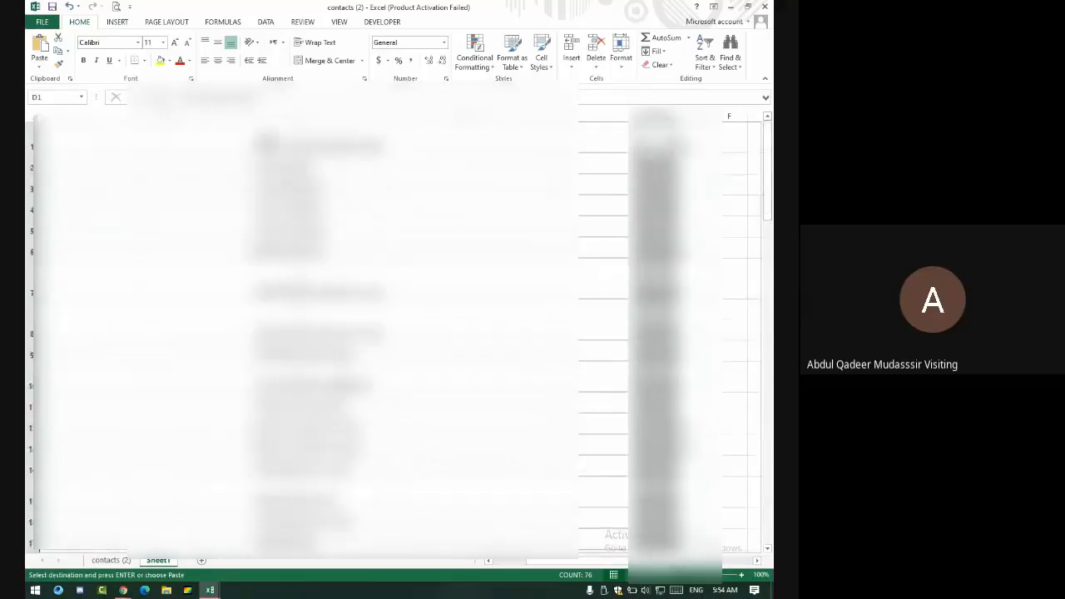
pyautogui.click(266, 139)
pyautogui.click(38, 63)
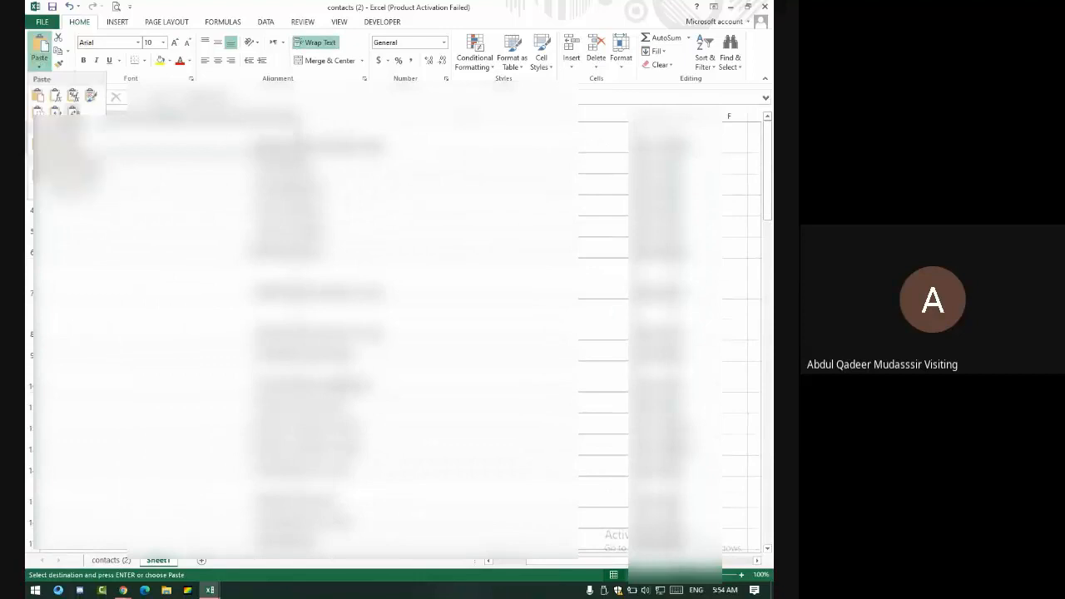
pyautogui.click(38, 96)
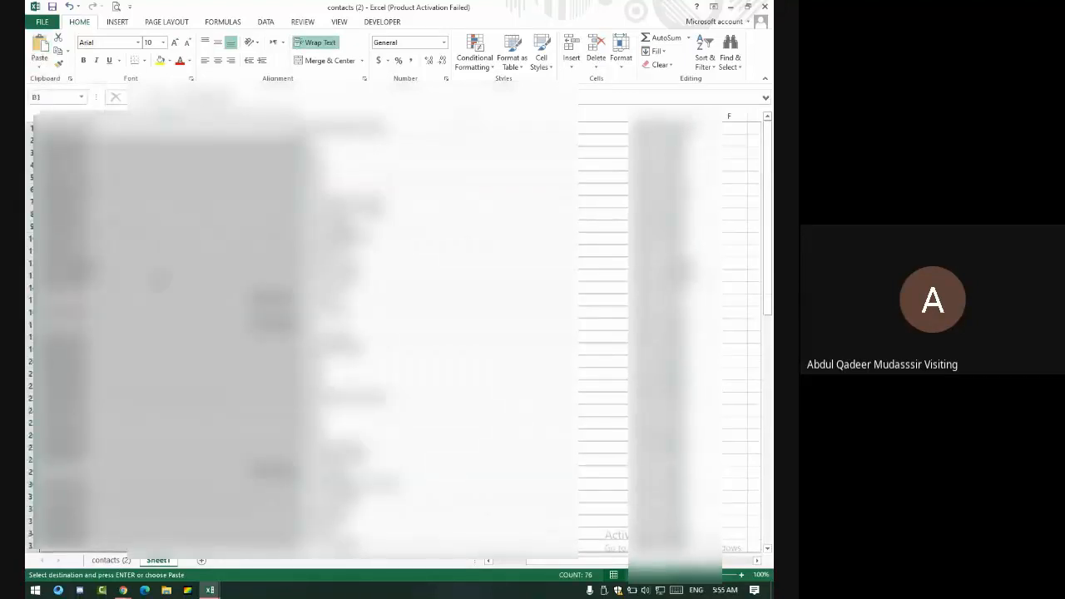
# Center-align all the phone numbers in column B
pyautogui.click(220, 298)
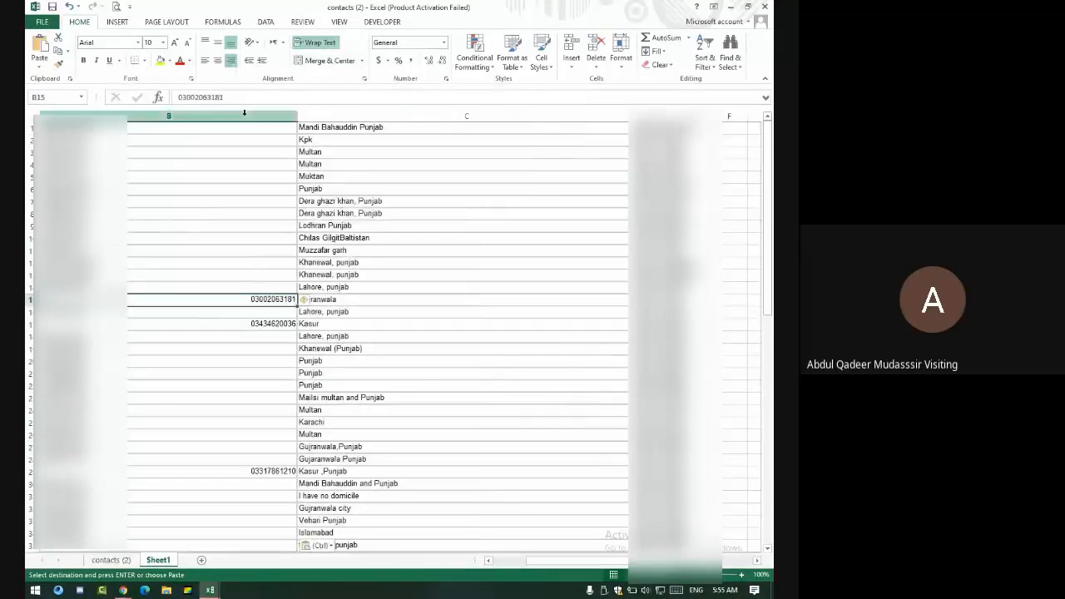
pyautogui.click(244, 115)
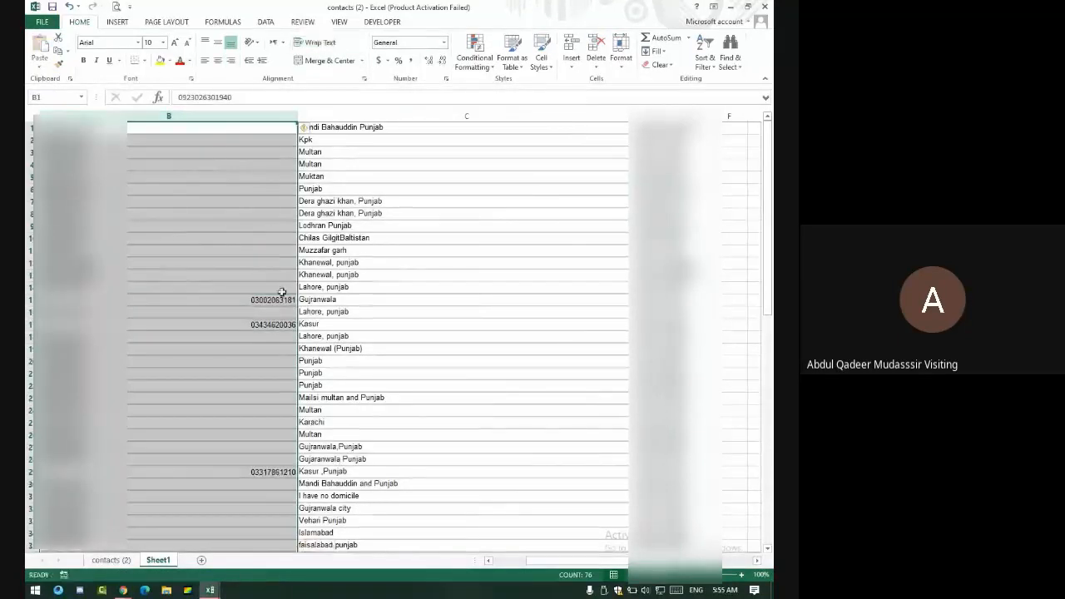
pyautogui.click(131, 275)
pyautogui.click(169, 116)
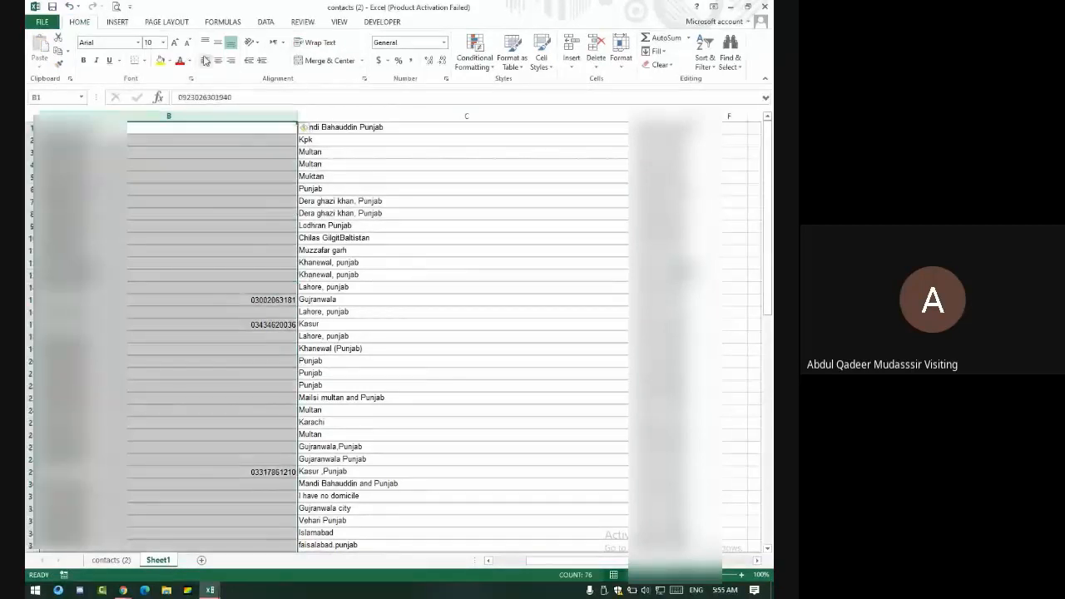
pyautogui.click(218, 61)
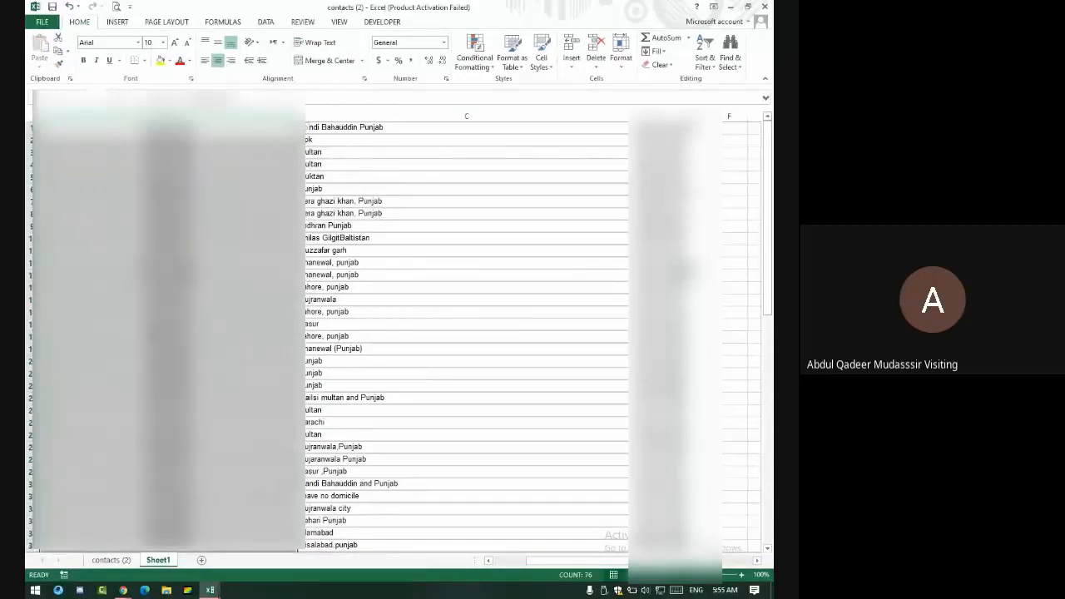
# Edit the phone number in B1 to remove its 92 country code
pyautogui.doubleClick(295, 127)
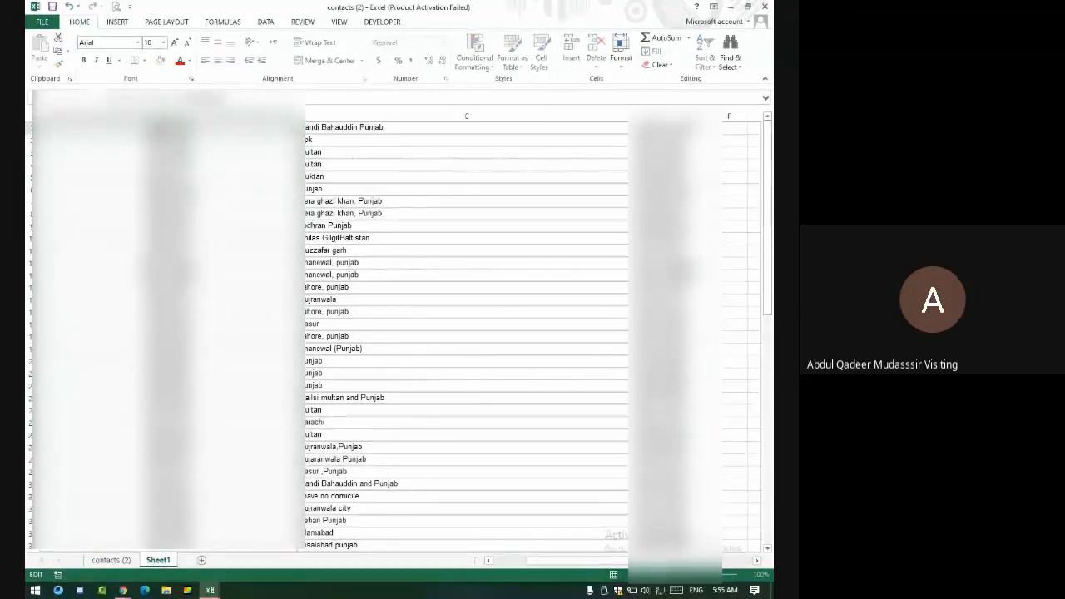
pyautogui.press('Return')
pyautogui.click(169, 127)
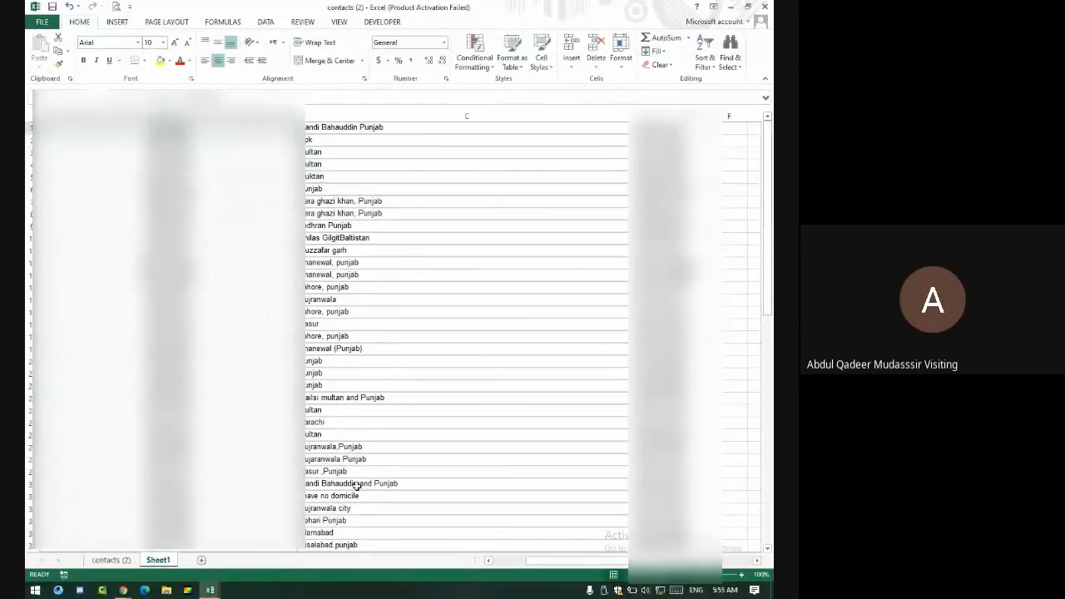
# Format column B as Text and reopen the phone number in B1 for correction
pyautogui.click(169, 115)
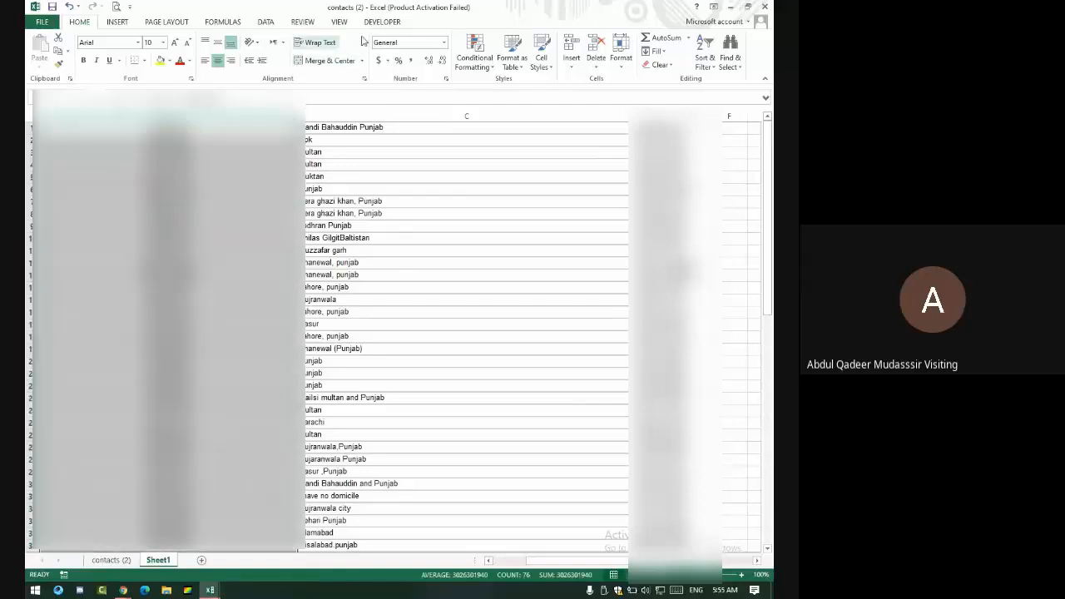
pyautogui.click(444, 45)
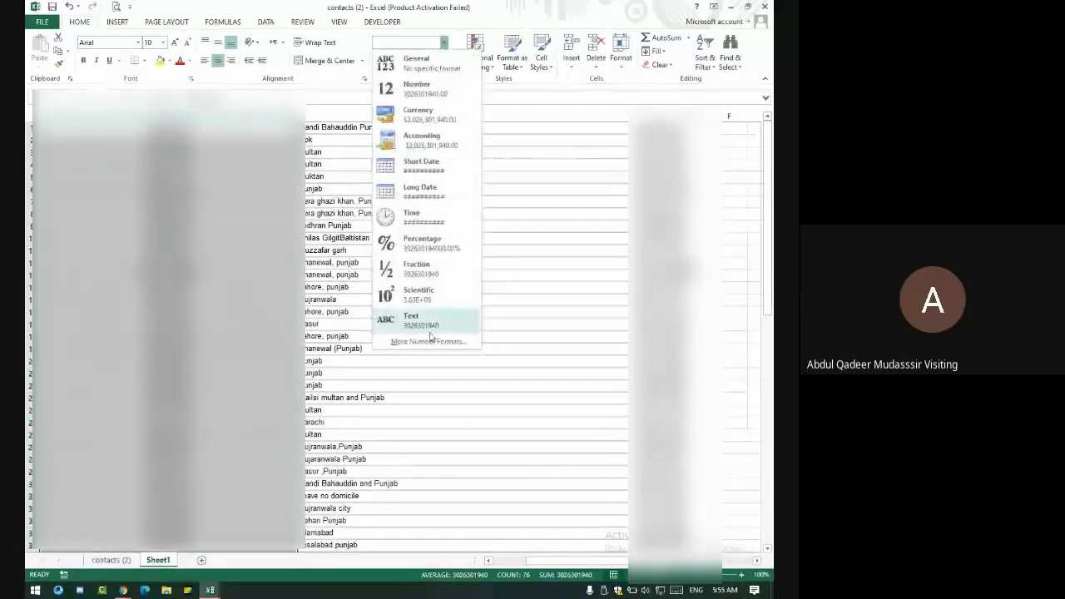
pyautogui.click(420, 319)
pyautogui.click(283, 140)
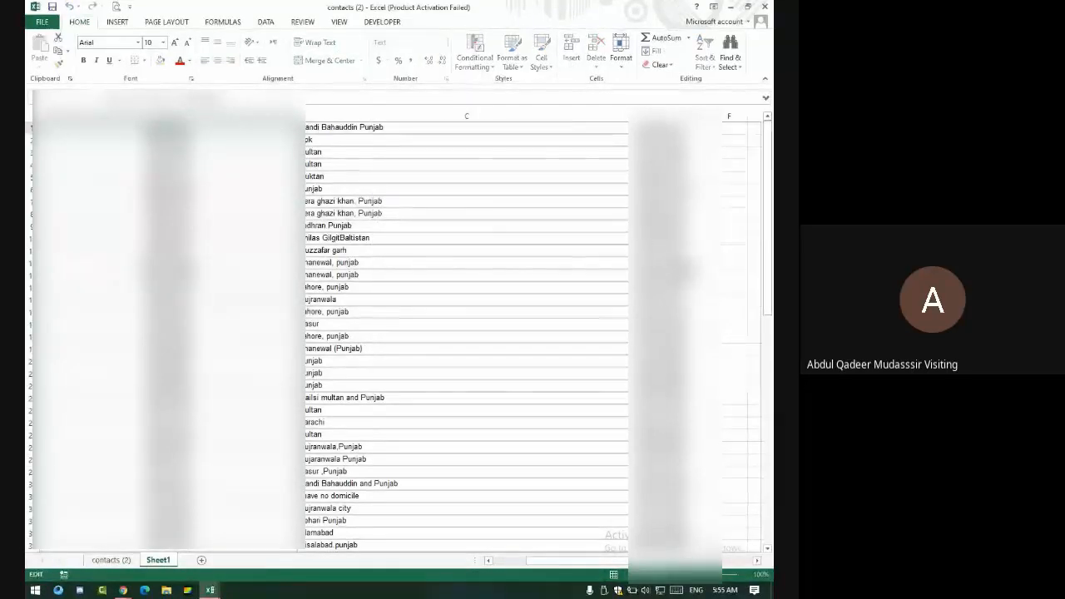
# Delete the entire response in row 6
pyautogui.press('Down')
pyautogui.press('Down')
pyautogui.press('Down')
pyautogui.press('Down')
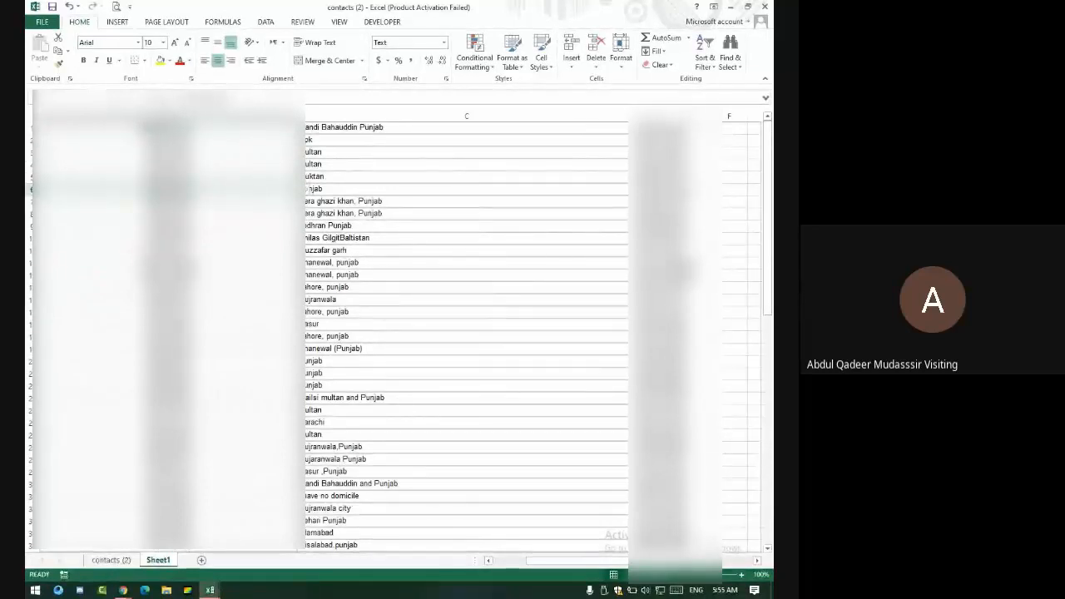
pyautogui.click(29, 188)
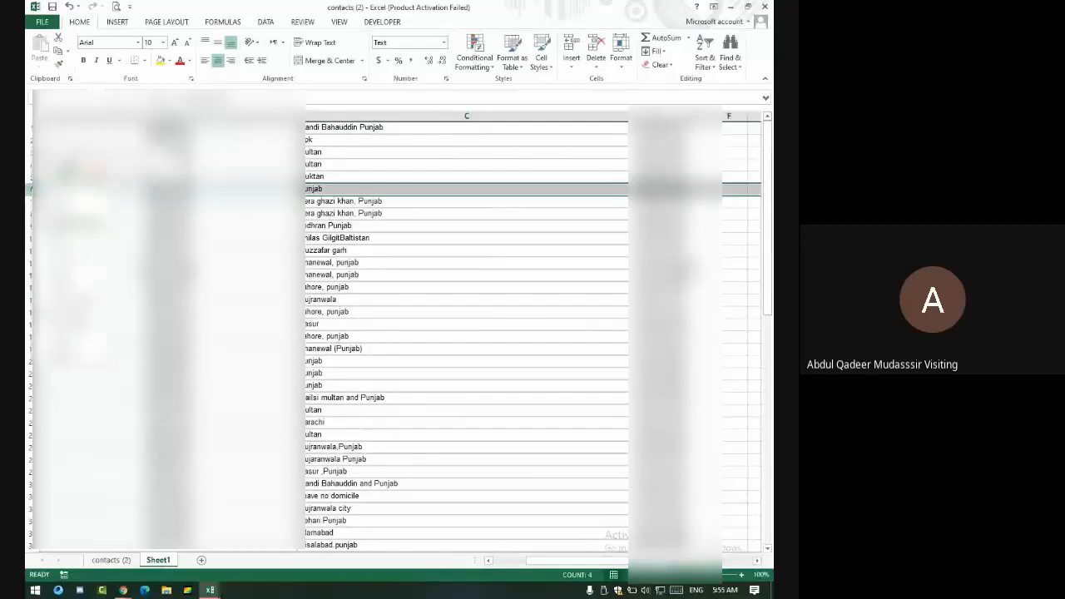
pyautogui.hotkey('ctrl', '-')
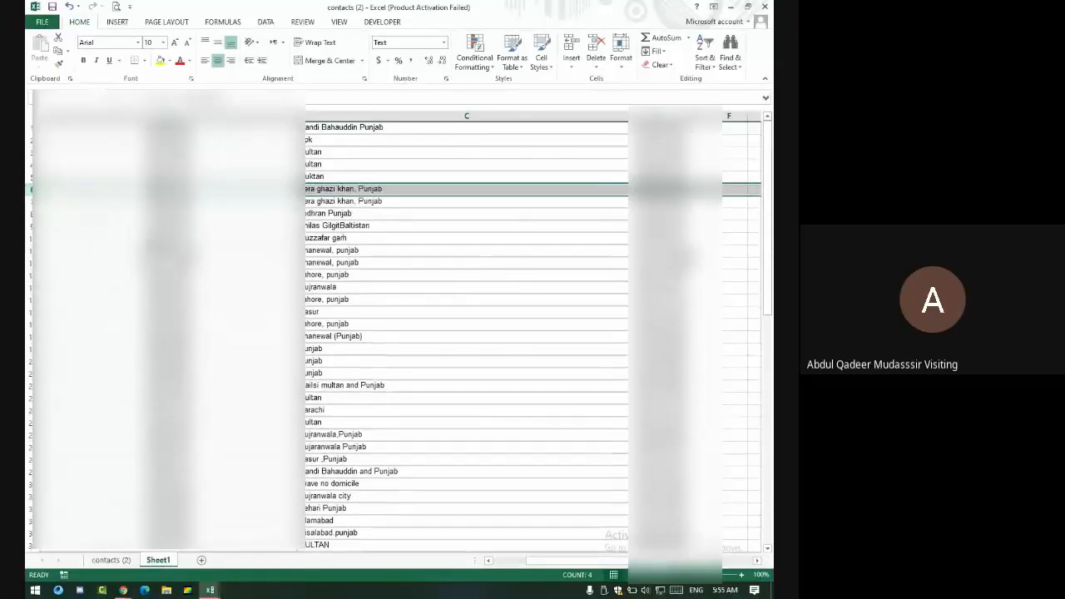
# Edit the phone numbers in cells B11 and B12
pyautogui.doubleClick(250, 251)
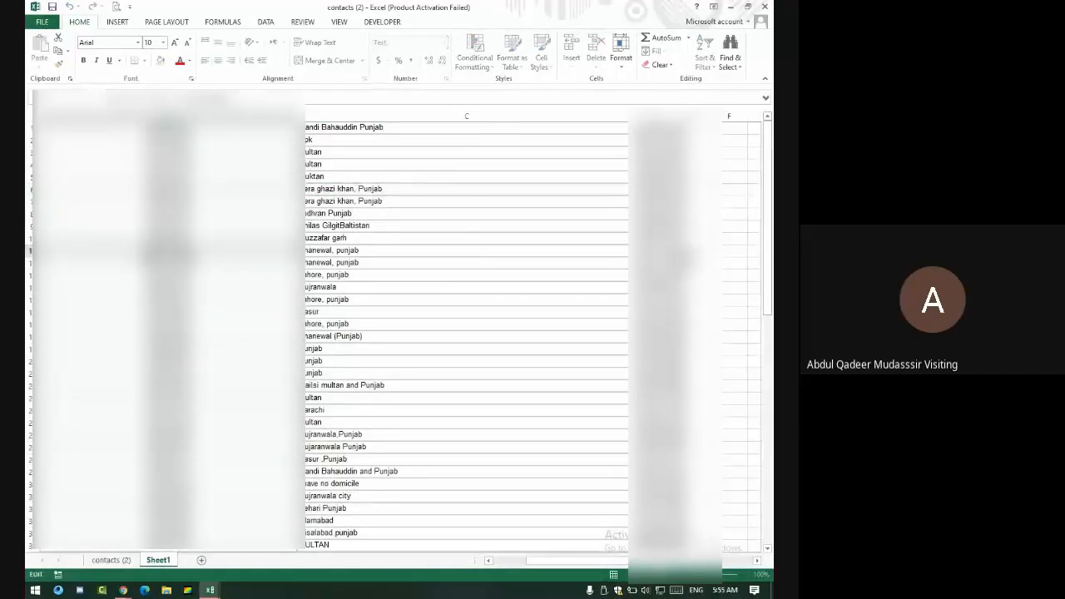
pyautogui.press('Return')
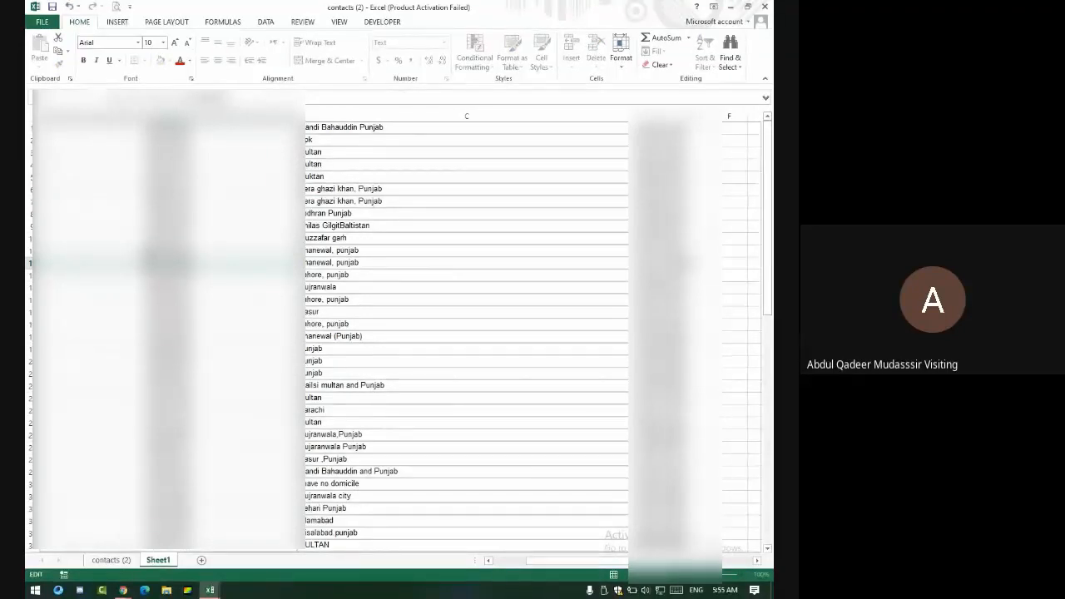
pyautogui.press('Return')
# Go through the phone numbers in column B from row 12 down to the last response, checking their formats
pyautogui.press('Down')
pyautogui.press('Down')
pyautogui.press('Down')
pyautogui.press('Down')
pyautogui.press('Down')
pyautogui.press('Down')
pyautogui.press('Down')
pyautogui.press('Down')
pyautogui.press('Down')
pyautogui.press('Down')
pyautogui.press('Down')
pyautogui.press('Down')
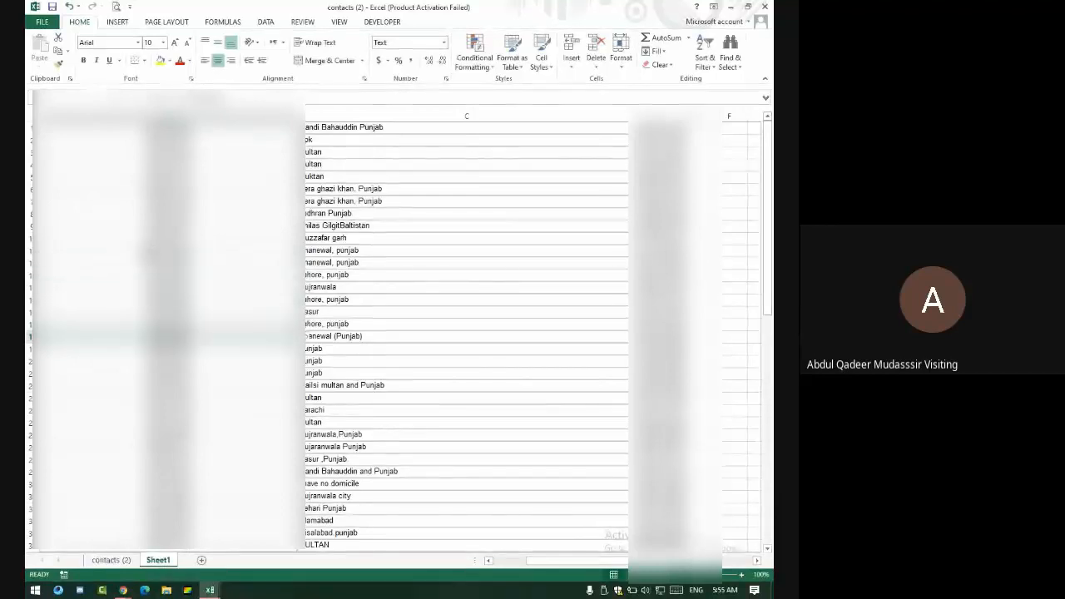
pyautogui.press('Down')
pyautogui.press('Down')
pyautogui.press('Down')
pyautogui.press('Down')
pyautogui.press('Down')
pyautogui.press('Down')
pyautogui.press('Down')
pyautogui.press('Down')
pyautogui.press('Down')
pyautogui.press('Down')
pyautogui.press('Down')
pyautogui.press('Down')
pyautogui.press('Down')
pyautogui.press('Down')
pyautogui.press('Down')
pyautogui.press('Down')
pyautogui.press('Down')
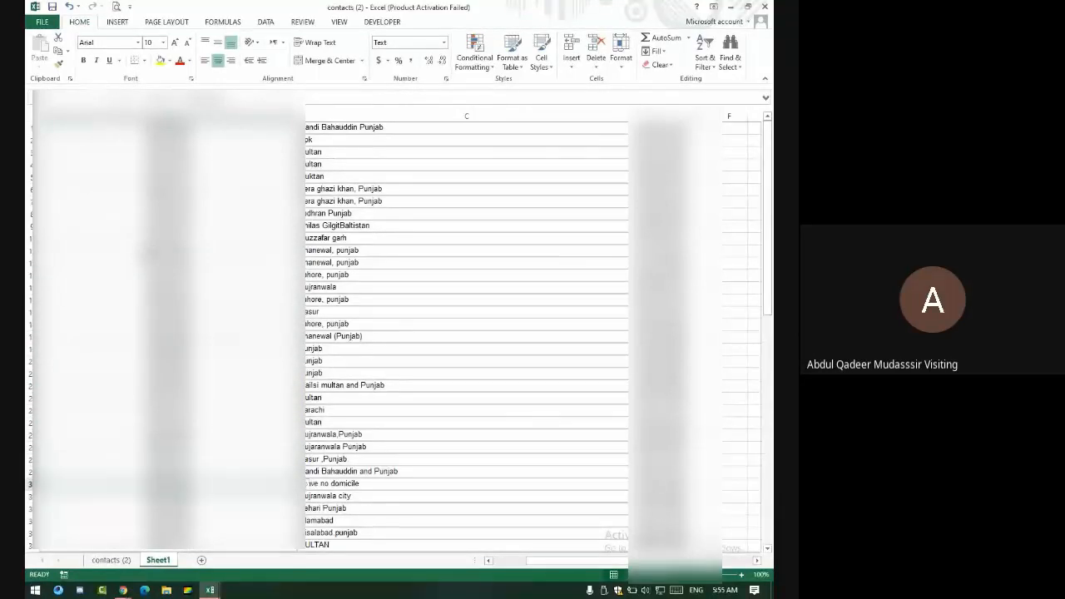
pyautogui.press('Down')
pyautogui.press('Down')
pyautogui.press('Down')
pyautogui.press('Down')
pyautogui.press('Down')
pyautogui.press('Down')
pyautogui.press('Down')
pyautogui.press('Down')
pyautogui.press('Down')
pyautogui.press('Down')
pyautogui.press('Down')
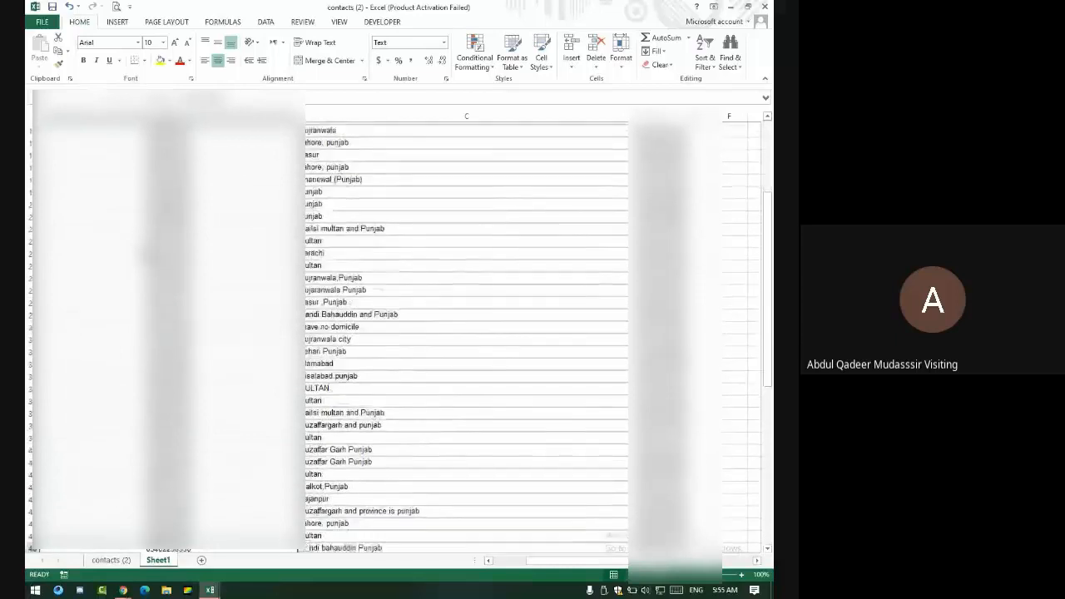
pyautogui.press('Down')
pyautogui.press('Down')
pyautogui.press('Down')
pyautogui.press('Down')
pyautogui.press('Down')
pyautogui.press('Down')
pyautogui.press('Down')
pyautogui.press('Down')
pyautogui.press('Down')
pyautogui.press('Down')
pyautogui.press('Down')
pyautogui.press('Down')
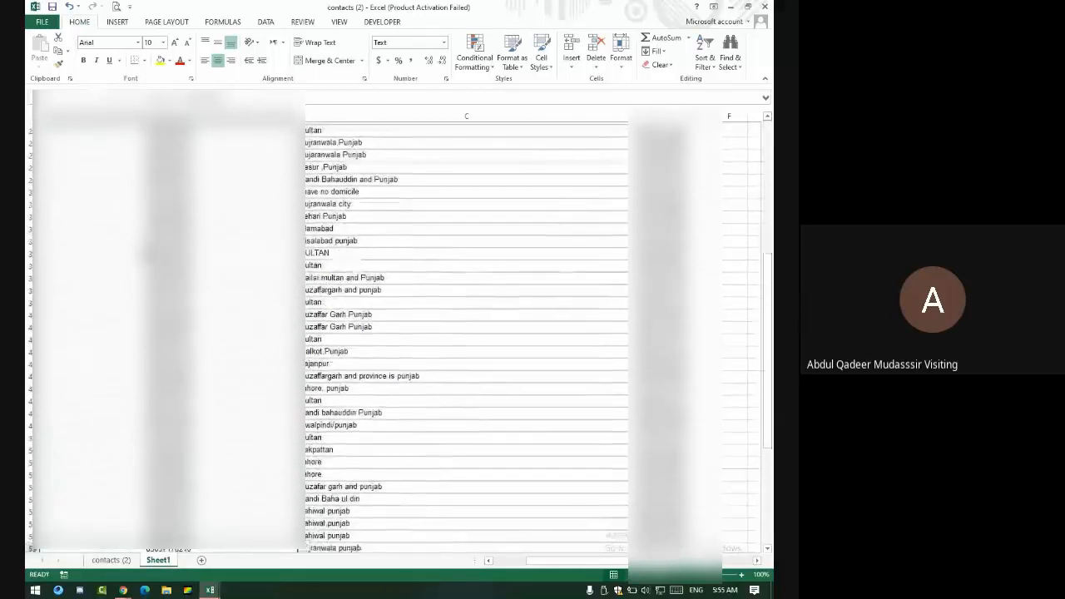
pyautogui.press('Down')
pyautogui.press('Down')
pyautogui.press('Down')
pyautogui.press('Down')
pyautogui.press('Down')
pyautogui.press('Down')
pyautogui.press('Down')
pyautogui.press('Down')
pyautogui.press('Down')
pyautogui.press('Down')
pyautogui.press('Down')
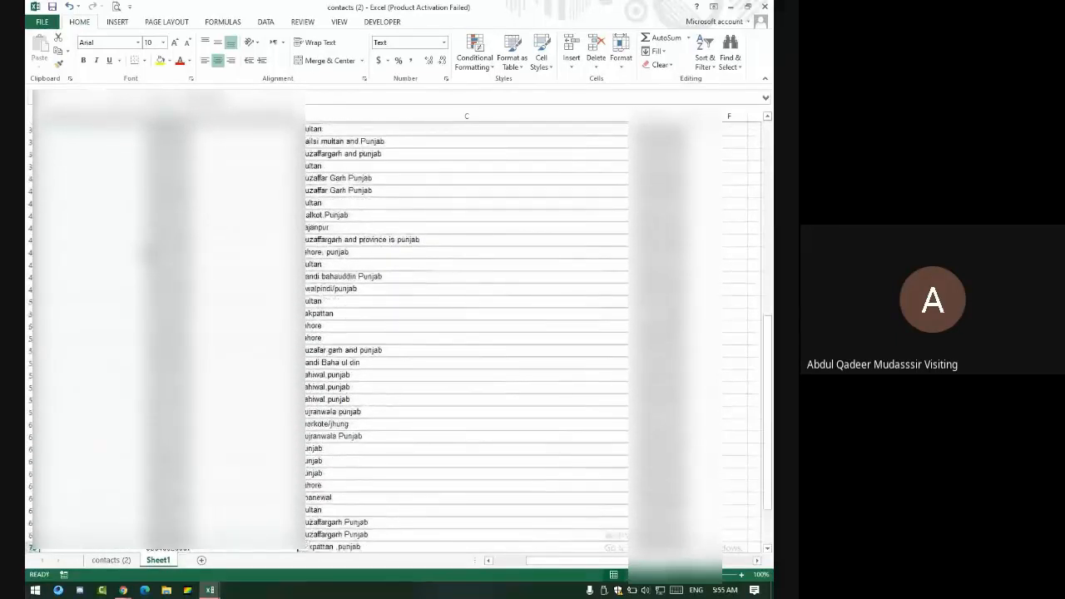
pyautogui.press('Down')
pyautogui.press('Down')
pyautogui.press('Down')
pyautogui.press('Up')
pyautogui.press('Up')
pyautogui.press('Up')
pyautogui.press('Up')
pyautogui.press('Up')
pyautogui.press('Up')
pyautogui.press('Up')
pyautogui.press('Up')
pyautogui.press('Up')
pyautogui.press('Up')
pyautogui.press('Up')
pyautogui.press('Up')
pyautogui.press('Up')
pyautogui.press('Up')
pyautogui.press('Up')
pyautogui.press('Up')
pyautogui.press('Up')
pyautogui.press('Up')
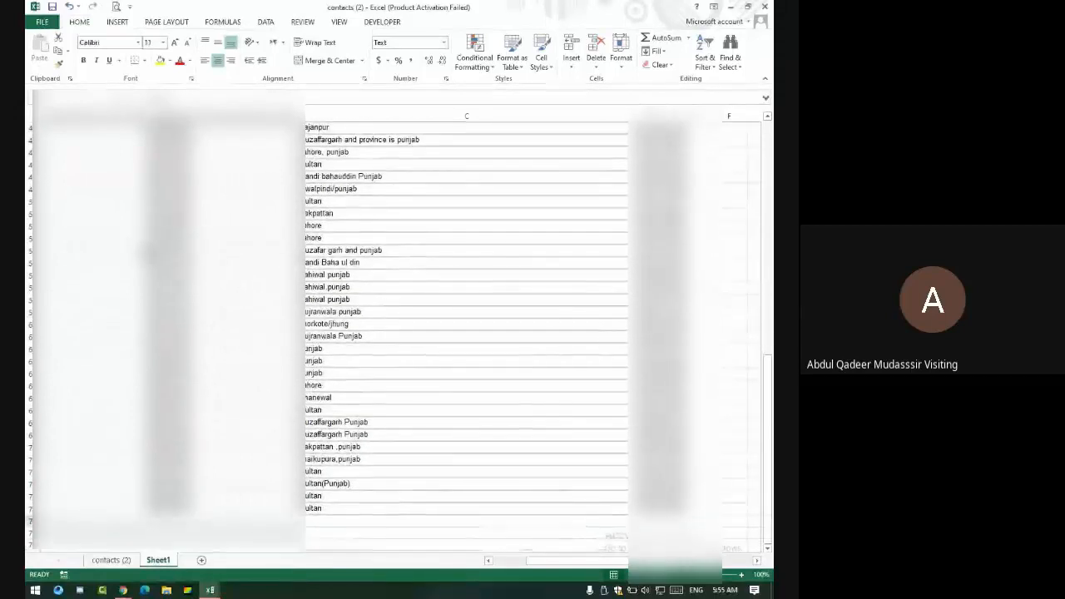
# Go back up through the phone numbers in column B of Sheet1 to the first response
pyautogui.press('Up')
pyautogui.press('Up')
pyautogui.press('Up')
pyautogui.press('Up')
pyautogui.press('Up')
pyautogui.press('Up')
pyautogui.press('Up')
pyautogui.press('Up')
pyautogui.press('Up')
pyautogui.press('Up')
pyautogui.press('Up')
pyautogui.press('Up')
pyautogui.press('Up')
pyautogui.press('Up')
pyautogui.press('Up')
pyautogui.press('Up')
pyautogui.press('Up')
pyautogui.press('Up')
pyautogui.press('Up')
pyautogui.press('Up')
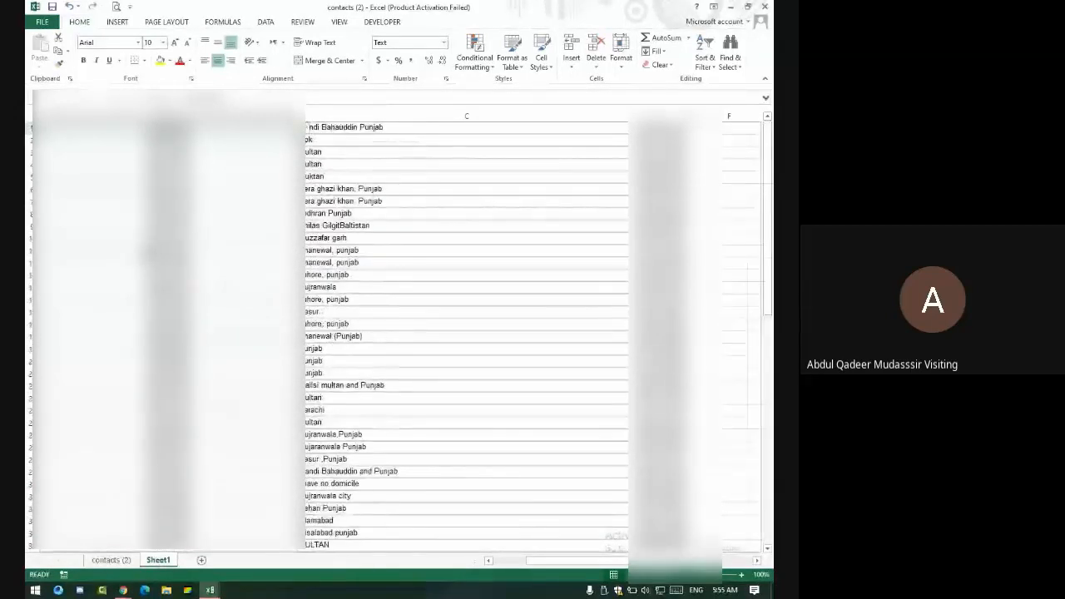
# Clear all existing contact entries in A2:AE310 on the contacts (2) sheet, keeping the header row
pyautogui.click(115, 562)
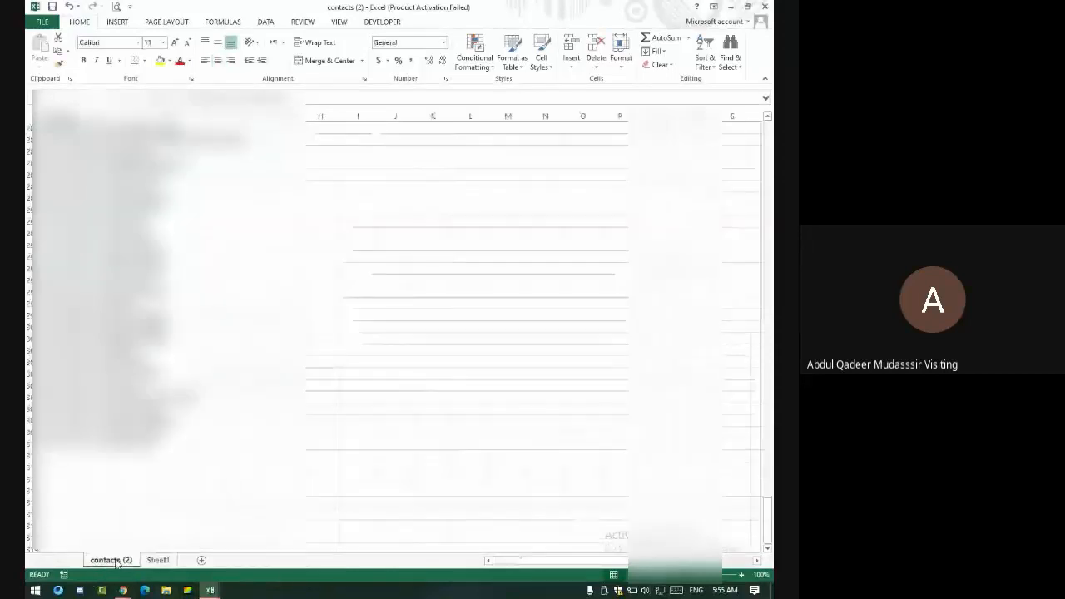
pyautogui.scroll(17, 62, 381)
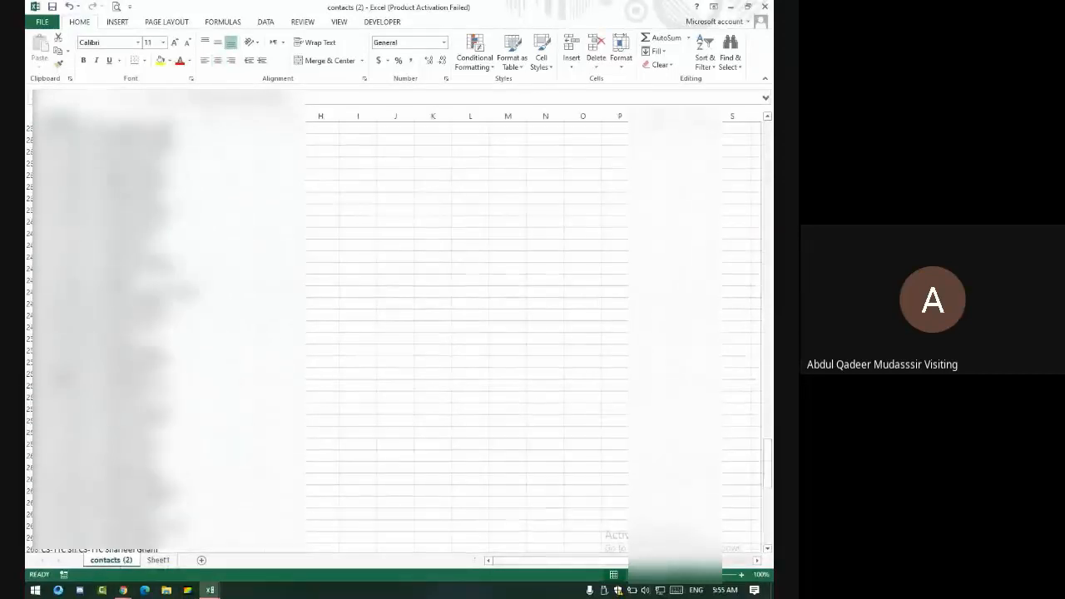
pyautogui.scroll(20, 333, 333)
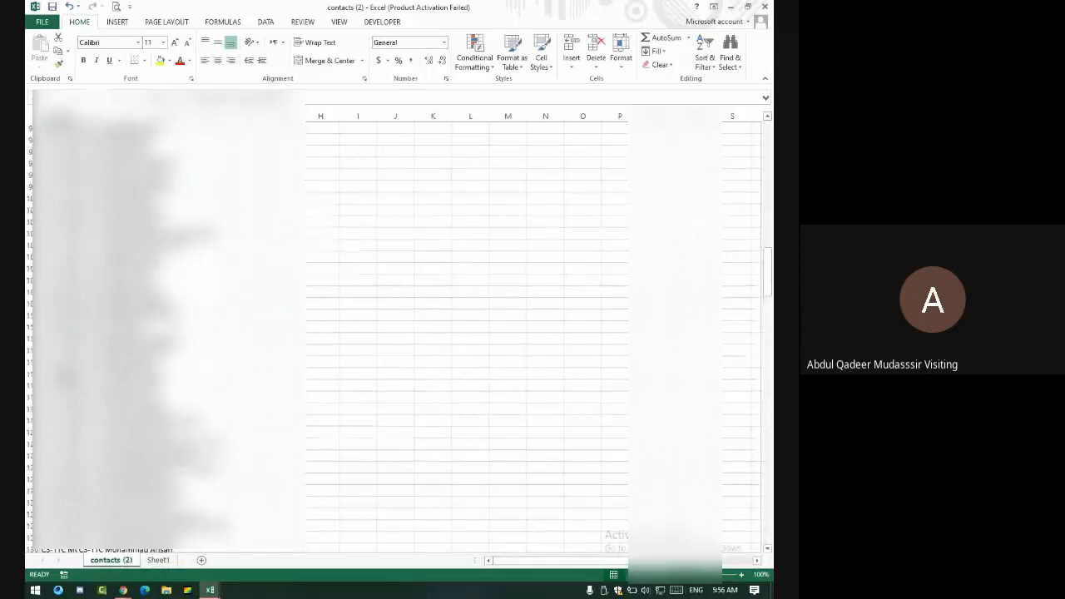
pyautogui.scroll(10, 333, 333)
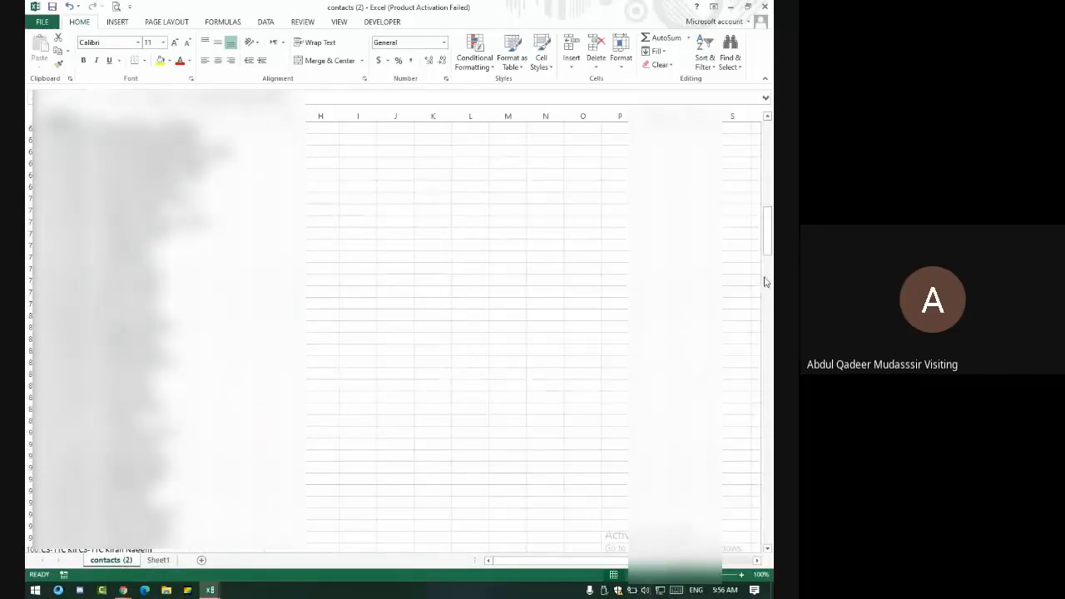
pyautogui.moveTo(767, 249); pyautogui.dragTo(765, 150)
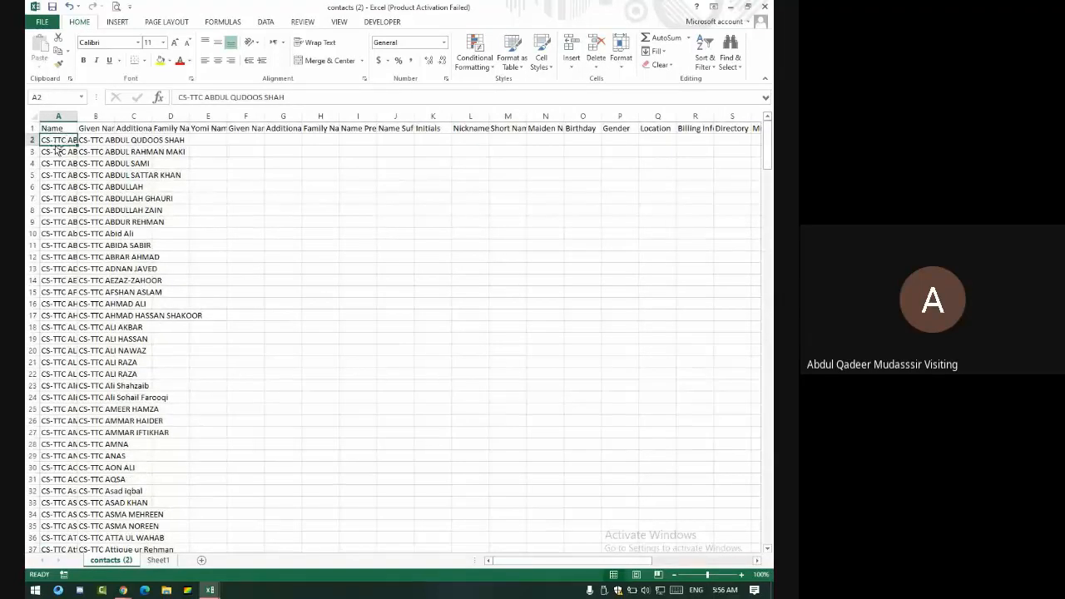
pyautogui.hotkey('shift', 'Right')
pyautogui.hotkey('ctrl', 'shift', 'Down')
pyautogui.hotkey('ctrl', 'shift', 'Right')
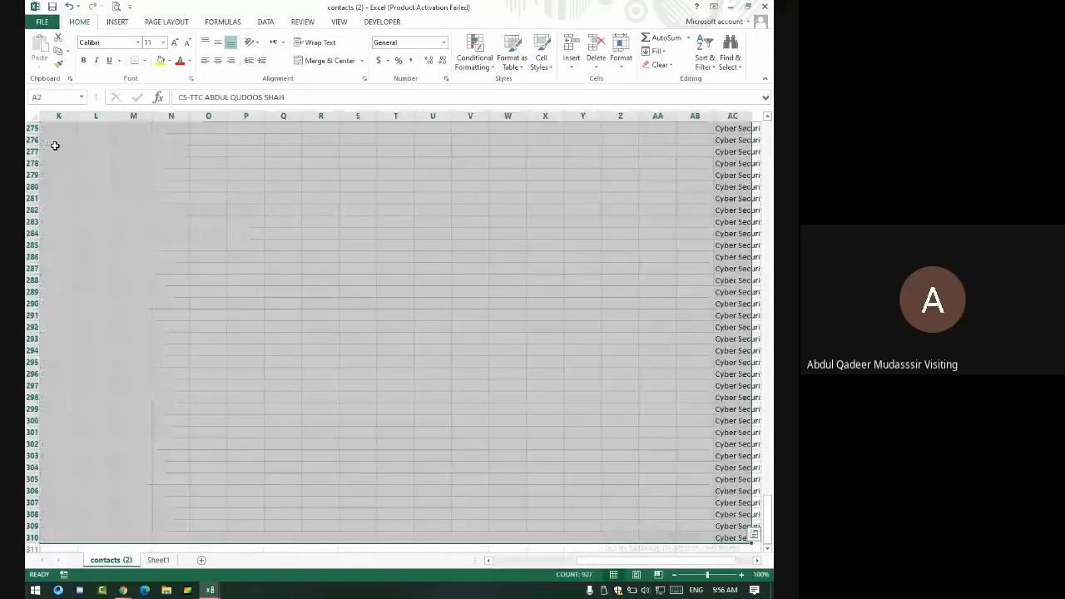
pyautogui.hotkey('shift', 'Right')
pyautogui.hotkey('shift', 'Right')
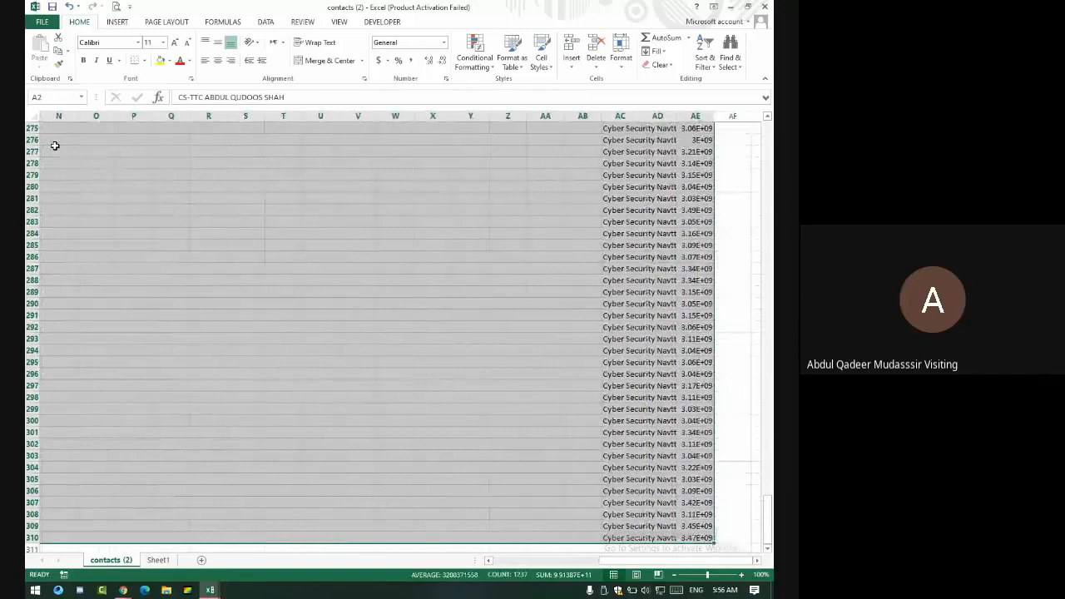
pyautogui.press('Delete')
pyautogui.click(54, 144)
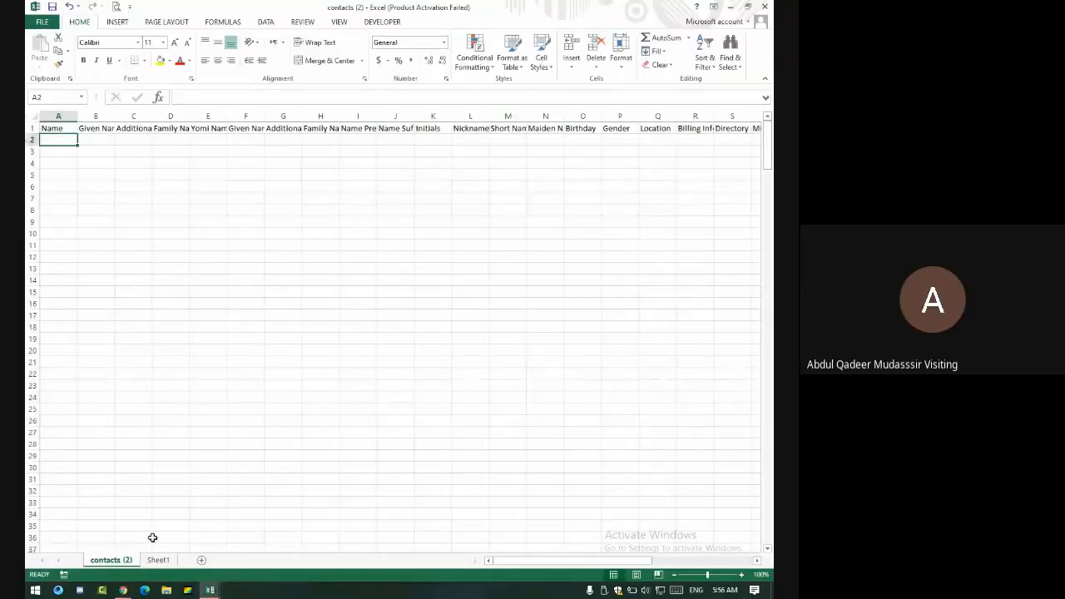
# Copy the names from Sheet1 column A into the contacts (2) Name column from A2, widen the column and turn off text wrapping
pyautogui.click(156, 561)
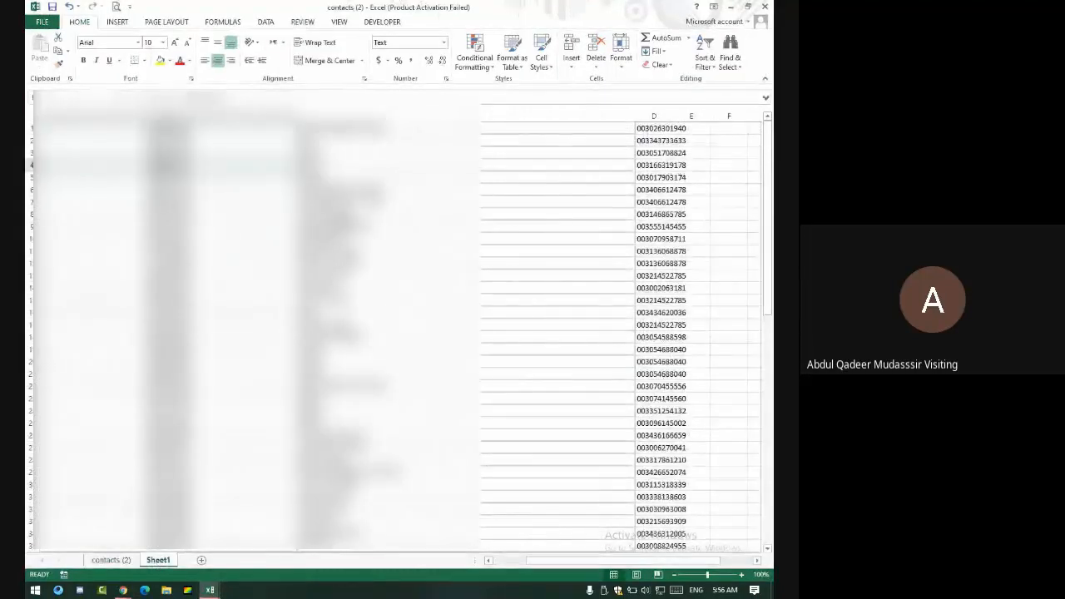
pyautogui.press('Left')
pyautogui.press('Up')
pyautogui.press('Up')
pyautogui.press('Up')
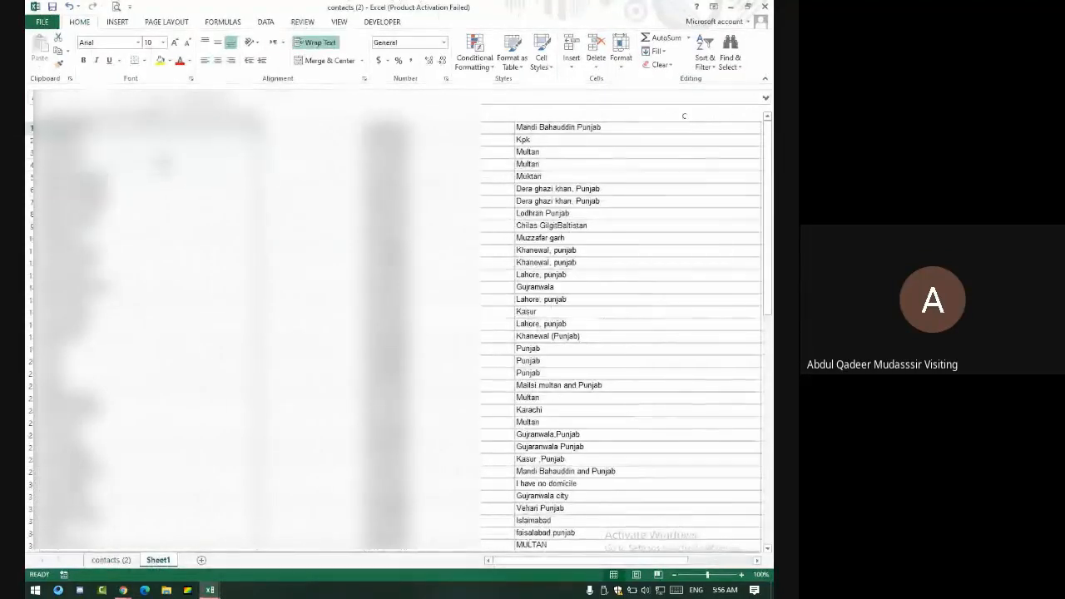
pyautogui.hotkey('ctrl', 'shift', 'Down')
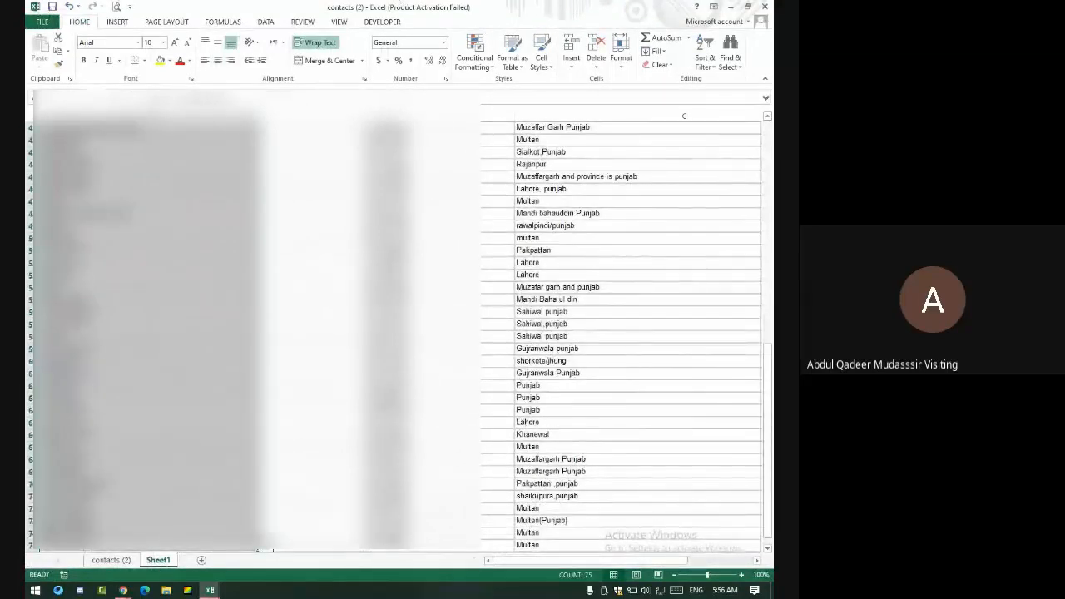
pyautogui.hotkey('ctrl', 'c')
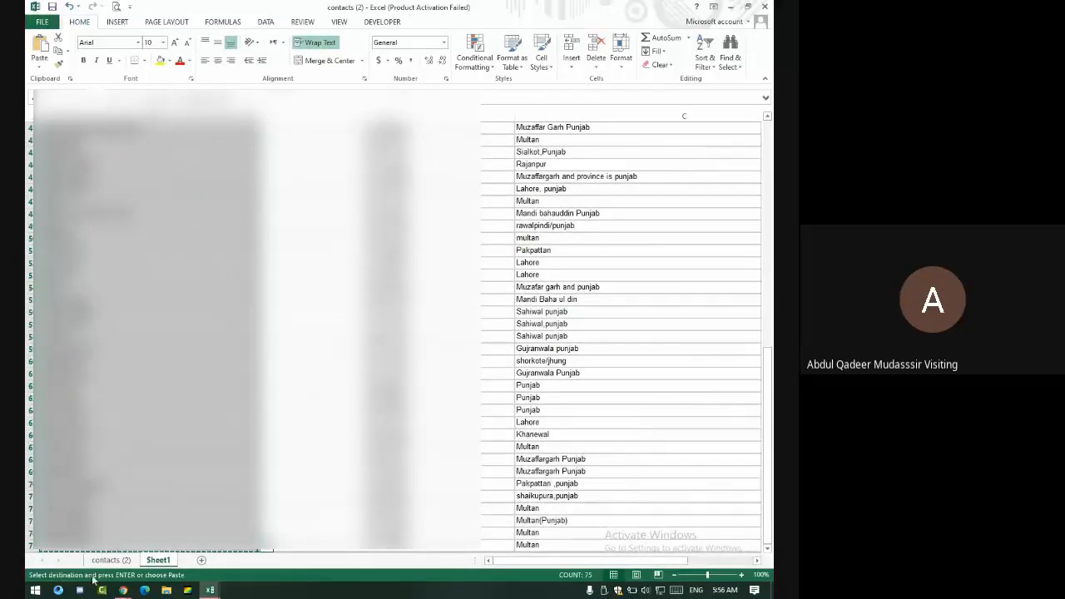
pyautogui.click(111, 560)
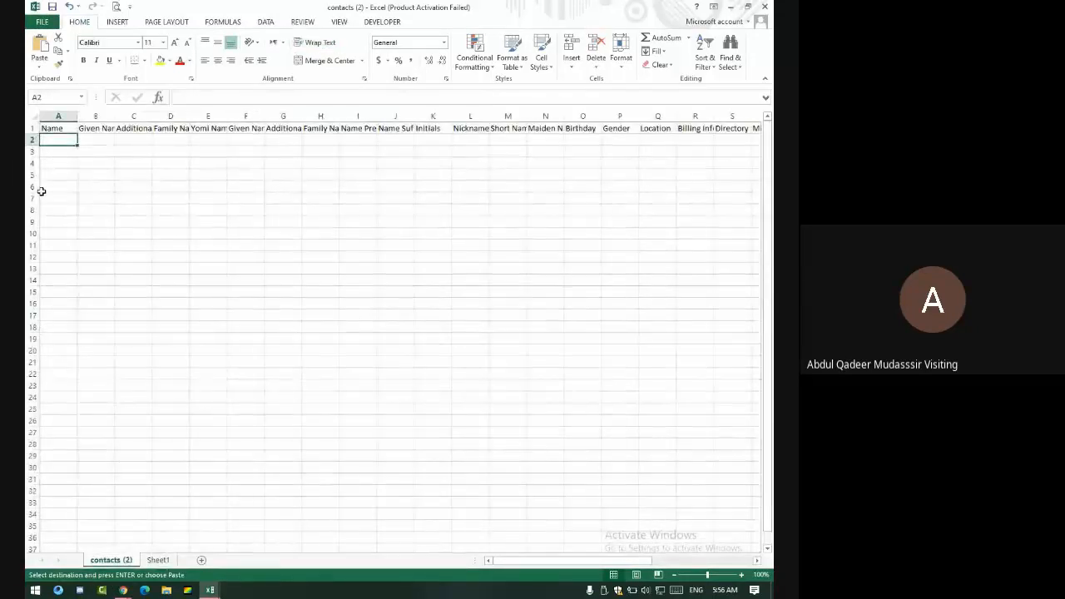
pyautogui.hotkey('ctrl', 'v')
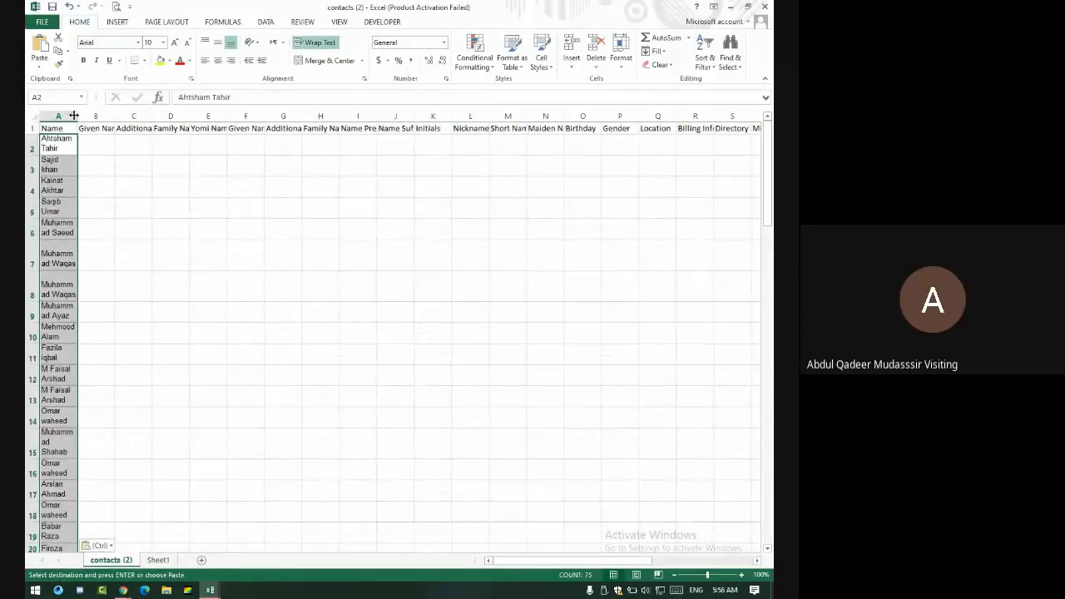
pyautogui.moveTo(77, 115); pyautogui.dragTo(138, 116)
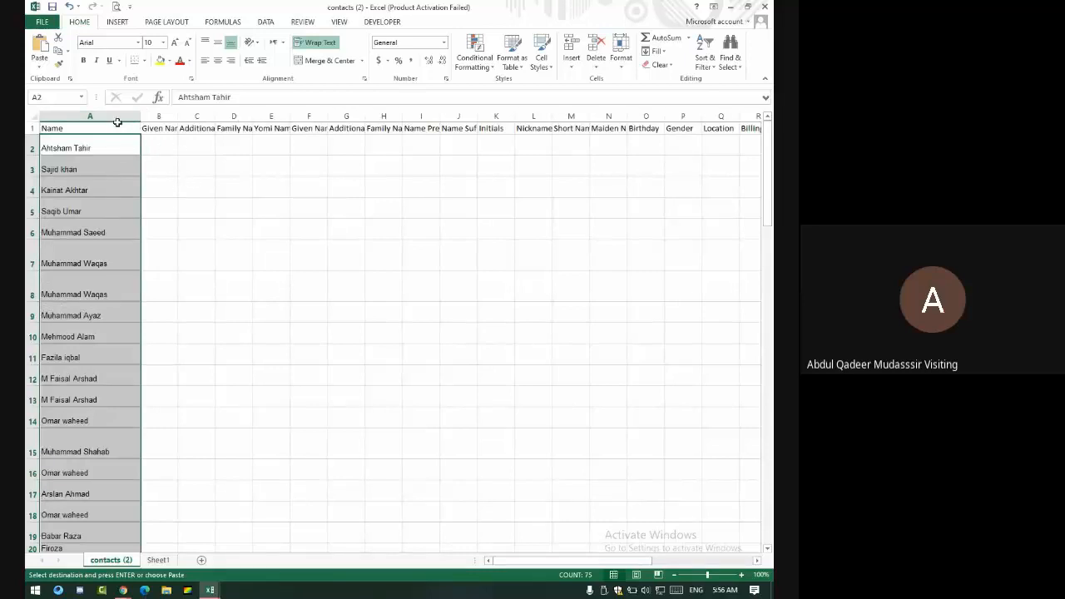
pyautogui.click(316, 42)
pyautogui.click(159, 213)
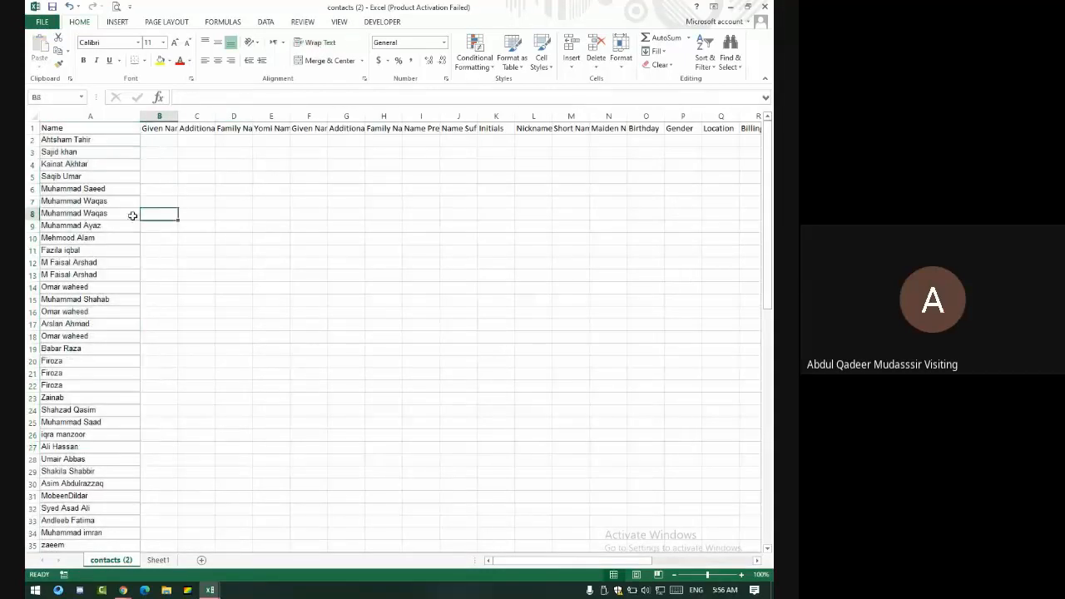
# Copy all phone numbers in column B of Sheet1, from B1 to the last response, and return to the contacts (2) sheet
pyautogui.click(159, 560)
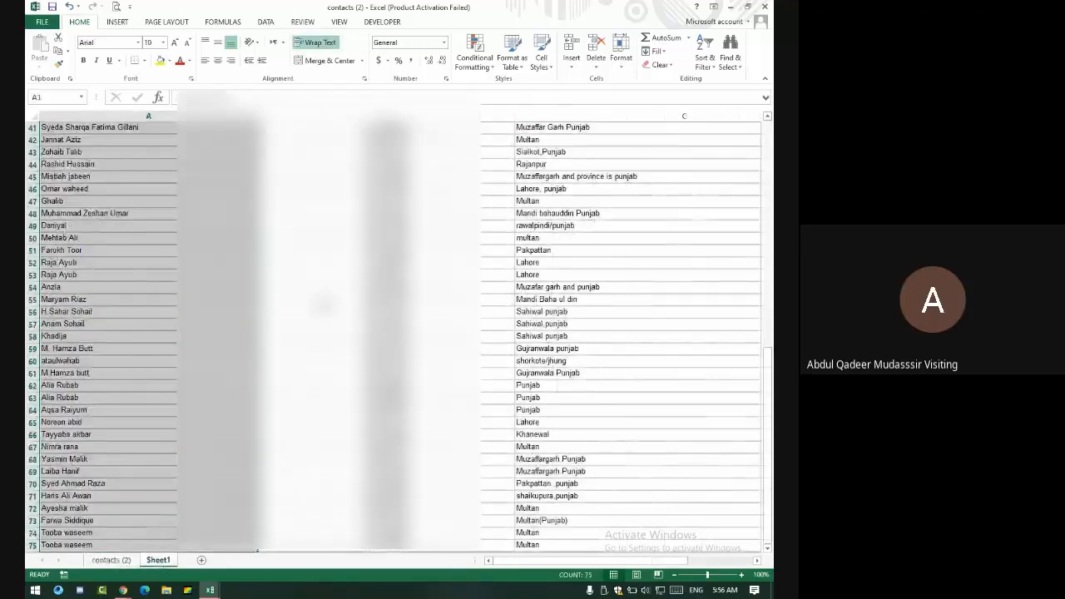
pyautogui.scroll(13, 400, 333)
pyautogui.click(433, 129)
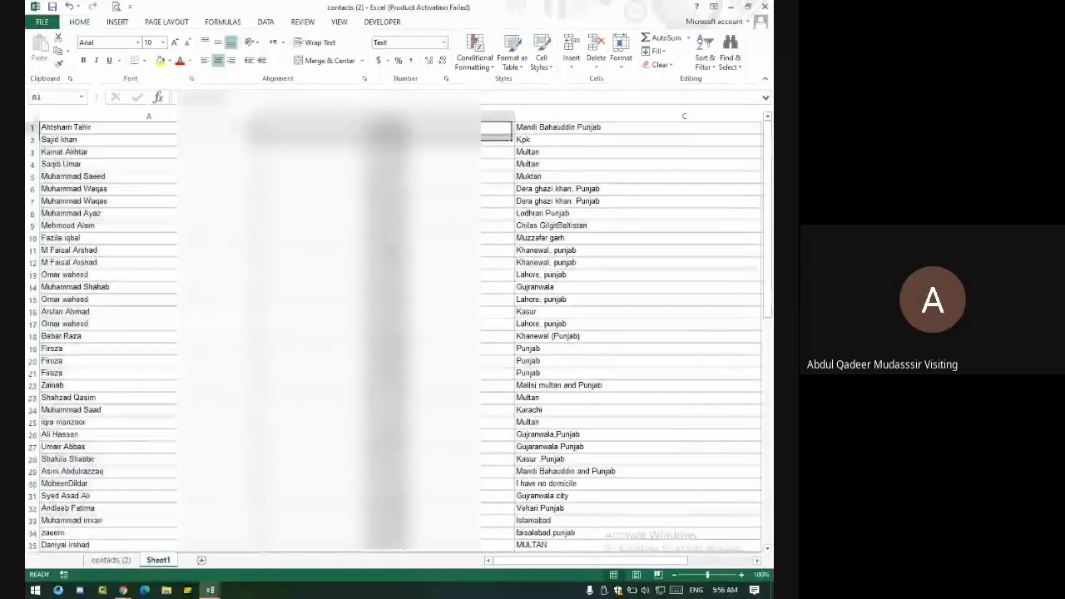
pyautogui.hotkey('ctrl', 'shift', 'Down')
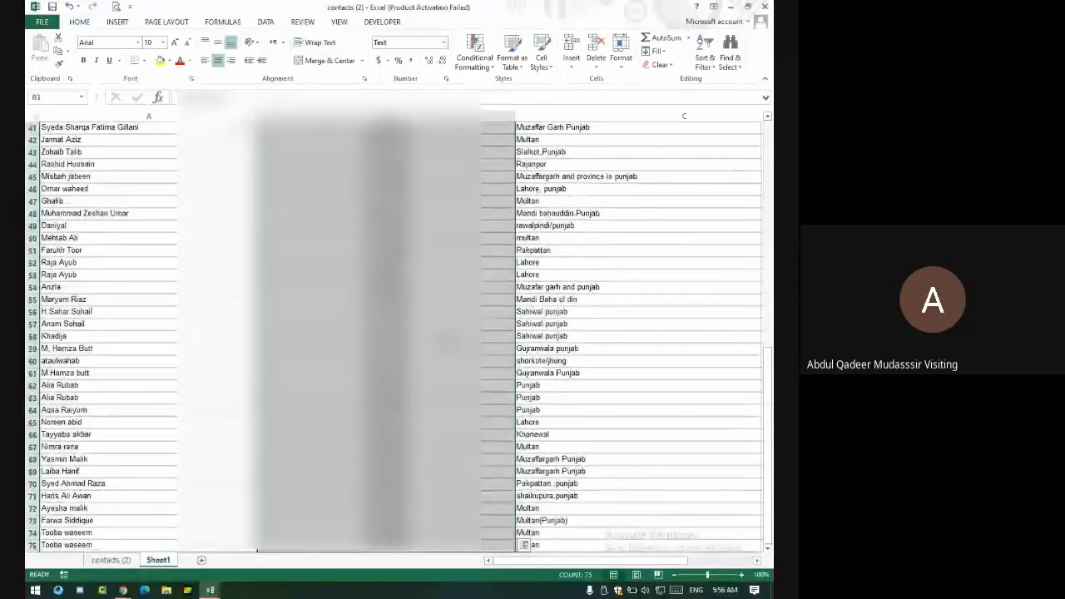
pyautogui.hotkey('ctrl', 'c')
pyautogui.click(110, 560)
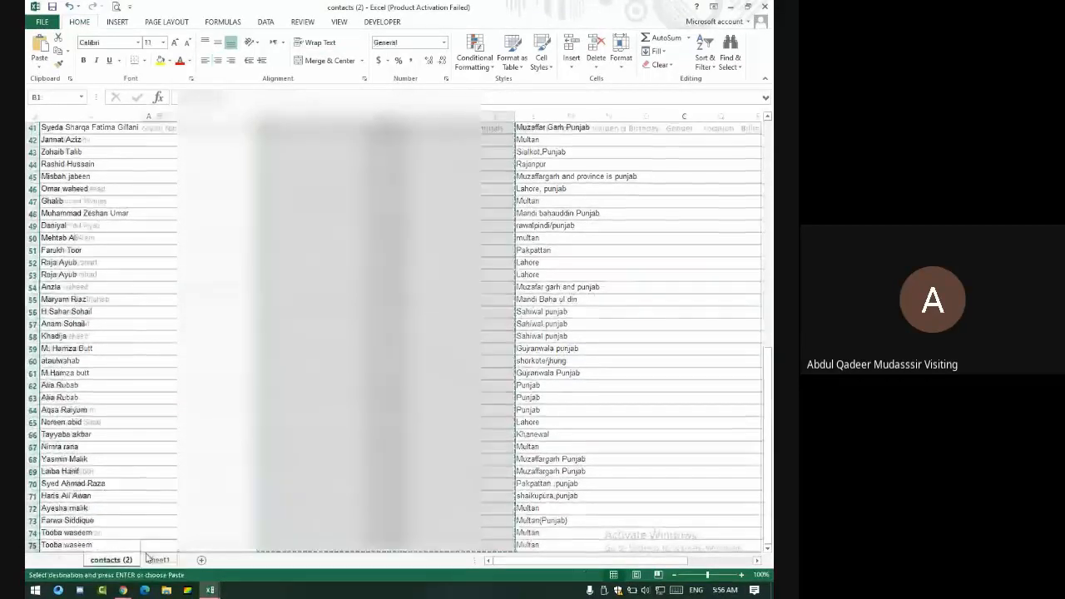
# Look across the contacts (2) headers for the Phone 1 - Value column and select its first empty cell, AE2
pyautogui.click(588, 140)
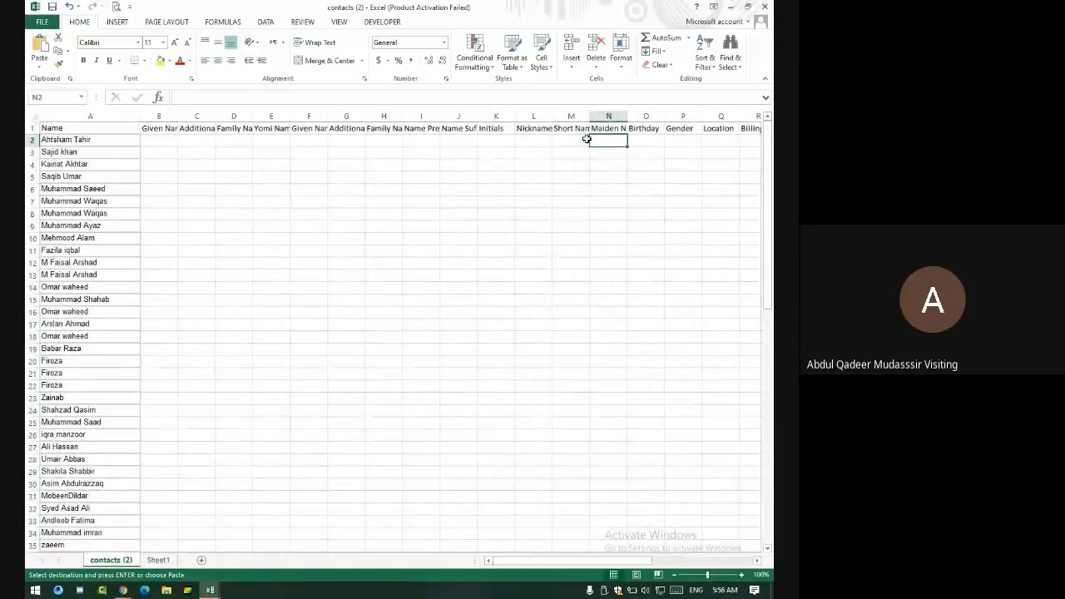
pyautogui.press('Right')
pyautogui.press('Right')
pyautogui.press('Right')
pyautogui.press('Right')
pyautogui.press('Right')
pyautogui.press('Right')
pyautogui.press('Right')
pyautogui.press('Right')
pyautogui.press('Right')
pyautogui.press('Right')
pyautogui.press('Right')
pyautogui.press('Right')
pyautogui.press('Right')
pyautogui.press('Right')
pyautogui.press('Right')
pyautogui.press('Right')
pyautogui.press('Right')
pyautogui.press('Right')
pyautogui.press('Right')
pyautogui.press('Right')
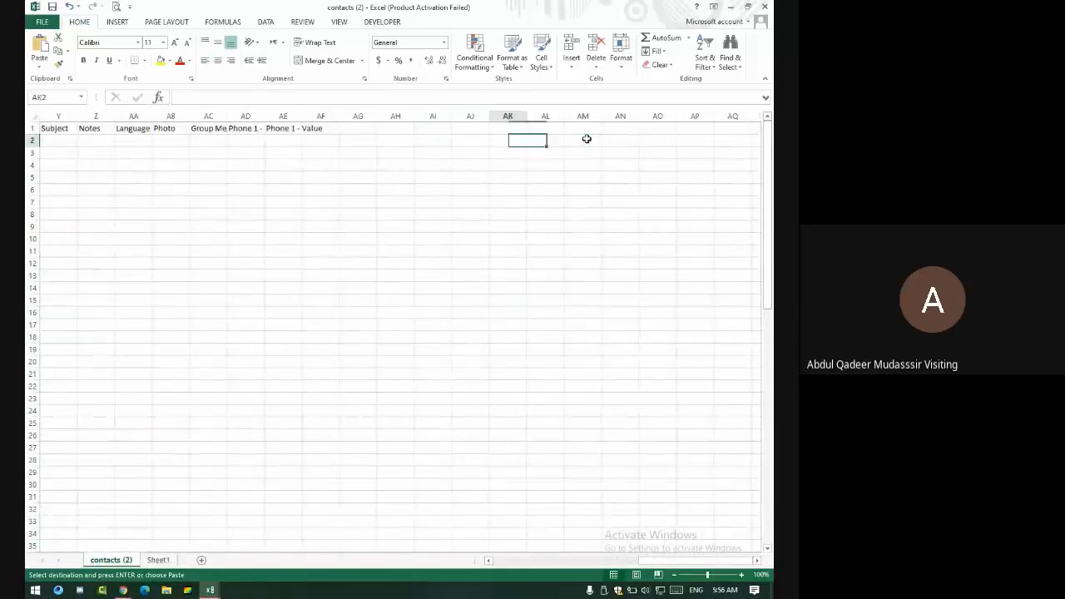
pyautogui.press('Left')
pyautogui.press('Left')
pyautogui.press('Left')
pyautogui.press('Left')
pyautogui.press('Left')
pyautogui.press('Left')
pyautogui.press('Left')
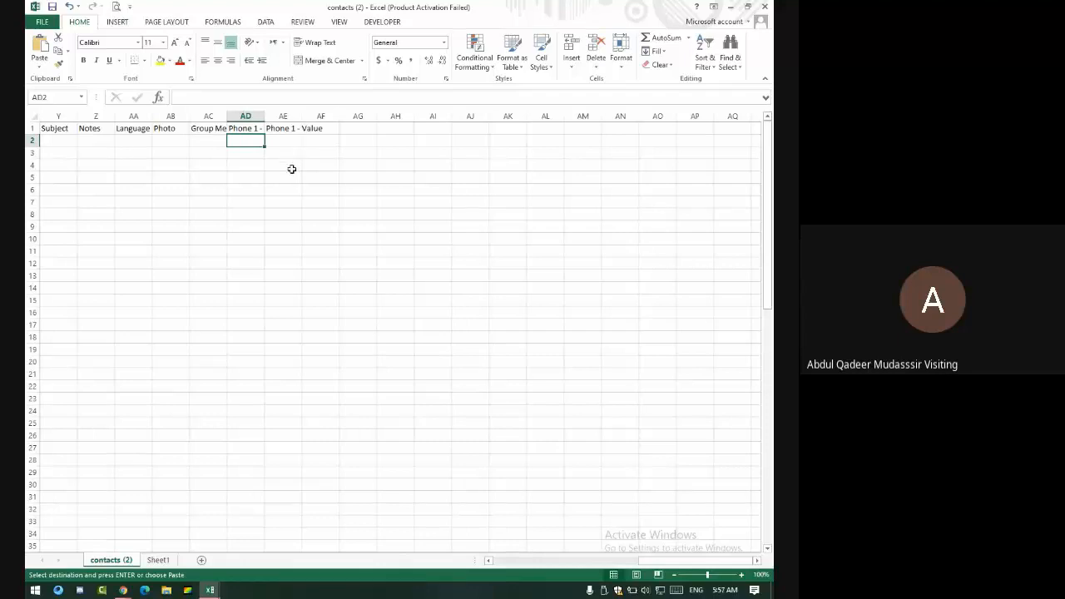
pyautogui.click(284, 136)
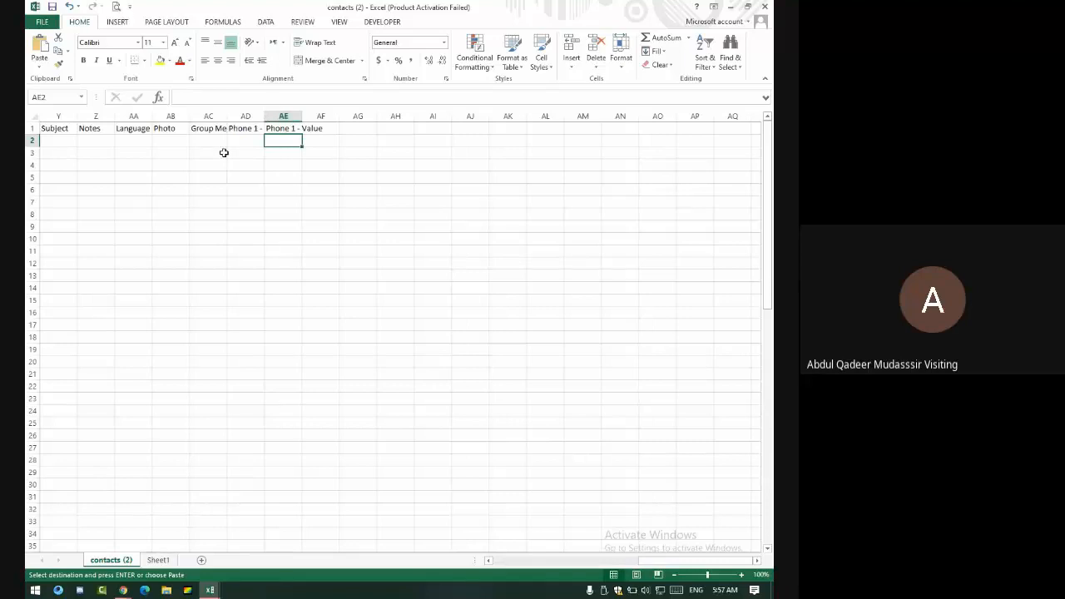
# Undo the Name column formatting, the name paste and the clearing of the old contact entries
pyautogui.hotkey('ctrl', 'z')
pyautogui.hotkey('ctrl', 'z')
pyautogui.hotkey('ctrl', 'z')
pyautogui.hotkey('ctrl', 'z')
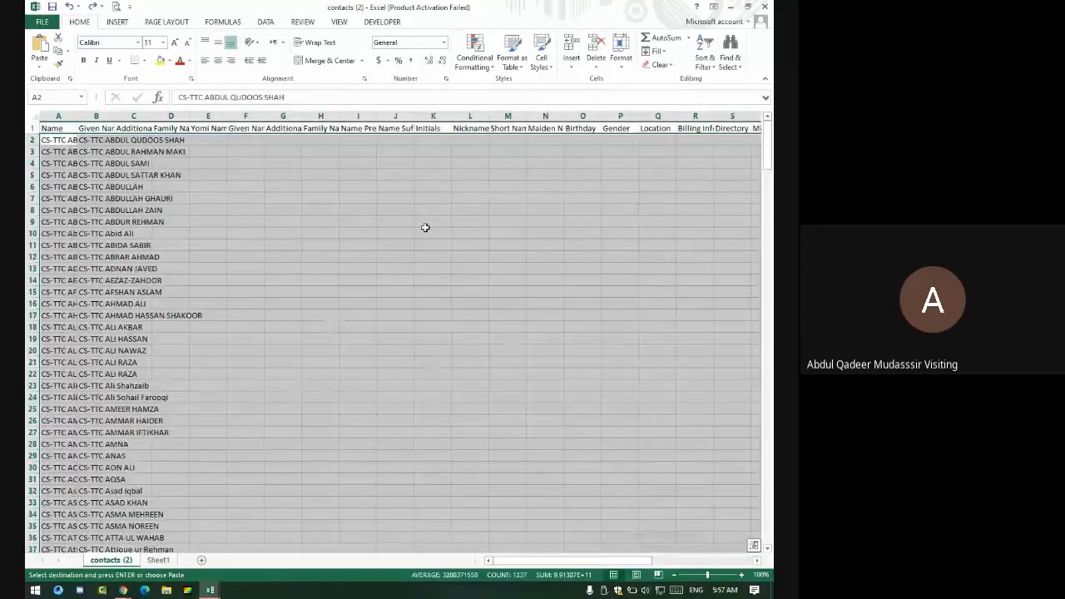
# Examine which fields the original contacts fill in, checking the group membership, phone type and Phone 1 - Value columns in row 2
pyautogui.click(492, 138)
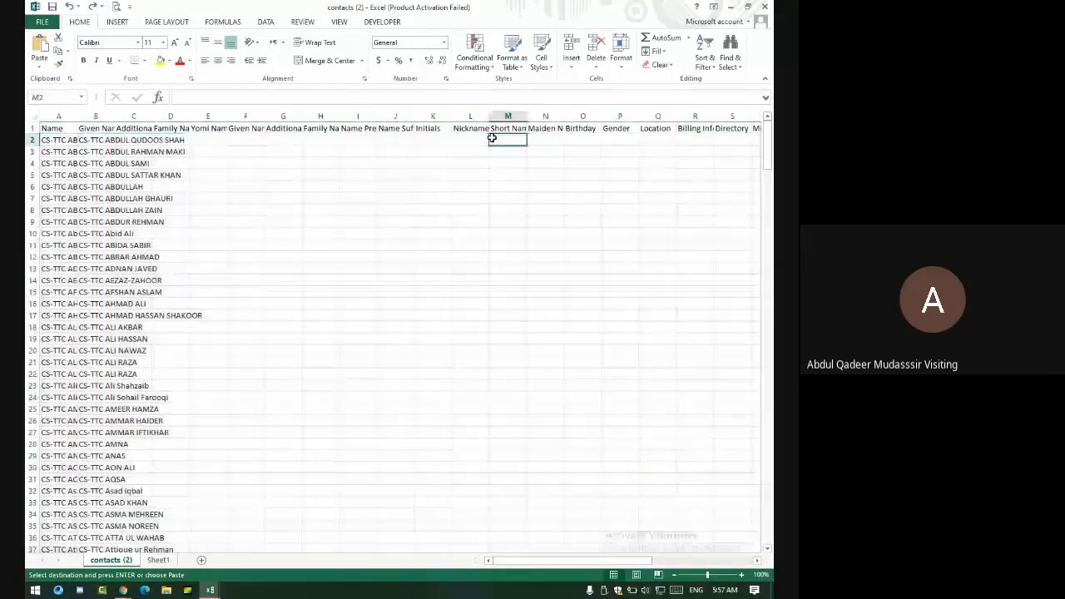
pyautogui.press('Right')
pyautogui.press('Right')
pyautogui.press('Right')
pyautogui.press('Right')
pyautogui.press('Right')
pyautogui.press('Right')
pyautogui.press('Right')
pyautogui.press('Right')
pyautogui.press('Right')
pyautogui.press('Right')
pyautogui.press('Right')
pyautogui.press('Right')
pyautogui.press('Right')
pyautogui.press('Right')
pyautogui.press('Right')
pyautogui.press('Right')
pyautogui.press('Right')
pyautogui.press('Right')
pyautogui.press('Right')
pyautogui.press('Right')
pyautogui.press('Right')
pyautogui.press('Right')
pyautogui.press('Right')
pyautogui.press('Right')
pyautogui.press('Right')
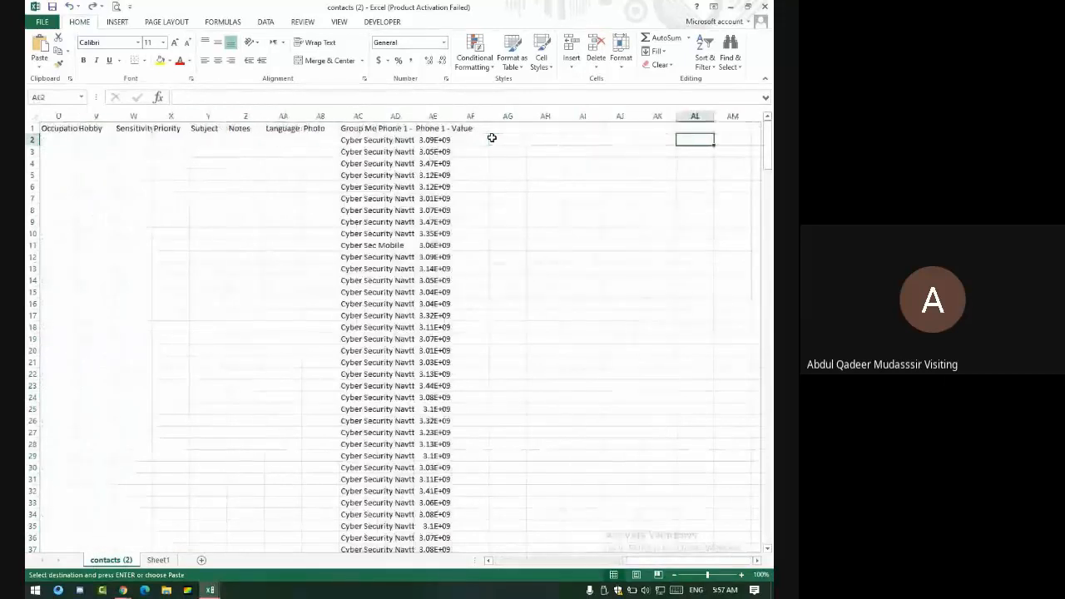
pyautogui.press('Left')
pyautogui.press('Left')
pyautogui.press('Left')
pyautogui.press('Left')
pyautogui.press('Left')
pyautogui.press('Left')
pyautogui.press('Left')
pyautogui.press('Left')
pyautogui.press('Left')
pyautogui.press('Left')
pyautogui.press('Left')
pyautogui.press('Right')
pyautogui.press('Right')
pyautogui.press('Right')
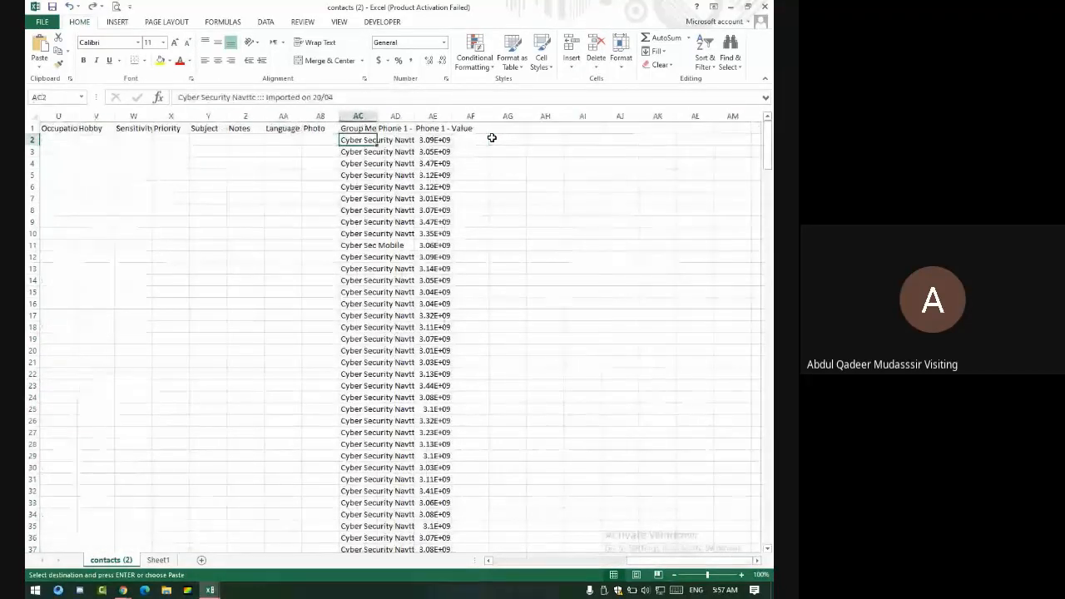
pyautogui.press('Right')
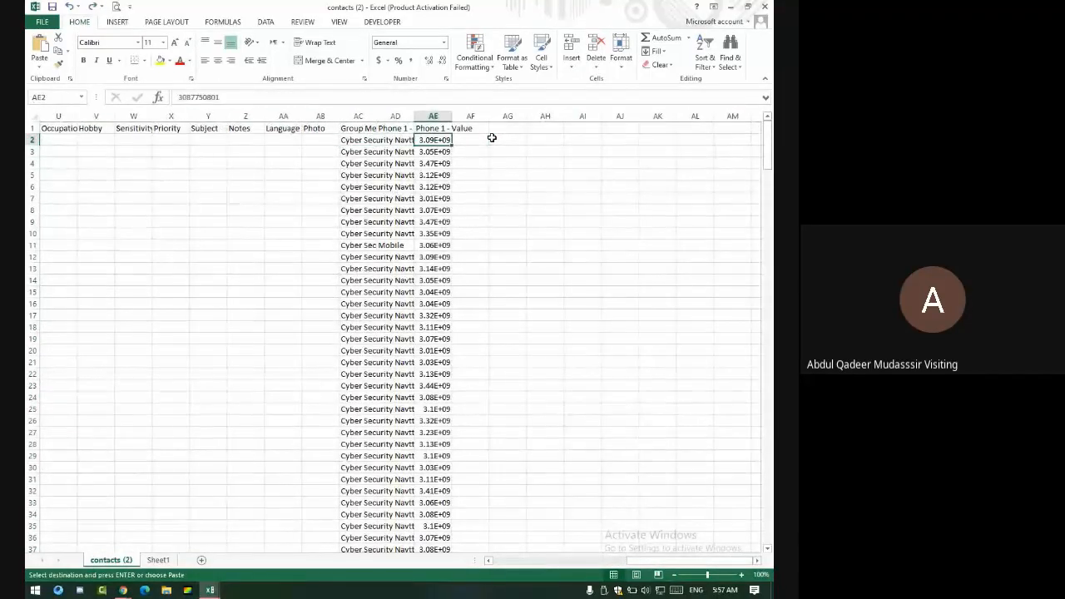
pyautogui.press('Left')
pyautogui.press('Left')
pyautogui.press('Left')
pyautogui.press('Left')
pyautogui.press('Left')
pyautogui.press('Left')
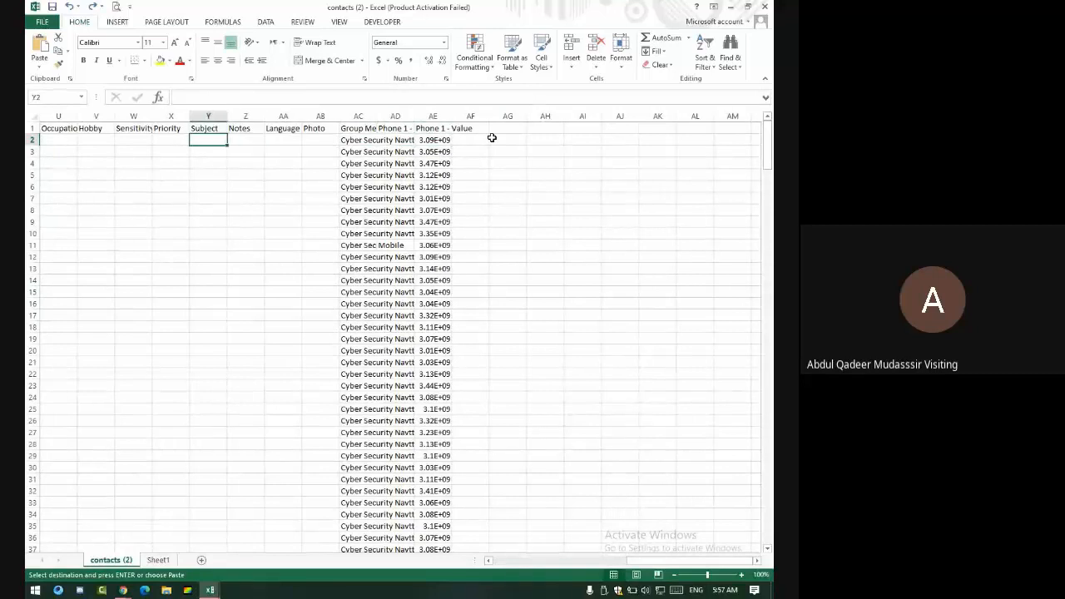
# Redo the clearing of the old contact entries and paste the copied column under Phone 1 - Value from AE2 down
pyautogui.hotkey('ctrl', 'z')
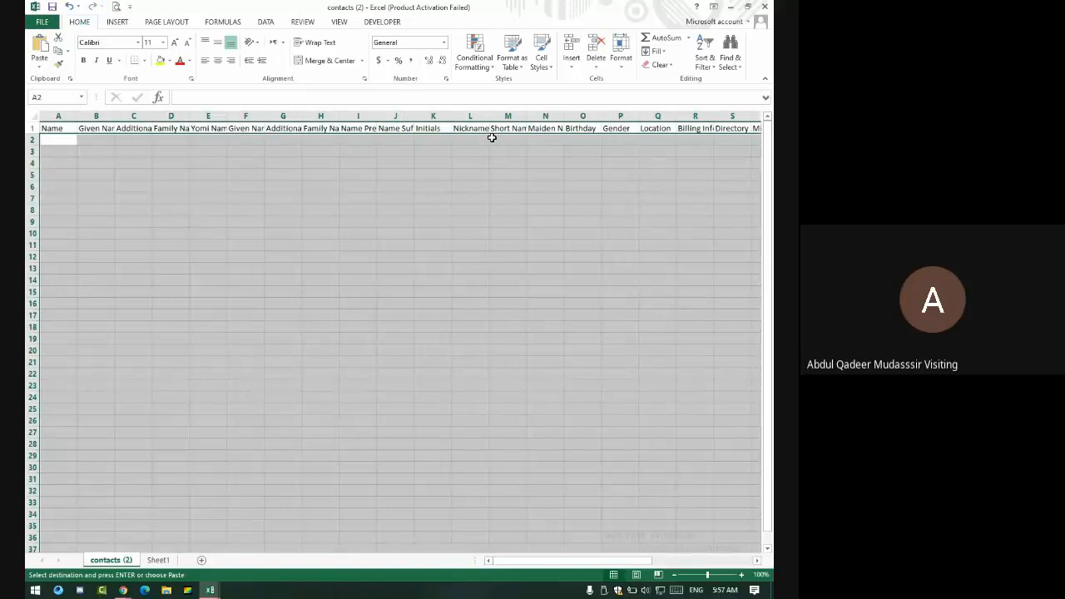
pyautogui.press('Right')
pyautogui.press('Right')
pyautogui.press('Right')
pyautogui.press('Right')
pyautogui.press('Right')
pyautogui.press('Right')
pyautogui.press('Right')
pyautogui.press('Right')
pyautogui.press('Right')
pyautogui.press('Right')
pyautogui.press('Right')
pyautogui.press('Right')
pyautogui.press('Right')
pyautogui.press('Right')
pyautogui.press('Right')
pyautogui.press('Right')
pyautogui.press('Right')
pyautogui.press('Right')
pyautogui.press('Right')
pyautogui.press('Right')
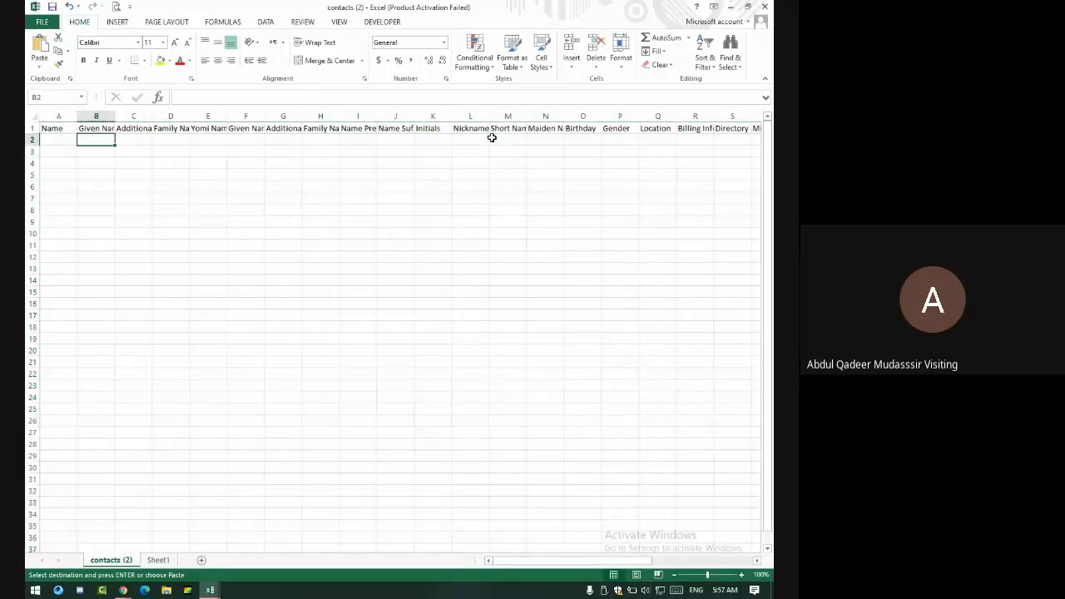
pyautogui.press('Right')
pyautogui.press('Right')
pyautogui.press('Right')
pyautogui.press('Right')
pyautogui.press('Right')
pyautogui.press('Right')
pyautogui.press('Right')
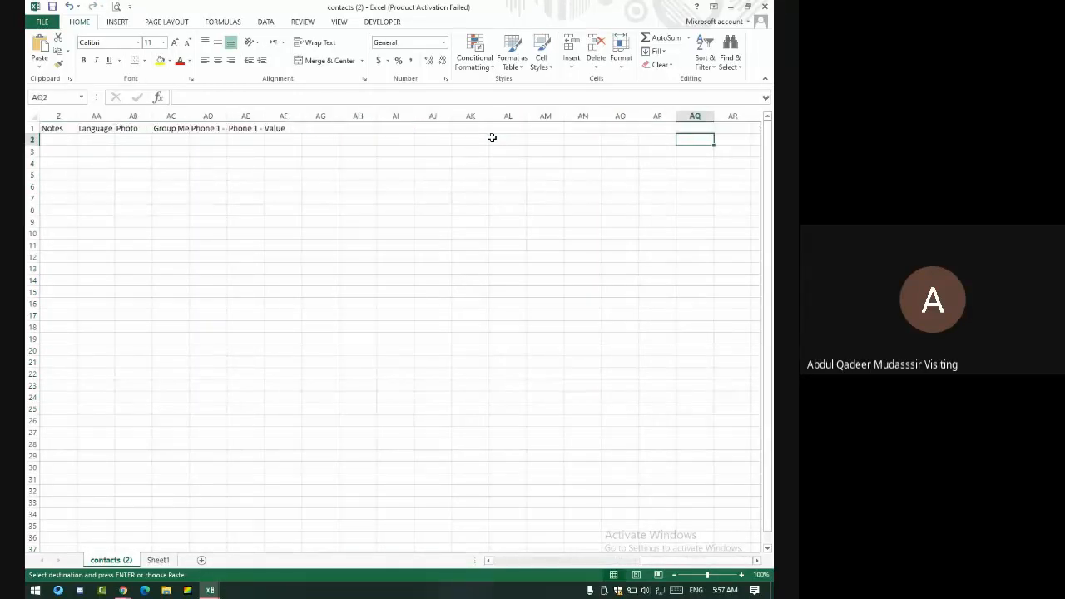
pyautogui.hotkey('ctrl', 'v')
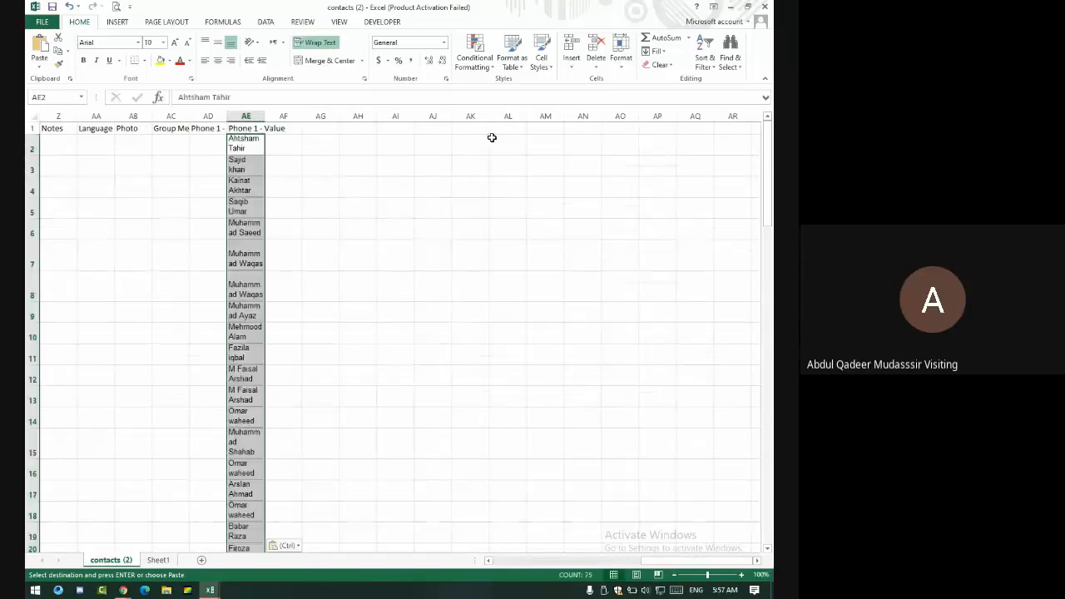
# Undo the name paste under Phone 1 - Value and paste the copied names into the Name column from A2 down
pyautogui.hotkey('ctrl', 'z')
pyautogui.press('Left')
pyautogui.press('Left')
pyautogui.press('Left')
pyautogui.press('Left')
pyautogui.press('Left')
pyautogui.press('Left')
pyautogui.press('Left')
pyautogui.press('Left')
pyautogui.press('Left')
pyautogui.press('Left')
pyautogui.press('Left')
pyautogui.press('Left')
pyautogui.press('Left')
pyautogui.press('Left')
pyautogui.press('Left')
pyautogui.press('Left')
pyautogui.press('Left')
pyautogui.press('Left')
pyautogui.press('Left')
pyautogui.press('Left')
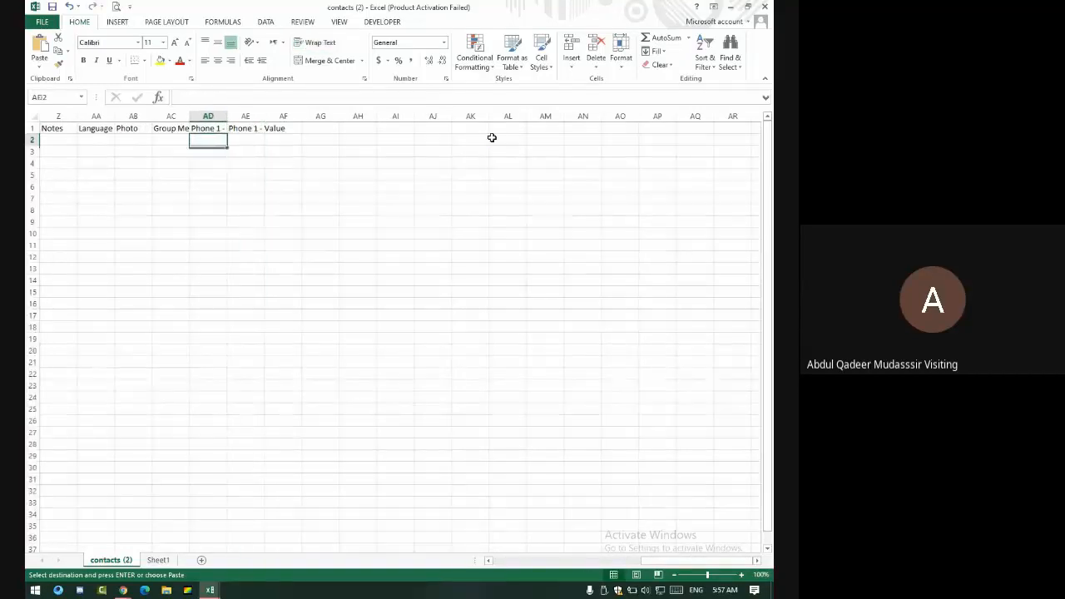
pyautogui.press('Left')
pyautogui.press('Left')
pyautogui.press('Left')
pyautogui.press('Left')
pyautogui.press('Left')
pyautogui.press('Left')
pyautogui.press('Left')
pyautogui.press('Left')
pyautogui.press('Left')
pyautogui.press('Left')
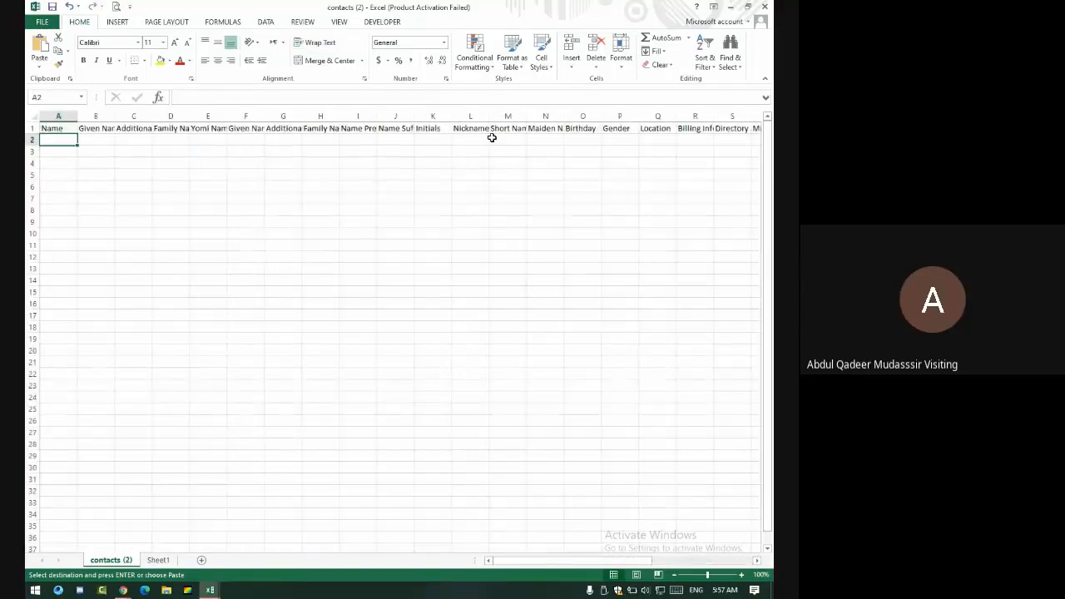
pyautogui.hotkey('ctrl', 'v')
# Copy the phone number column from Sheet1 and paste it under Phone 1 - Value in contacts (2) from AE2 down
pyautogui.press('Right')
pyautogui.press('Right')
pyautogui.press('Right')
pyautogui.press('Right')
pyautogui.press('Right')
pyautogui.press('Right')
pyautogui.press('Right')
pyautogui.press('Right')
pyautogui.press('Right')
pyautogui.press('Right')
pyautogui.press('Right')
pyautogui.press('Right')
pyautogui.press('Right')
pyautogui.press('Right')
pyautogui.press('Right')
pyautogui.press('Right')
pyautogui.press('Right')
pyautogui.press('Right')
pyautogui.press('Right')
pyautogui.press('Right')
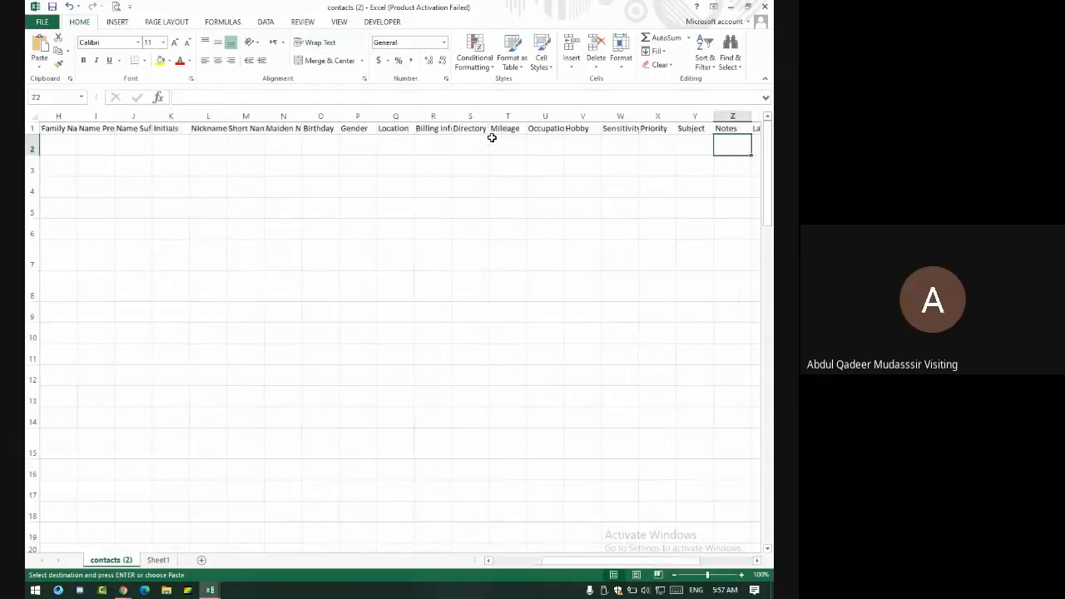
pyautogui.press('Right')
pyautogui.press('Right')
pyautogui.press('Right')
pyautogui.press('Right')
pyautogui.press('Right')
pyautogui.press('Right')
pyautogui.press('Right')
pyautogui.press('Right')
pyautogui.press('Right')
pyautogui.press('Right')
pyautogui.press('Right')
pyautogui.press('Right')
pyautogui.press('Right')
pyautogui.press('Right')
pyautogui.press('Right')
pyautogui.press('Right')
pyautogui.press('Right')
pyautogui.press('Right')
pyautogui.press('Right')
pyautogui.press('Left')
pyautogui.press('Left')
pyautogui.press('Left')
pyautogui.press('Left')
pyautogui.press('Left')
pyautogui.press('Left')
pyautogui.press('Left')
pyautogui.press('Left')
pyautogui.press('Left')
pyautogui.press('Left')
pyautogui.press('Left')
pyautogui.press('Left')
pyautogui.press('Left')
pyautogui.press('Left')
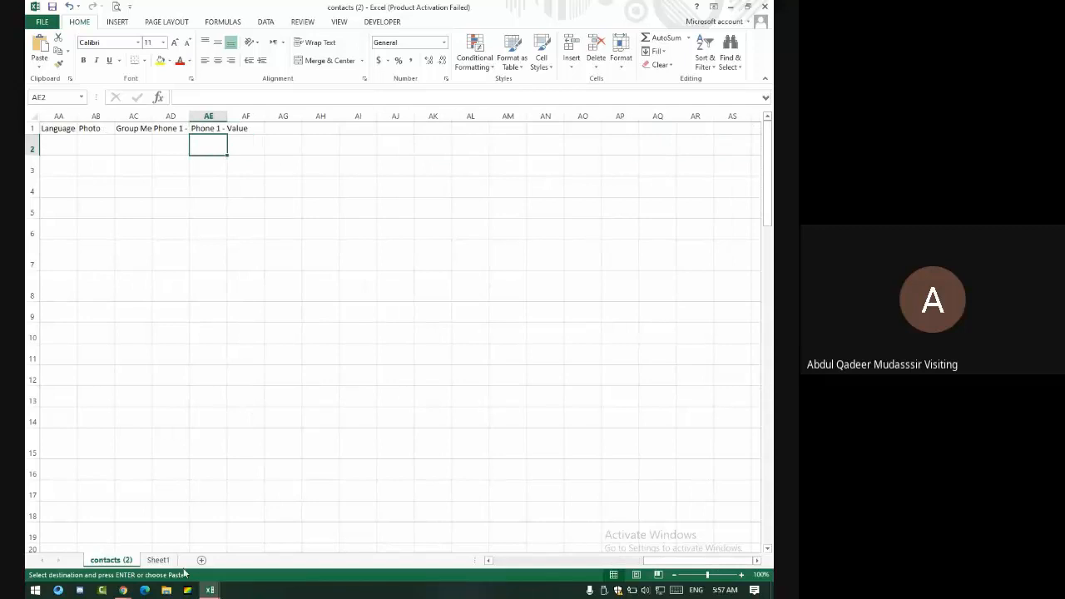
pyautogui.click(155, 563)
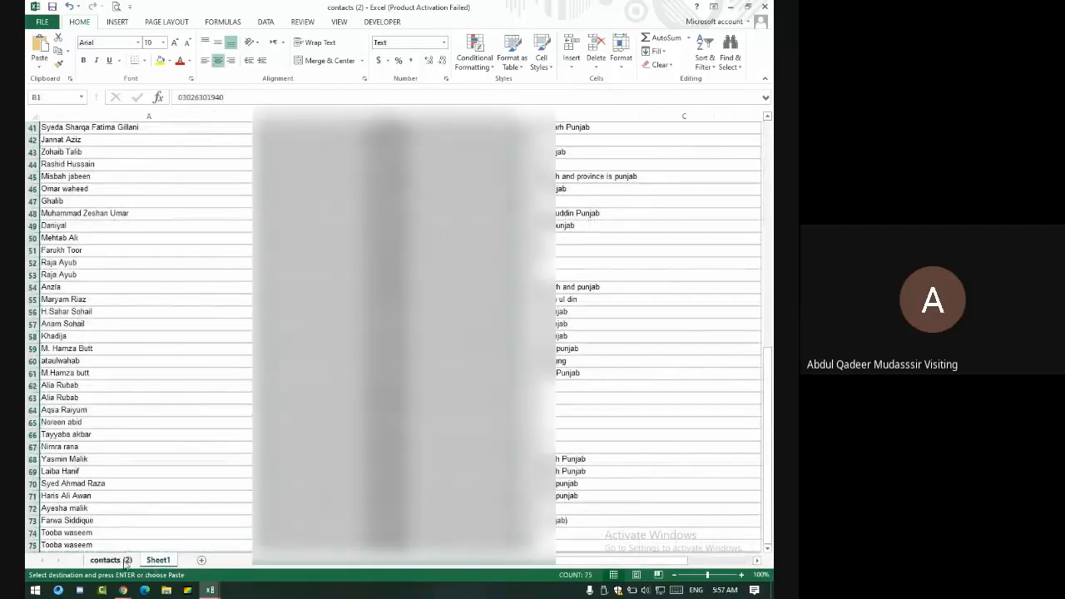
pyautogui.click(123, 561)
pyautogui.hotkey('ctrl', 'v')
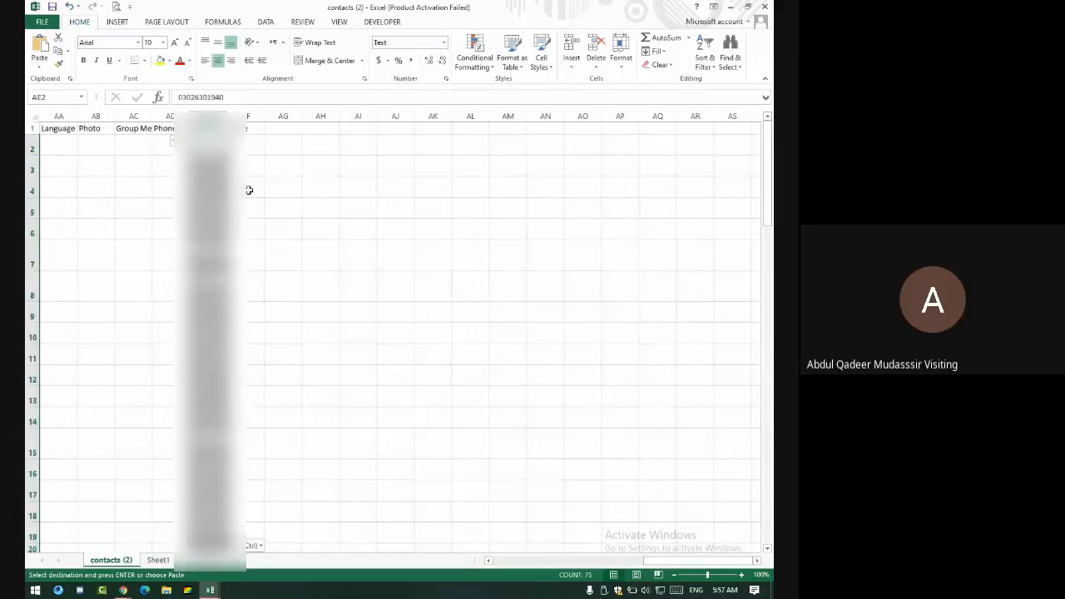
pyautogui.scroll(-20, 249, 189)
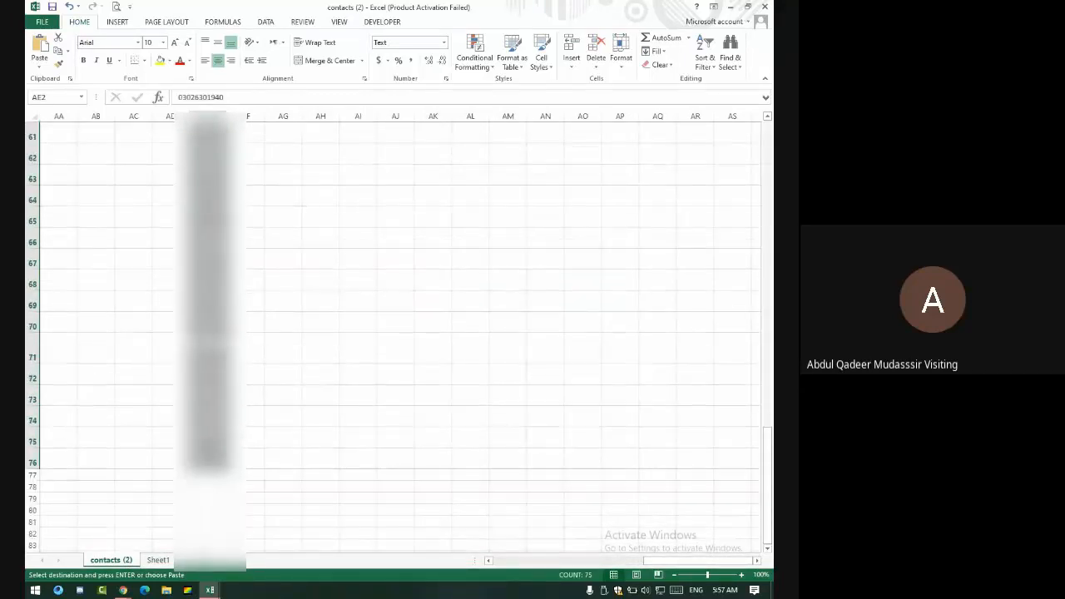
# Delete Sheet1 from the contacts workbook and confirm the permanent deletion
pyautogui.rightClick(158, 560)
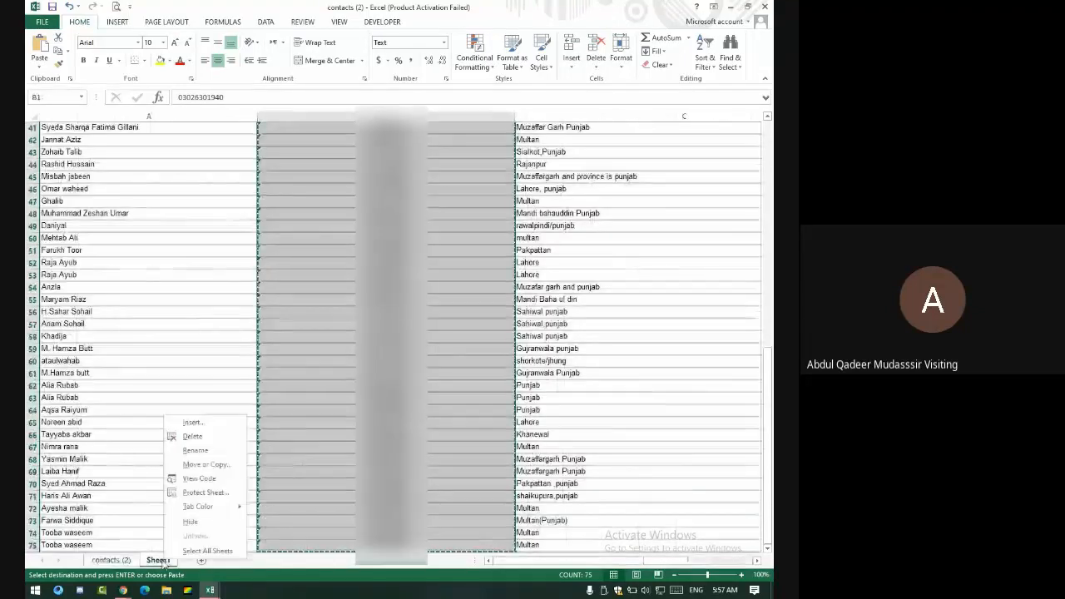
pyautogui.click(191, 439)
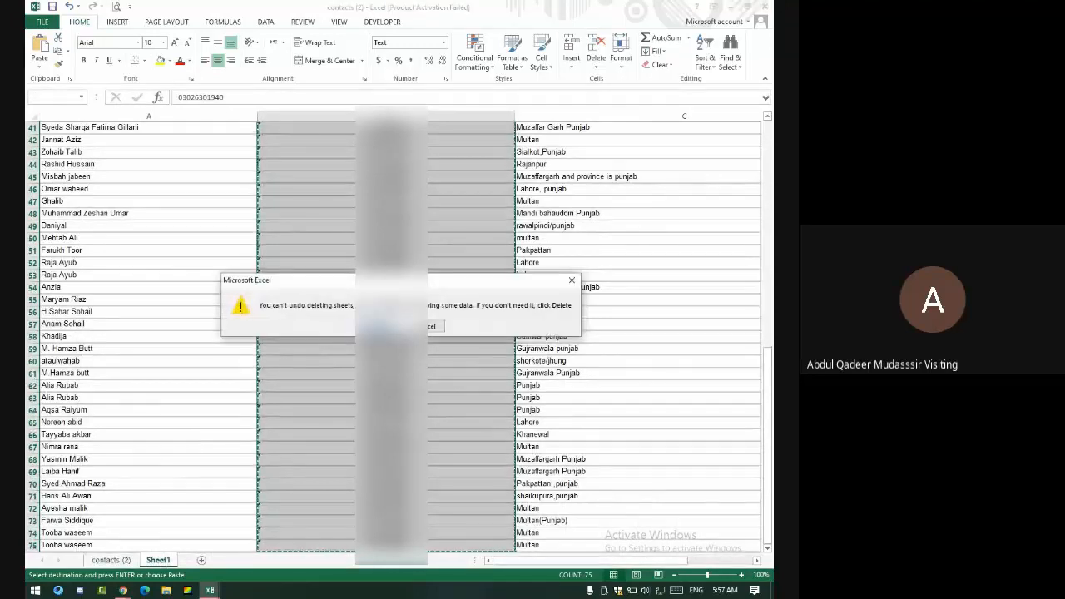
pyautogui.click(381, 327)
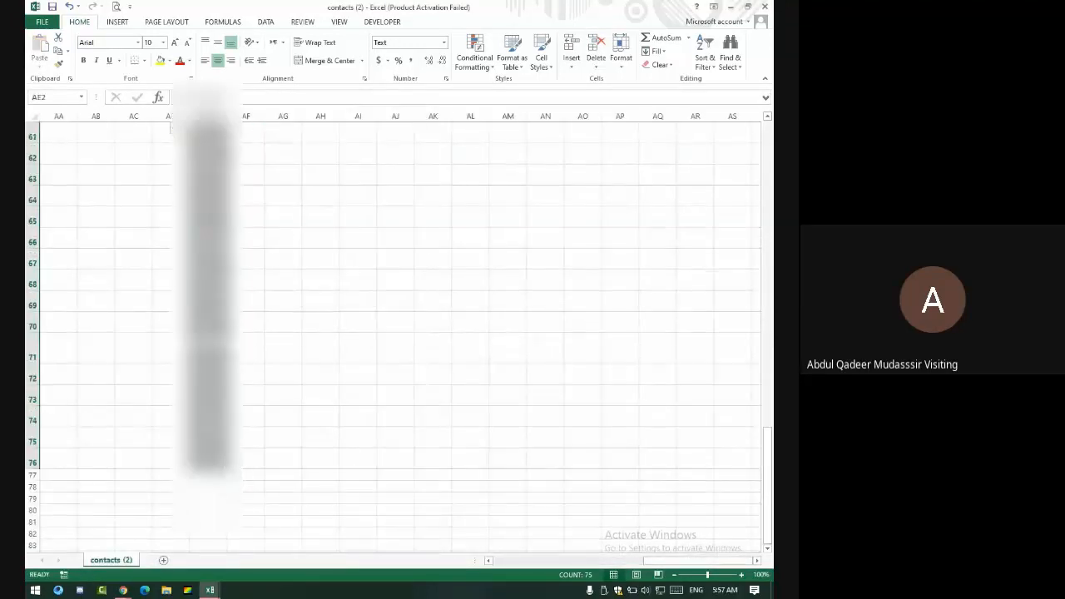
# Save the workbook in Downloads as a comma-delimited CSV named "New Excel Contact", keeping the CSV format
pyautogui.press('F12')
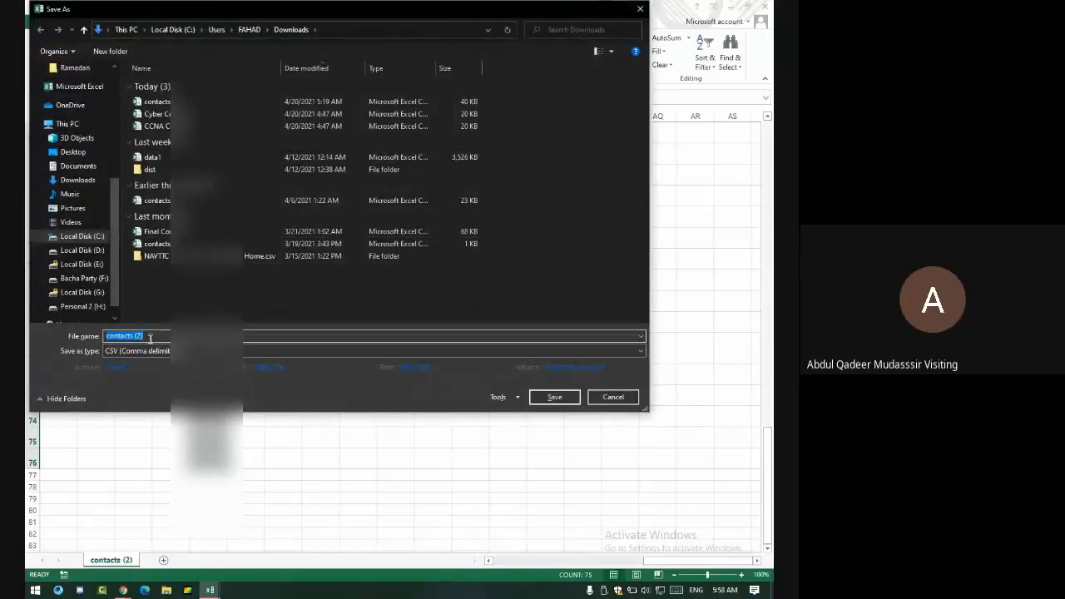
pyautogui.write('New Ex')
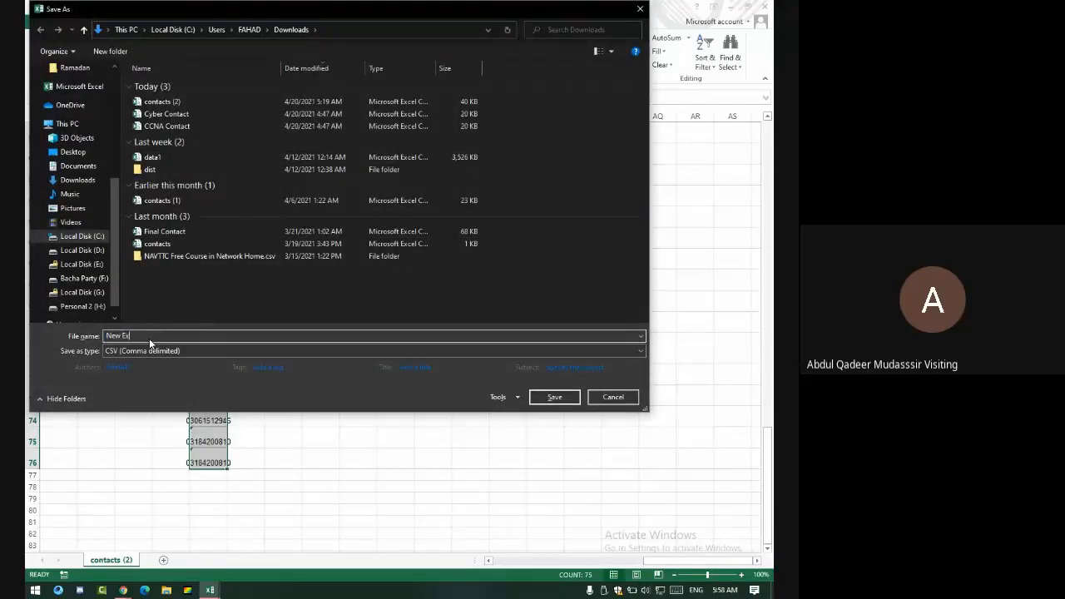
pyautogui.write('cel Contact')
pyautogui.press('Return')
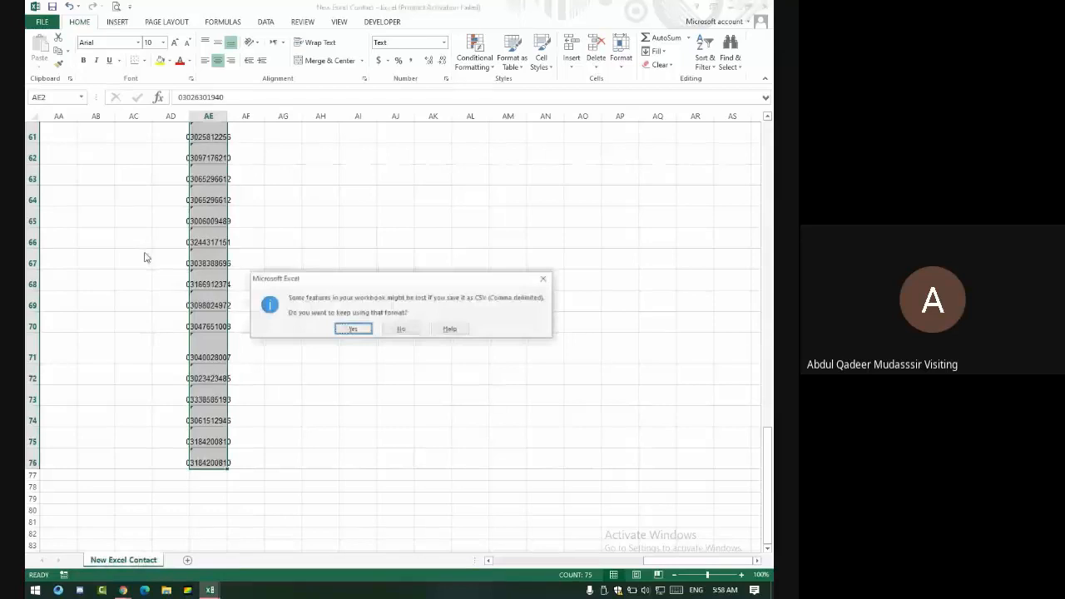
pyautogui.click(350, 330)
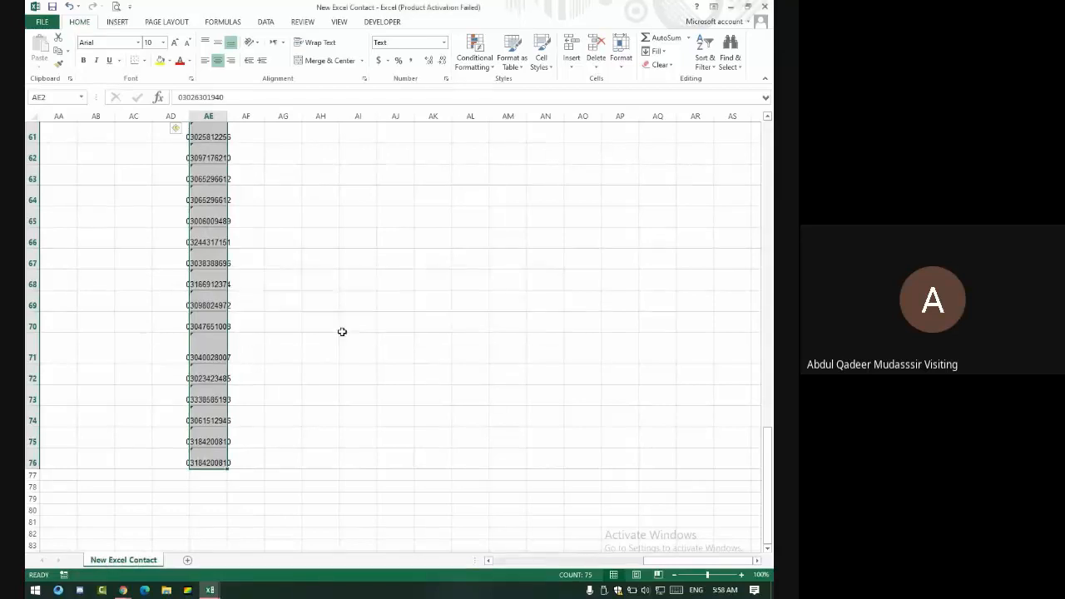
# Close the New Excel Contact workbook, saving its changes and keeping the CSV format
pyautogui.click(764, 5)
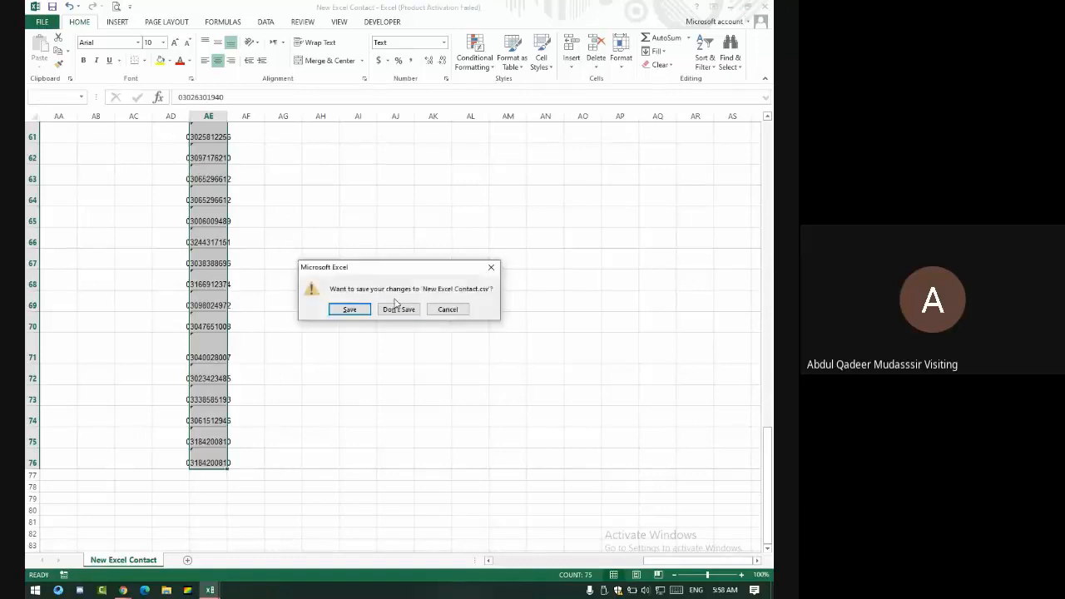
pyautogui.click(343, 308)
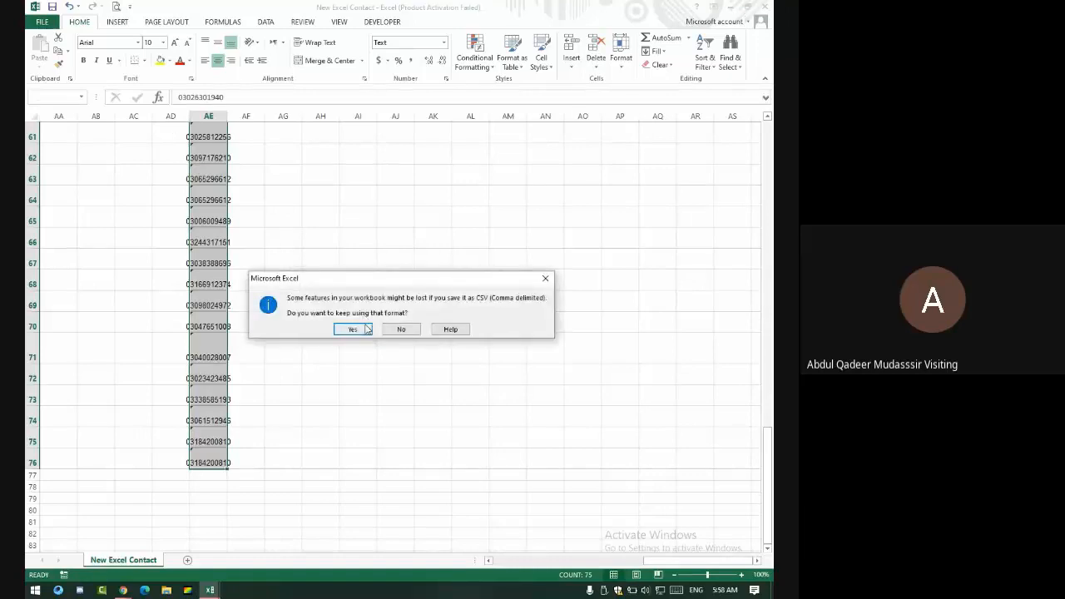
pyautogui.click(367, 329)
# Switch to Google Contacts in the browser and create a label named "New Free Excel"
pyautogui.click(404, 9)
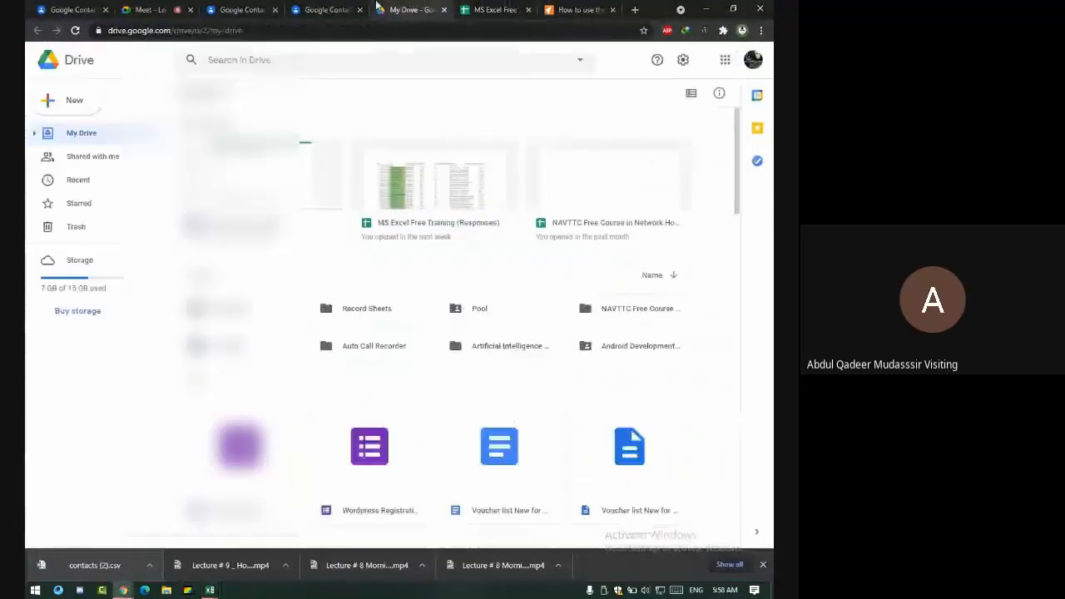
pyautogui.click(326, 9)
pyautogui.scroll(-5, 93, 349)
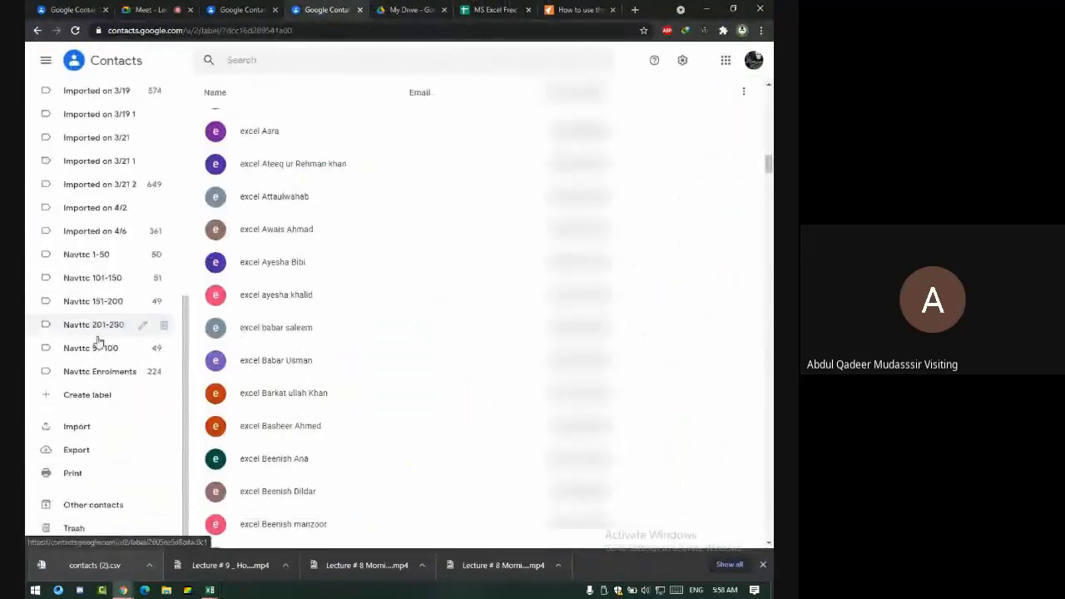
pyautogui.click(87, 391)
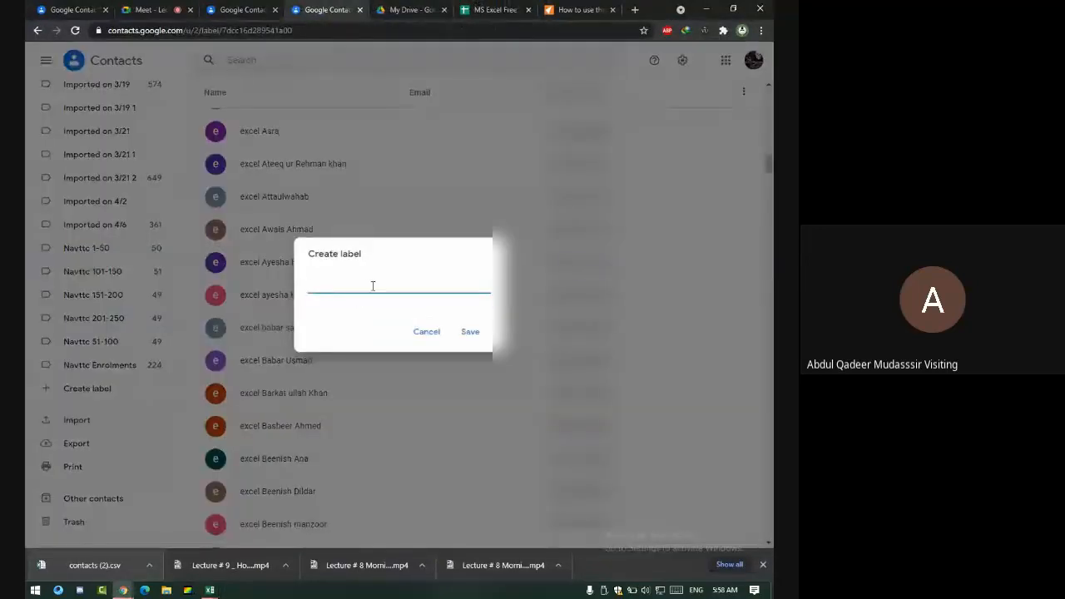
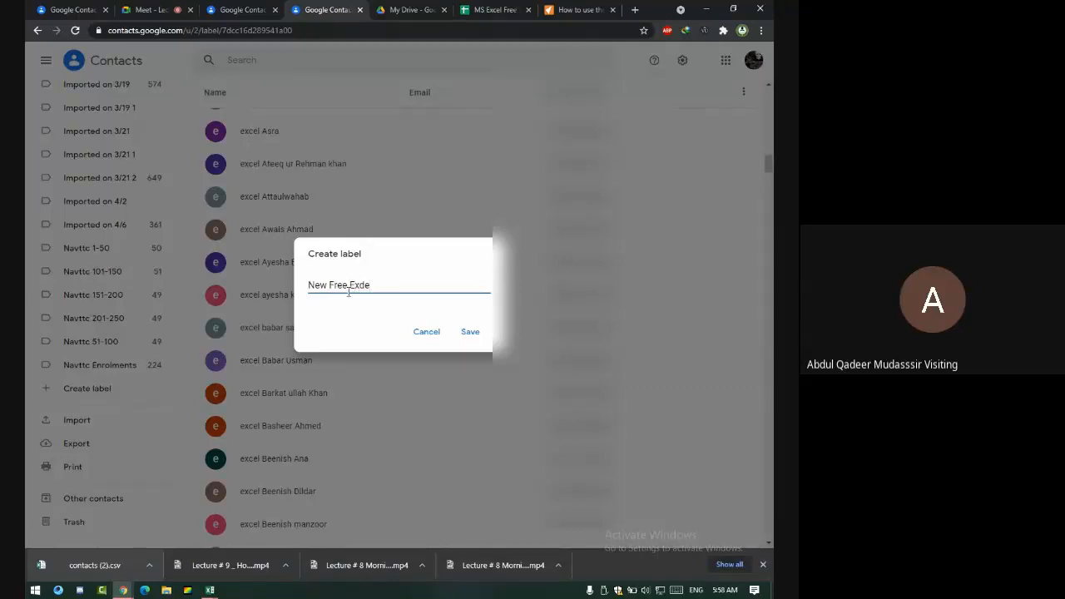
pyautogui.write('l')
pyautogui.press('Return')
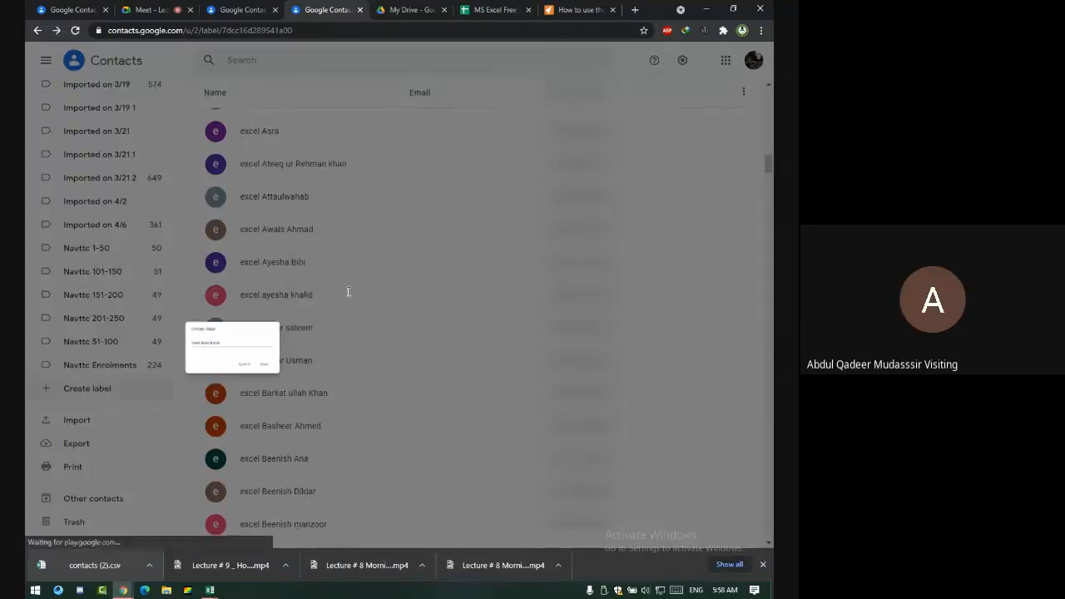
# Open the New Free Excel label and import the New Excel Contact.csv file into it
pyautogui.scroll(5, 158, 304)
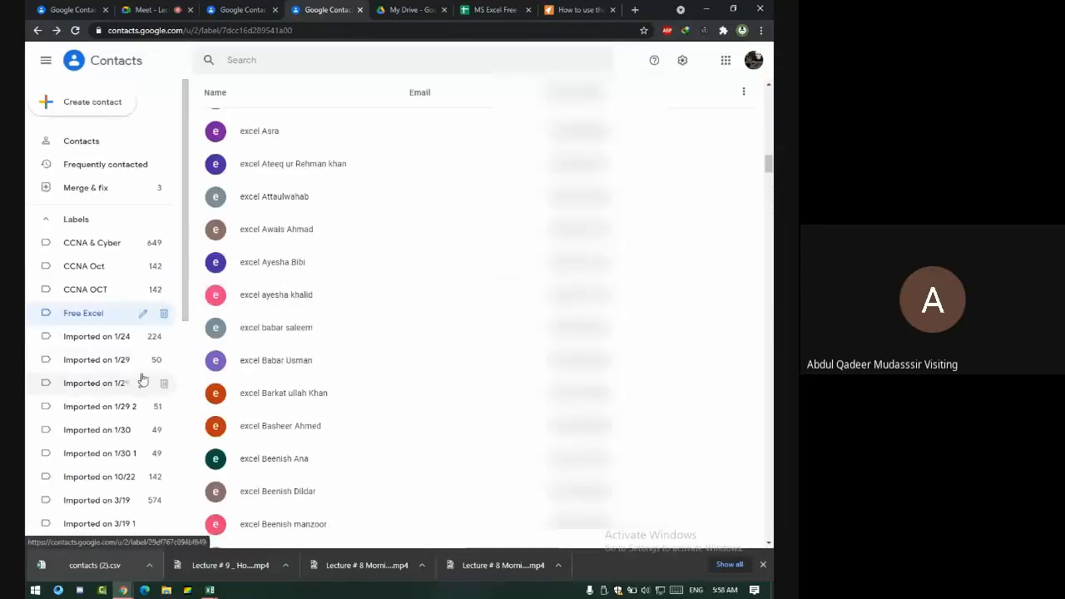
pyautogui.scroll(-5, 140, 378)
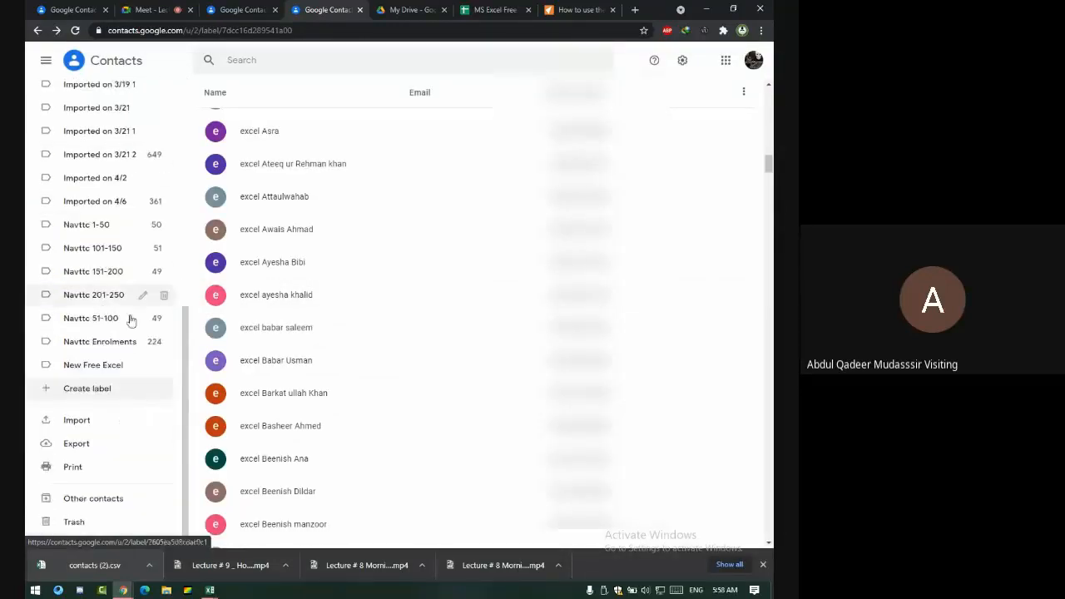
pyautogui.click(105, 366)
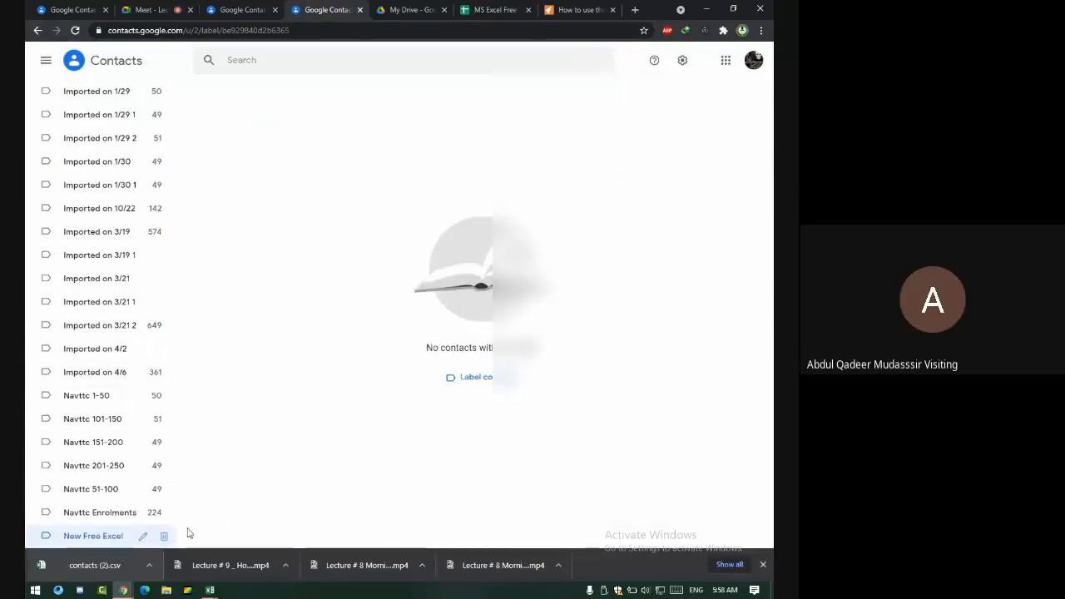
pyautogui.scroll(-3, 91, 468)
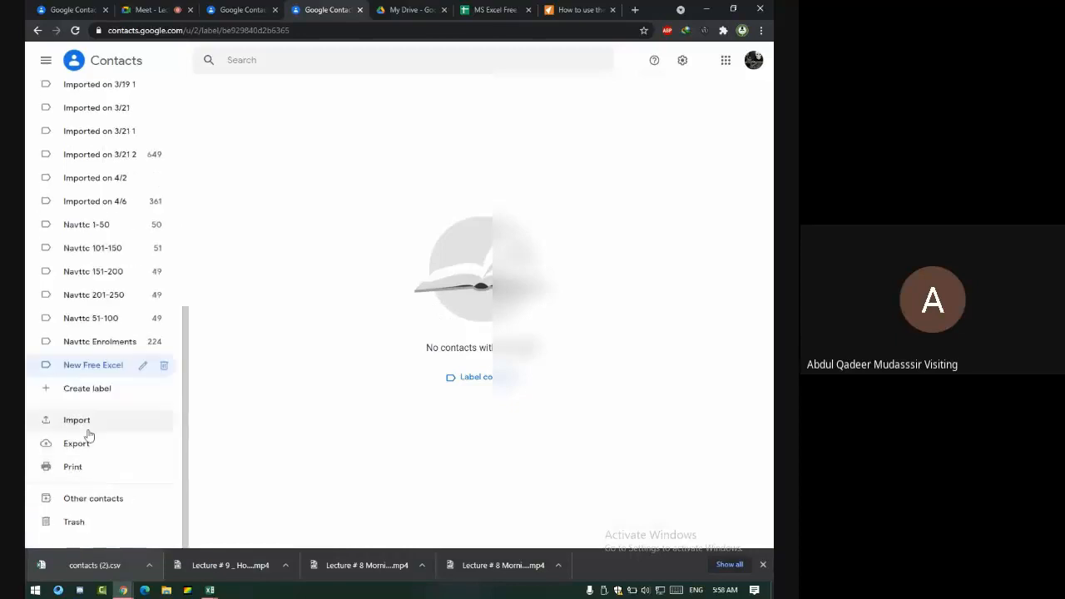
pyautogui.click(88, 429)
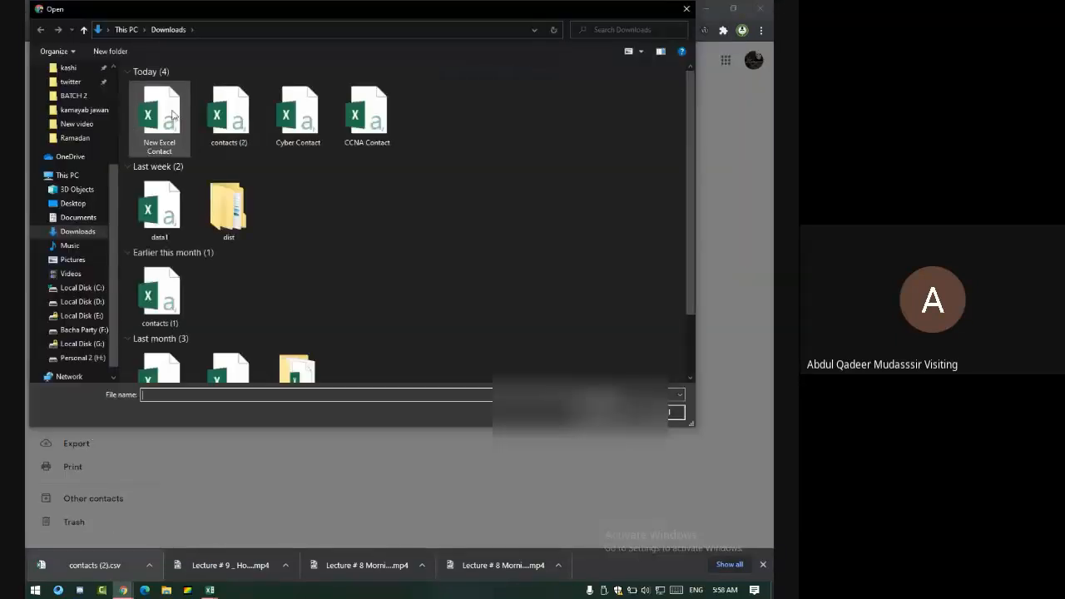
pyautogui.doubleClick(172, 114)
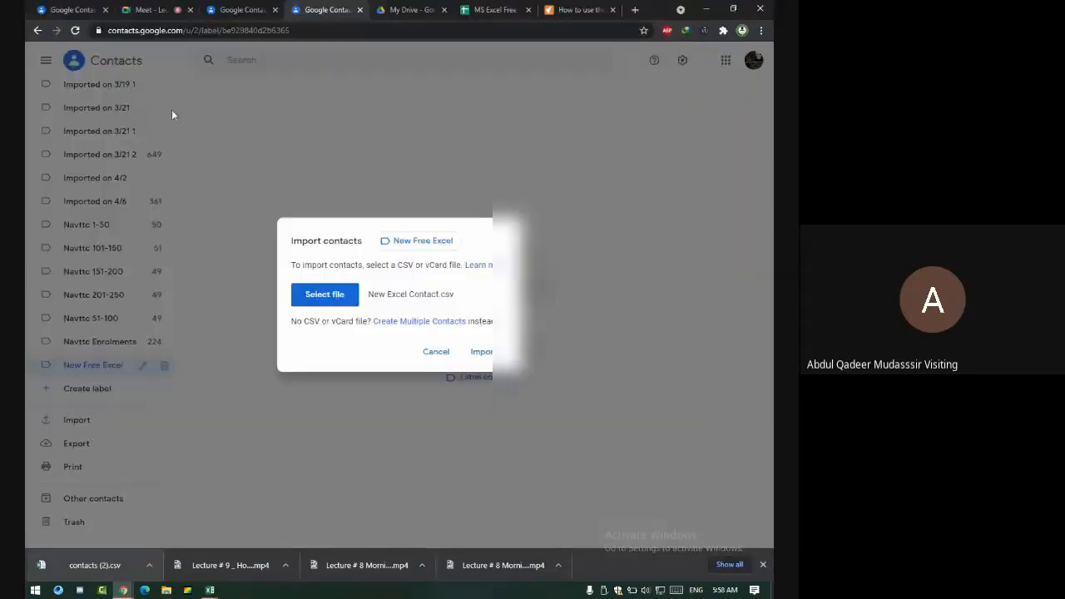
pyautogui.click(475, 352)
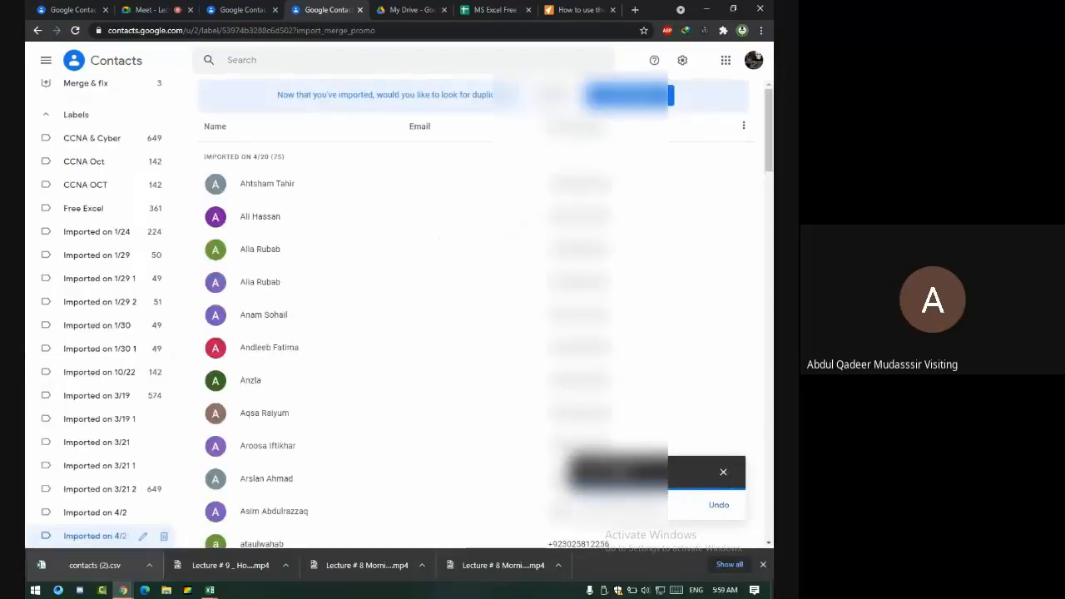
# Look through the imported contacts and the label list to check the import, dismissing the import notification
pyautogui.scroll(-10, 332, 412)
pyautogui.scroll(-15, 333, 411)
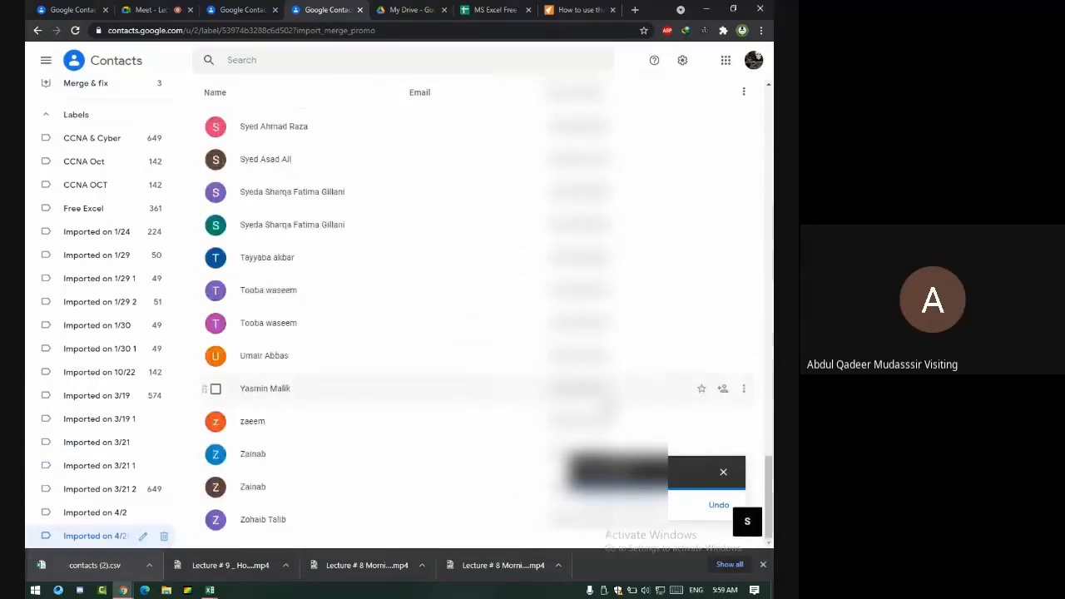
pyautogui.scroll(1, 333, 412)
pyautogui.scroll(12, 333, 412)
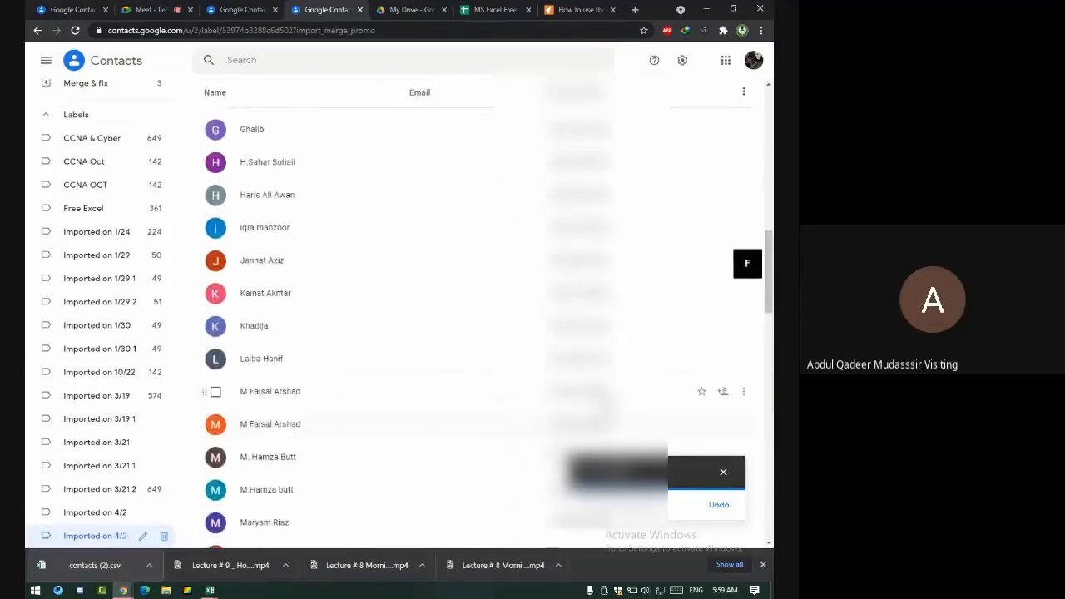
pyautogui.scroll(-3, 333, 332)
pyautogui.scroll(-8, 332, 358)
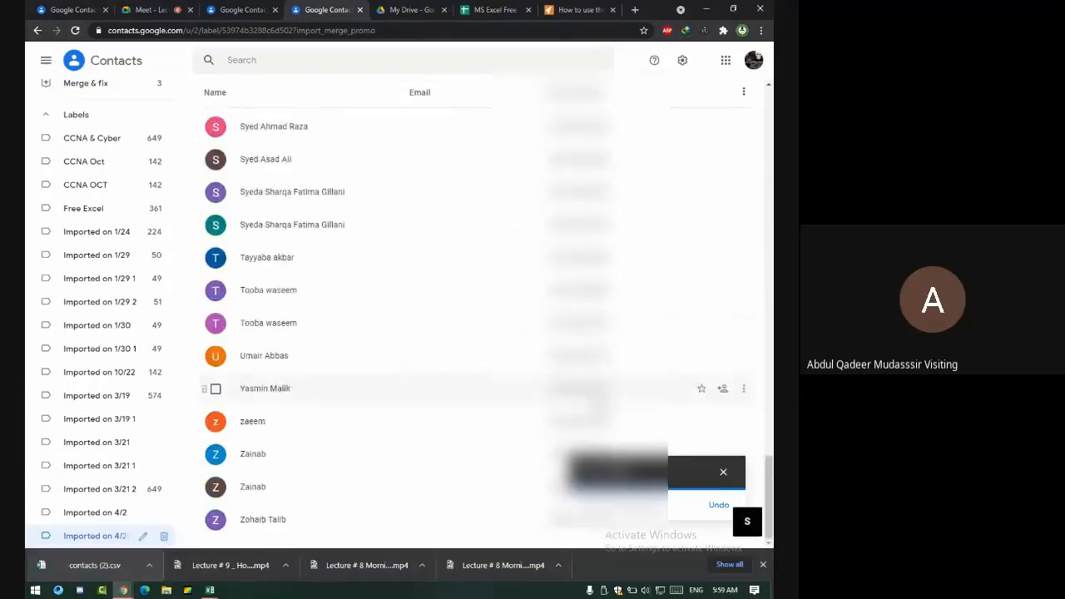
pyautogui.scroll(10, 214, 388)
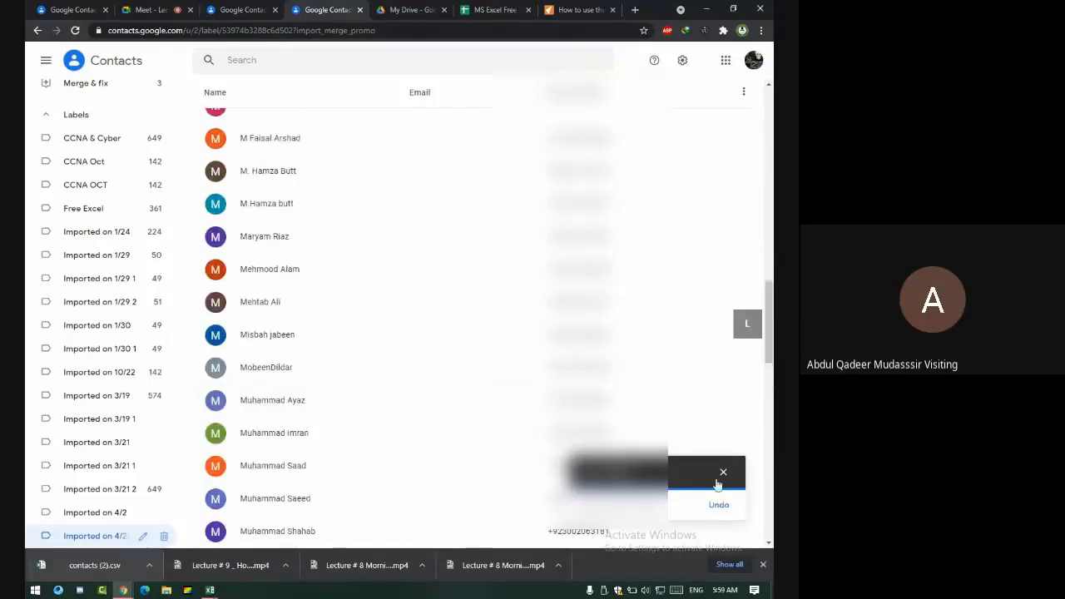
pyautogui.click(721, 472)
pyautogui.scroll(-3, 144, 447)
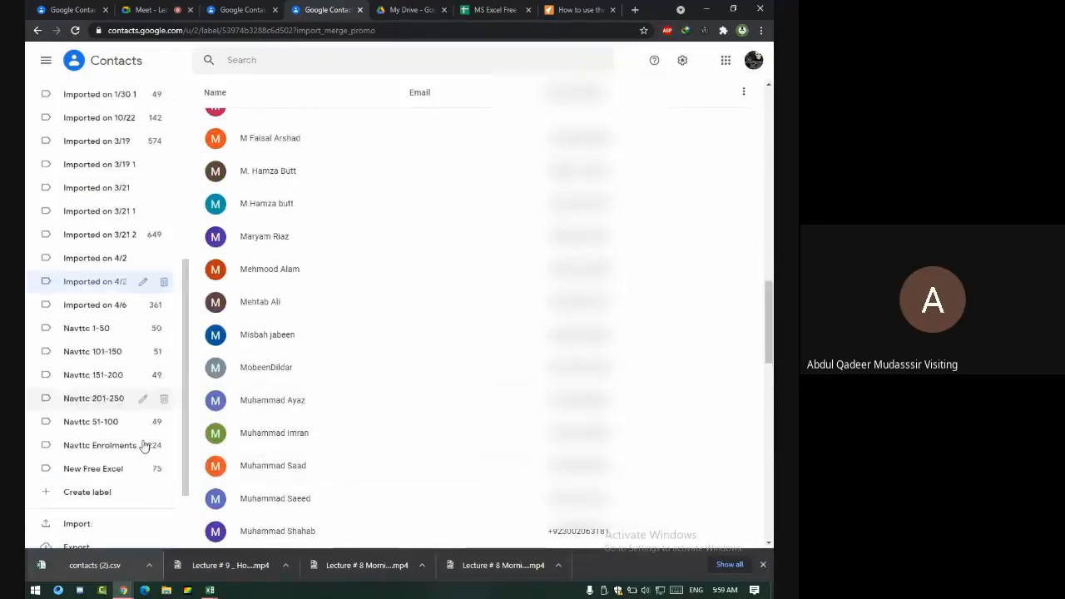
pyautogui.scroll(-1, 144, 441)
pyautogui.scroll(-2, 162, 374)
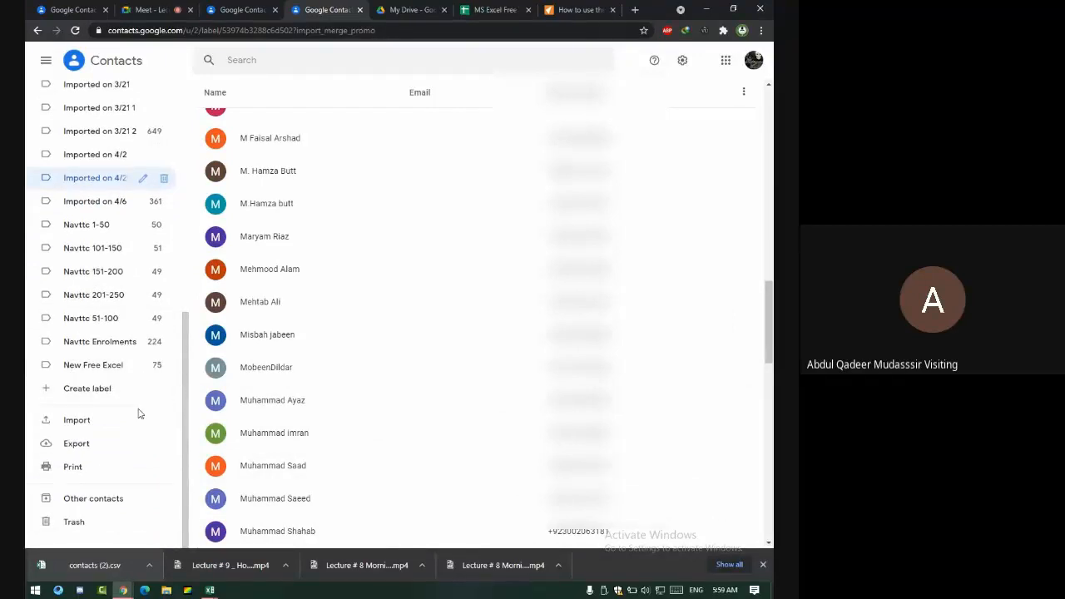
pyautogui.scroll(-15, 219, 381)
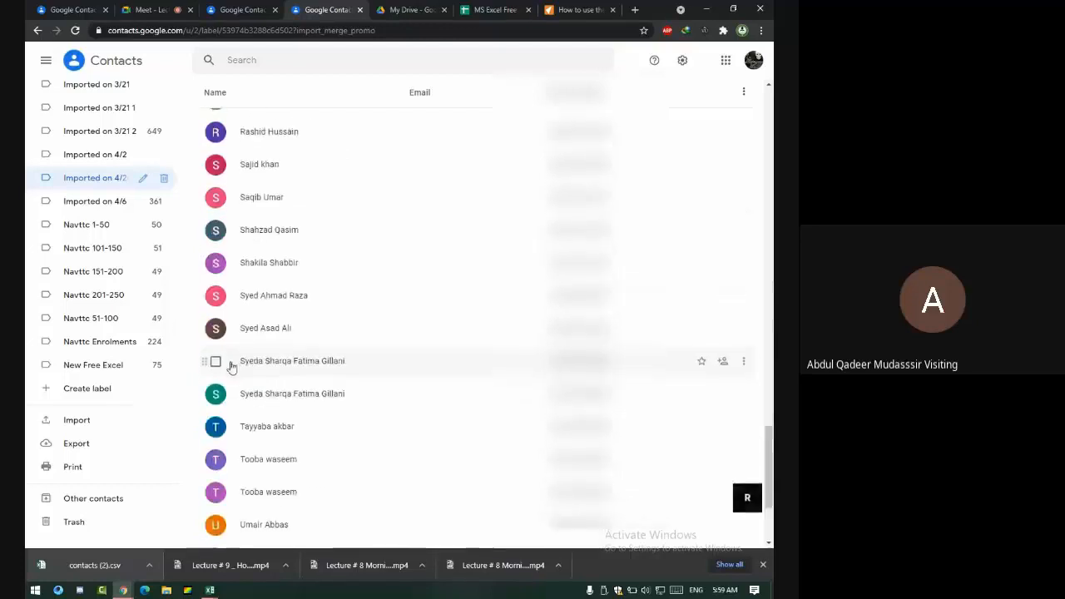
# Delete the New Free Excel label together with all of its contacts, and close the contact card opened by mistake
pyautogui.click(99, 367)
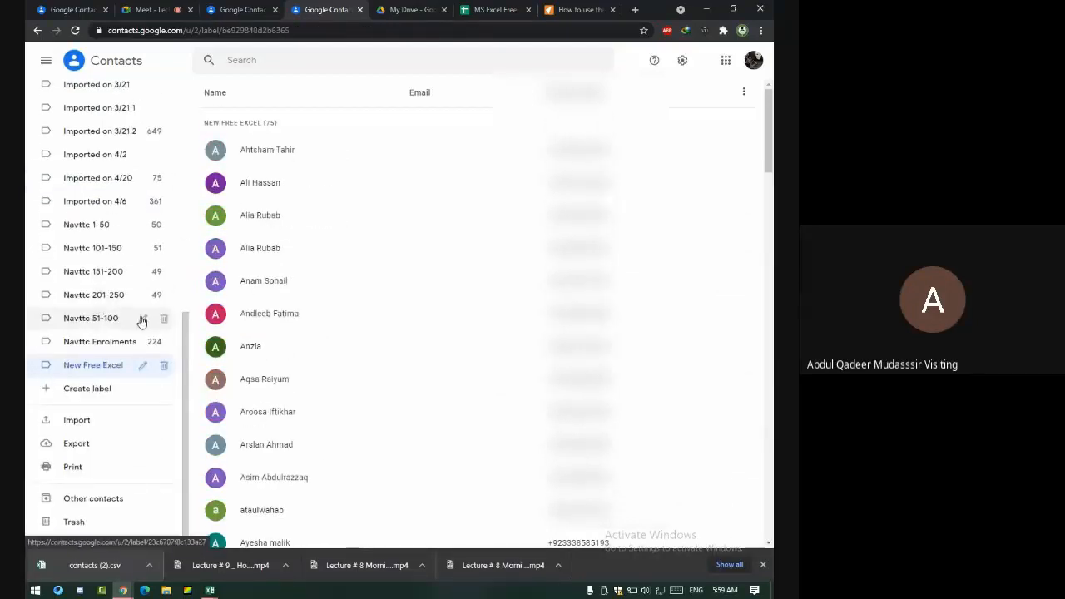
pyautogui.click(163, 366)
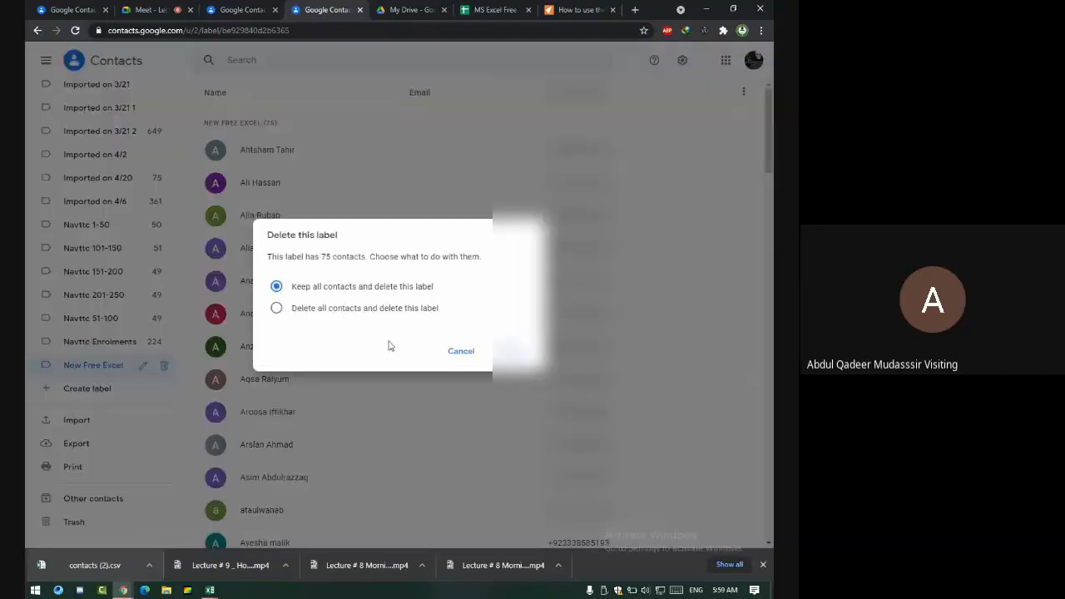
pyautogui.click(337, 314)
pyautogui.click(518, 353)
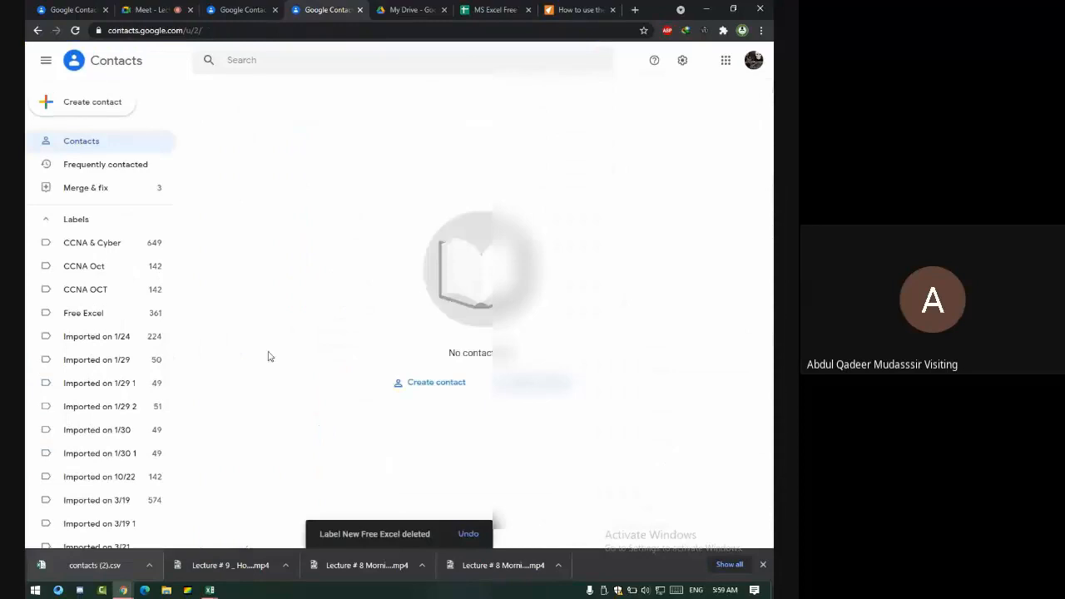
pyautogui.moveTo(209, 590)
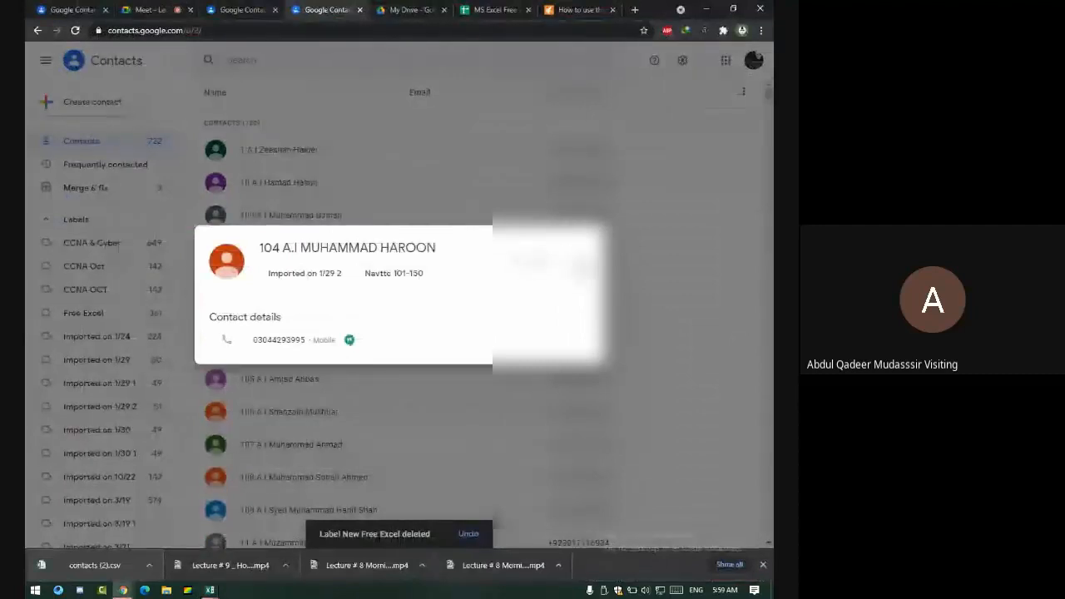
pyautogui.click(584, 264)
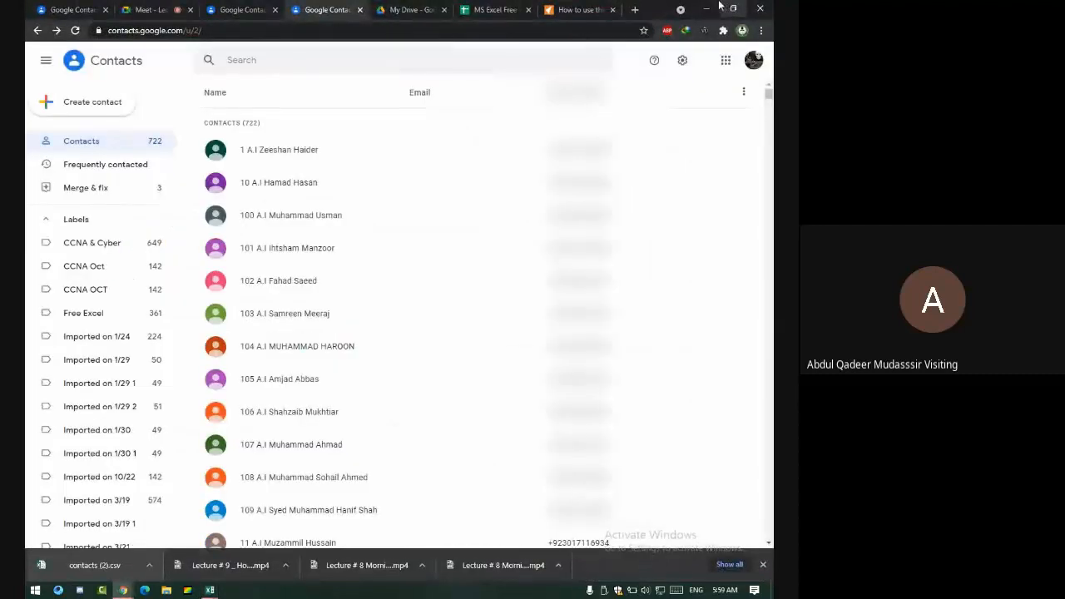
# Switch to Excel and reopen the New Excel Contact workbook from the recent files
pyautogui.click(713, 9)
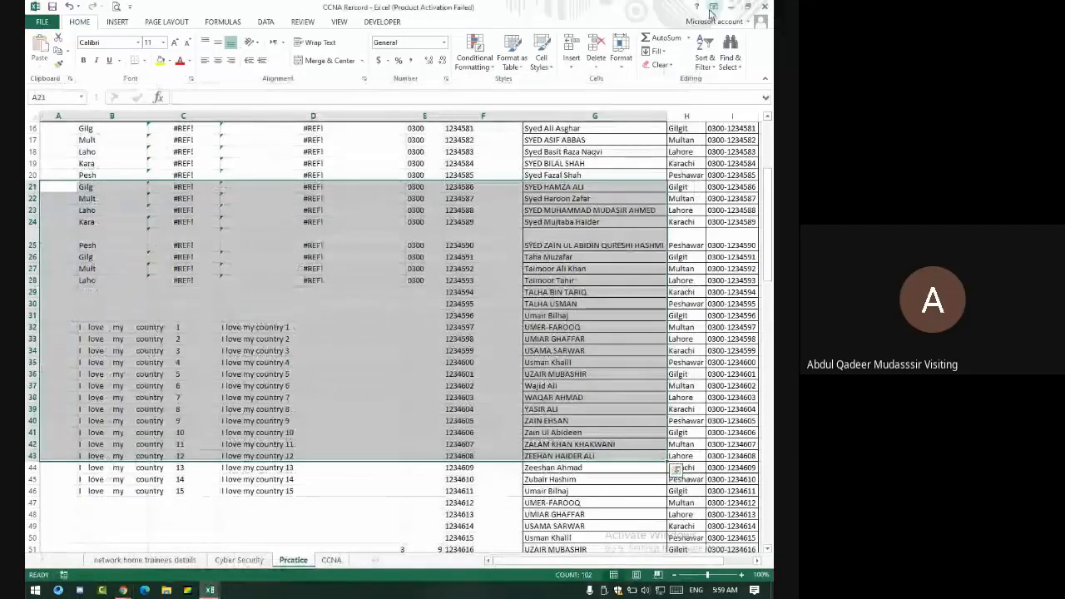
pyautogui.hotkey('ctrl', 'o')
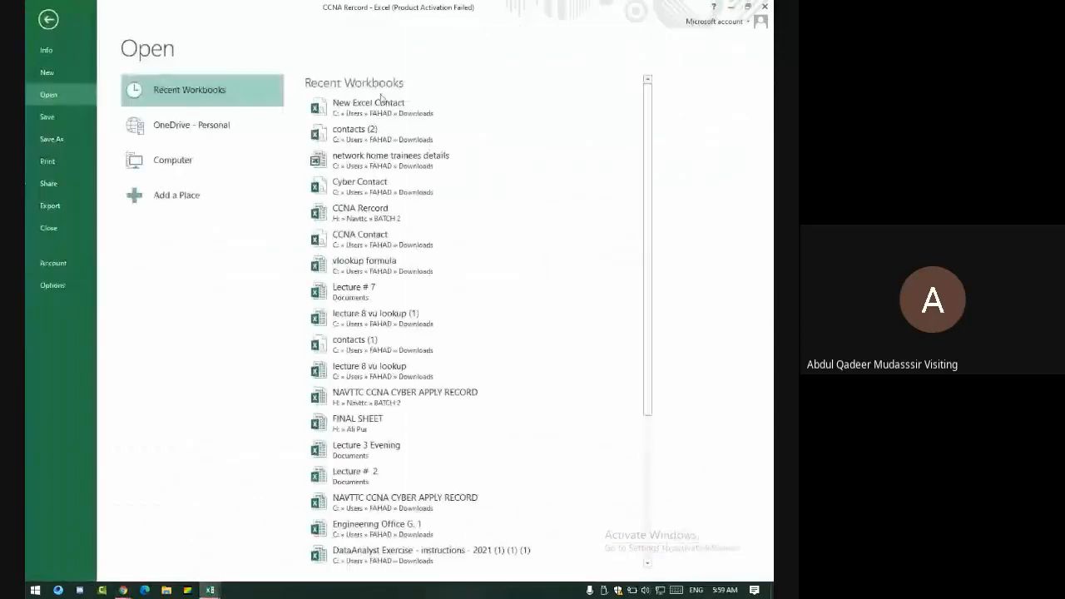
pyautogui.click(355, 126)
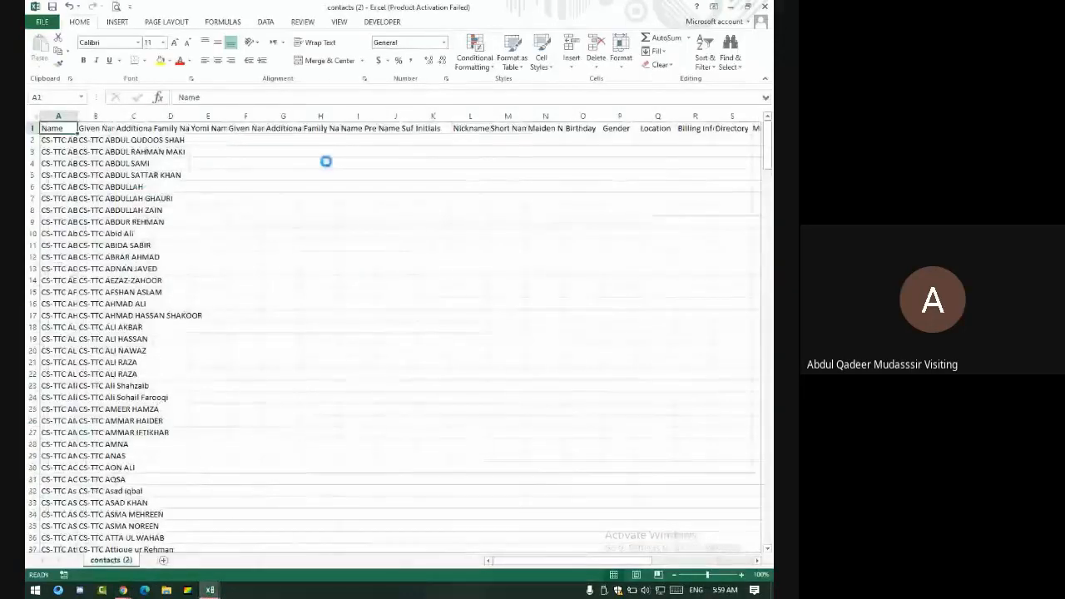
pyautogui.hotkey('ctrl', 'o')
pyautogui.click(383, 141)
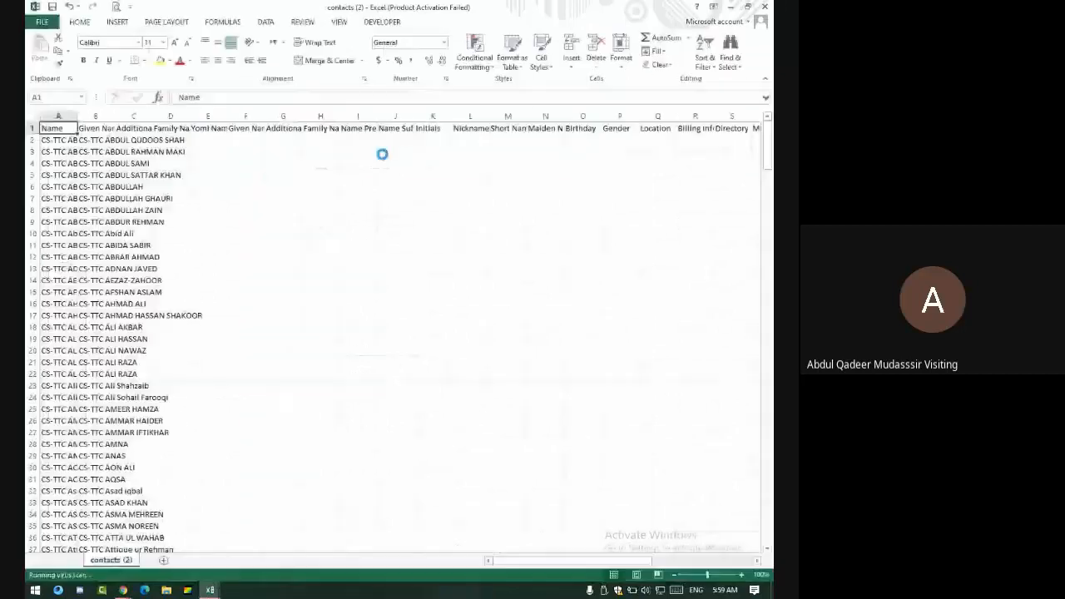
# Enter =CONCATENATE("Excel New ",A2) in cell C2 and fill it down for all the names
pyautogui.click(59, 139)
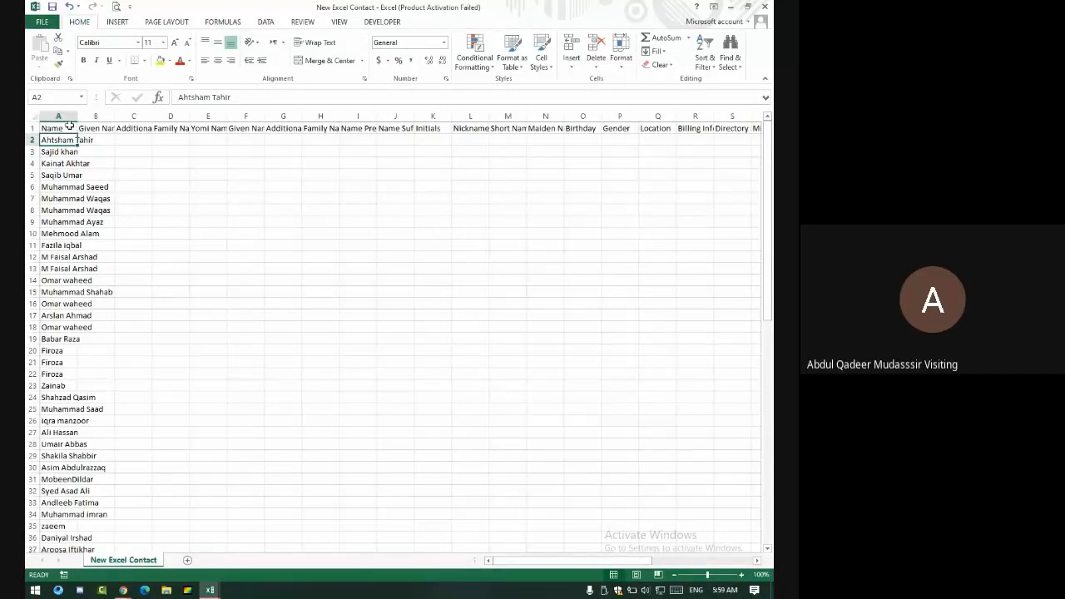
pyautogui.click(122, 138)
pyautogui.write('=concatenat')
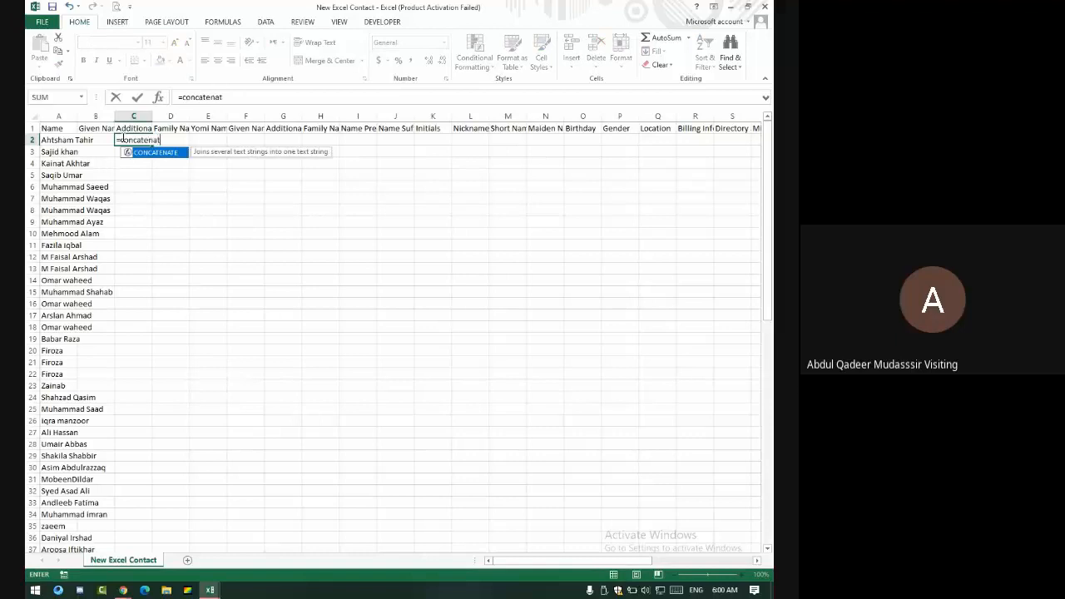
pyautogui.write('e(')
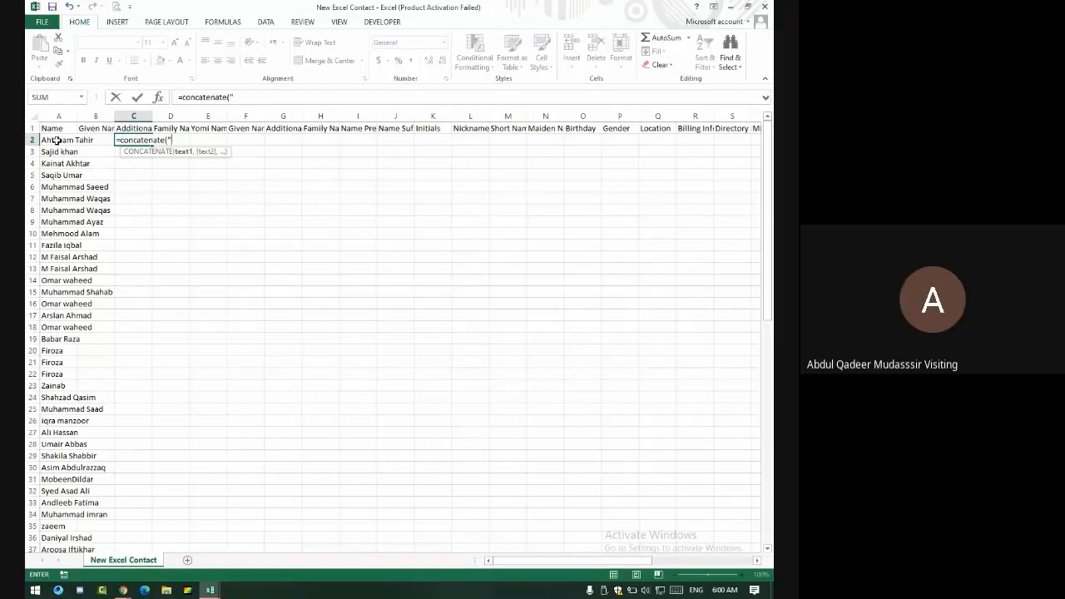
pyautogui.write('Excel New')
pyautogui.write('",')
pyautogui.click(47, 141)
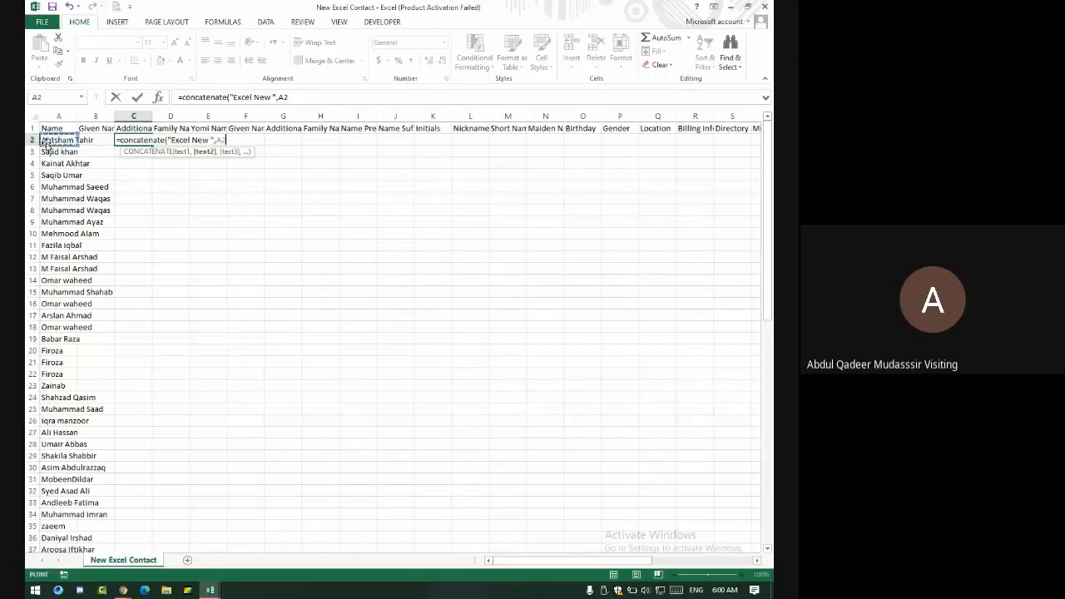
pyautogui.press('Return')
pyautogui.click(138, 139)
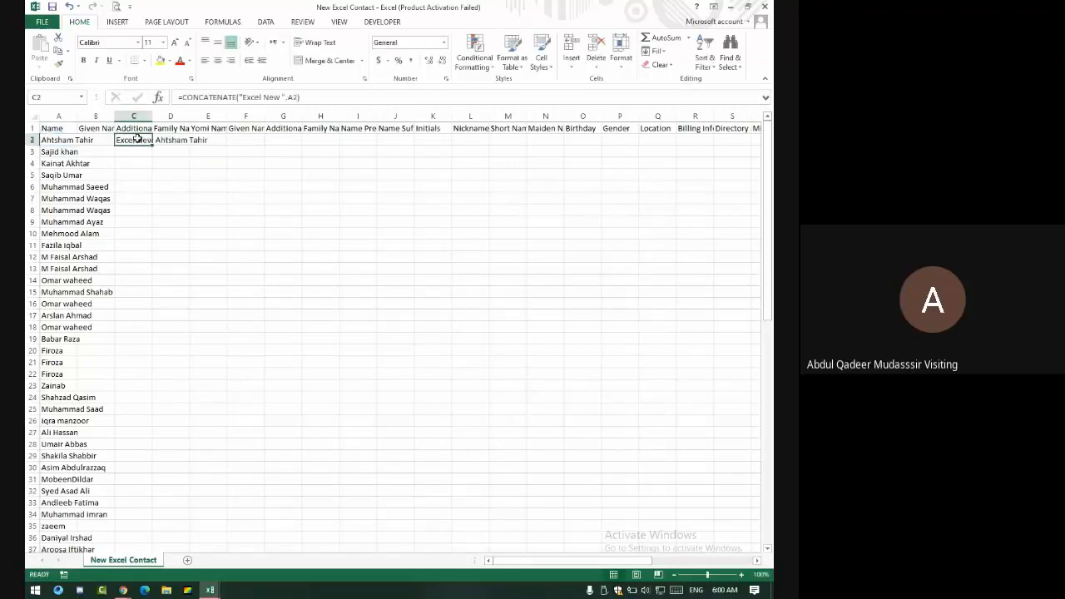
pyautogui.doubleClick(154, 146)
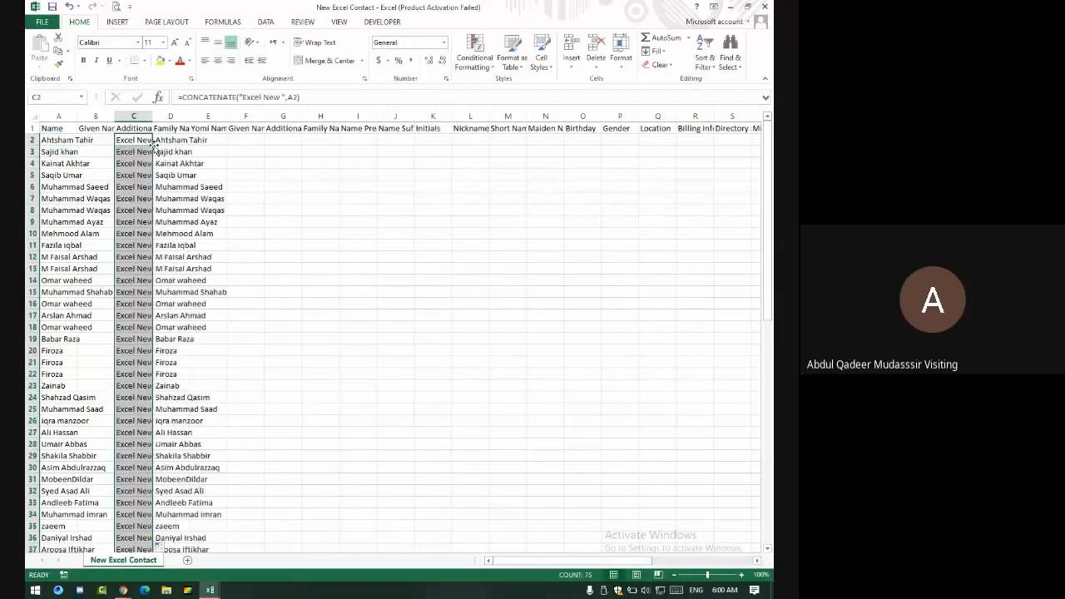
# Copy the prefixed names from column C and paste them as values over the Name column starting at A2
pyautogui.scroll(-16, 150, 204)
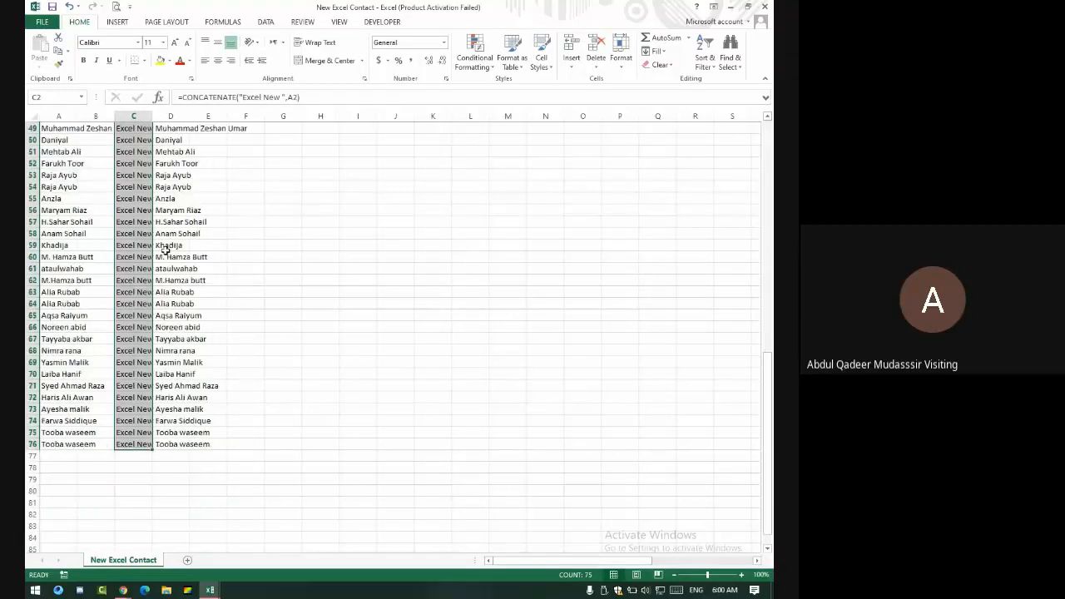
pyautogui.hotkey('ctrl', 'c')
pyautogui.scroll(16, 166, 245)
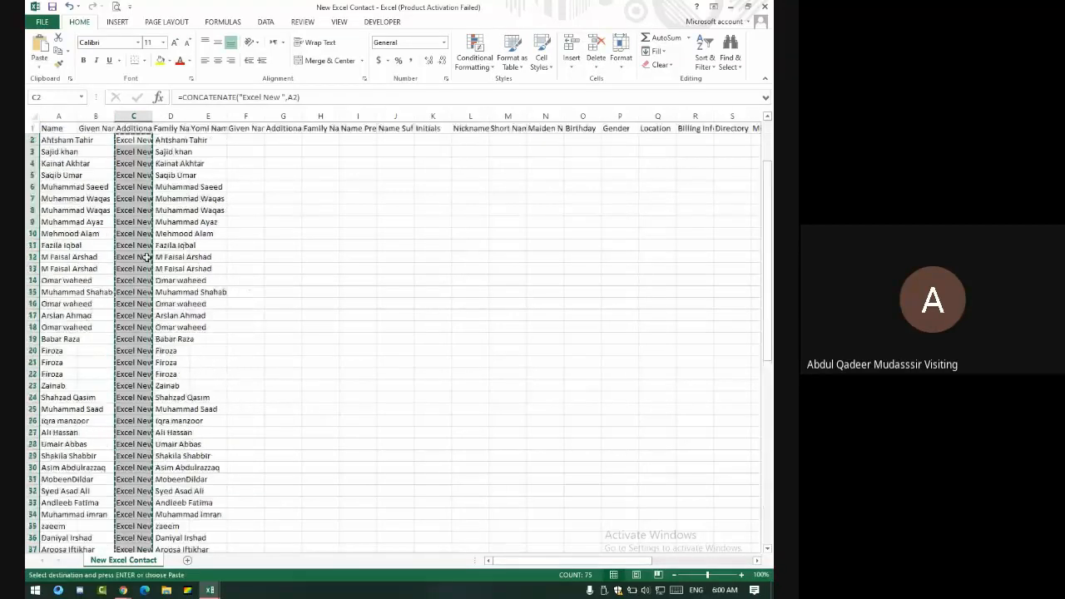
pyautogui.click(69, 143)
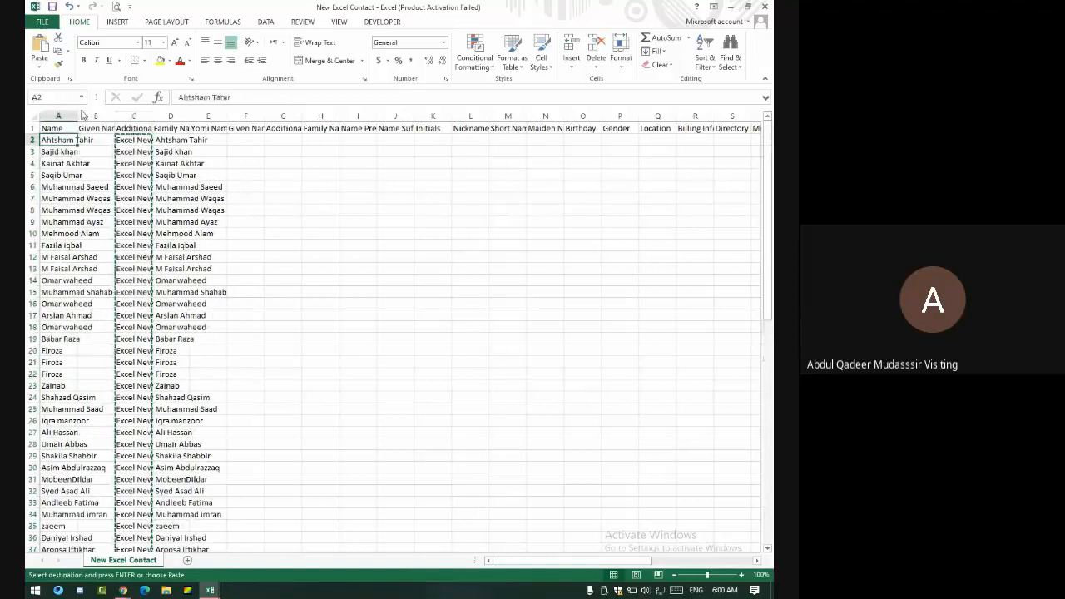
pyautogui.click(39, 64)
pyautogui.click(53, 144)
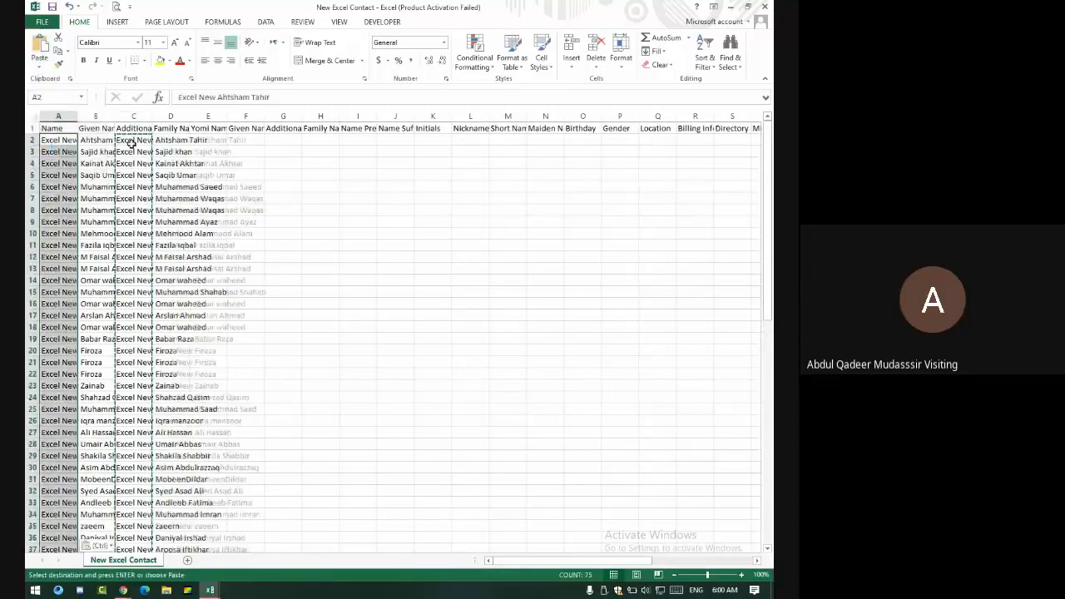
# Clear the helper formulas in column C from C2 down to the last filled row
pyautogui.moveTo(133, 140); pyautogui.dragTo(134, 193)
pyautogui.rightClick(134, 194)
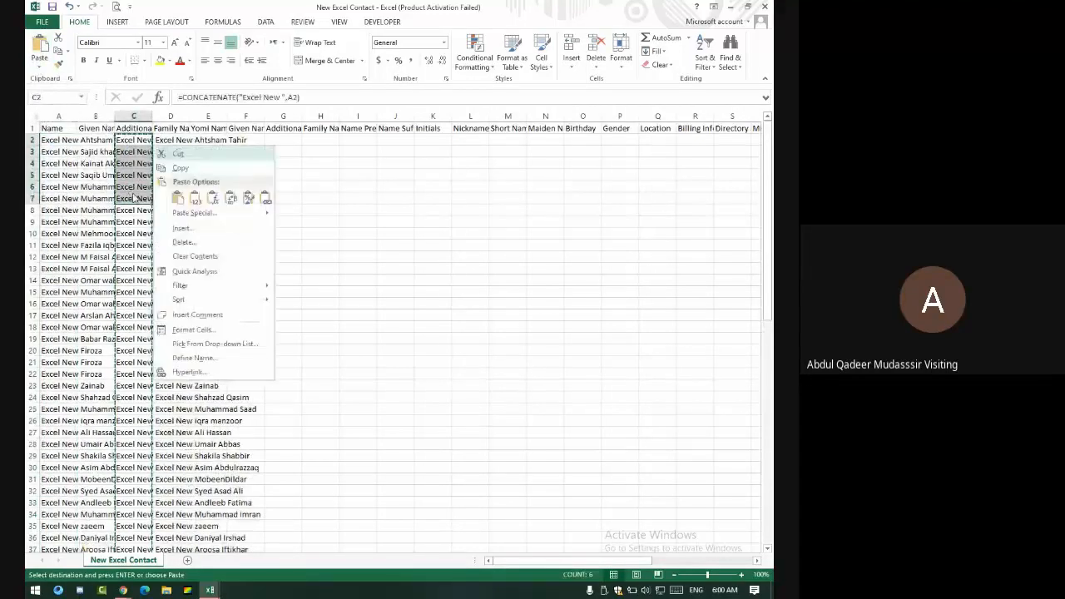
pyautogui.press('Down')
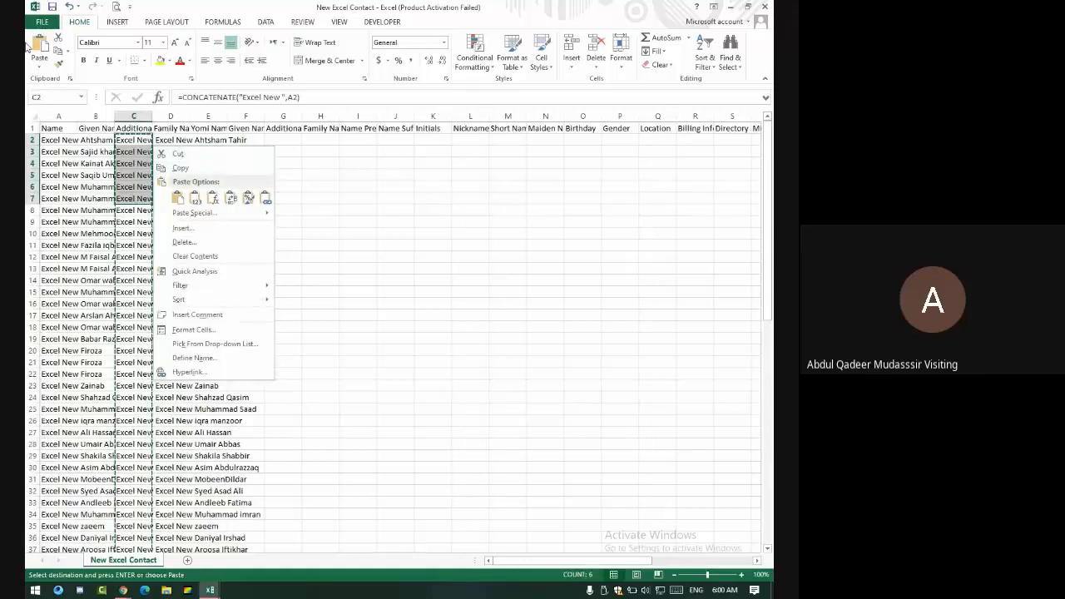
pyautogui.click(131, 141)
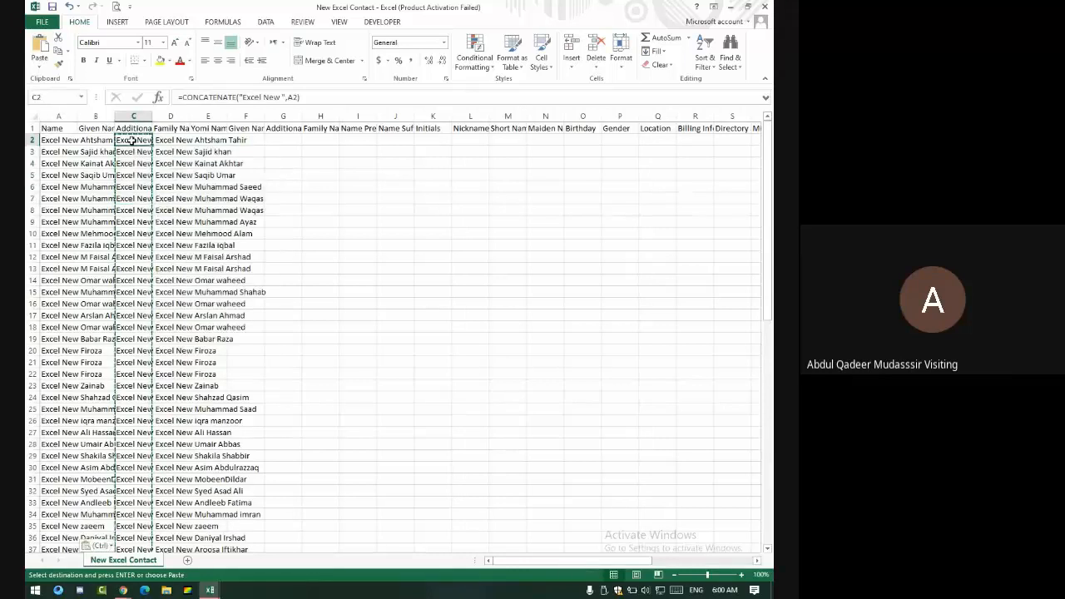
pyautogui.hotkey('ctrl', 'shift', 'Down')
pyautogui.press('Delete')
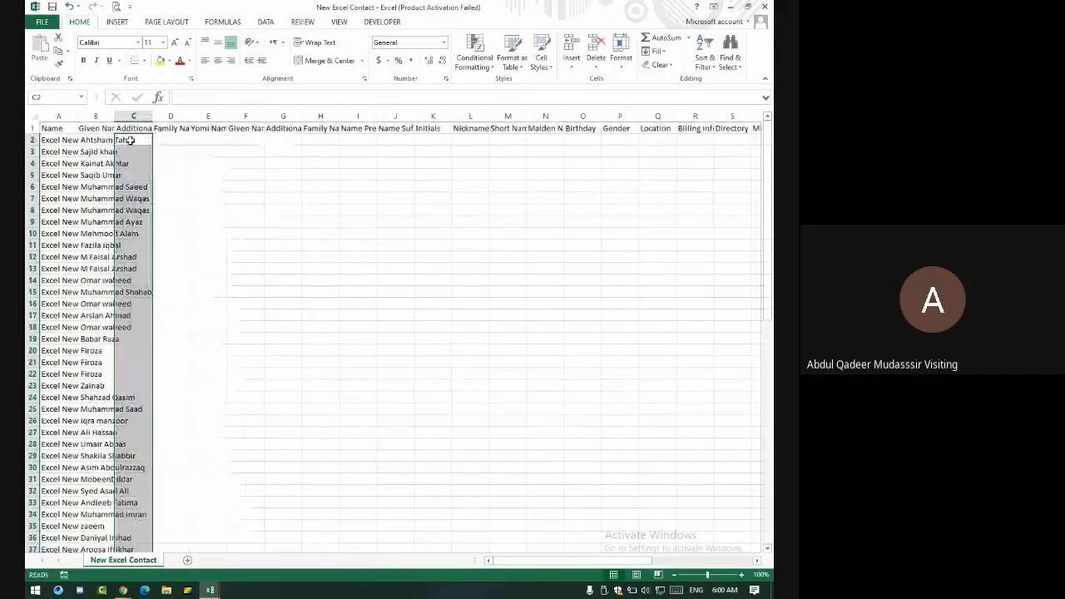
# Save the New Excel Contact workbook in CSV format and close it, keeping the changes
pyautogui.hotkey('ctrl', 's')
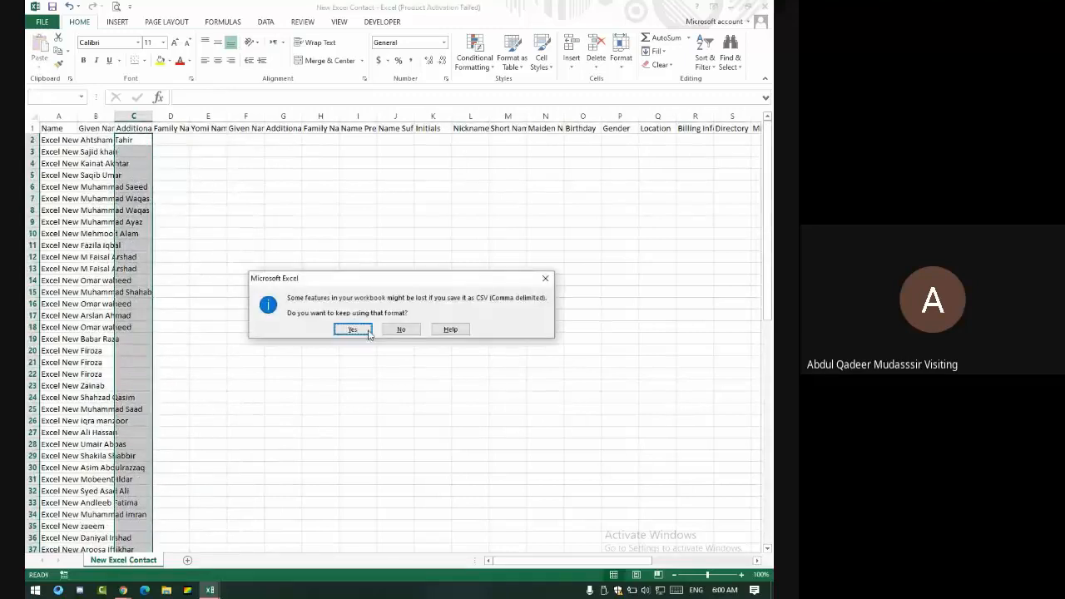
pyautogui.click(366, 328)
pyautogui.click(765, 6)
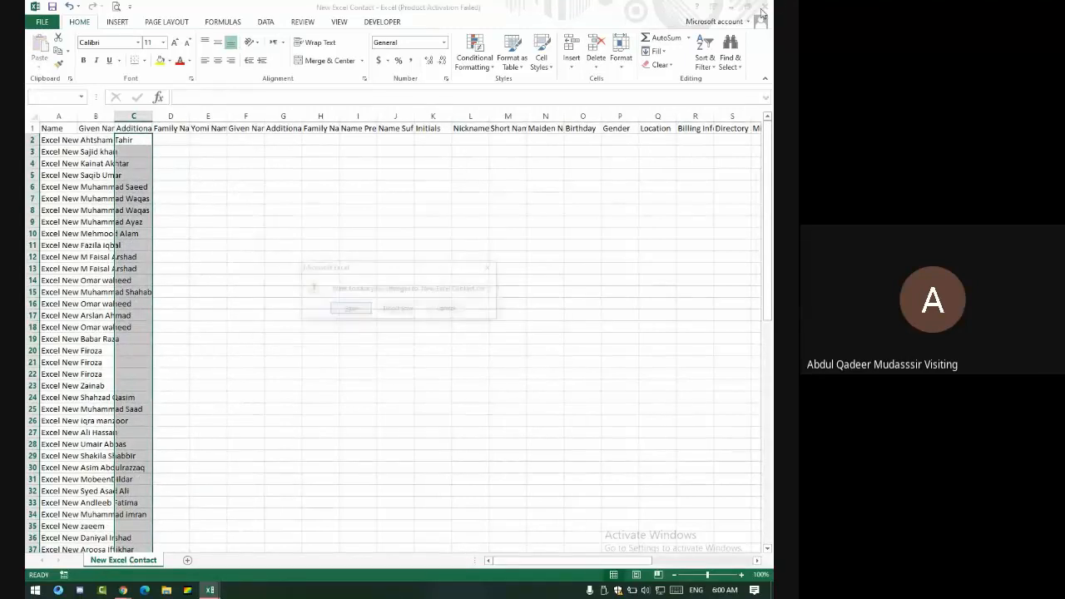
pyautogui.click(361, 310)
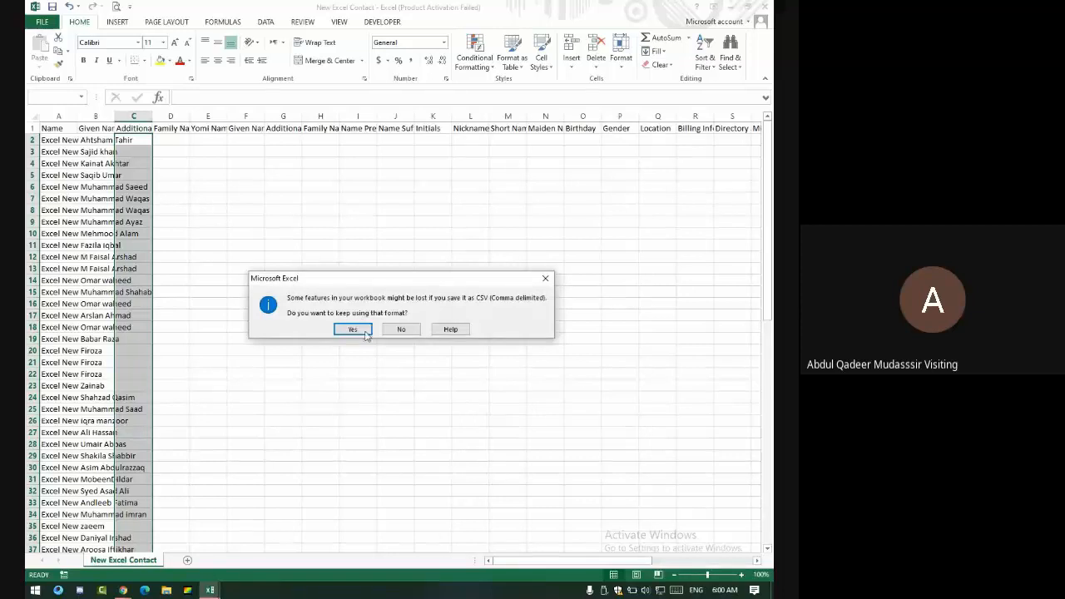
pyautogui.click(353, 329)
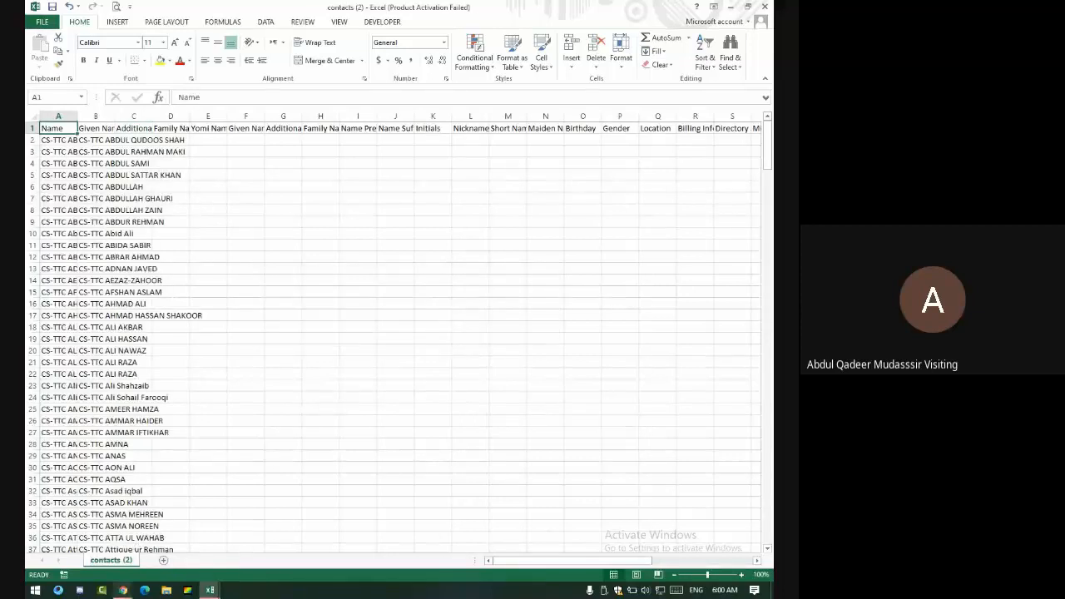
# Switch to Google Contacts in the browser and create a label named "Free Excel New"
pyautogui.hotkey('alt', 'Tab')
pyautogui.scroll(-5, 83, 449)
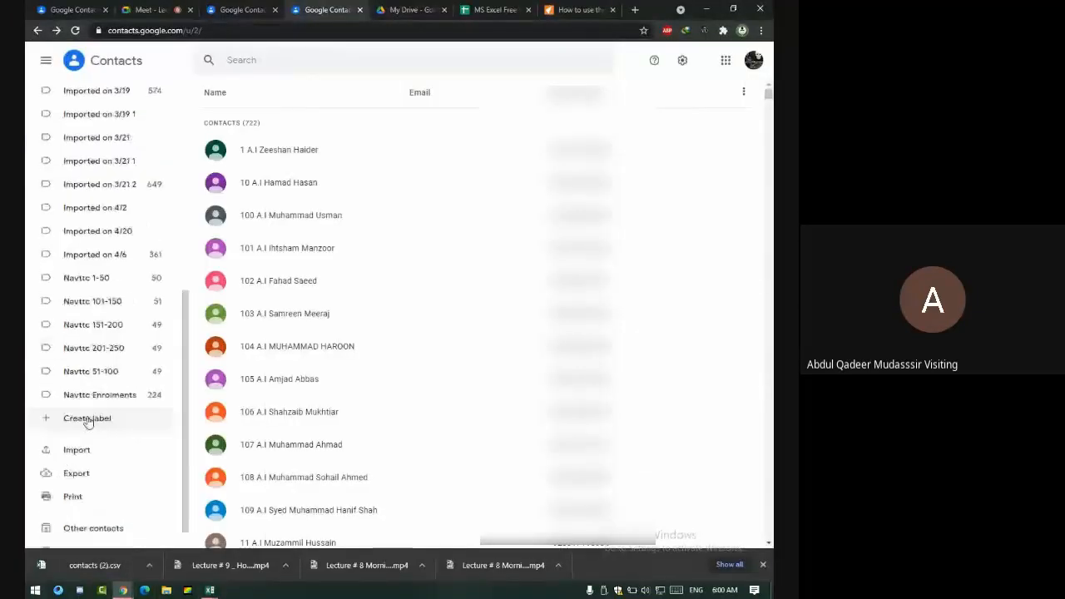
pyautogui.click(86, 391)
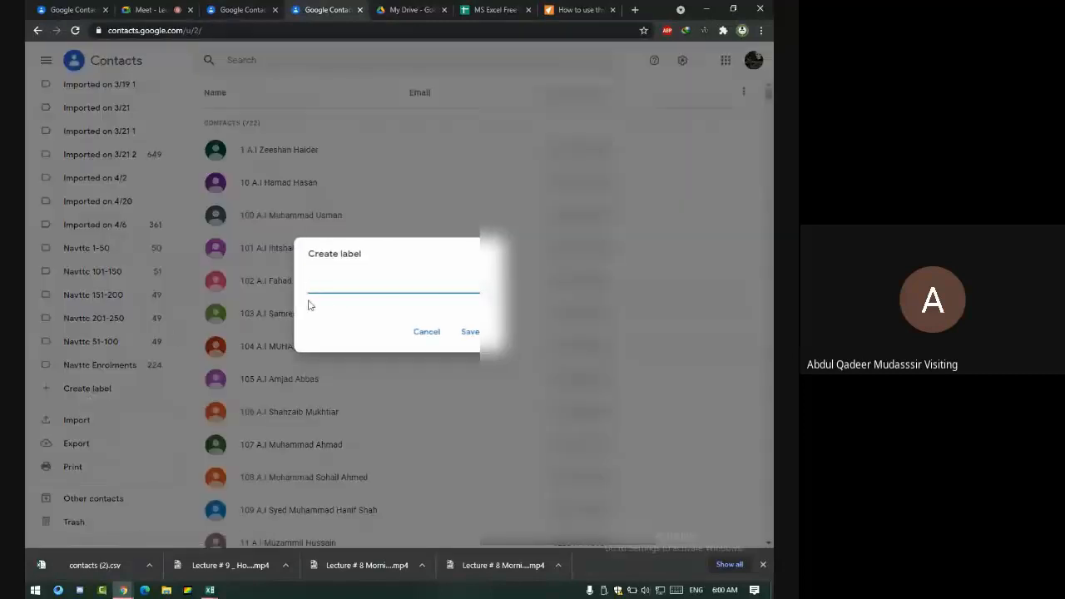
pyautogui.write('Free Exel')
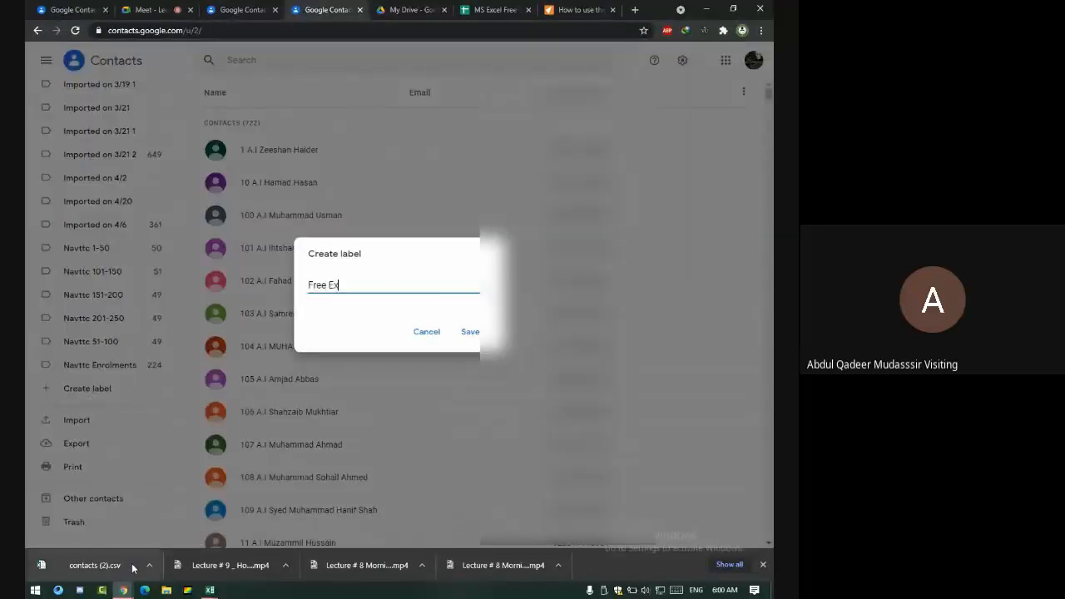
pyautogui.press('BackSpace')
pyautogui.press('BackSpace')
pyautogui.press('BackSpace')
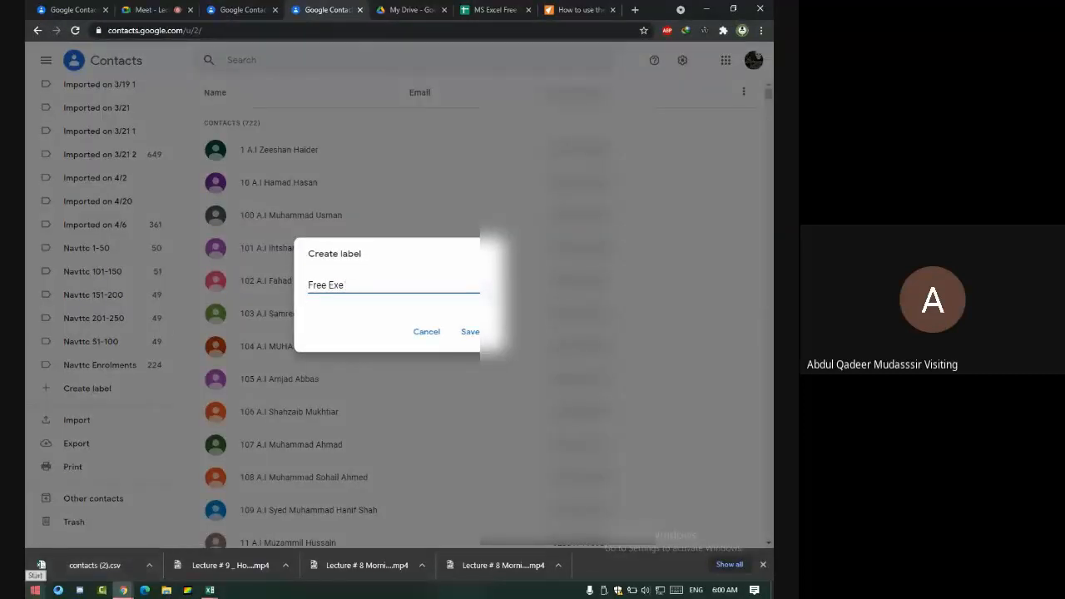
pyautogui.write('cel New')
pyautogui.press('Return')
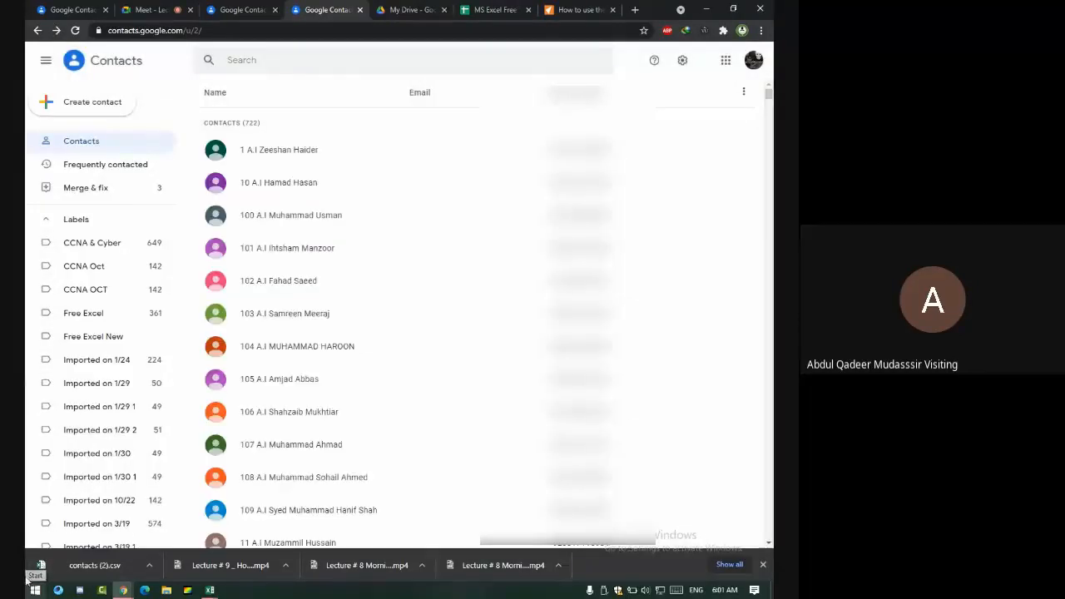
# Import New Excel Contact.csv into Google Contacts under the Free Excel New label and review the imported contacts
pyautogui.click(89, 336)
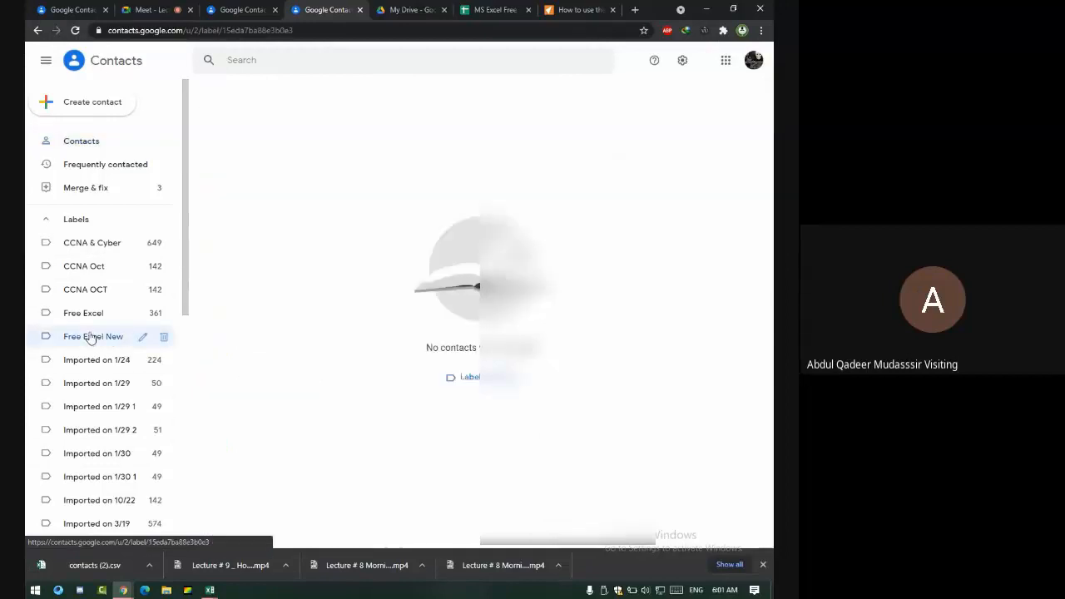
pyautogui.scroll(-6, 90, 336)
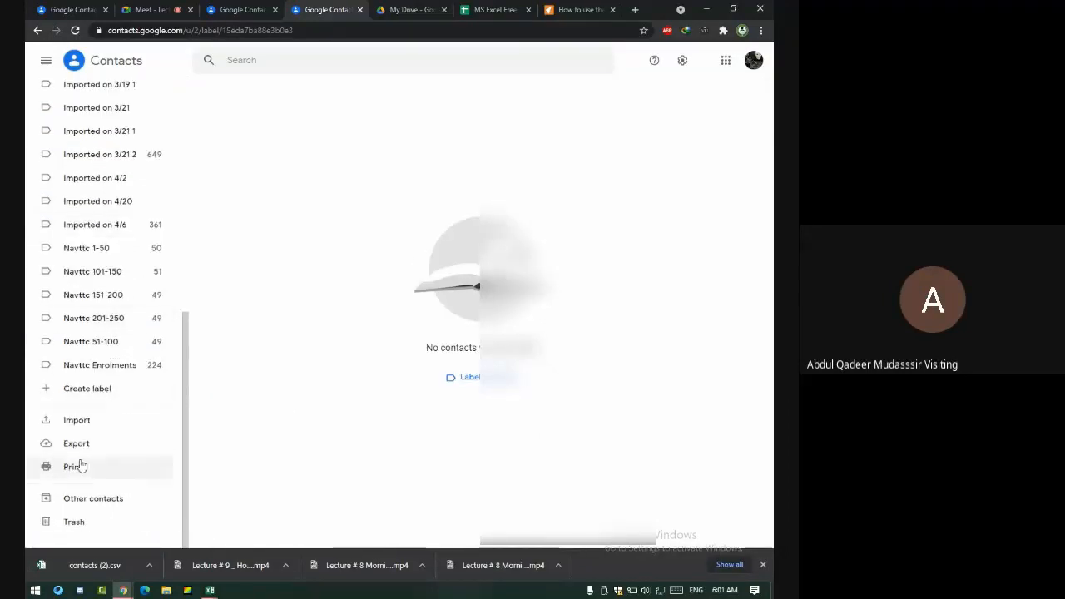
pyautogui.click(77, 422)
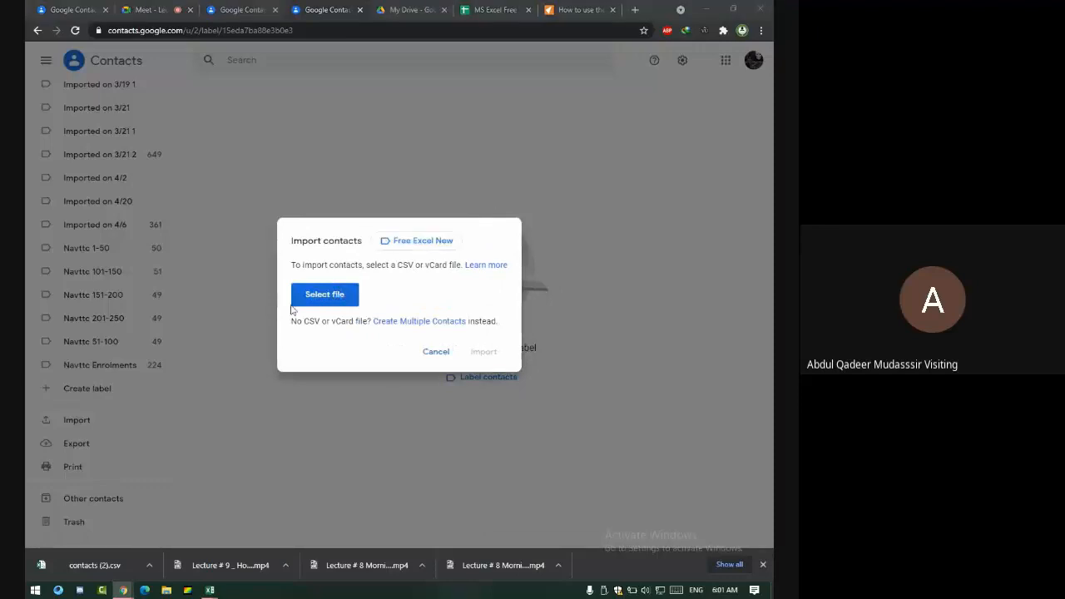
pyautogui.click(294, 304)
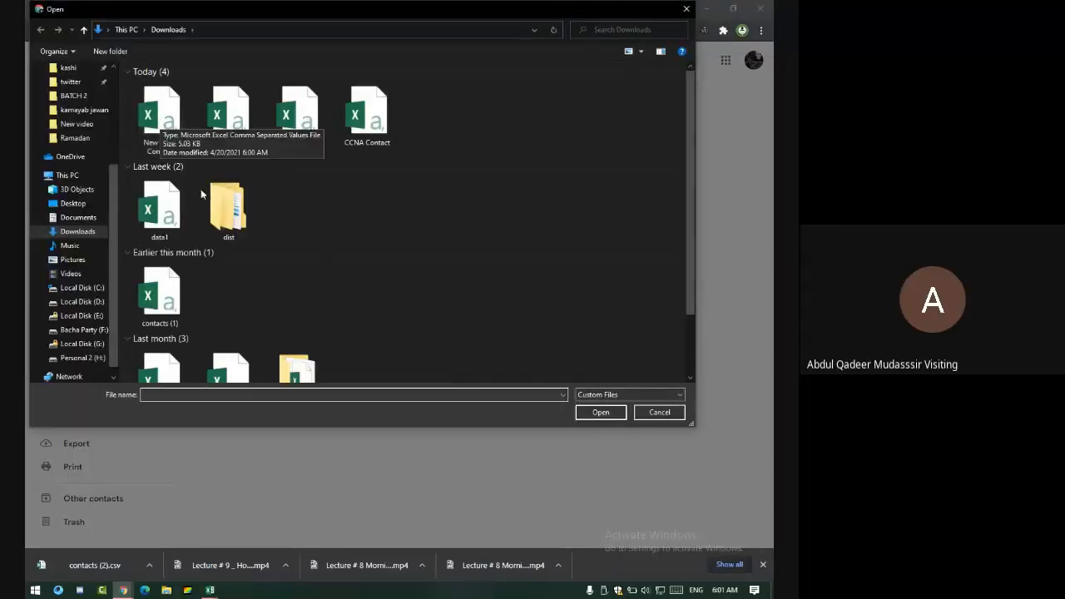
pyautogui.doubleClick(161, 113)
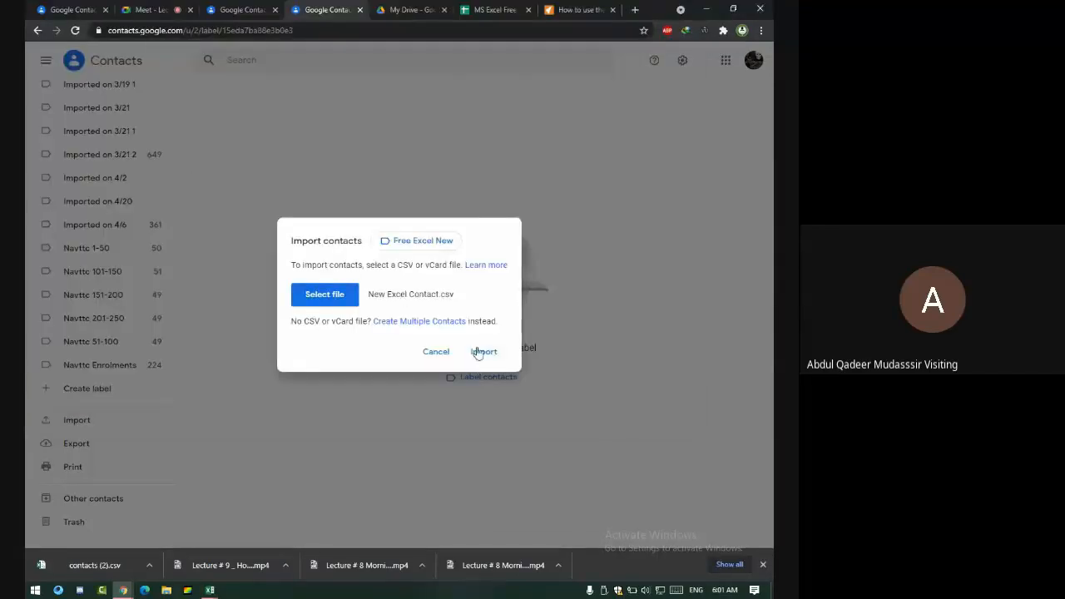
pyautogui.click(479, 352)
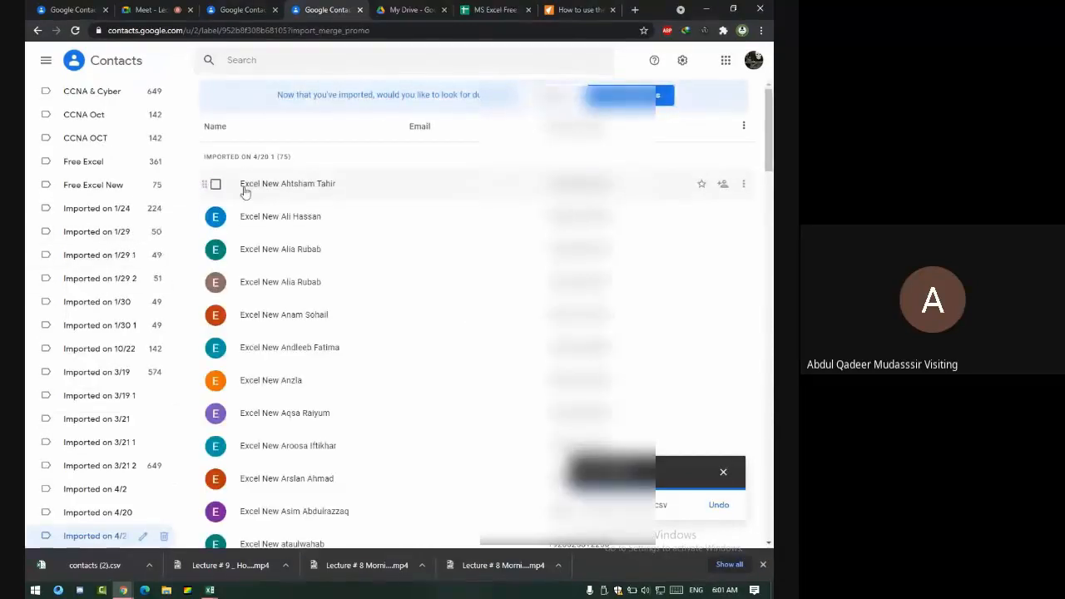
pyautogui.scroll(-3, 283, 310)
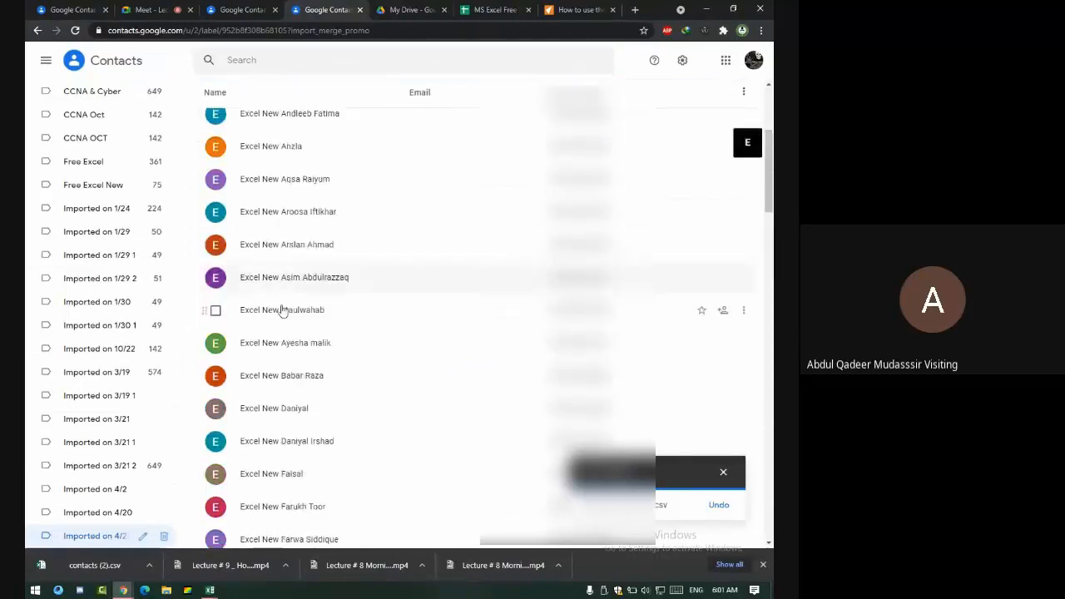
pyautogui.scroll(-15, 283, 311)
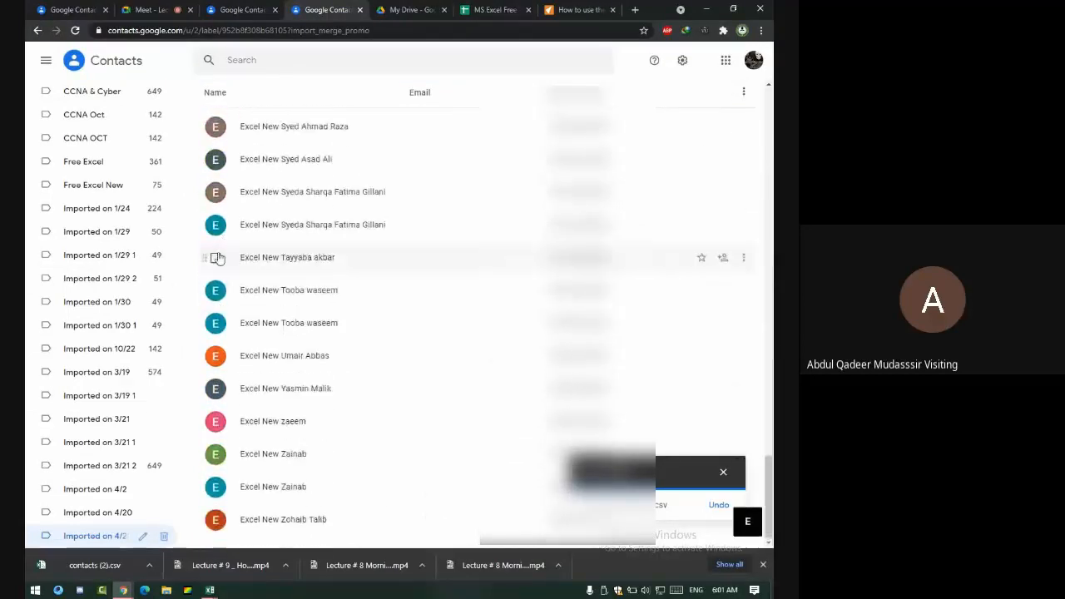
pyautogui.scroll(15, 237, 246)
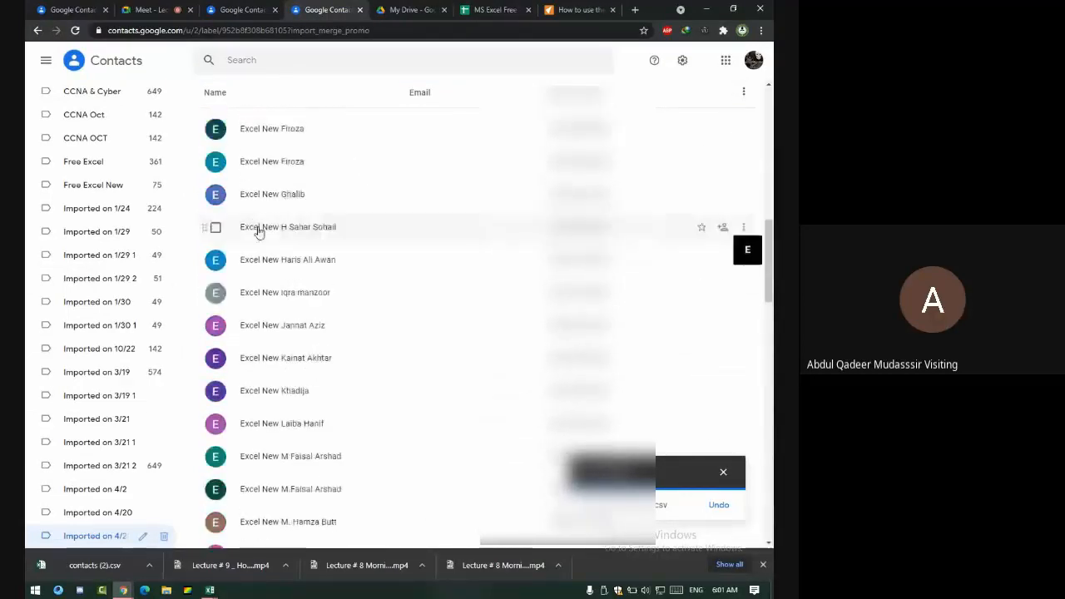
# Close the response spreadsheet, Google Drive and the two extra Google Contacts pages, and return to the Google Meet call
pyautogui.click(497, 9)
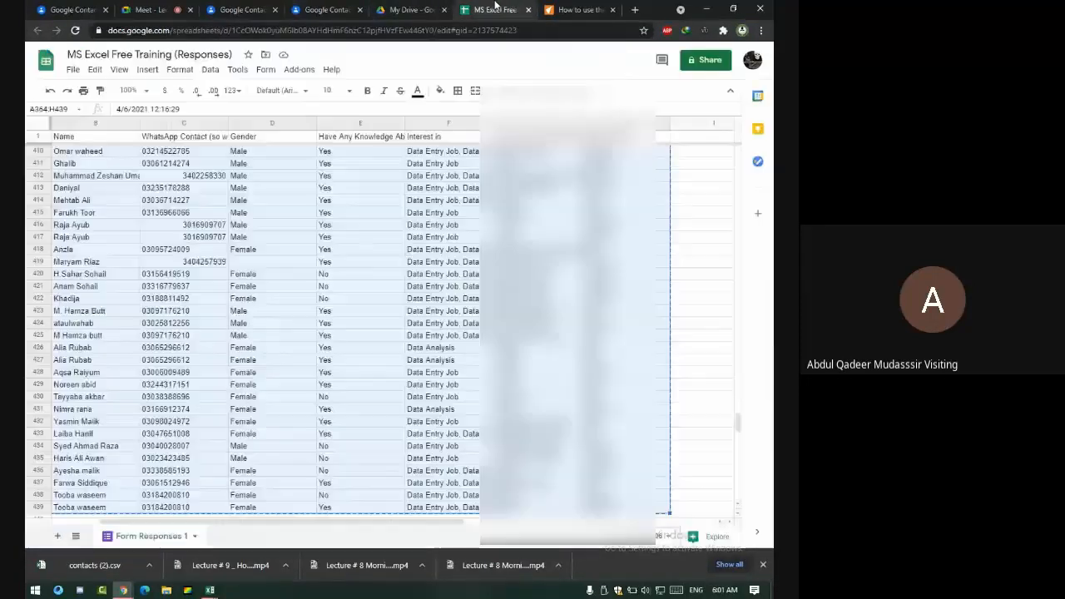
pyautogui.click(409, 7)
pyautogui.click(443, 10)
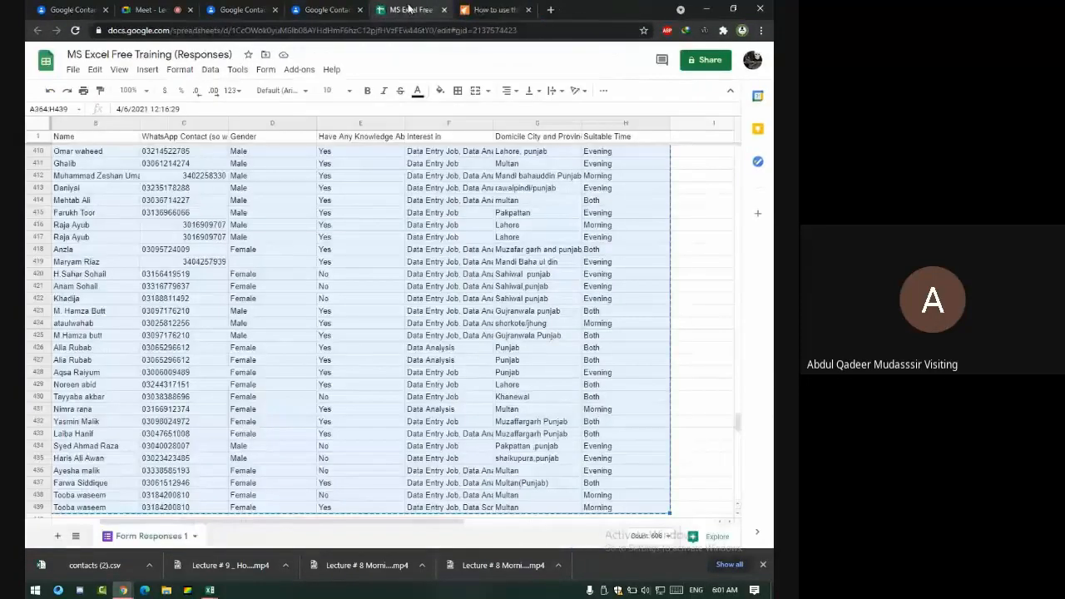
pyautogui.click(443, 9)
pyautogui.click(359, 9)
pyautogui.click(275, 10)
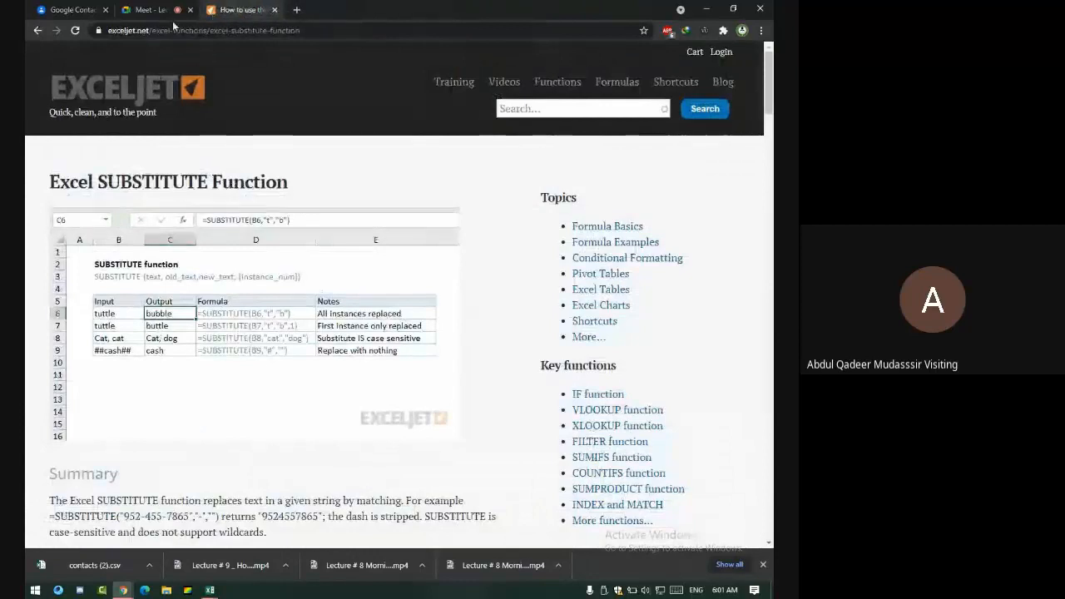
pyautogui.click(144, 10)
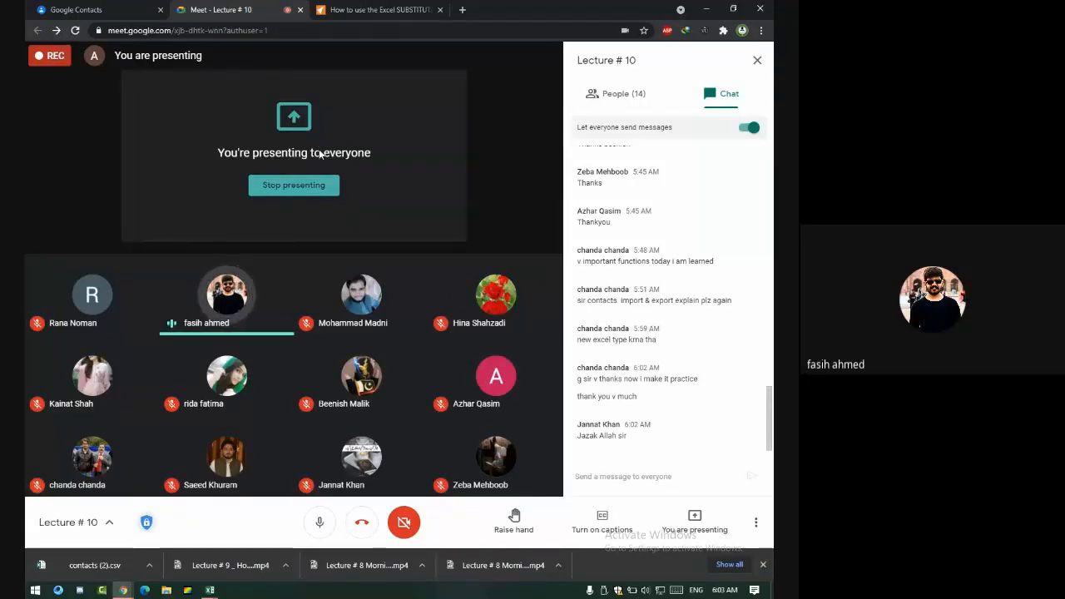
pyautogui.click(358, 7)
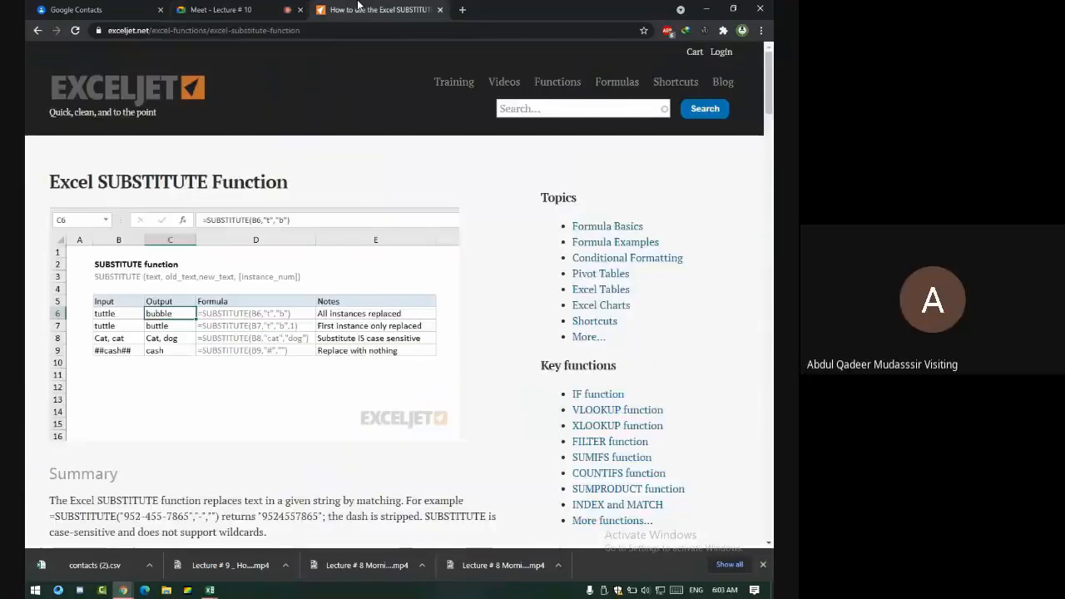
pyautogui.click(463, 10)
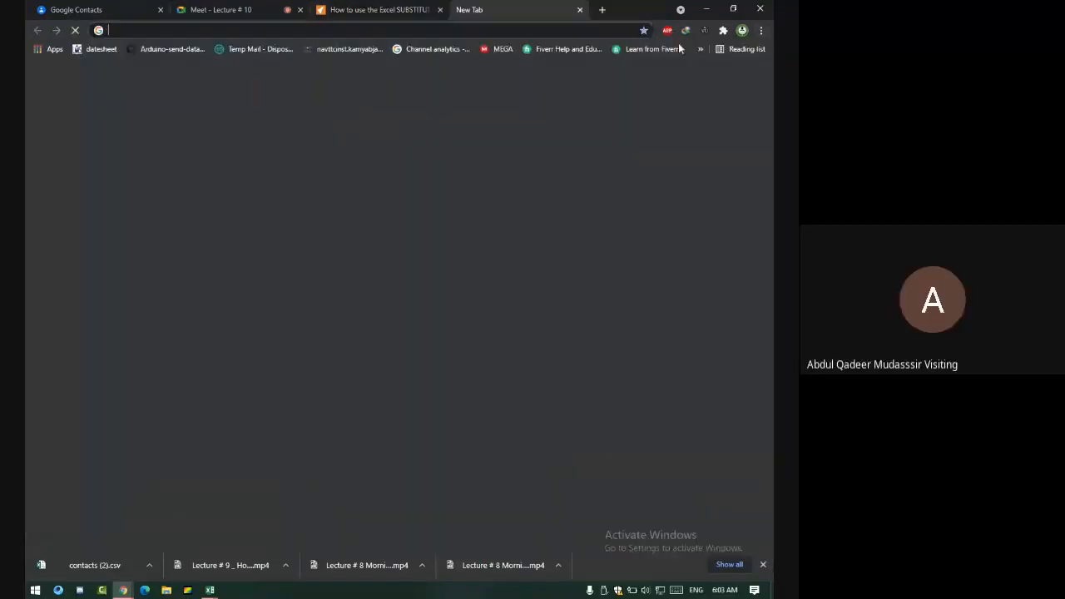
pyautogui.click(750, 81)
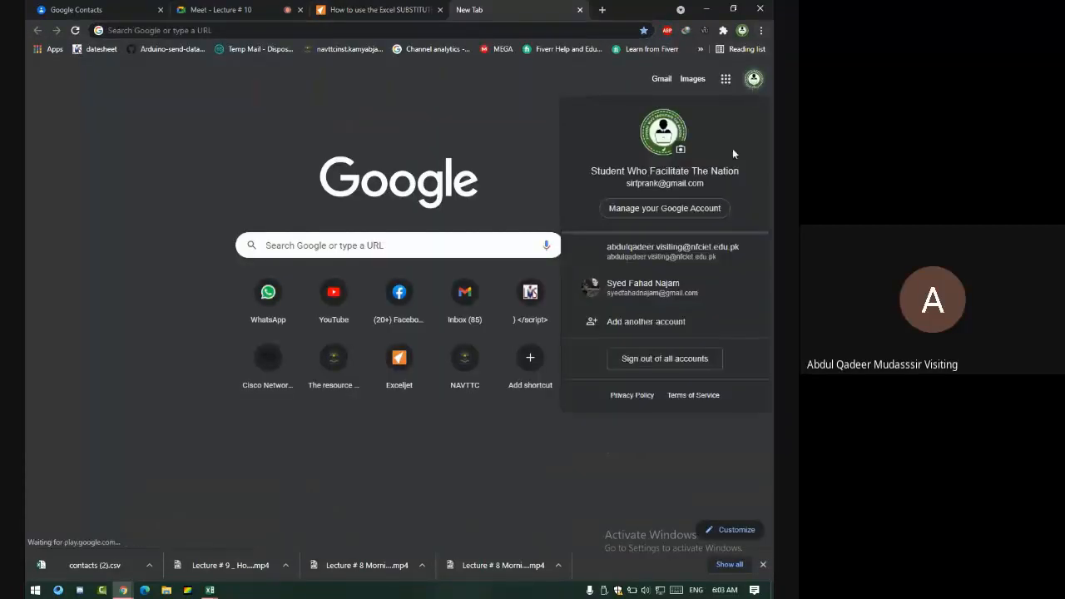
pyautogui.click(675, 244)
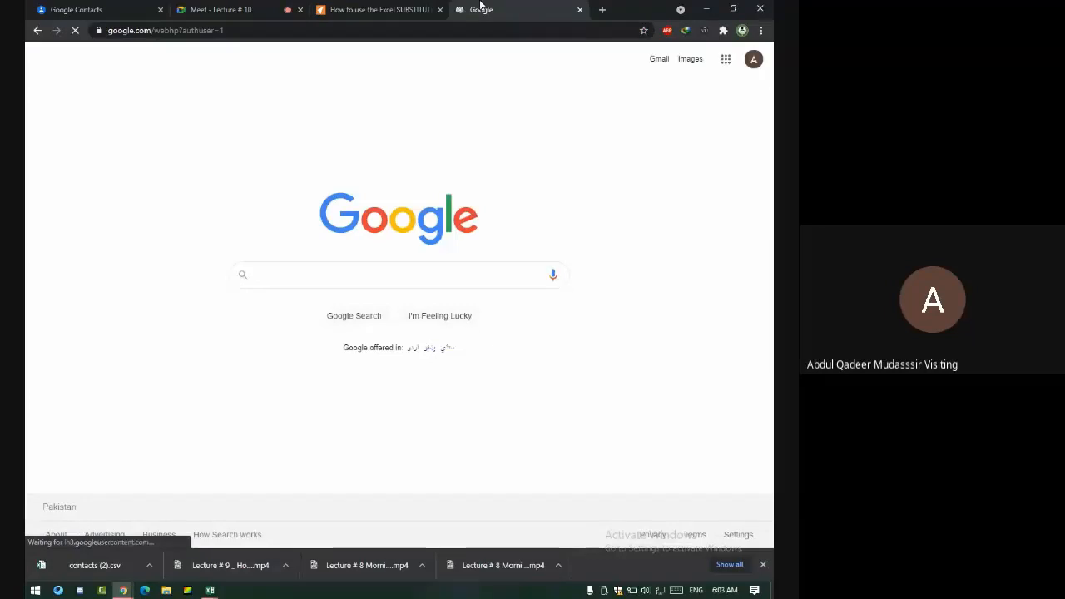
pyautogui.middleClick(487, 8)
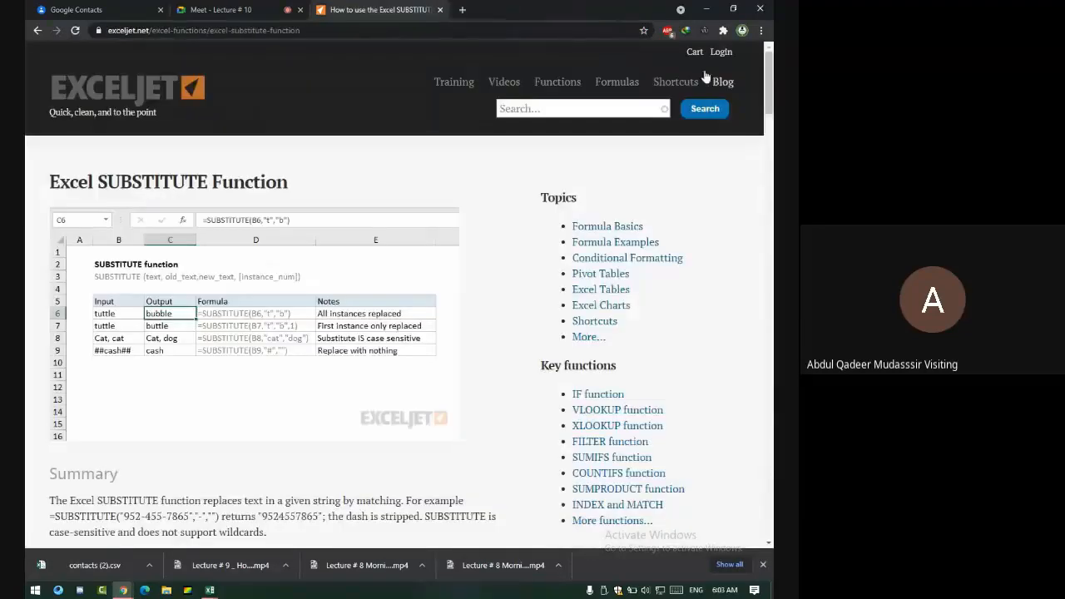
# Switch a new browser page to the personal Google account that holds the training files and open its Google Drive
pyautogui.click(463, 10)
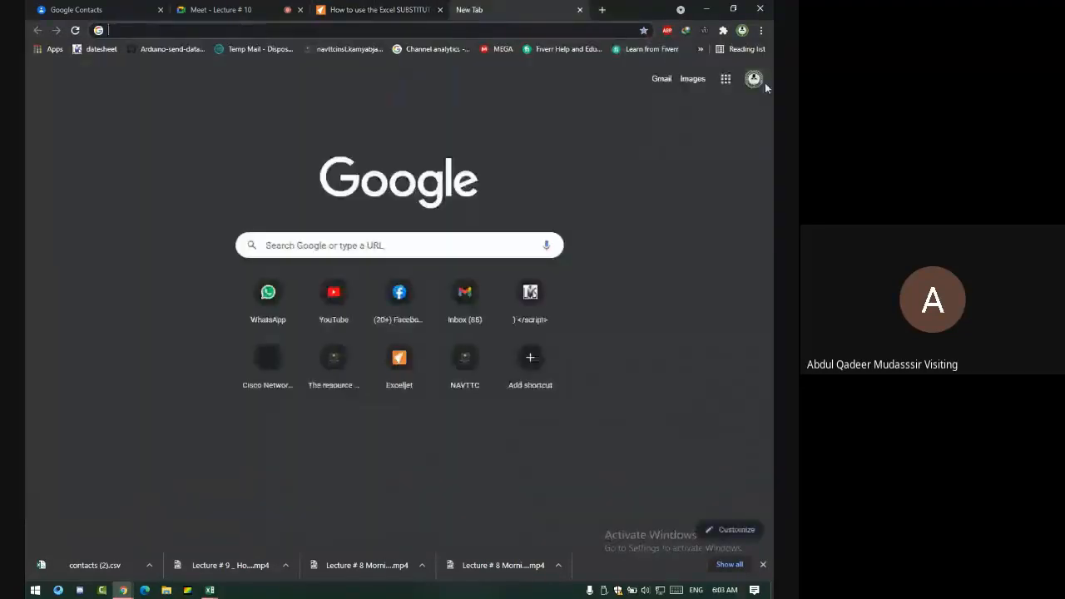
pyautogui.click(755, 80)
pyautogui.click(676, 287)
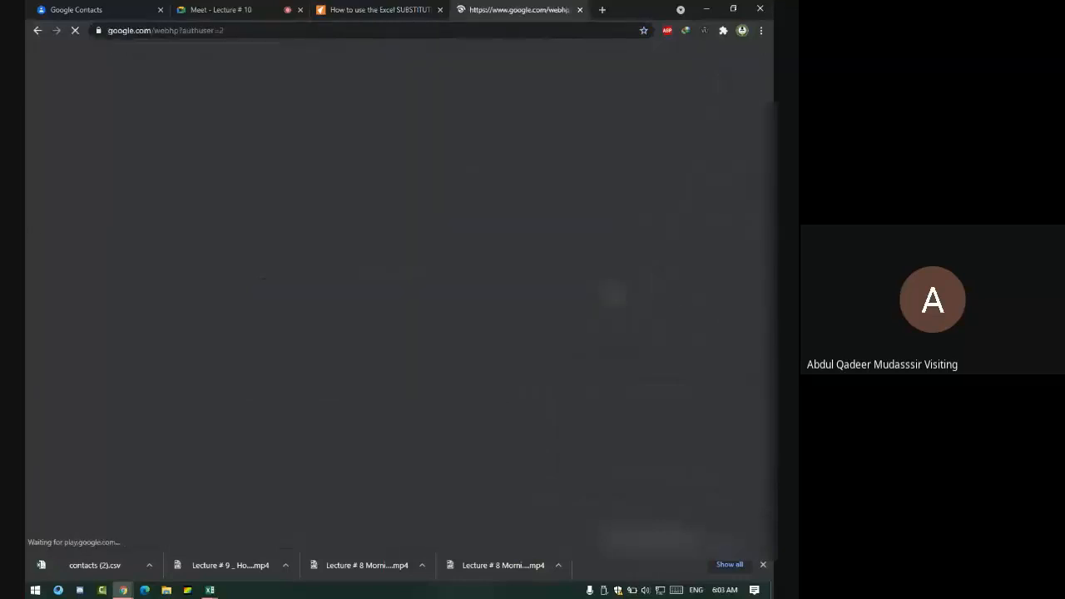
pyautogui.click(726, 60)
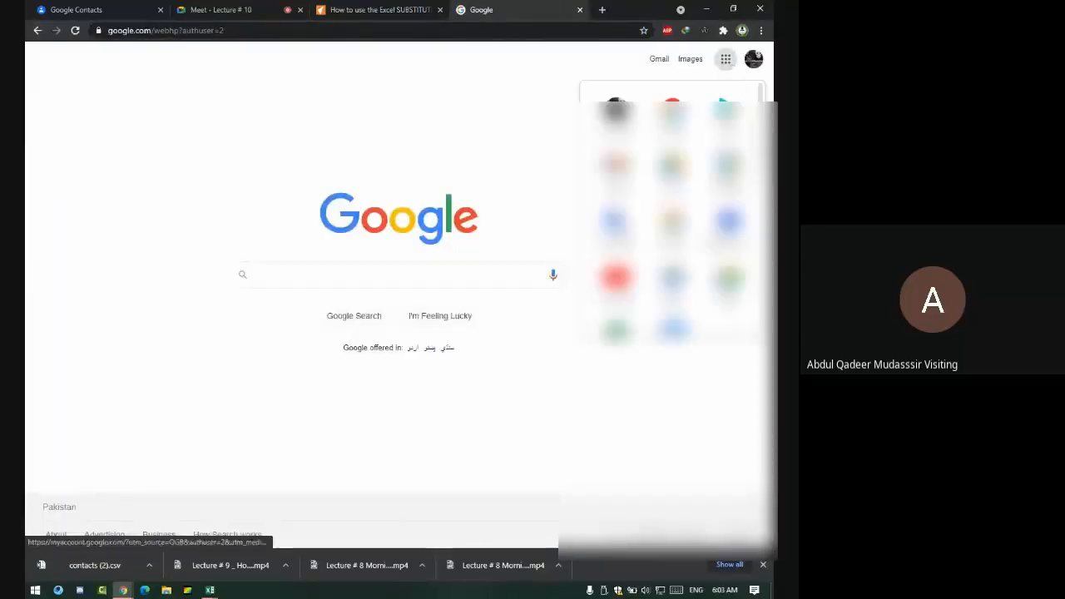
pyautogui.click(610, 173)
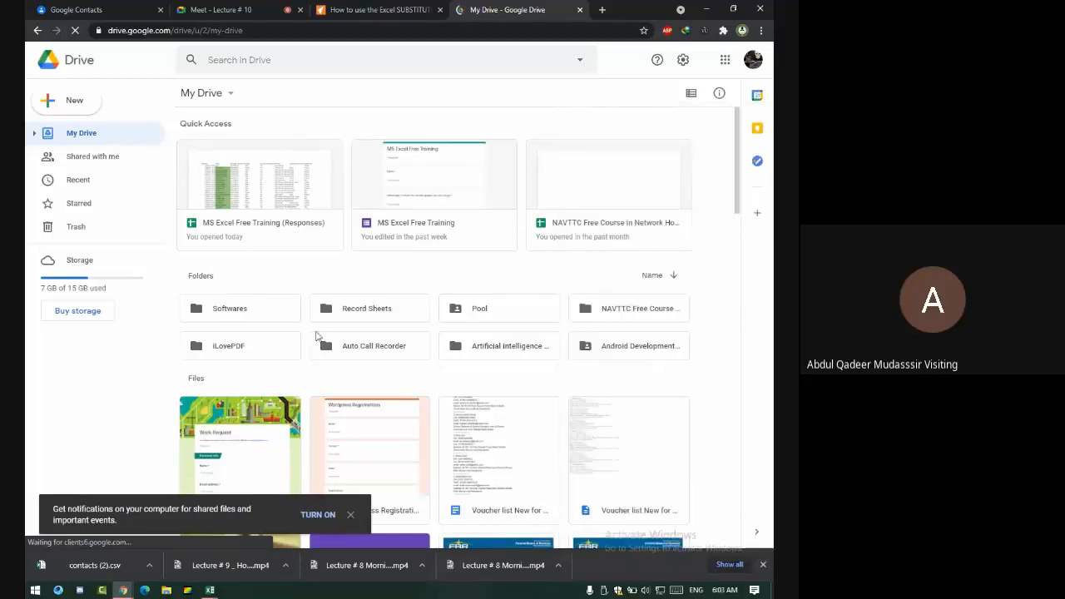
# Open the MS Excel Free Training form's responses and show the linked response spreadsheet, closing it again
pyautogui.click(448, 209)
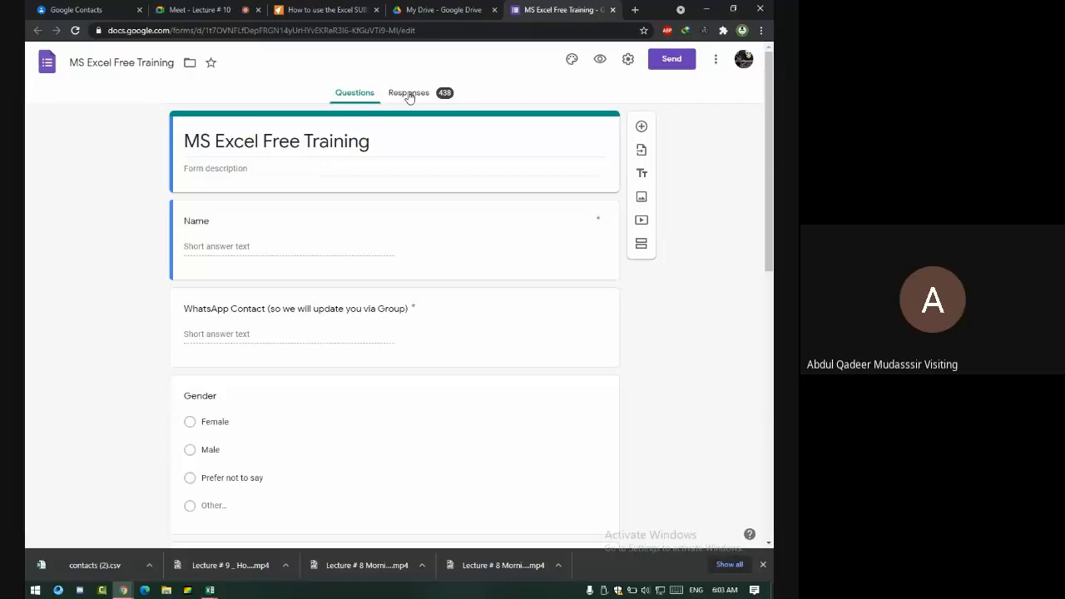
pyautogui.click(409, 94)
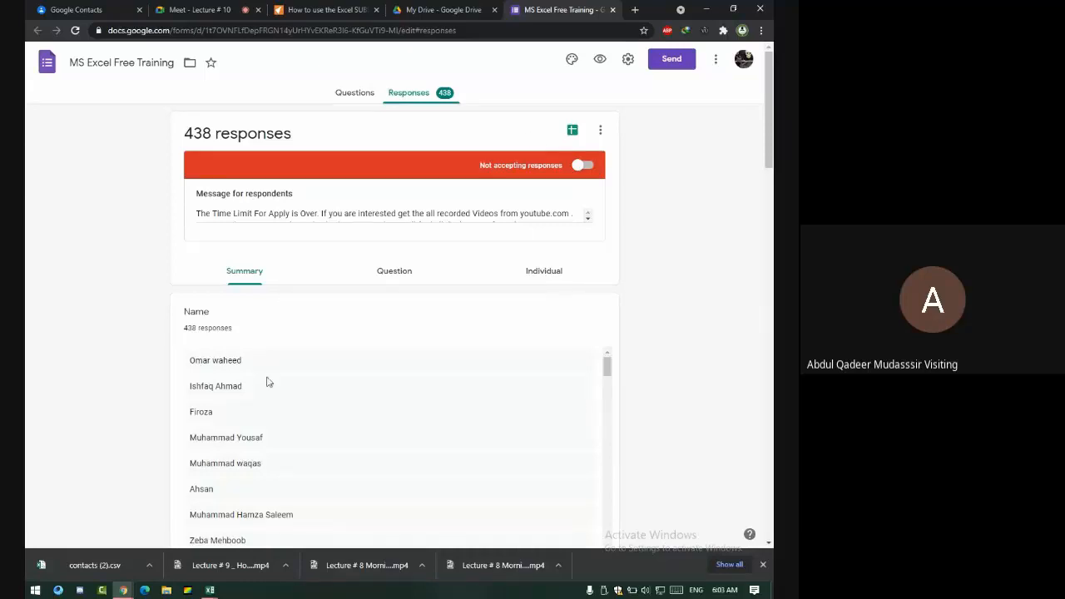
pyautogui.click(572, 133)
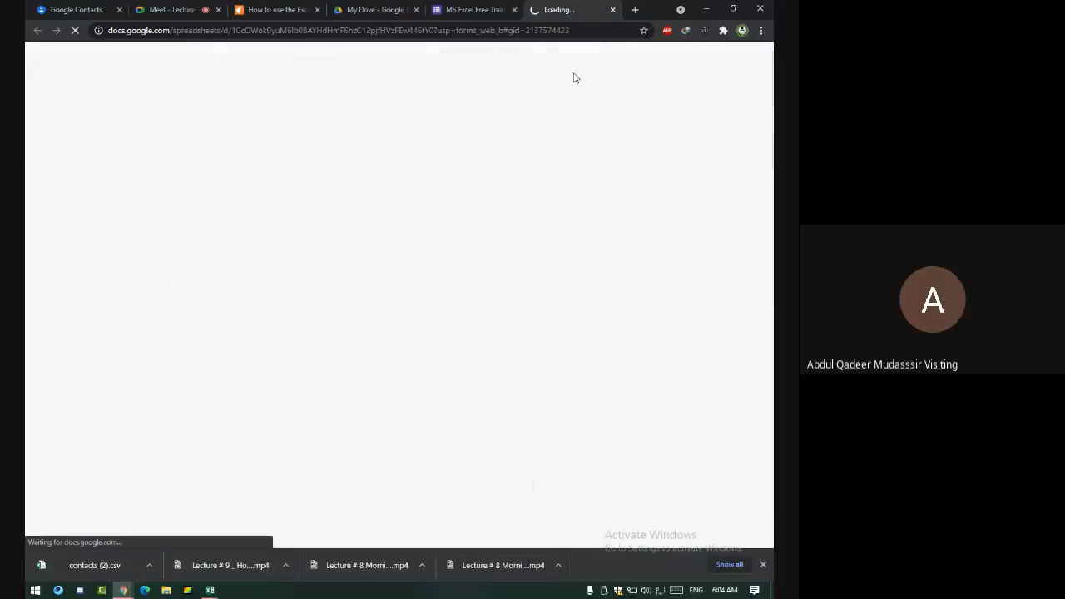
pyautogui.click(612, 10)
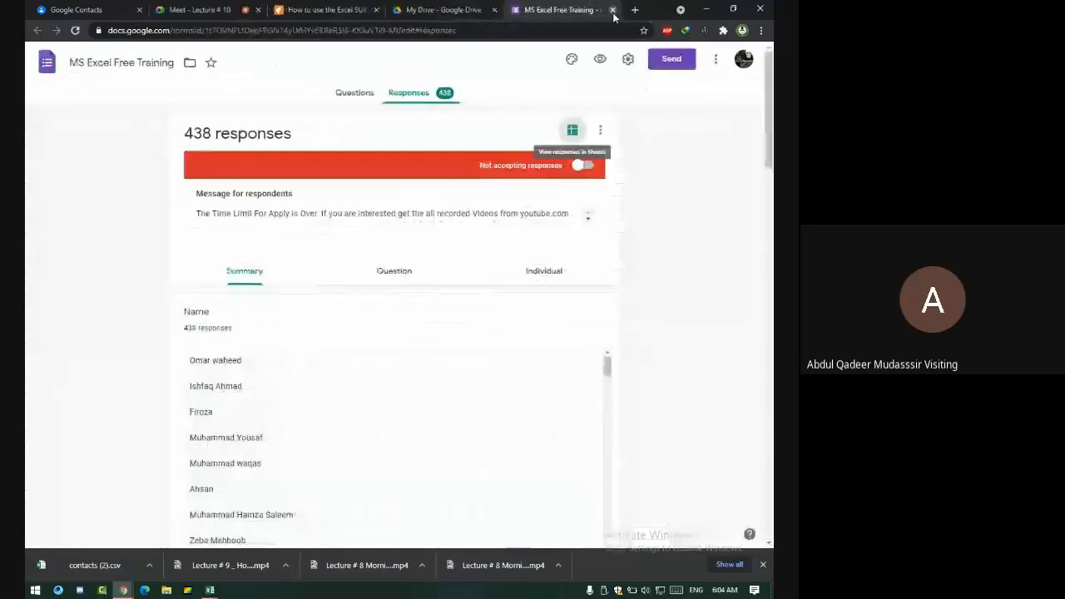
# Show the extra options for the form's responses, including the CSV download, and look through the submitted names
pyautogui.click(598, 132)
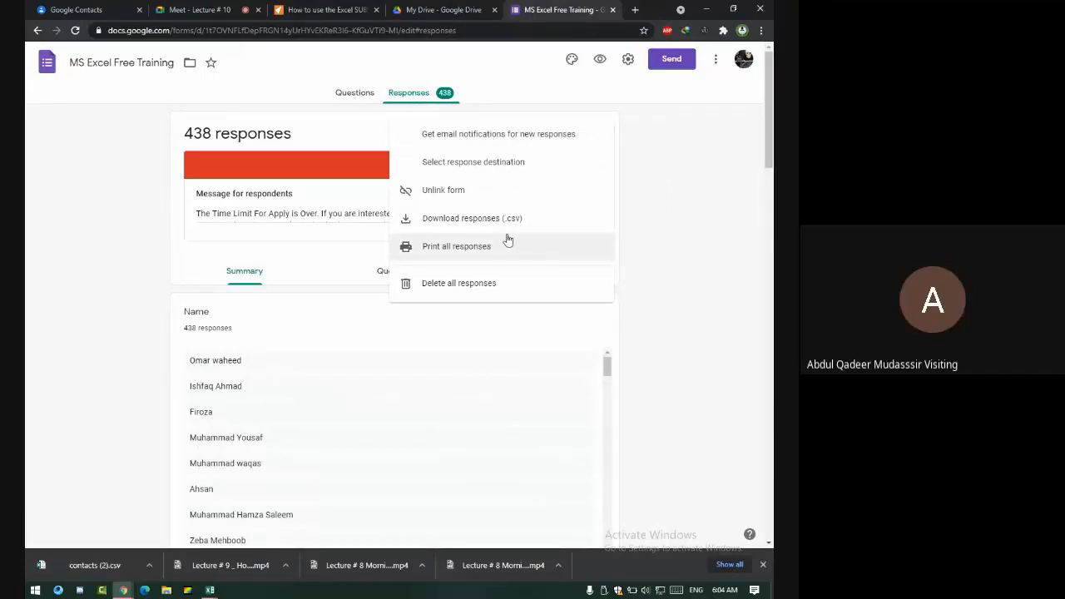
pyautogui.click(681, 221)
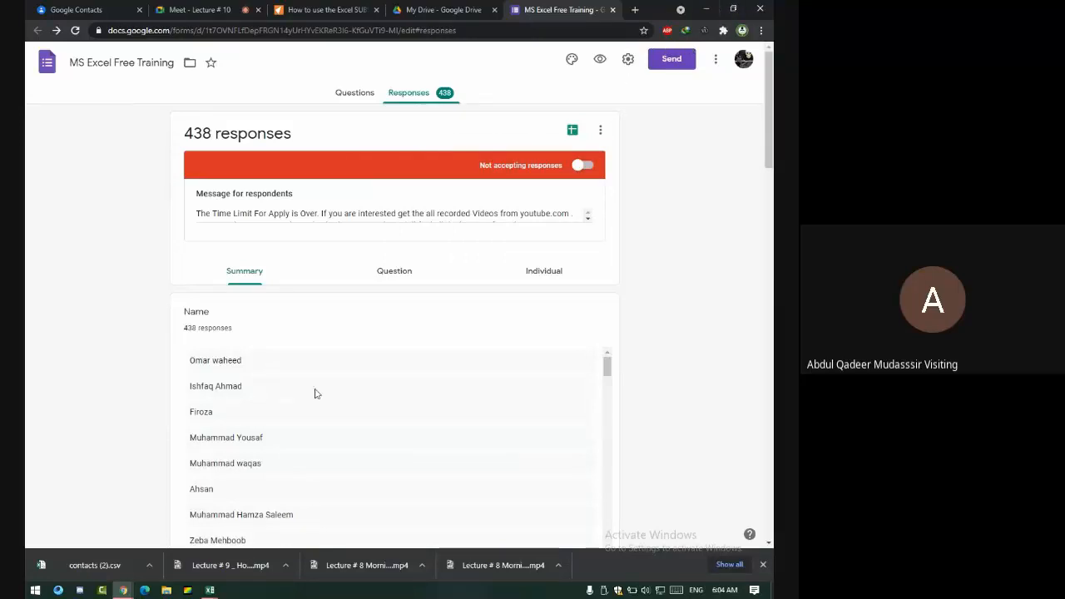
pyautogui.scroll(-3, 218, 404)
pyautogui.scroll(-10, 218, 405)
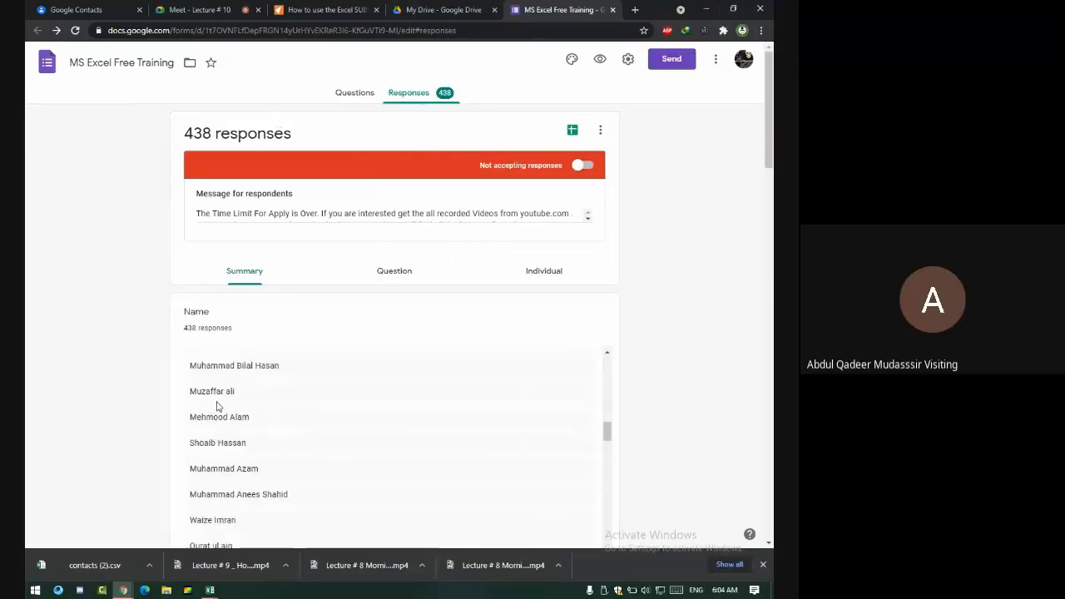
# Examine the questions of the MS Excel Free Training form from Name through Suitable Time
pyautogui.click(356, 96)
pyautogui.scroll(-4, 387, 370)
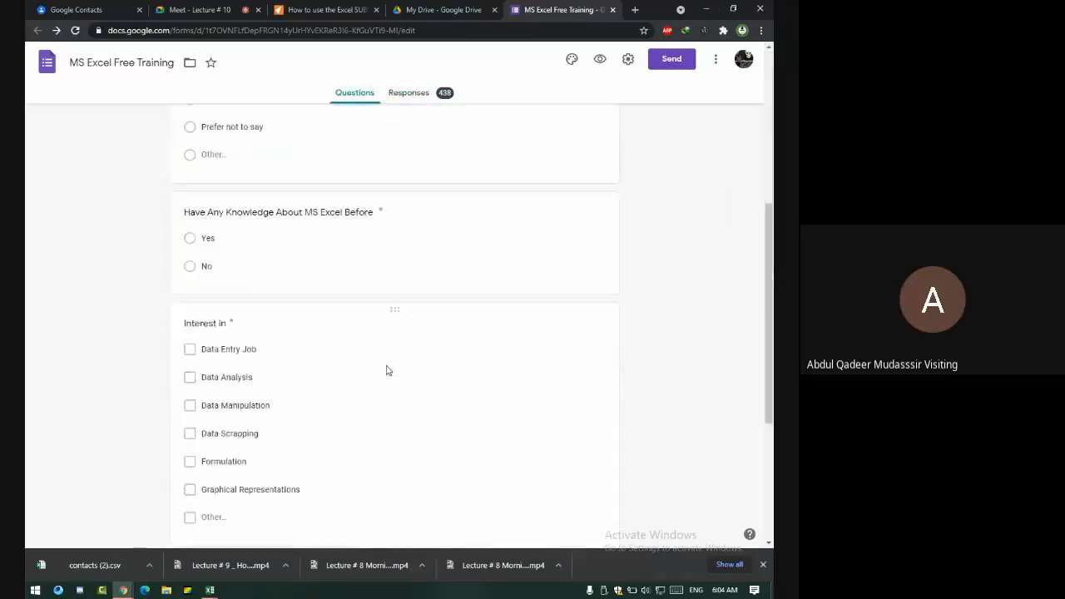
pyautogui.scroll(-4, 383, 373)
pyautogui.scroll(2, 325, 404)
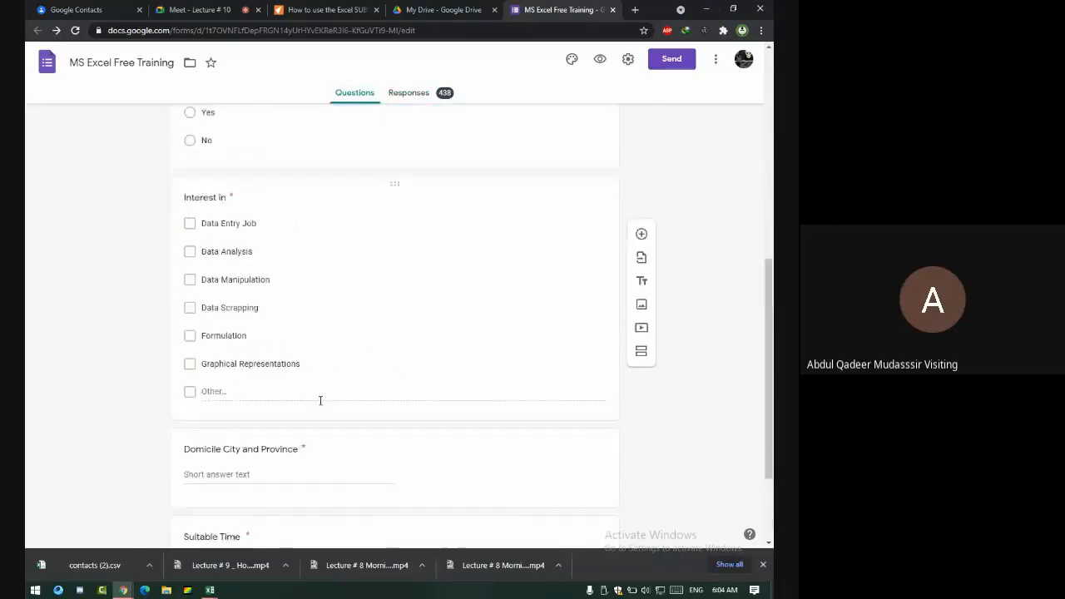
pyautogui.scroll(4, 321, 403)
pyautogui.scroll(3, 314, 412)
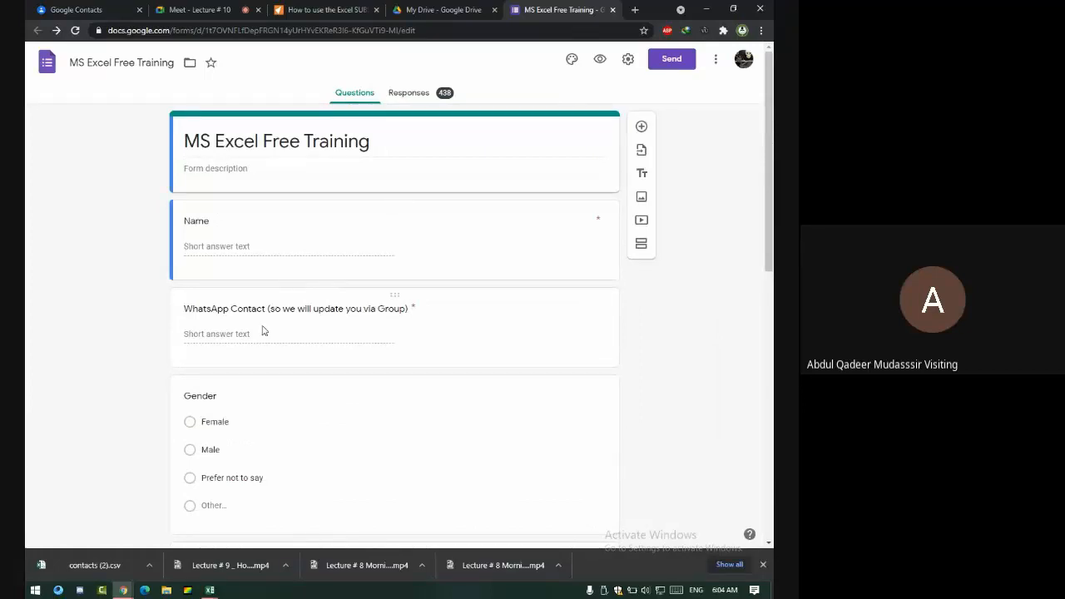
pyautogui.scroll(-4, 256, 367)
pyautogui.scroll(4, 256, 367)
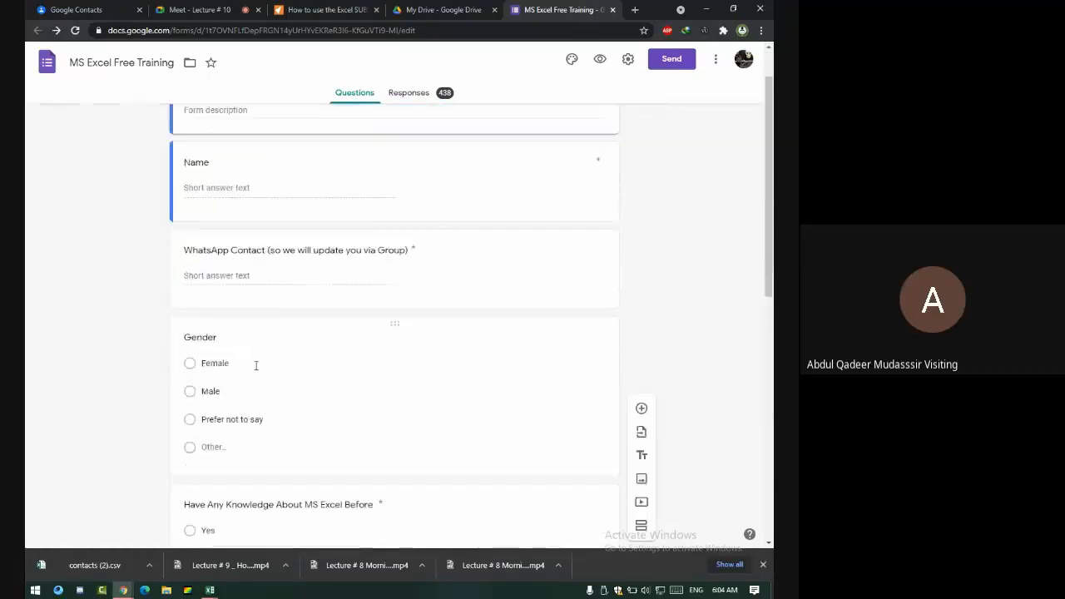
pyautogui.scroll(-6, 255, 367)
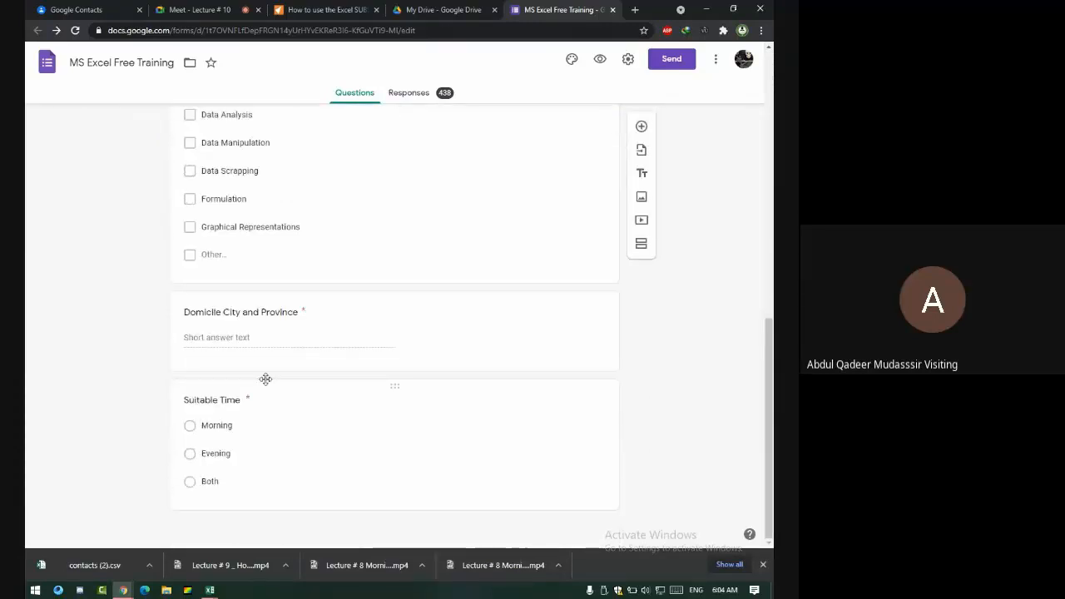
# Close the MS Excel Free Training form and the Google Drive page
pyautogui.click(449, 9)
pyautogui.middleClick(590, 5)
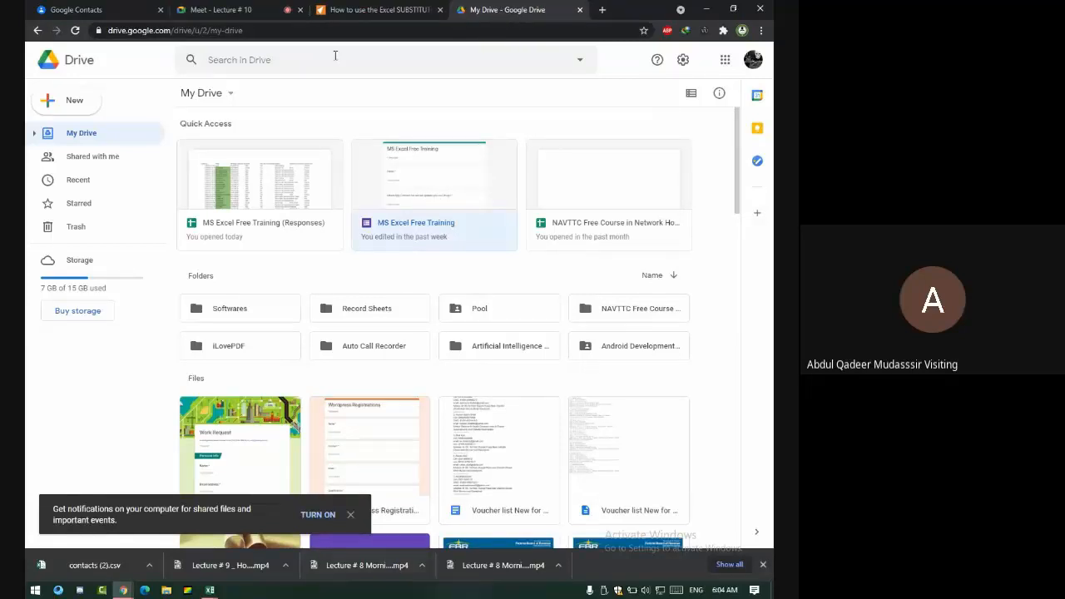
pyautogui.click(408, 10)
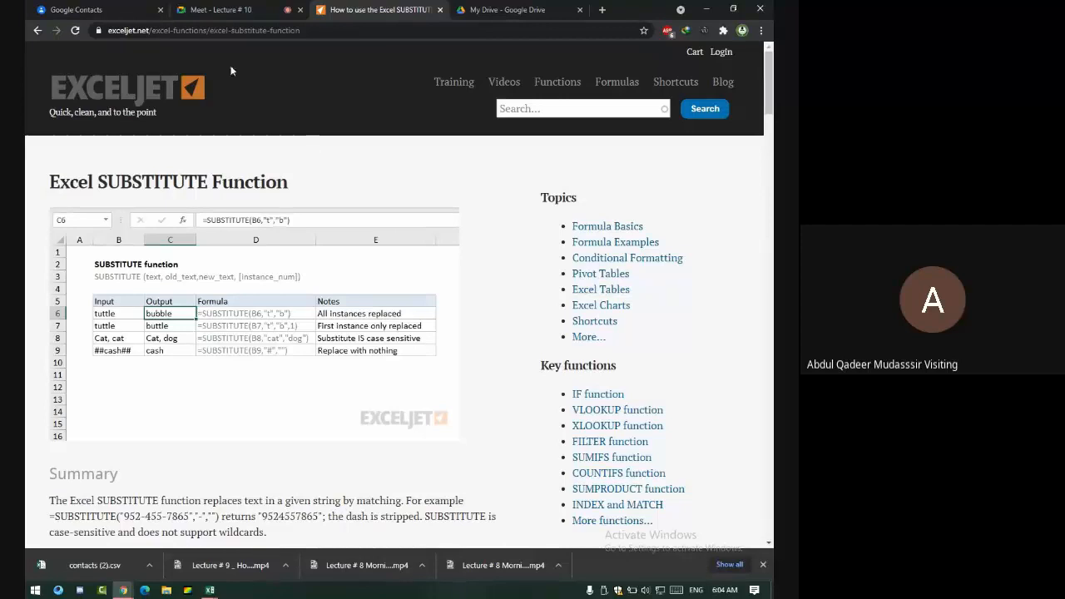
pyautogui.click(505, 9)
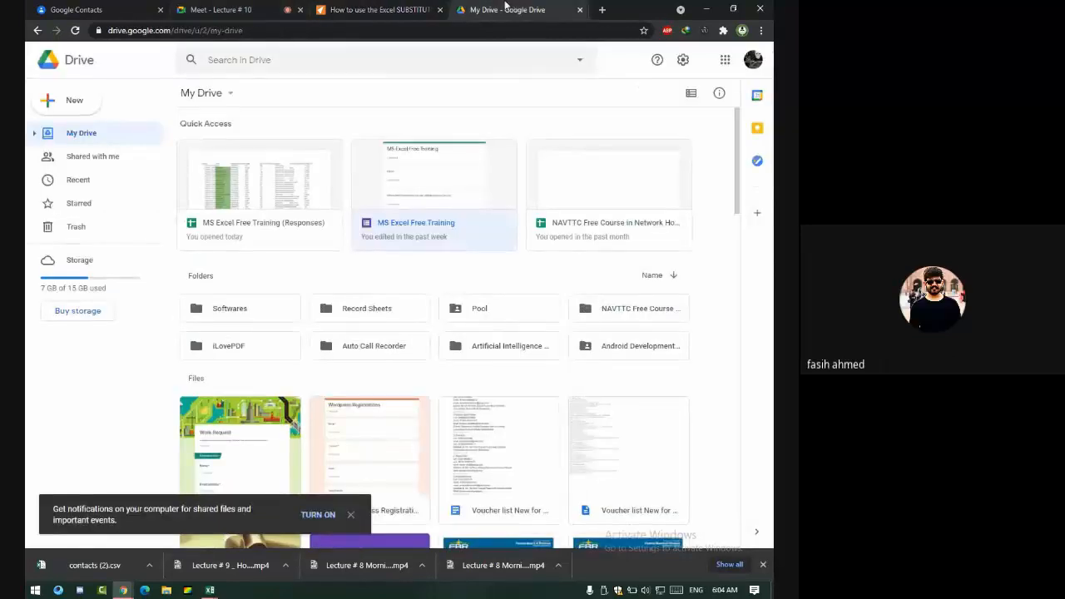
pyautogui.click(579, 9)
# Return to the Google Meet call and stop presenting the screen
pyautogui.click(221, 9)
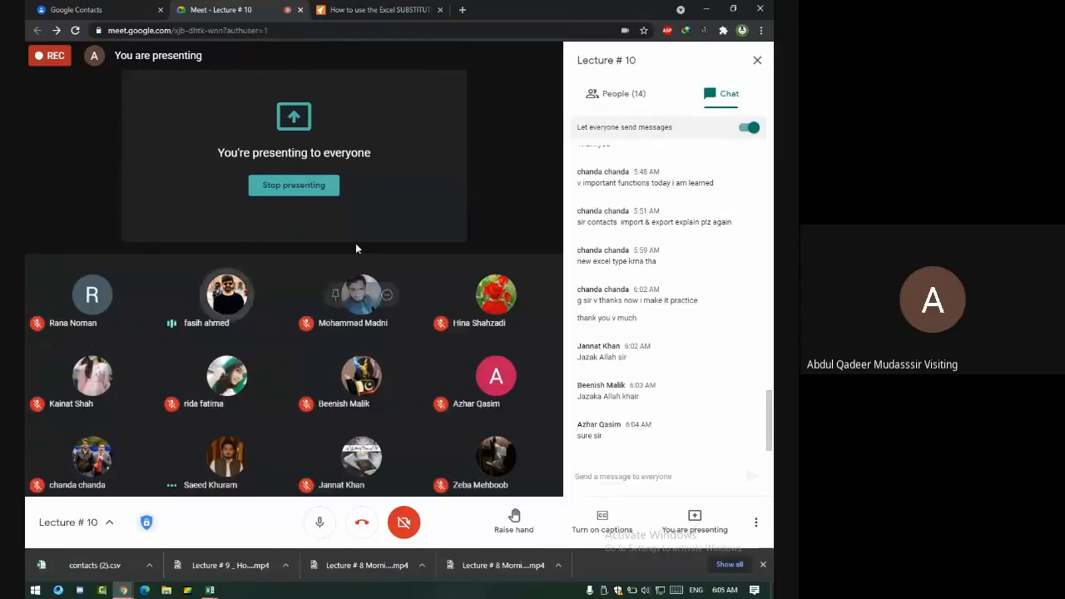
pyautogui.click(268, 185)
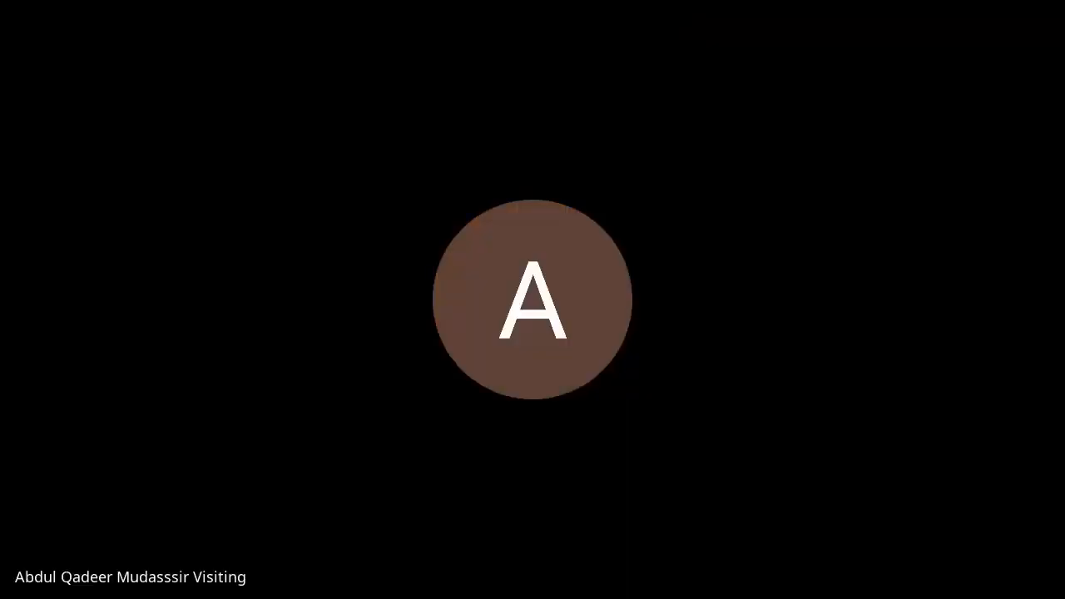